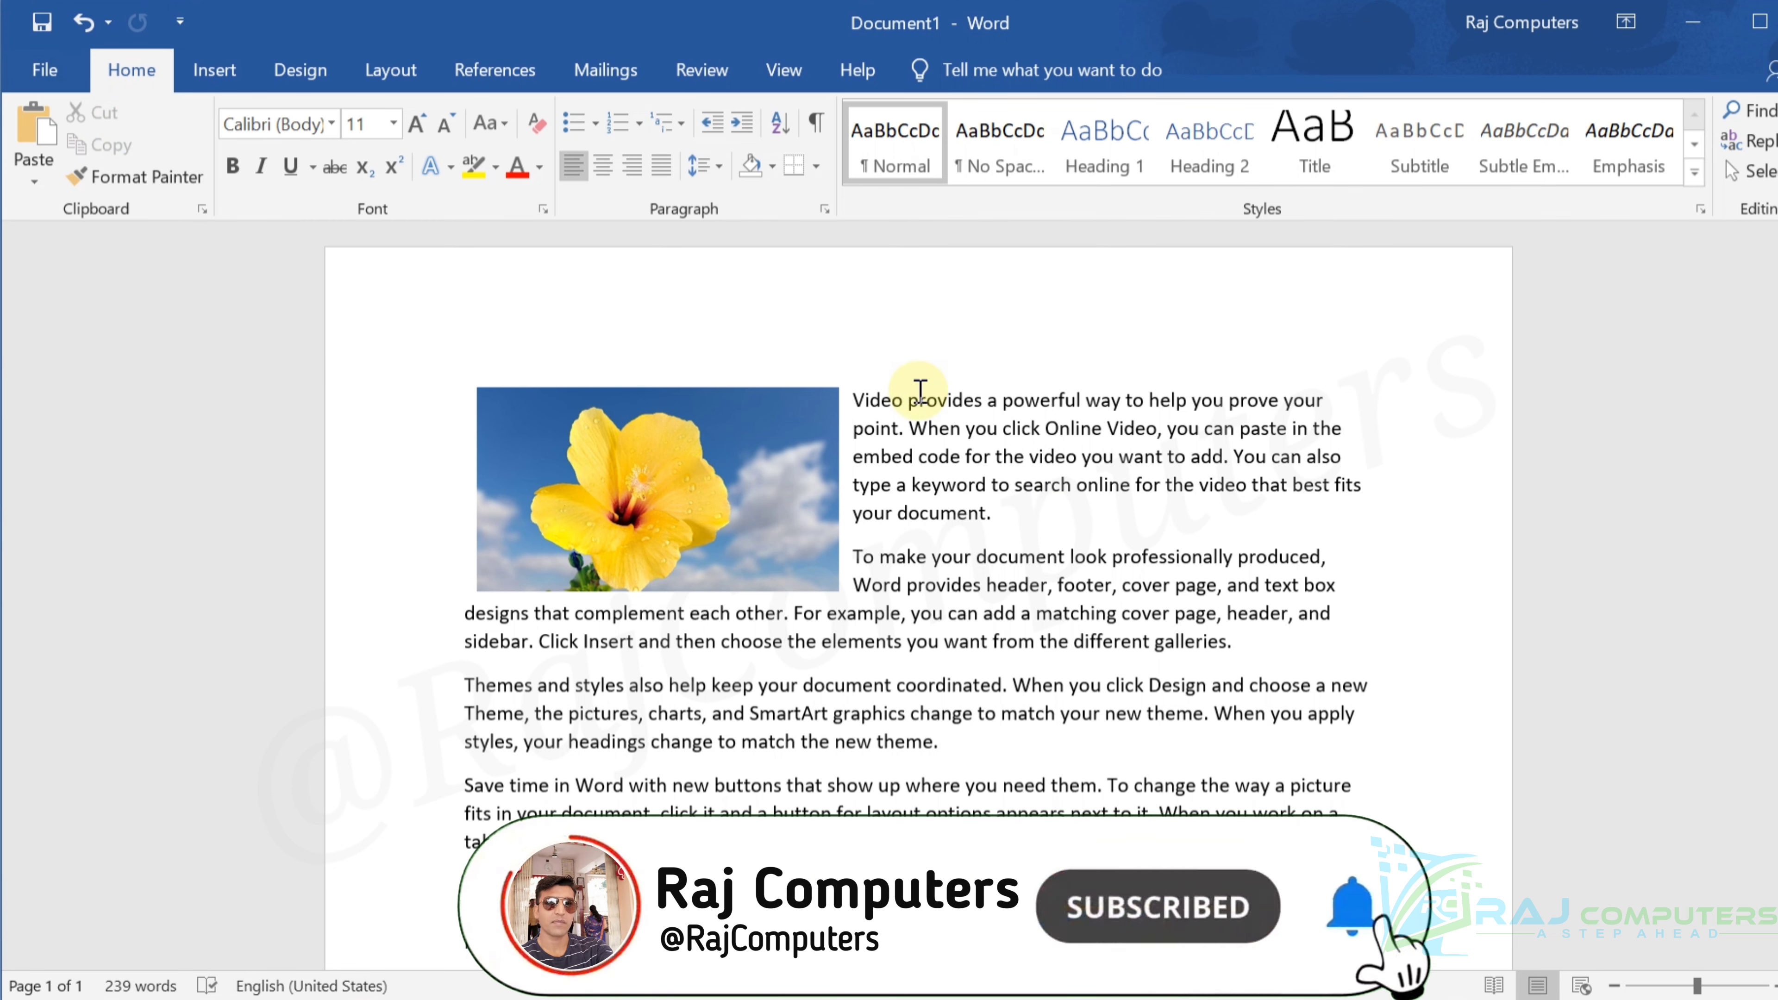
# Select part of the first paragraph, the flower picture and the computer graphic in turn to check the Cut and Copy commands
pyautogui.moveTo(924, 400); pyautogui.dragTo(1082, 485)
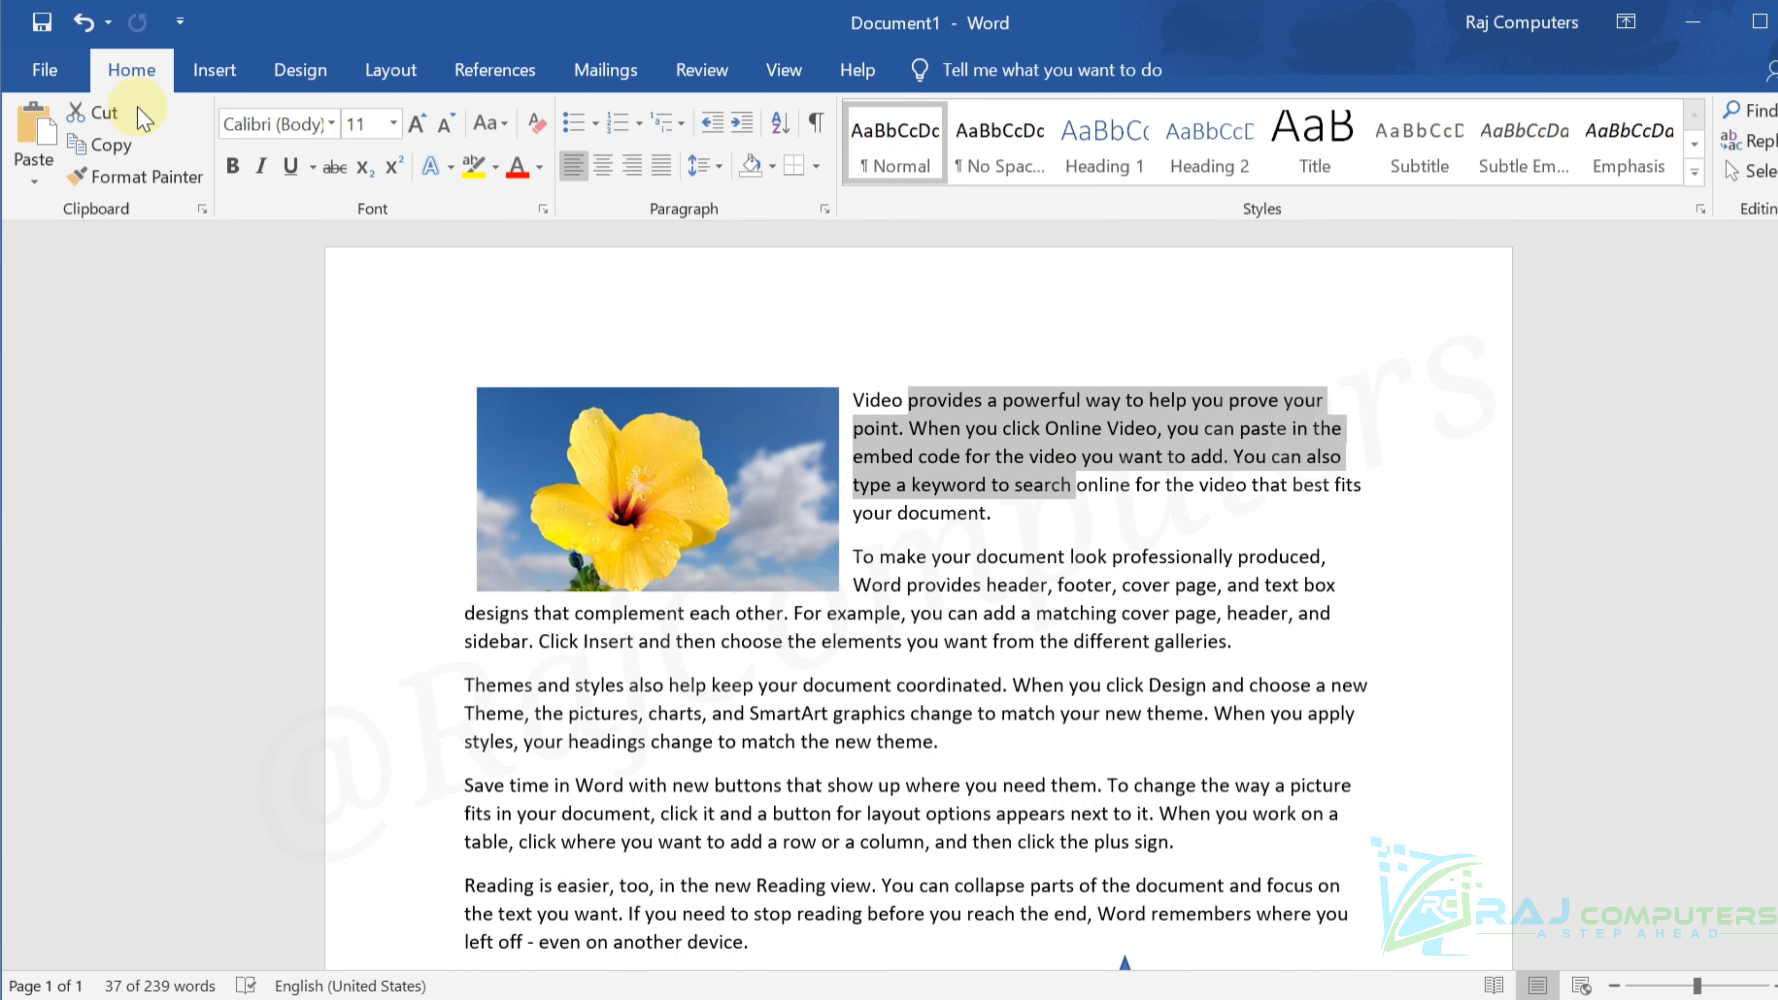
pyautogui.click(1022, 321)
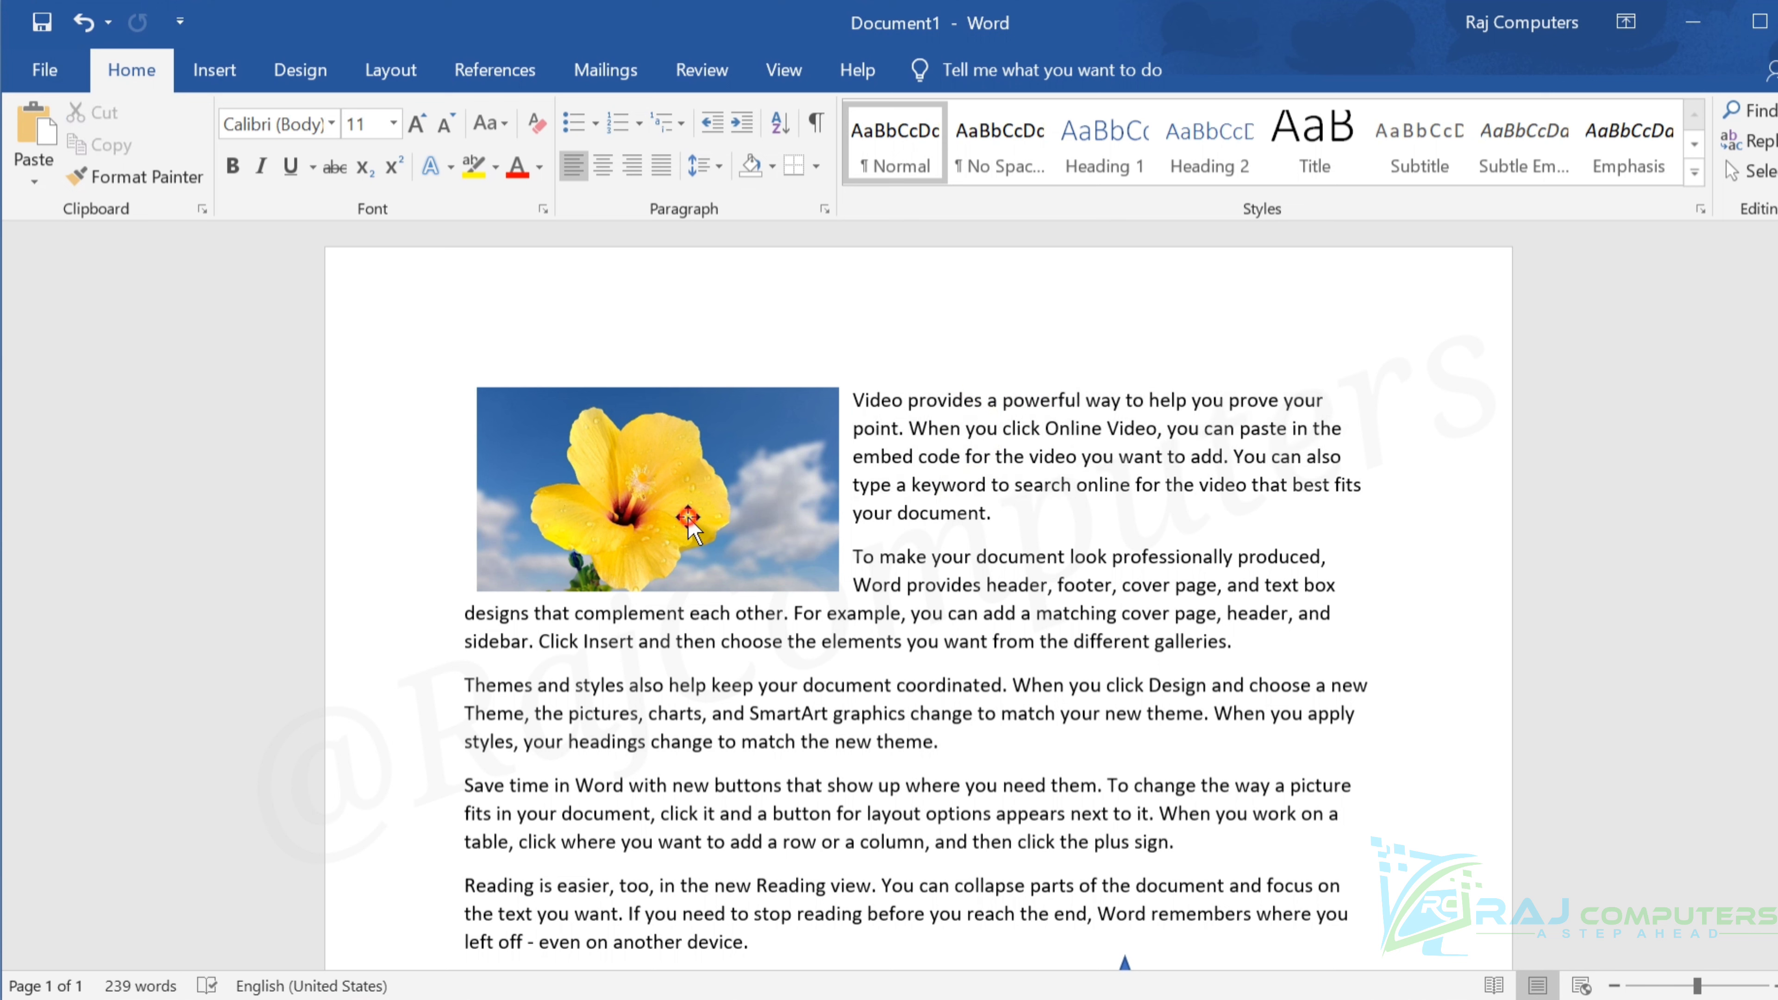
pyautogui.click(690, 522)
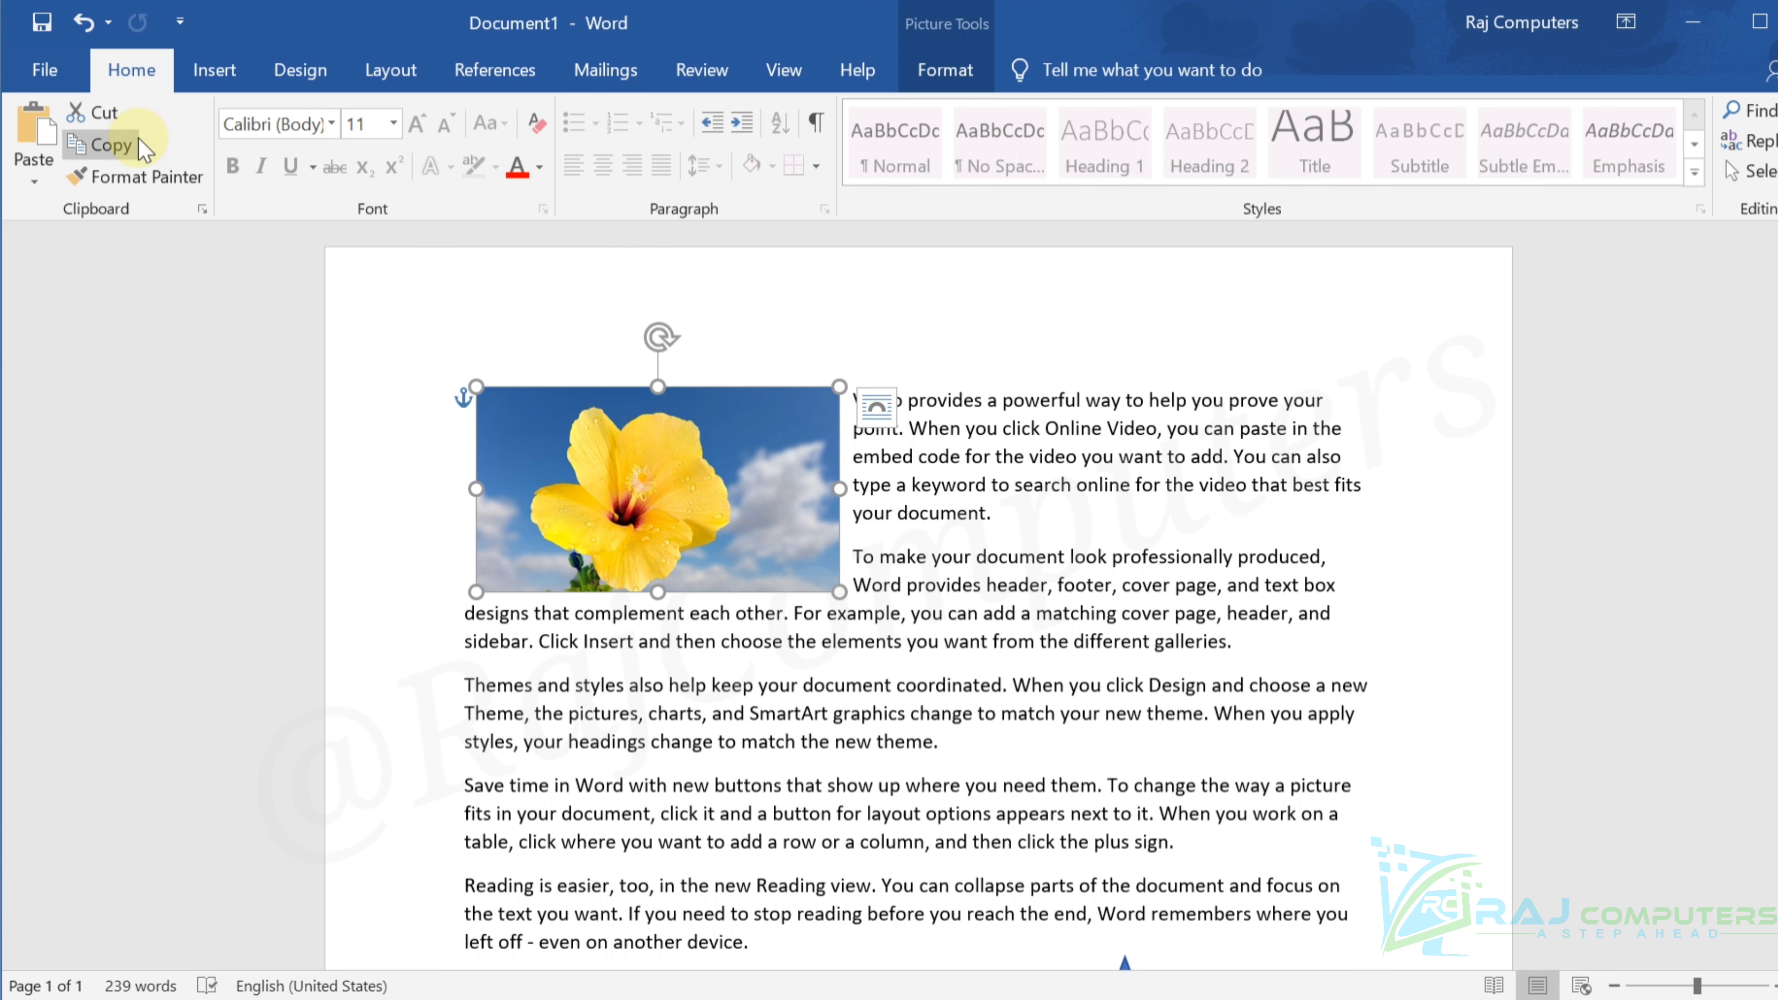
pyautogui.click(111, 145)
pyautogui.click(1205, 584)
pyautogui.scroll(-5, 1190, 578)
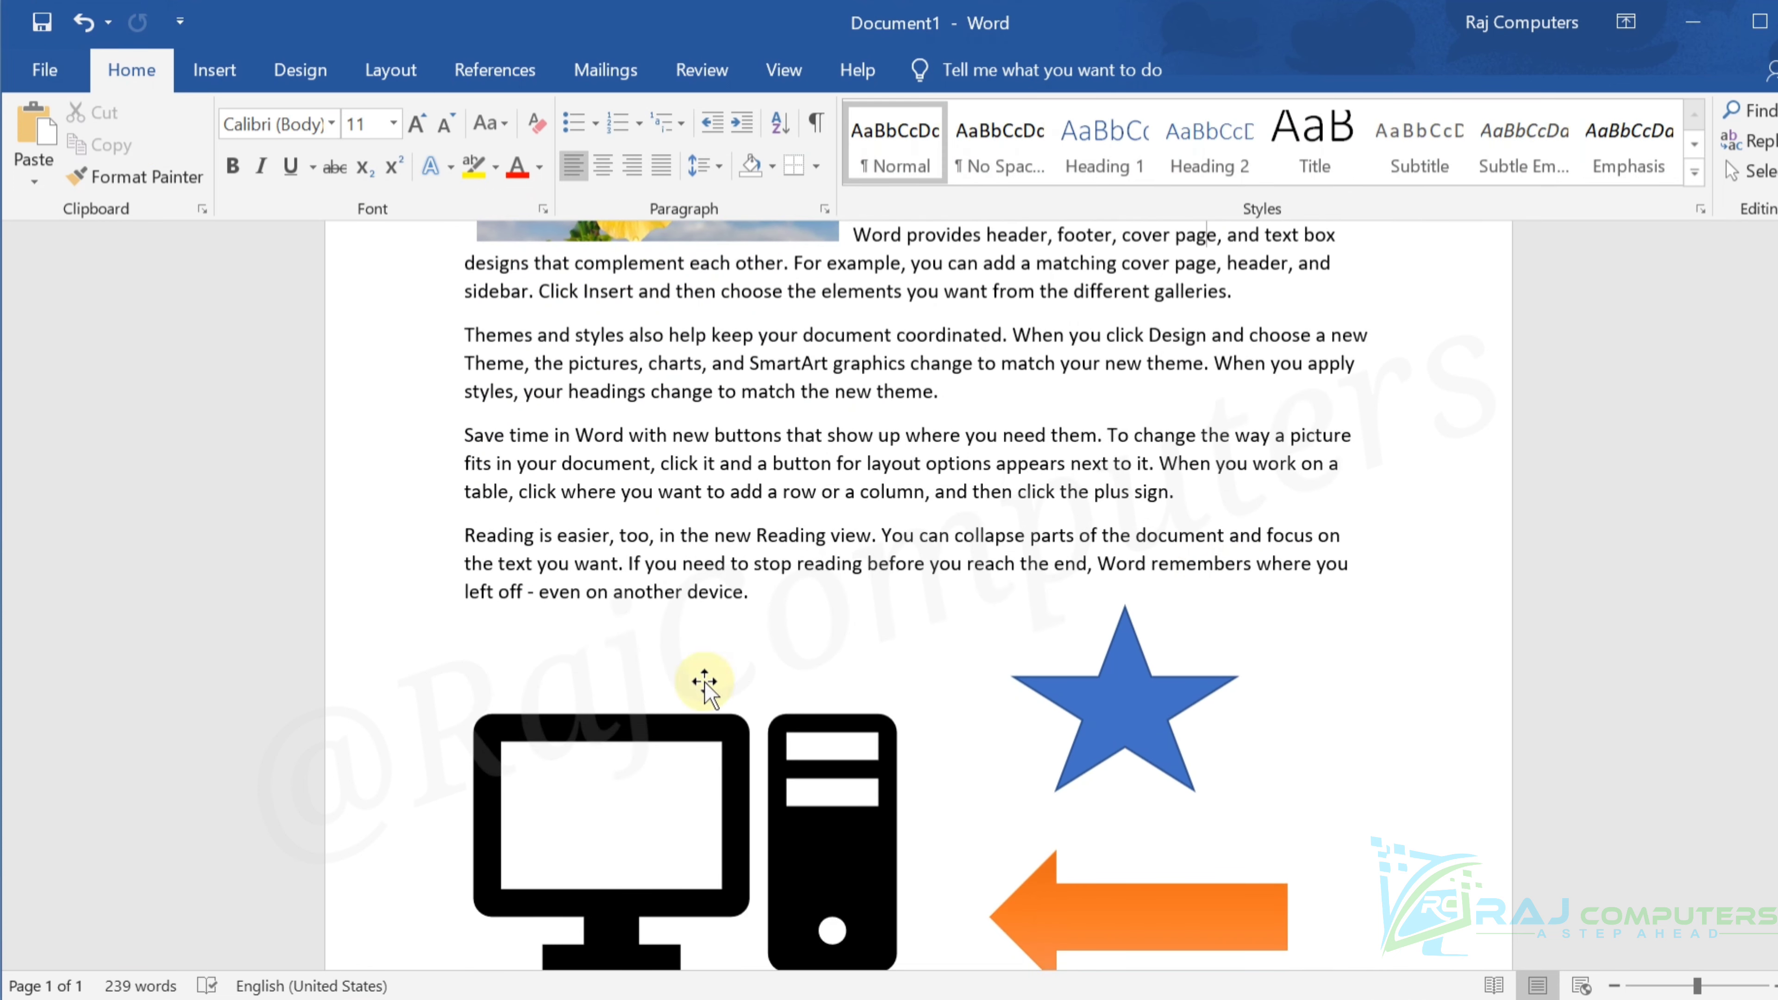
pyautogui.click(714, 718)
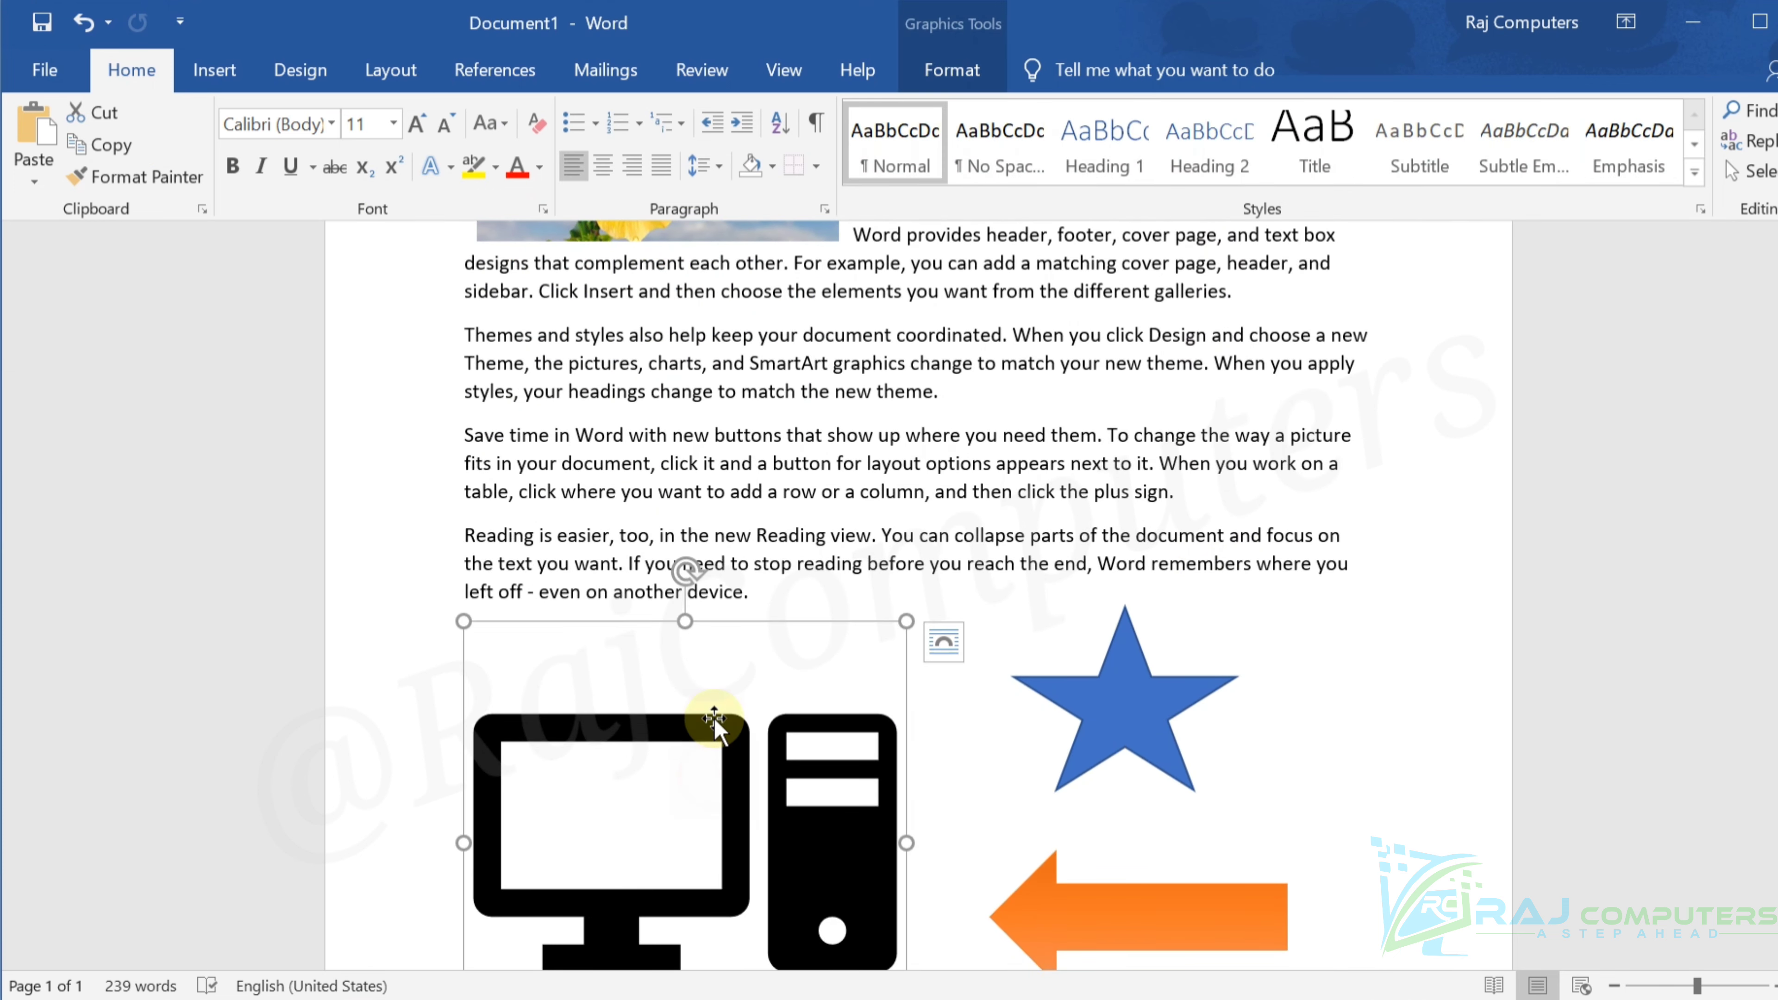
pyautogui.click(140, 141)
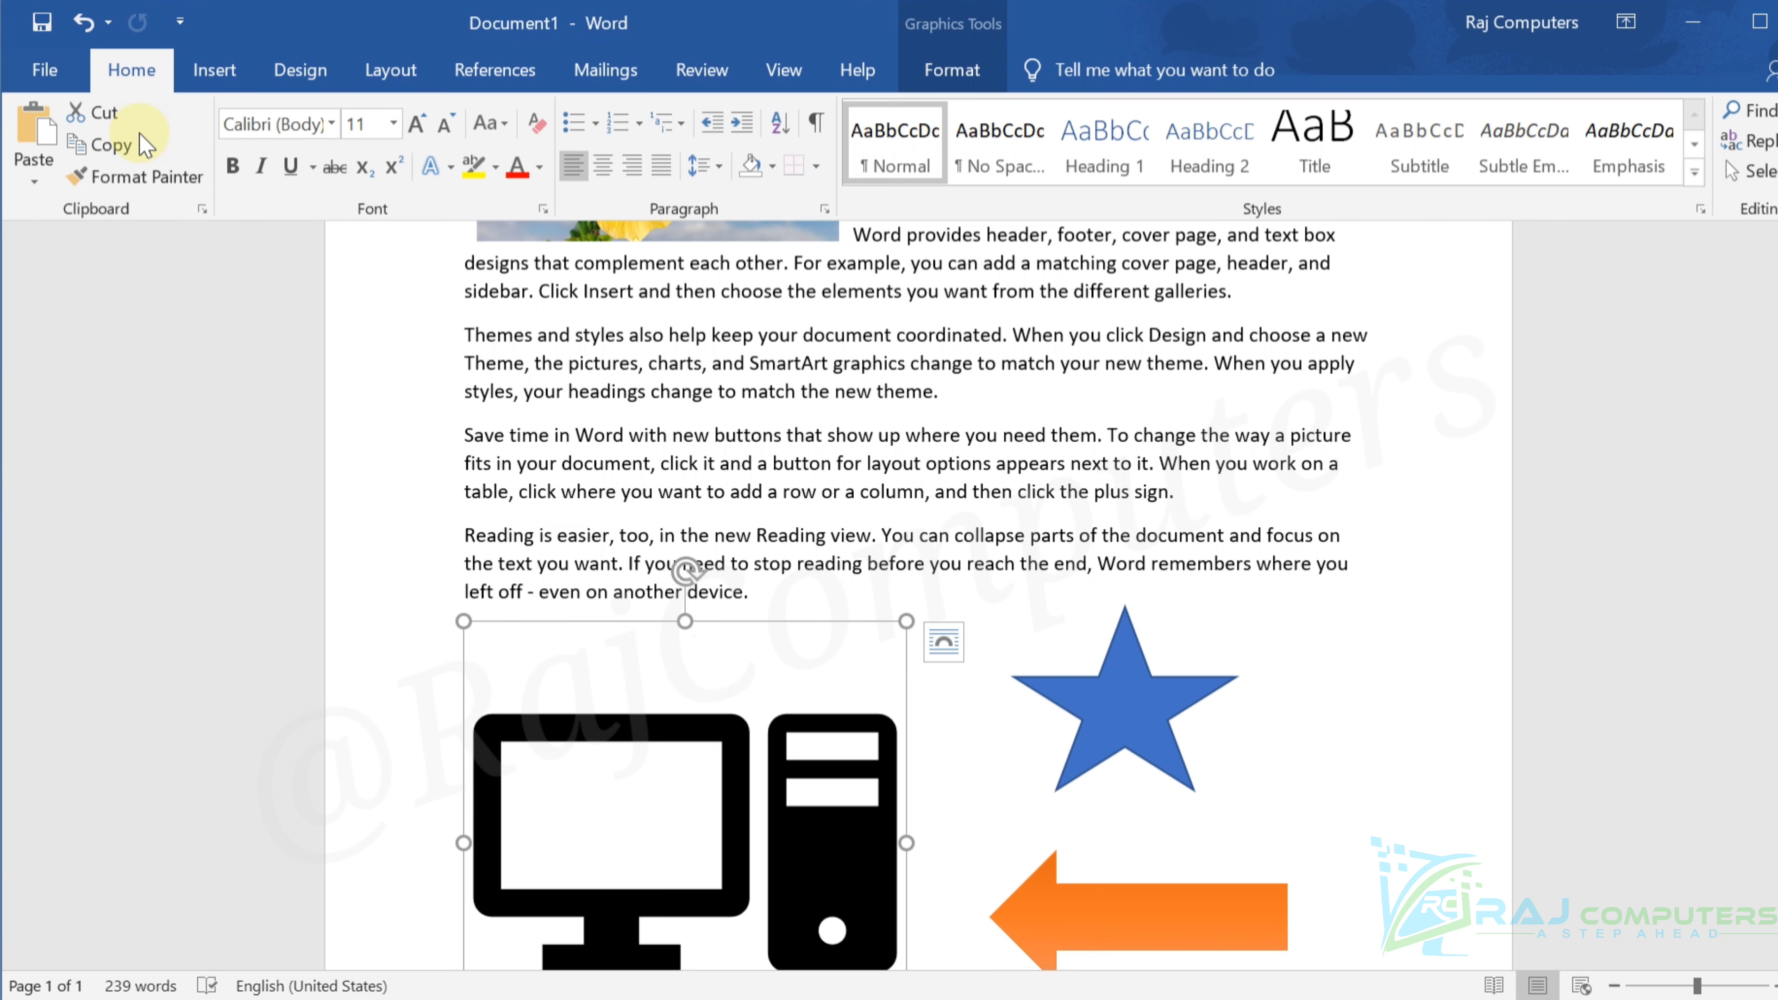
pyautogui.scroll(5, 980, 496)
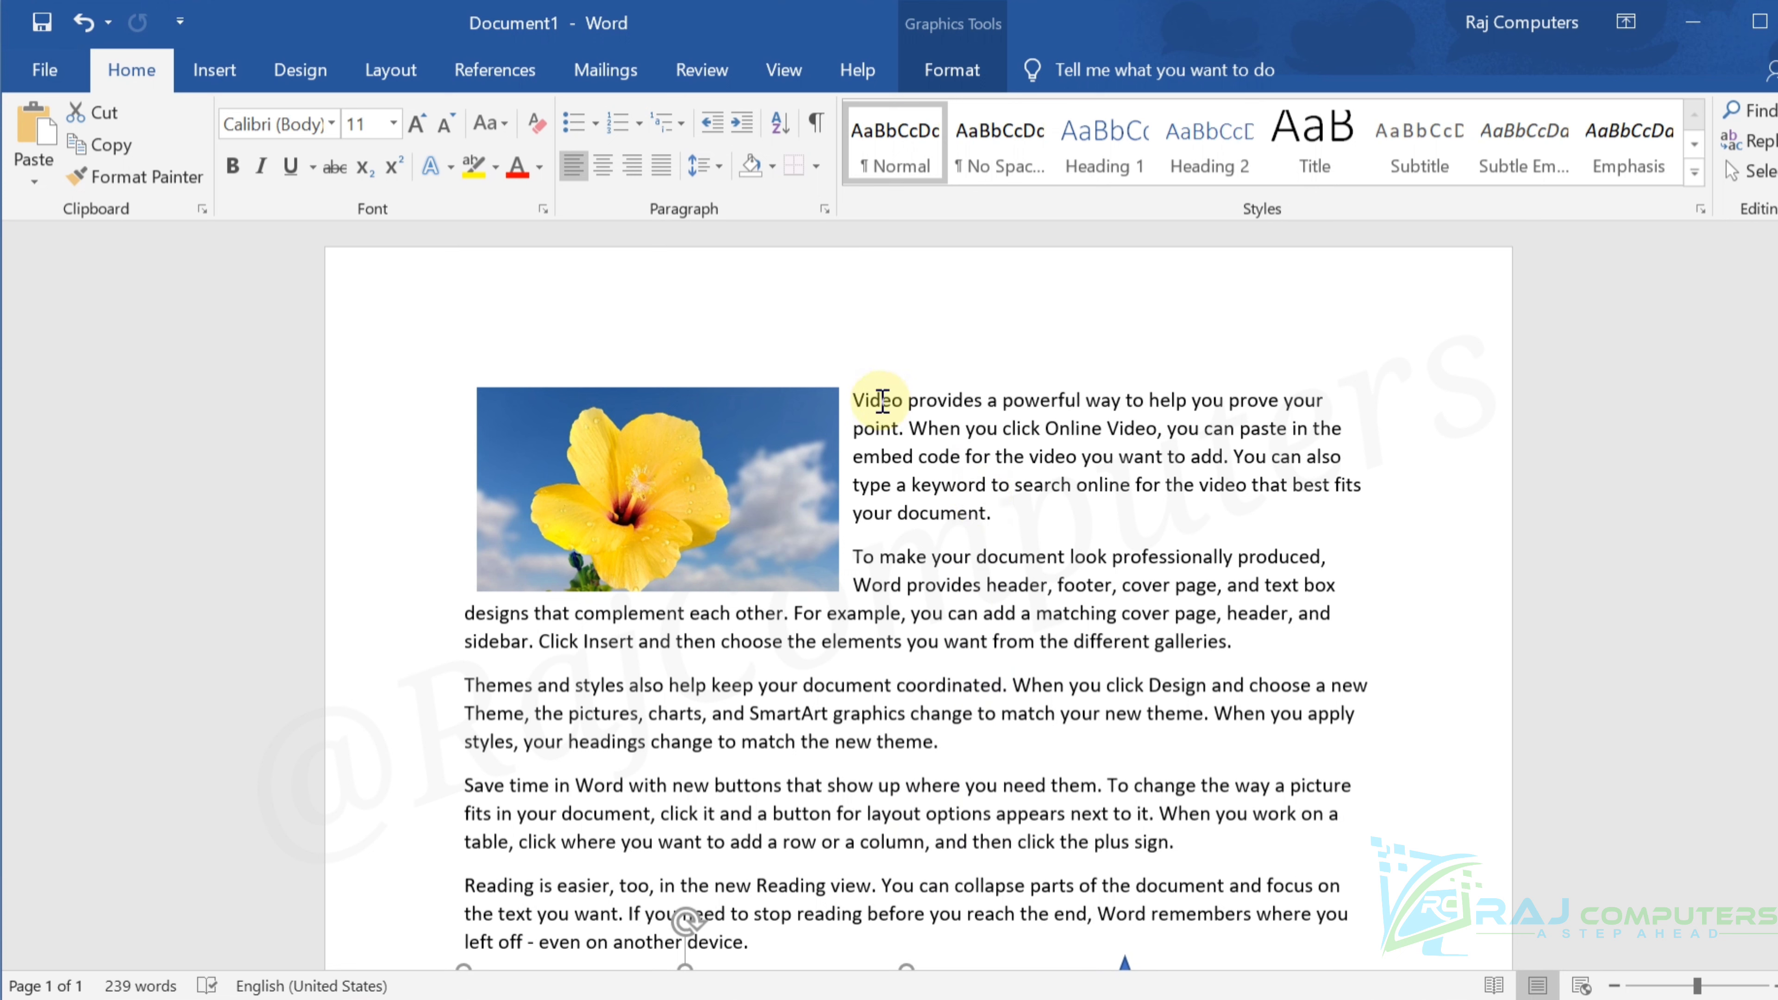
# Highlight the first four lines of the opening "Video provides" paragraph in yellow and cut them
pyautogui.moveTo(860, 394)
pyautogui.mouseDown()
pyautogui.moveTo(952, 427)
pyautogui.moveTo(1023, 517)
pyautogui.moveTo(1022, 496)
pyautogui.moveTo(1242, 456)
pyautogui.moveTo(1362, 477)
pyautogui.mouseUp()
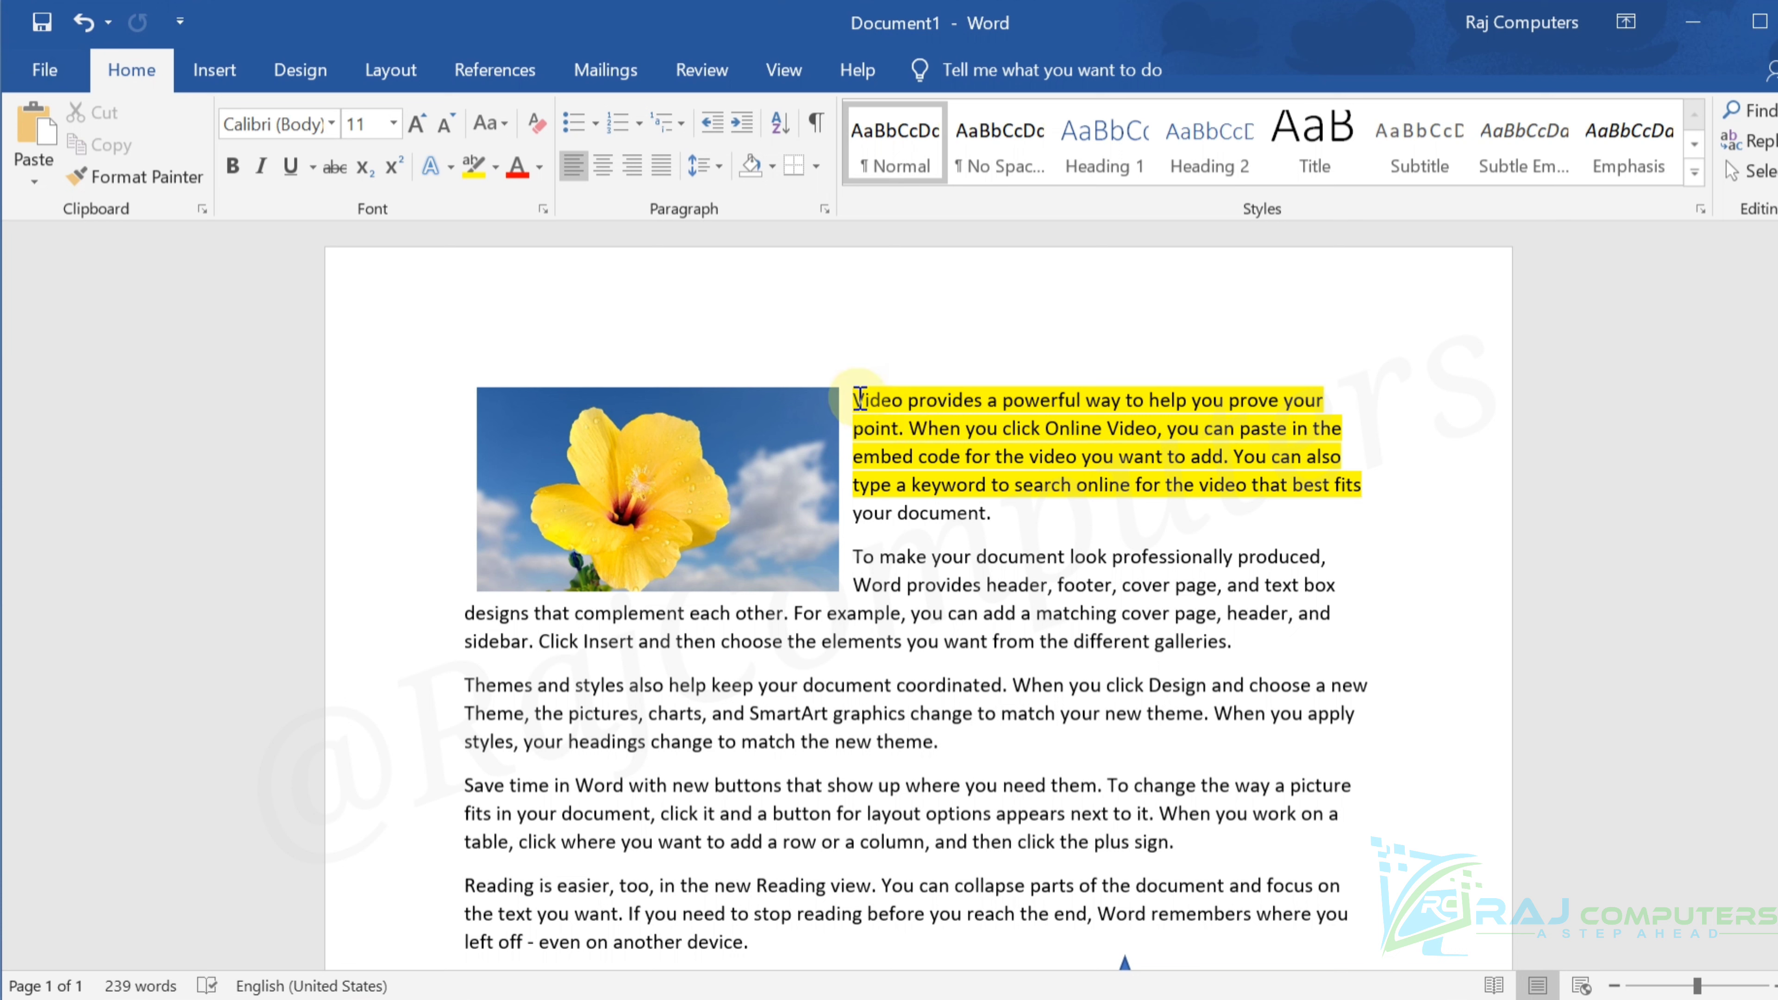
pyautogui.moveTo(860, 399); pyautogui.dragTo(1361, 499)
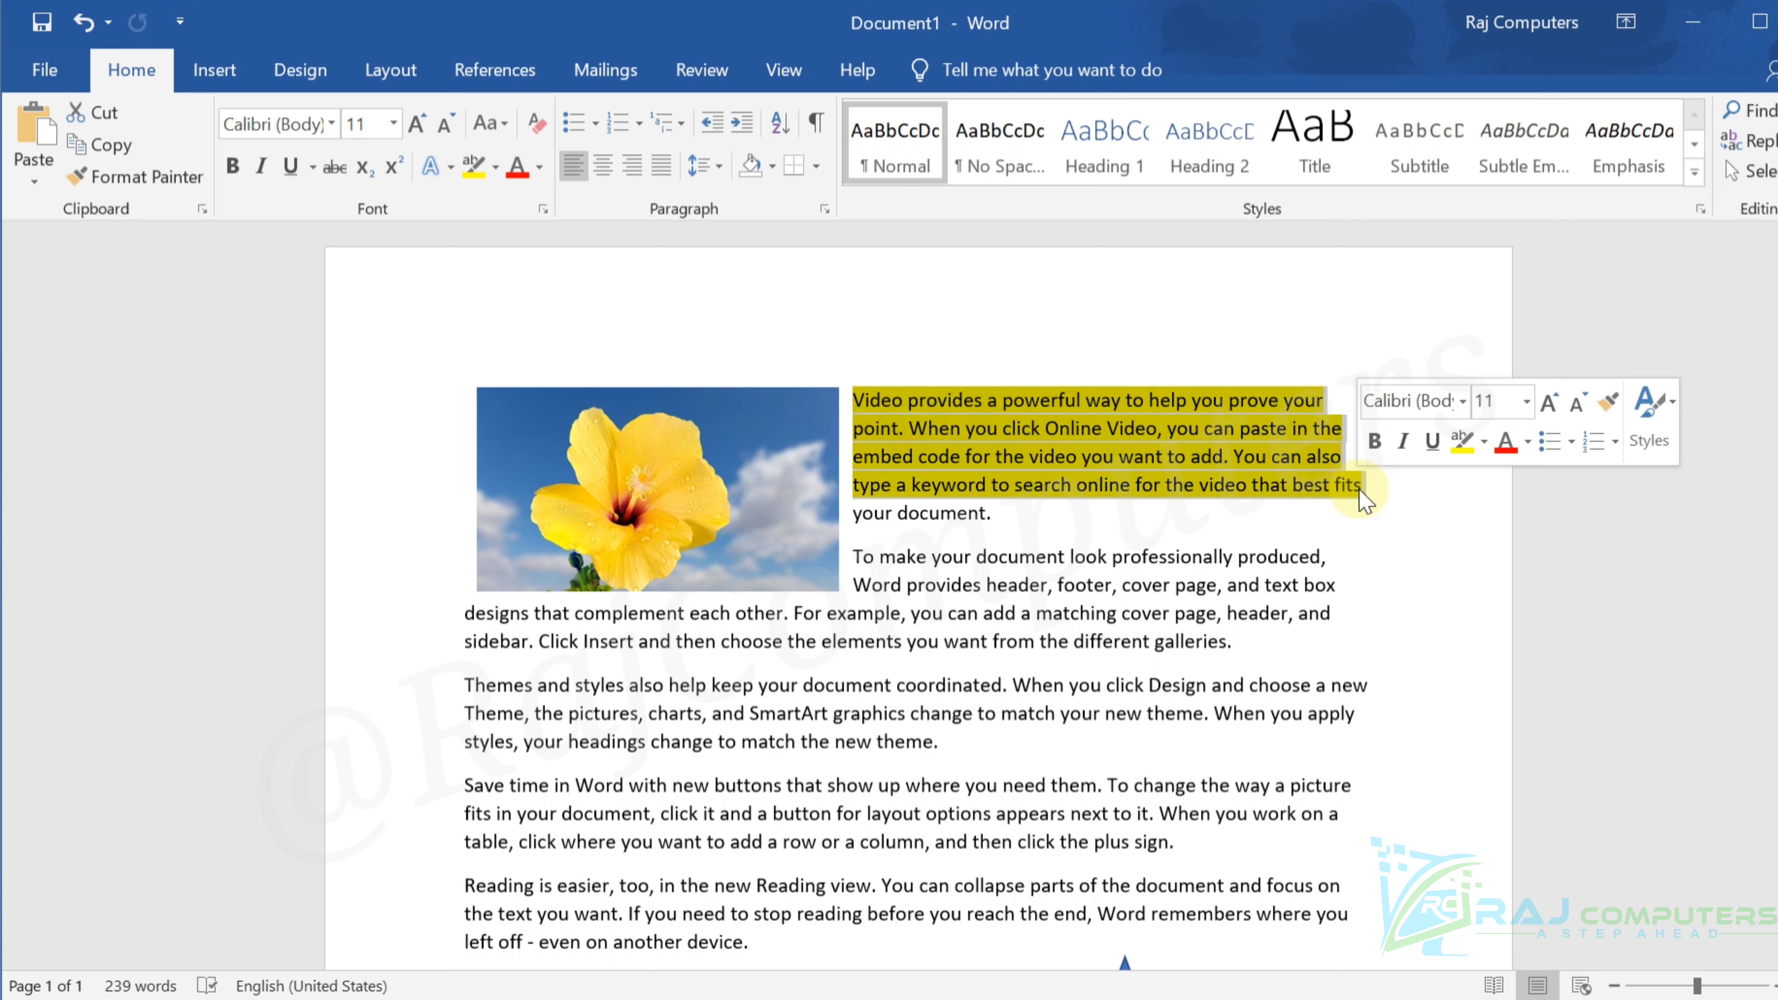
pyautogui.click(105, 114)
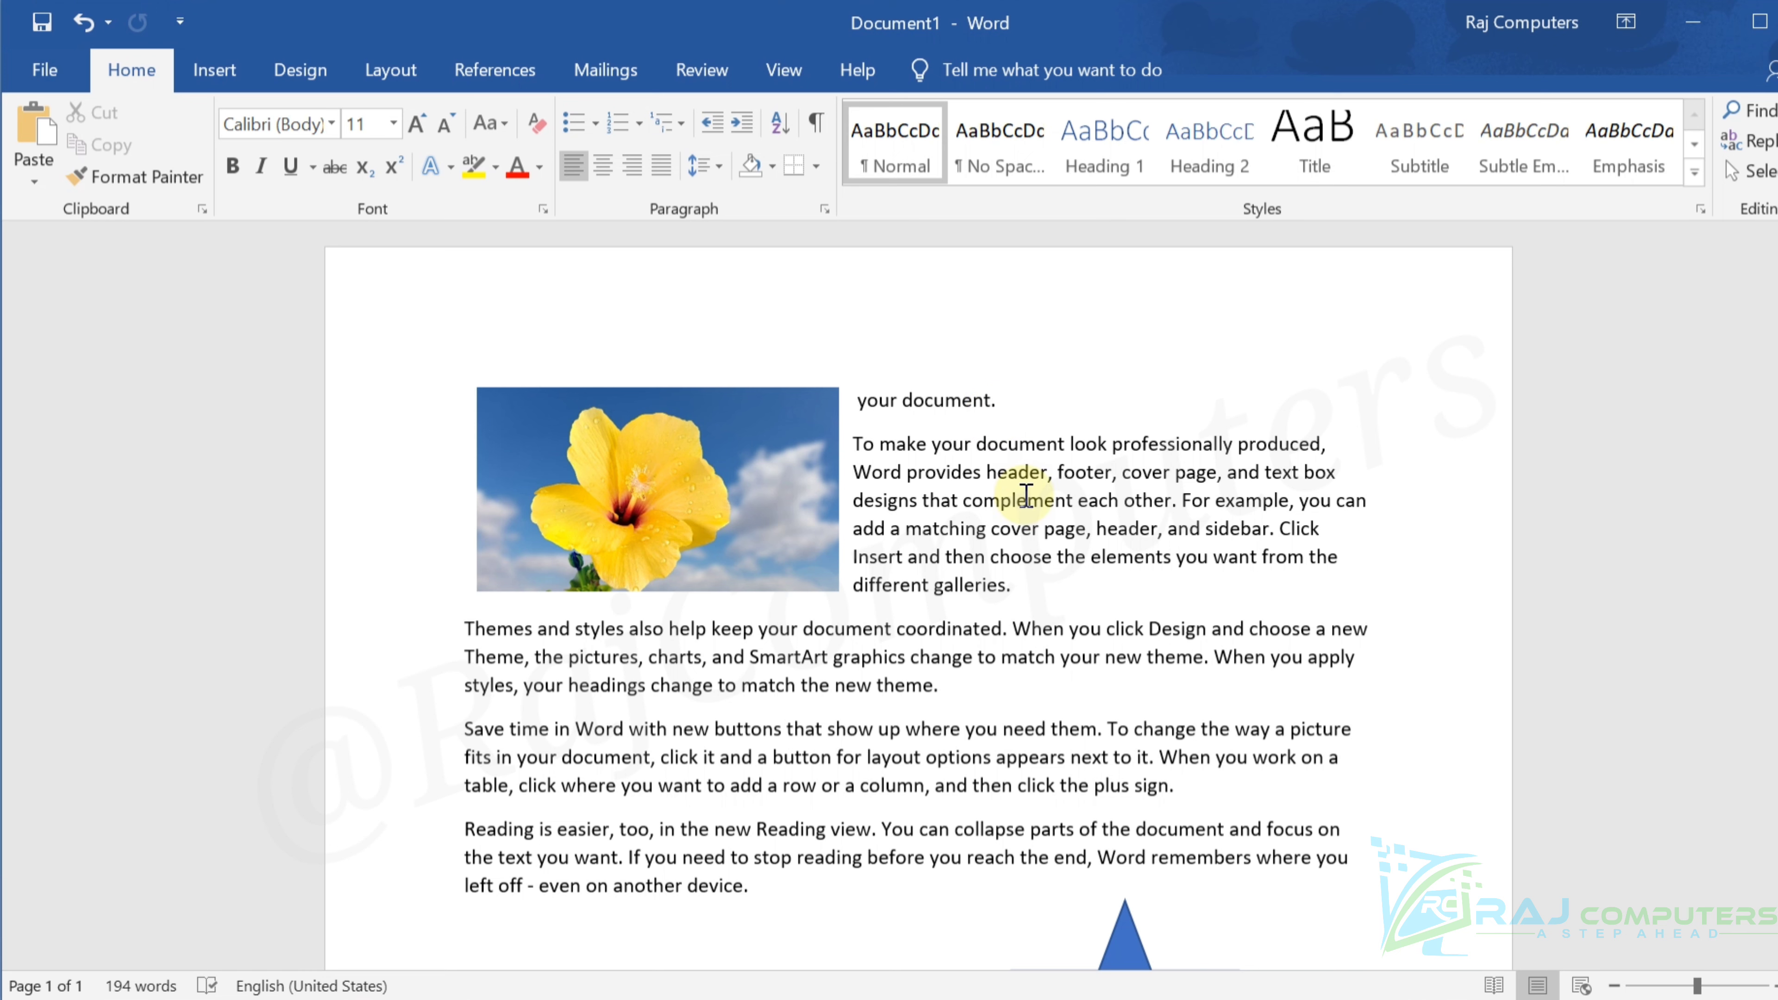
# Paste the cut text into a new paragraph after the "Themes and styles" paragraph
pyautogui.scroll(-3, 1022, 491)
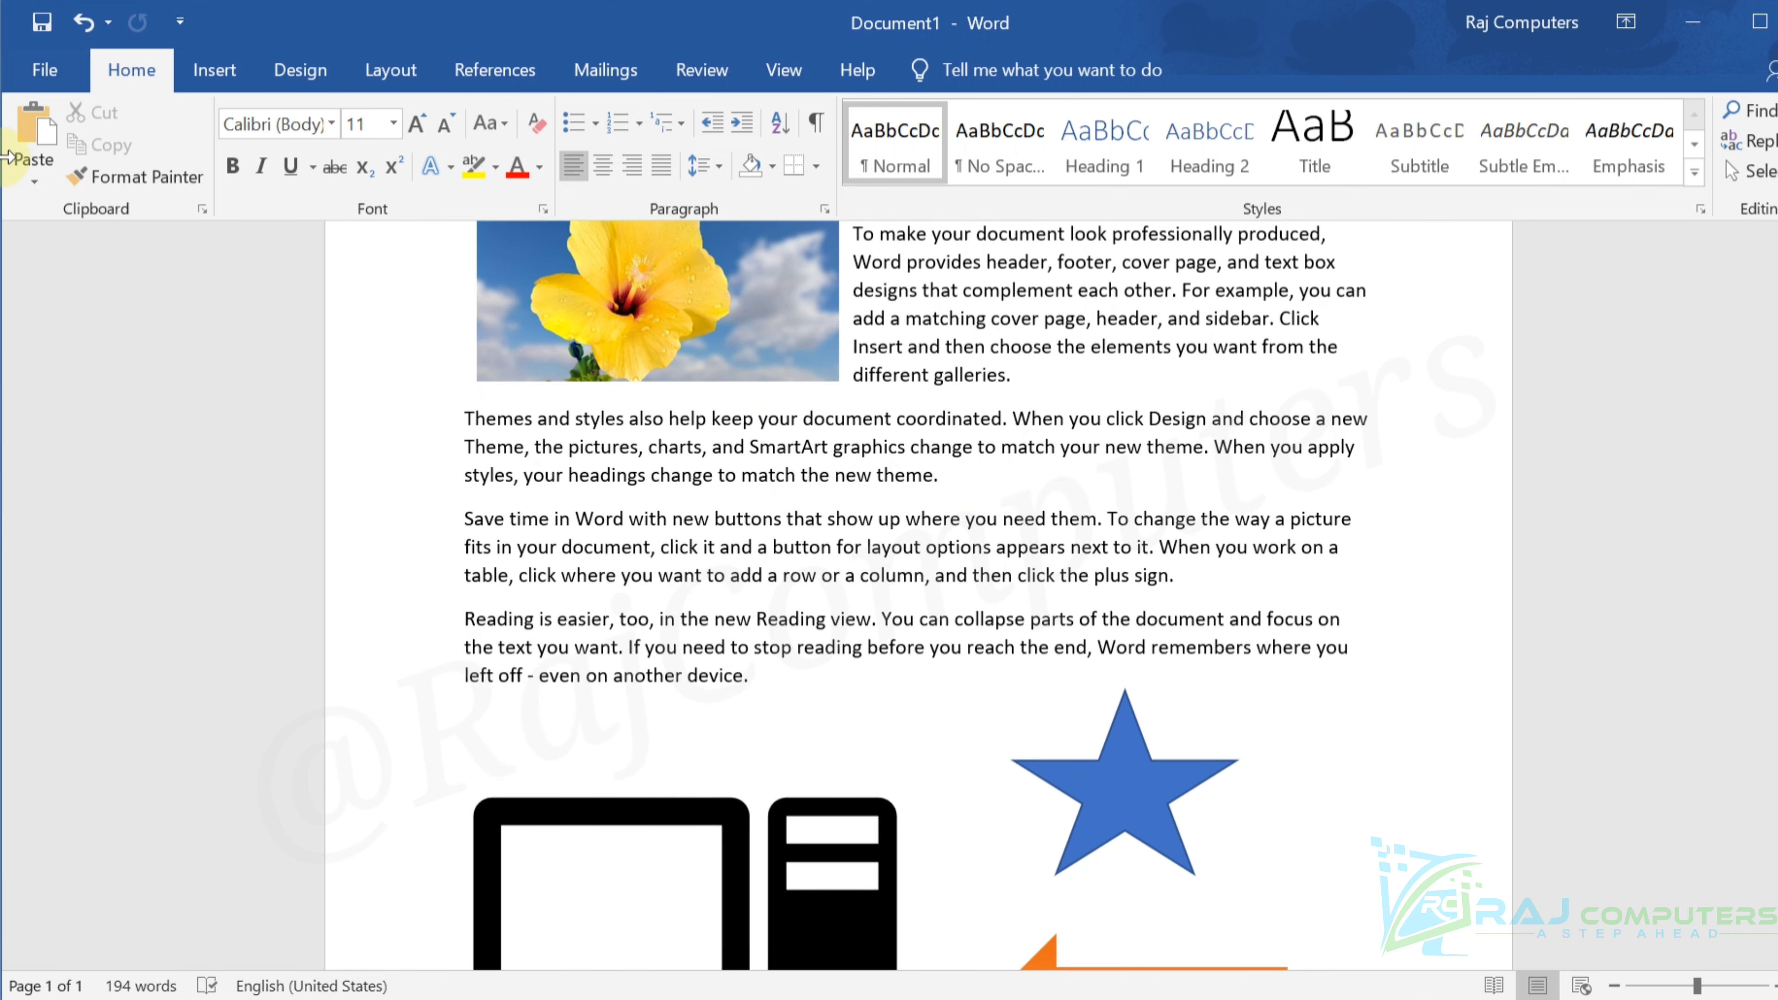
pyautogui.click(977, 477)
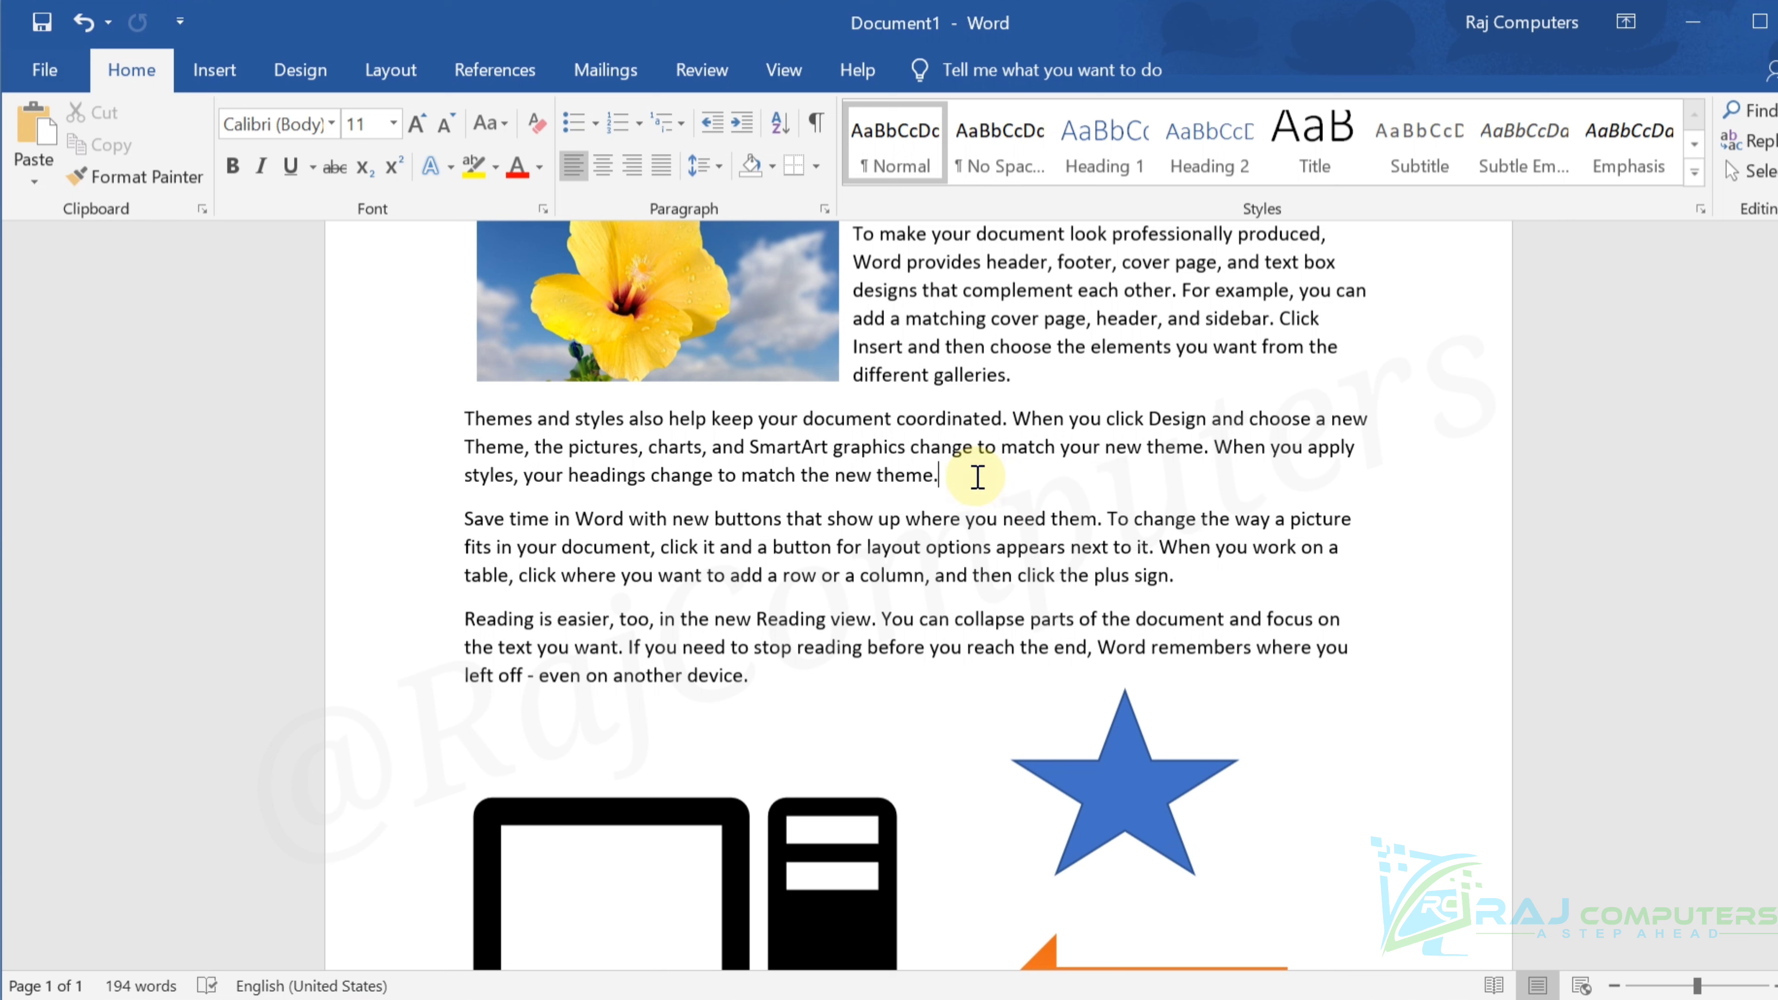
pyautogui.press('Return')
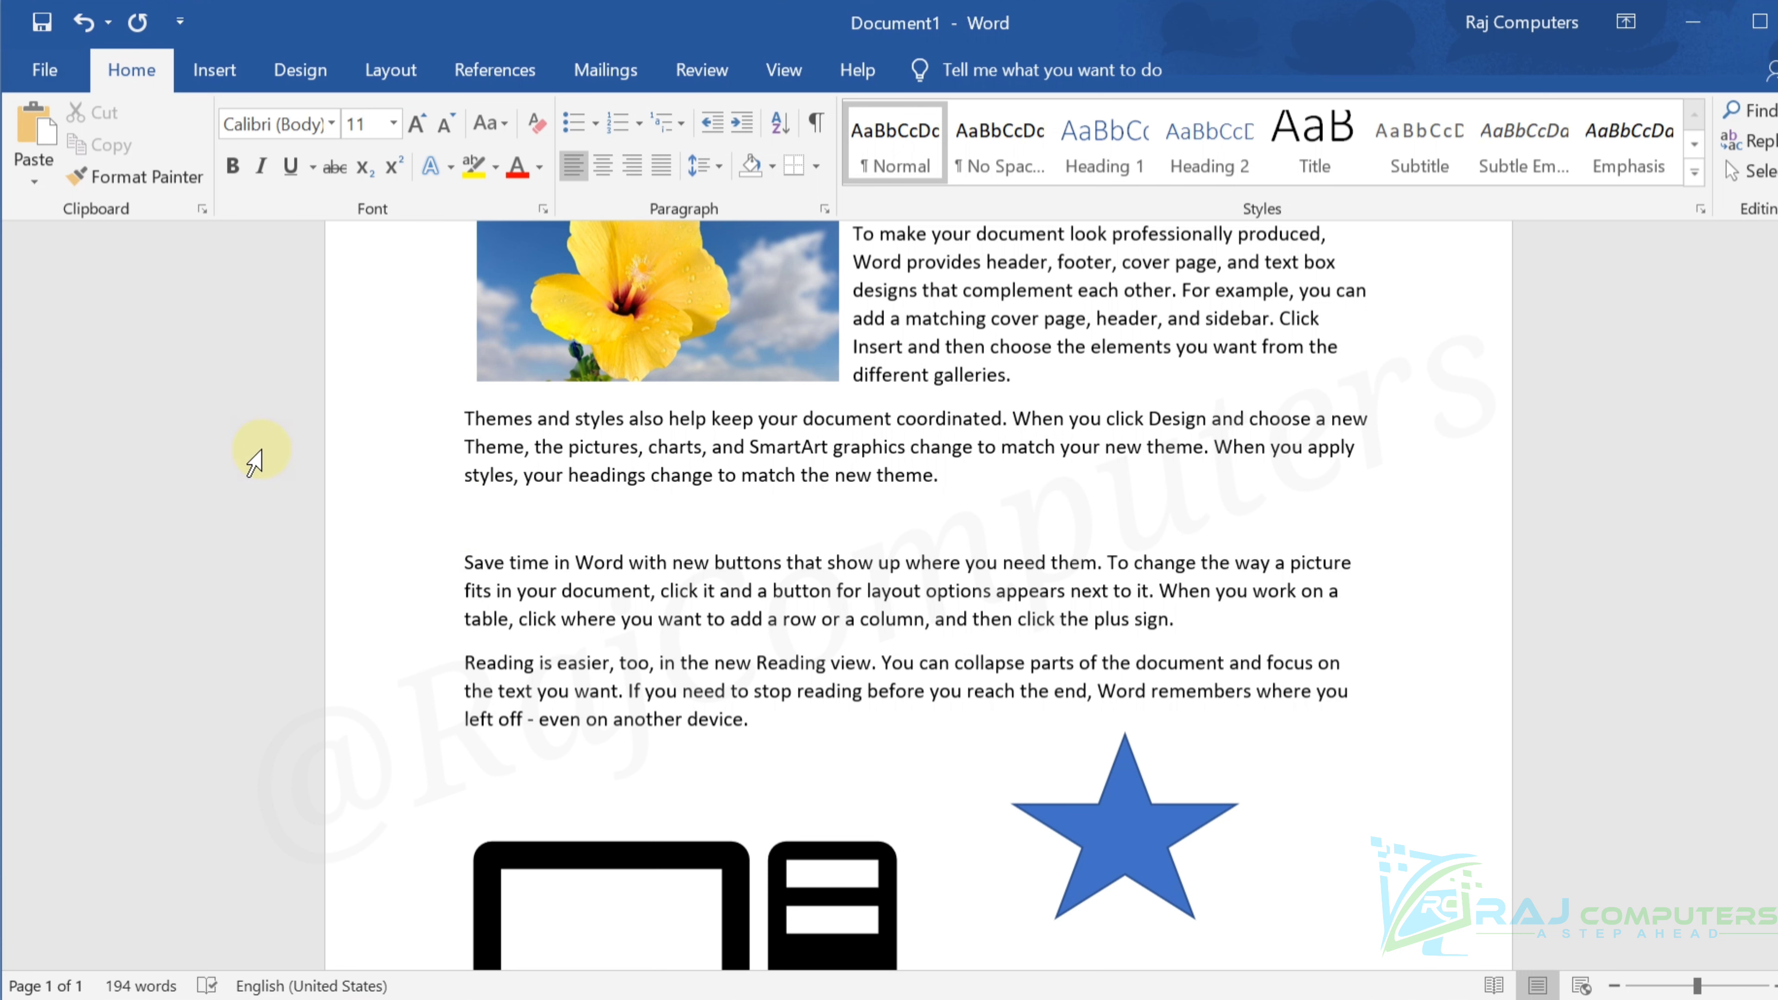
pyautogui.click(35, 136)
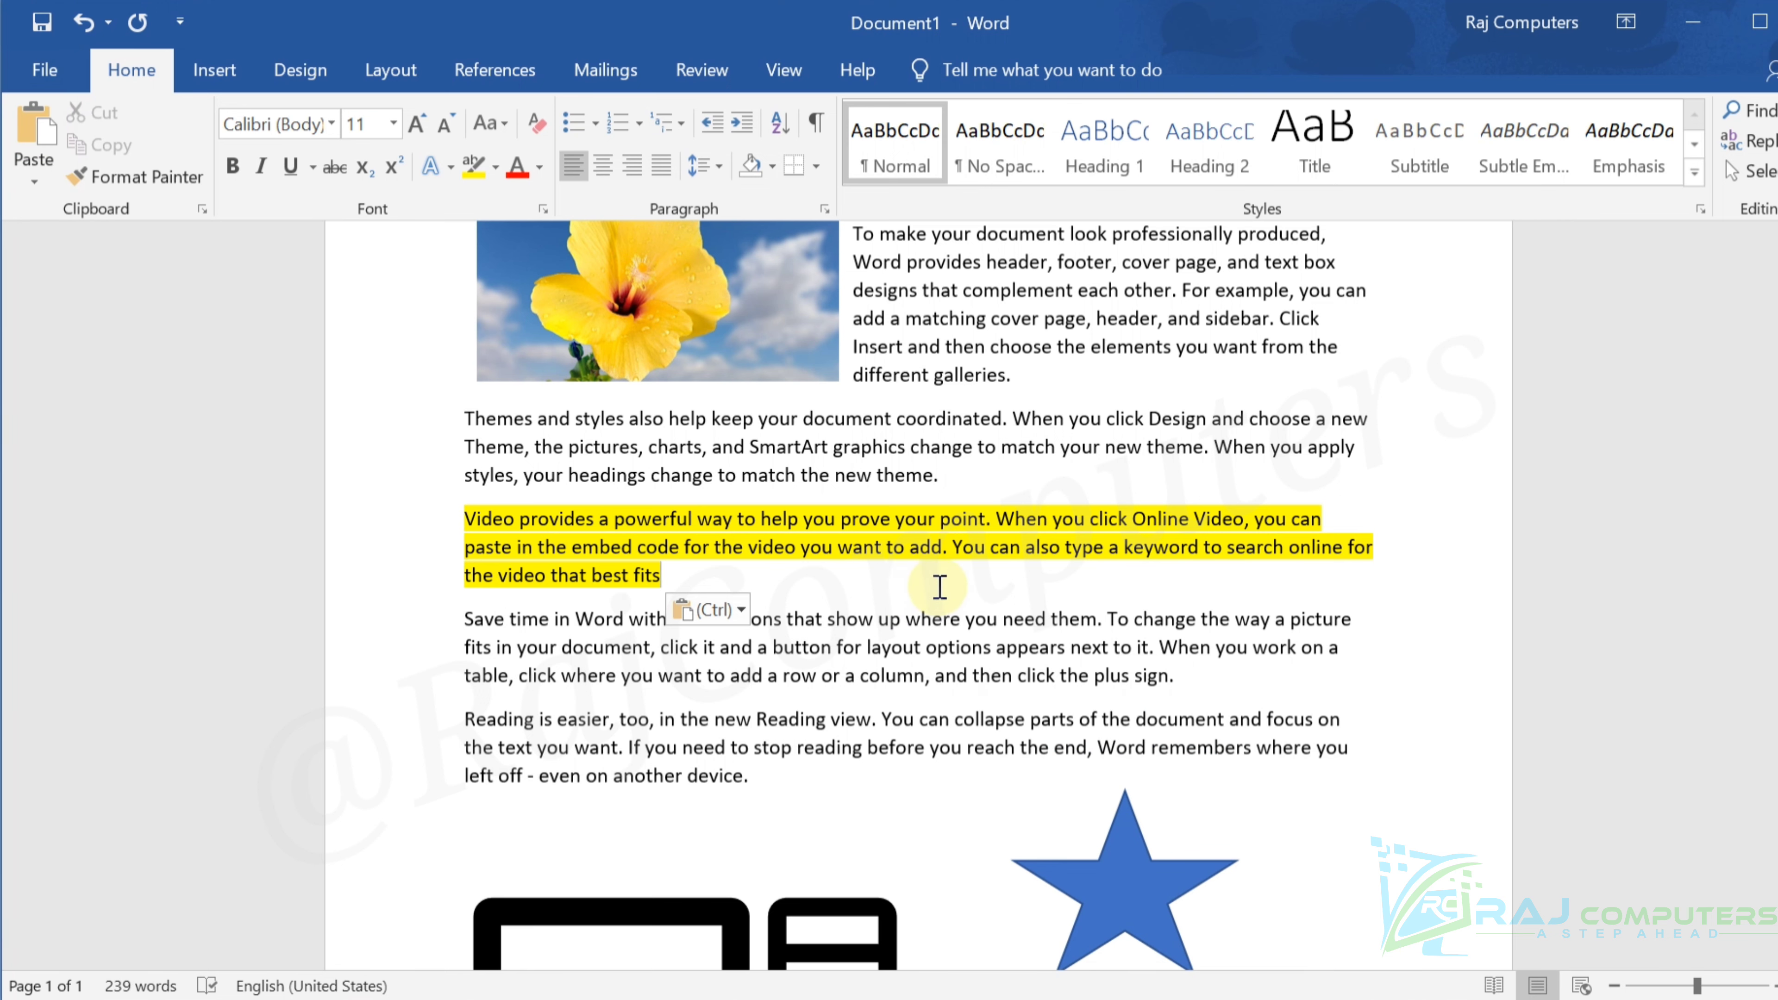
# Highlight the "To make your document look professionally produced" paragraph in green, up to "want from the"
pyautogui.scroll(3, 1001, 491)
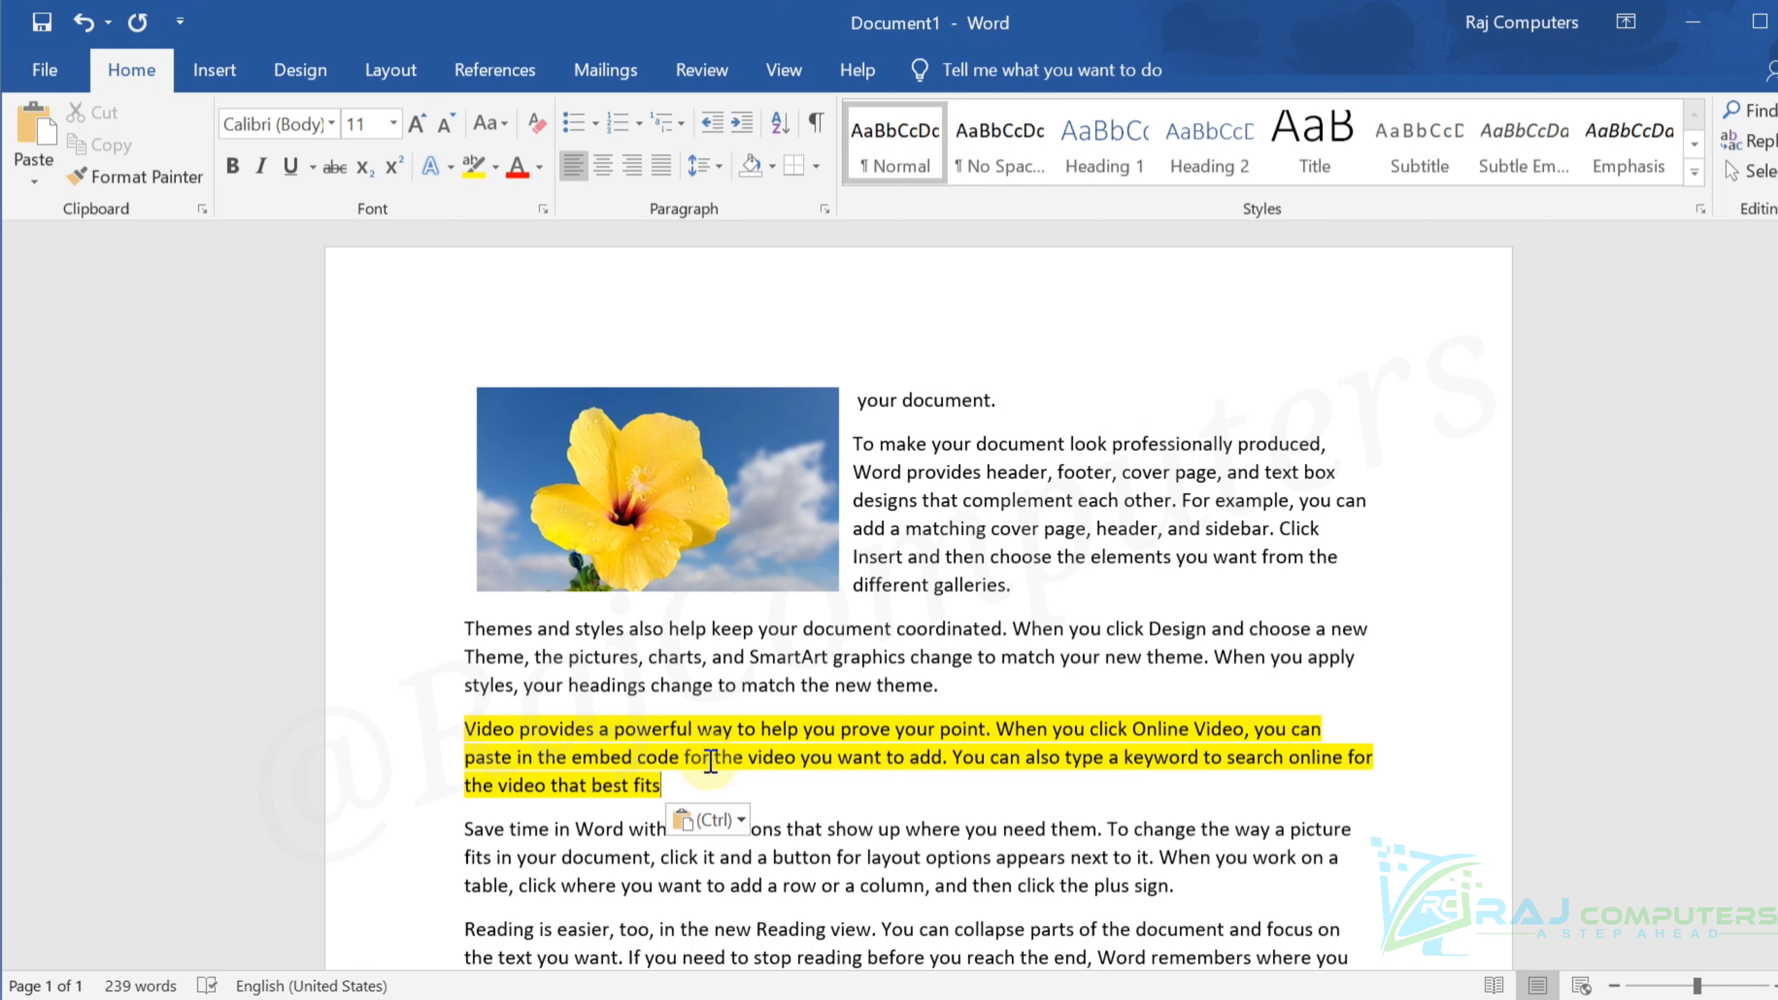
pyautogui.moveTo(853, 443); pyautogui.dragTo(1357, 556)
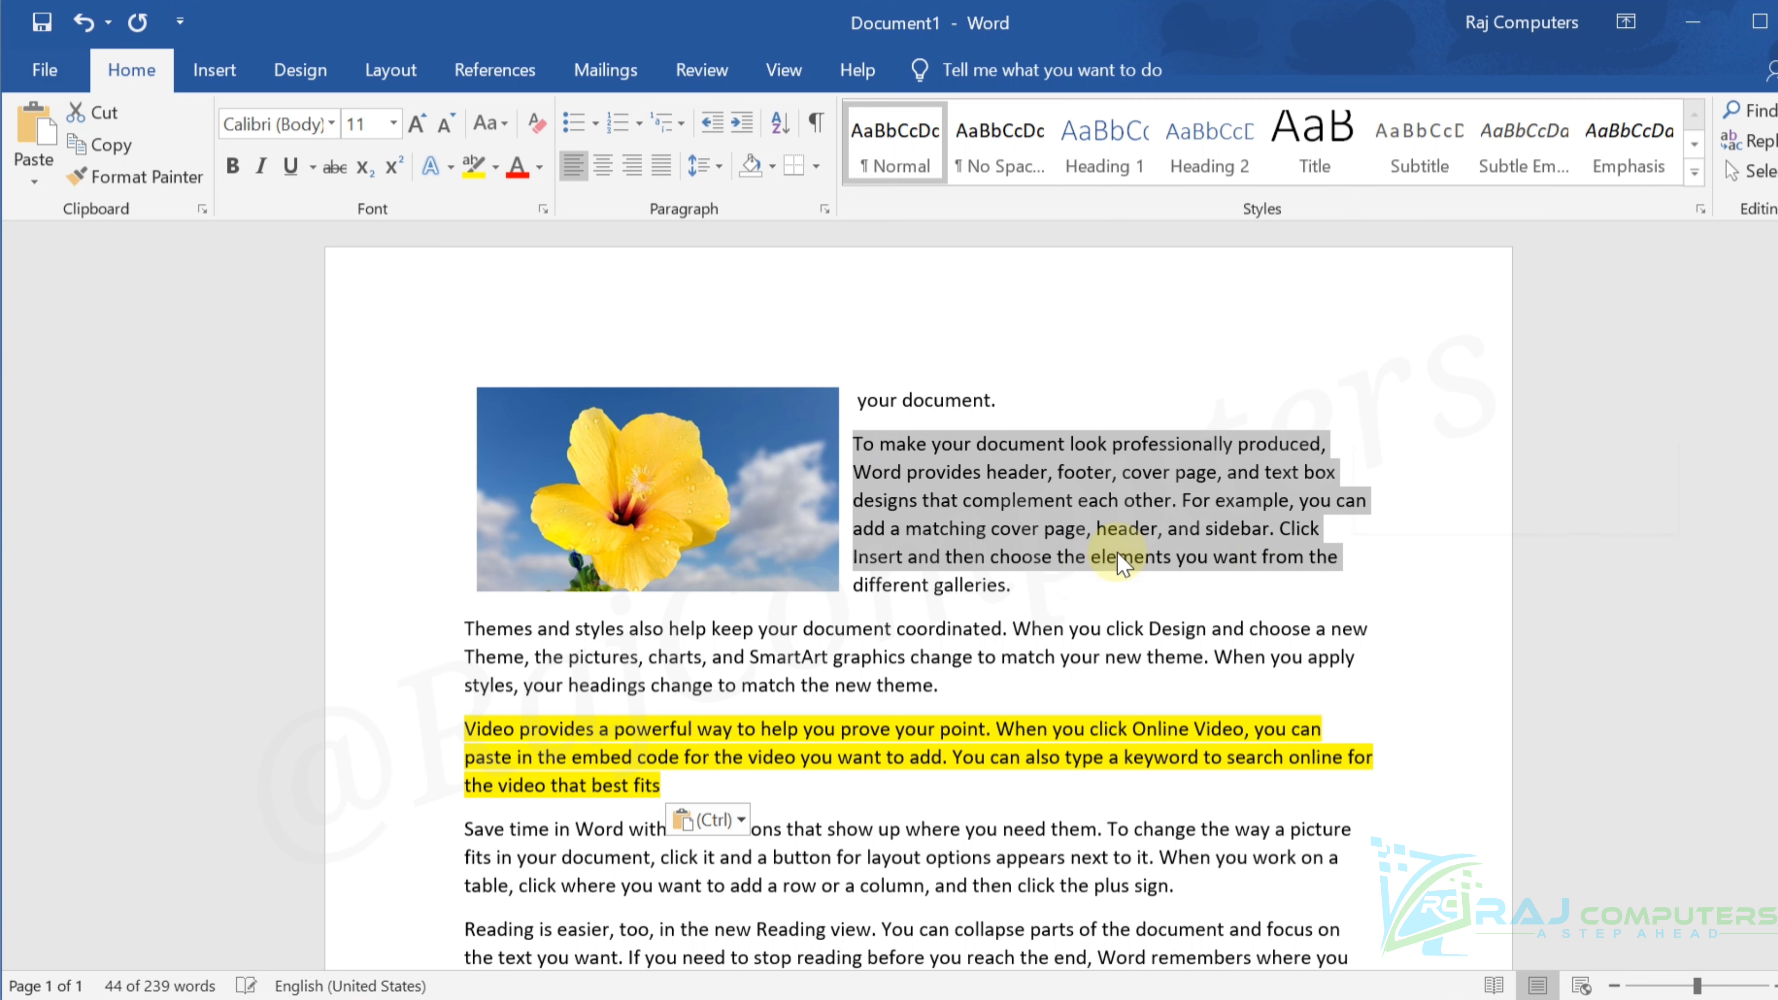
pyautogui.click(495, 166)
pyautogui.click(532, 224)
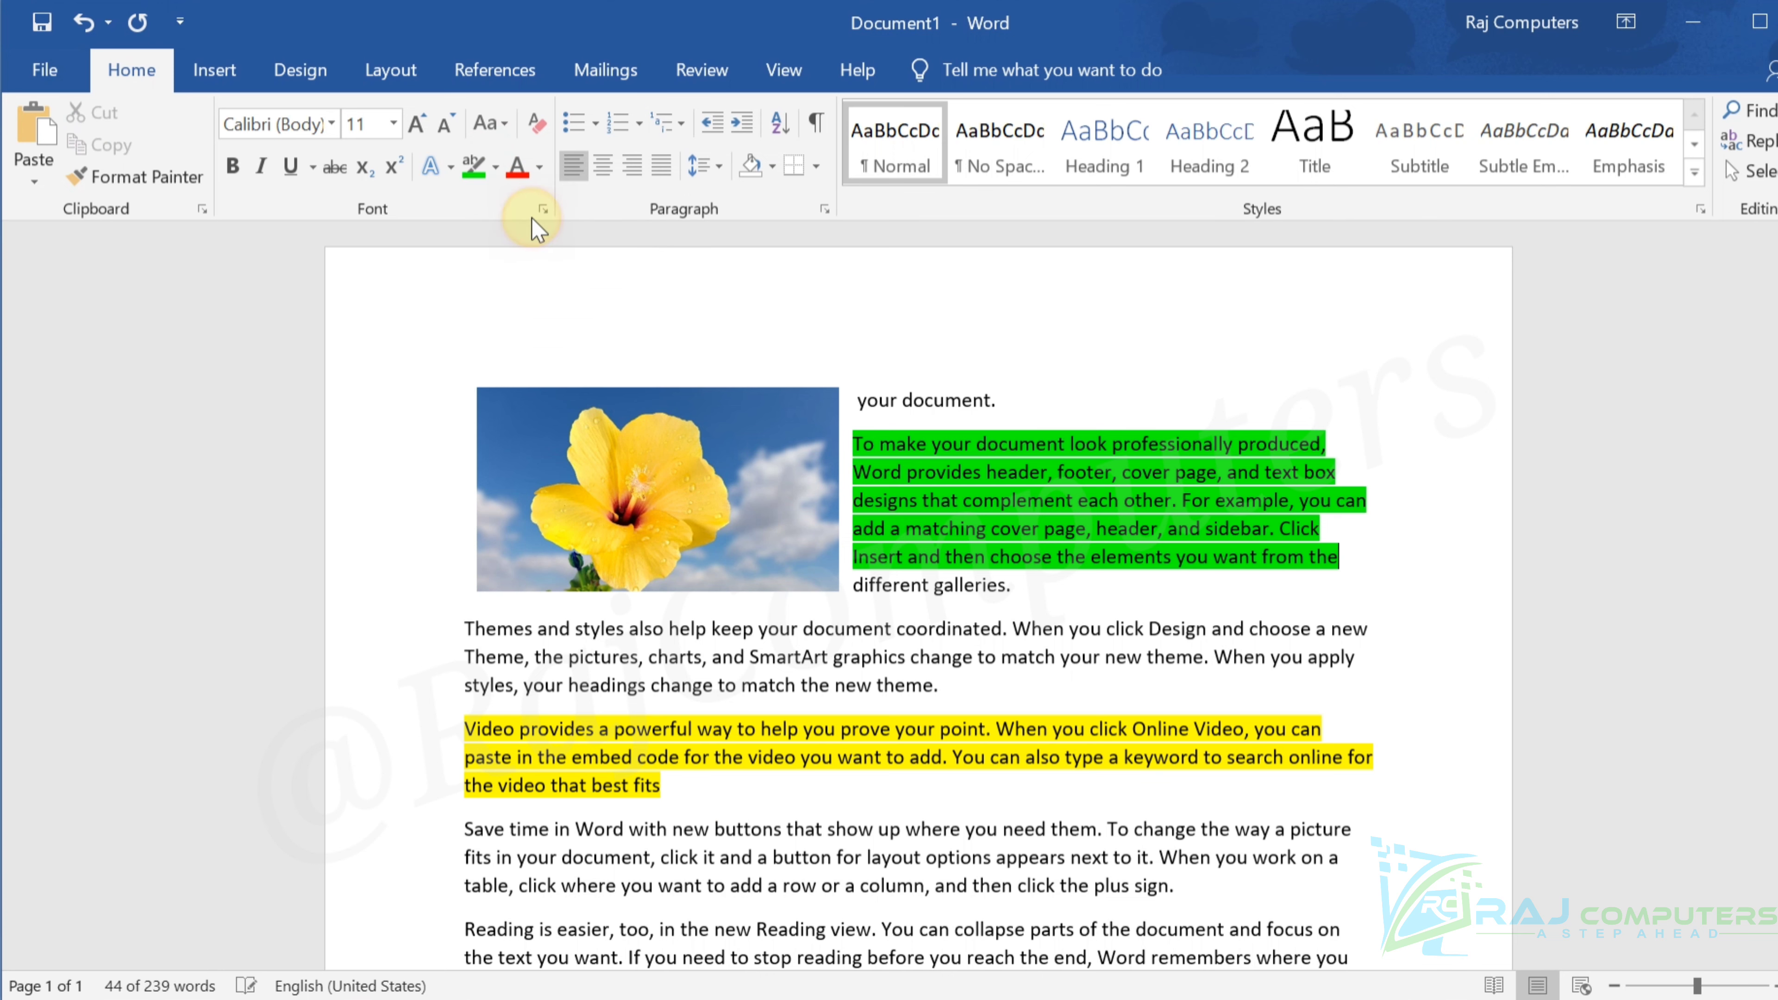
pyautogui.click(1230, 496)
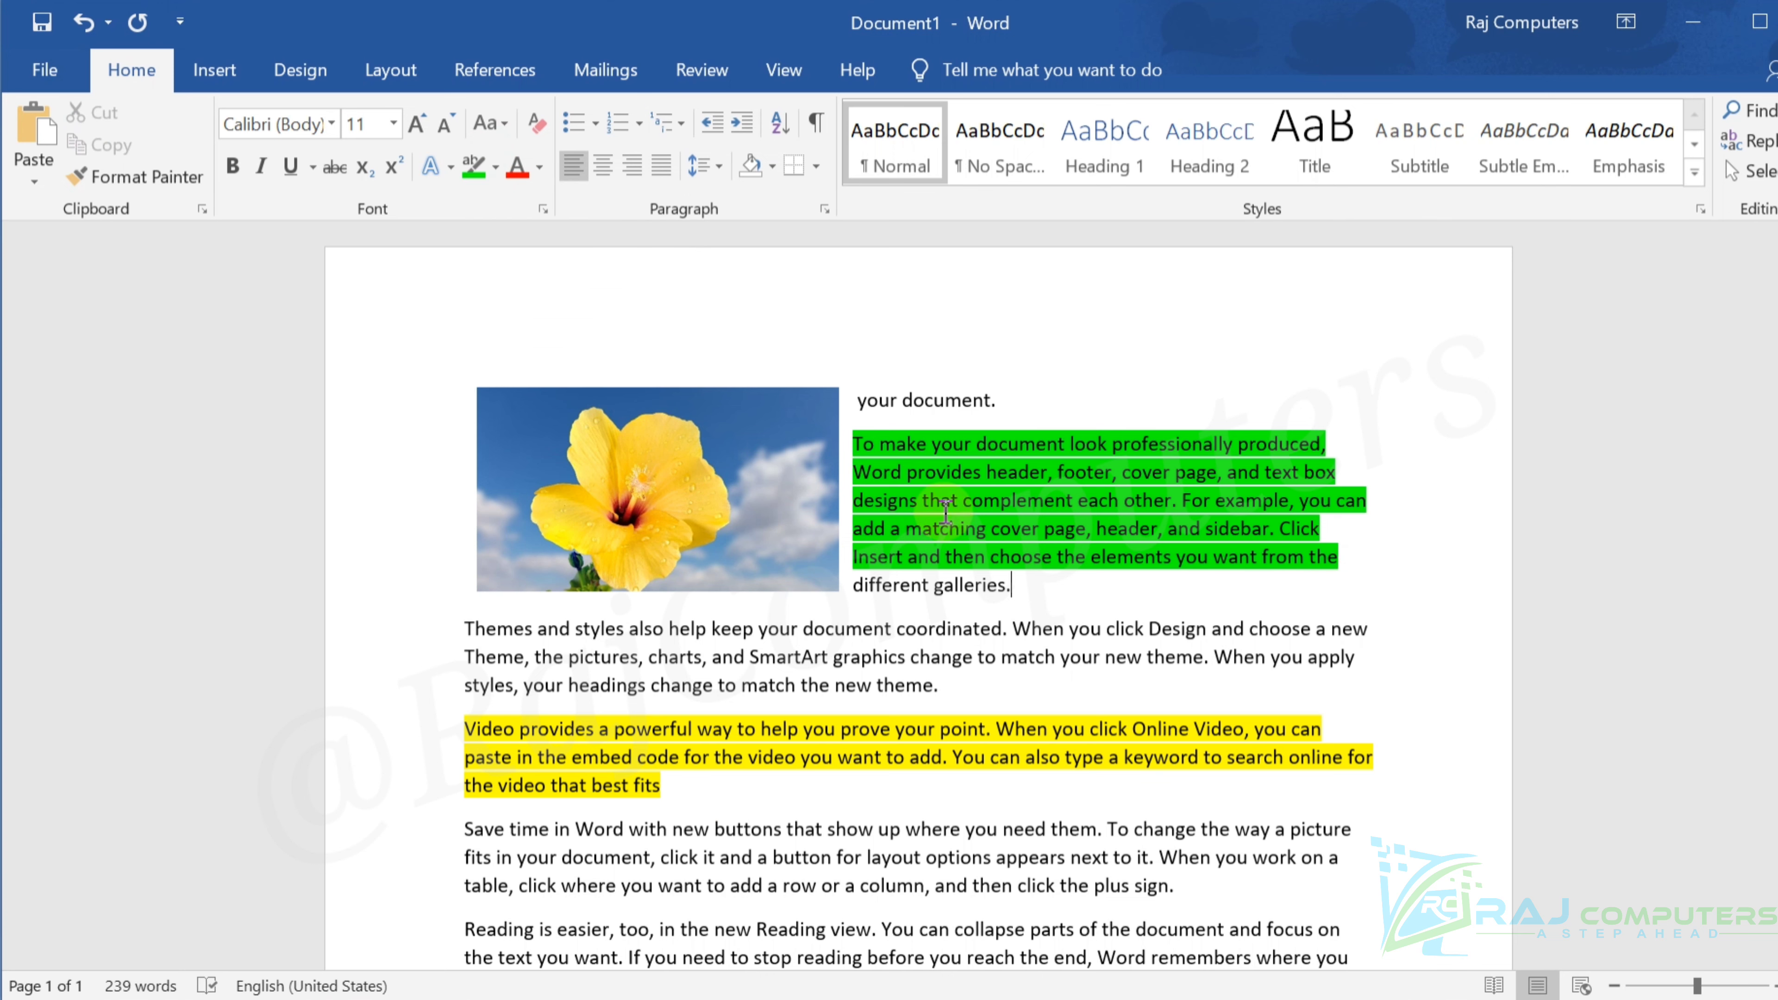
# Copy the green-highlighted text and paste it into a new paragraph after the "Save time in Word" paragraph
pyautogui.moveTo(853, 443); pyautogui.dragTo(1377, 554)
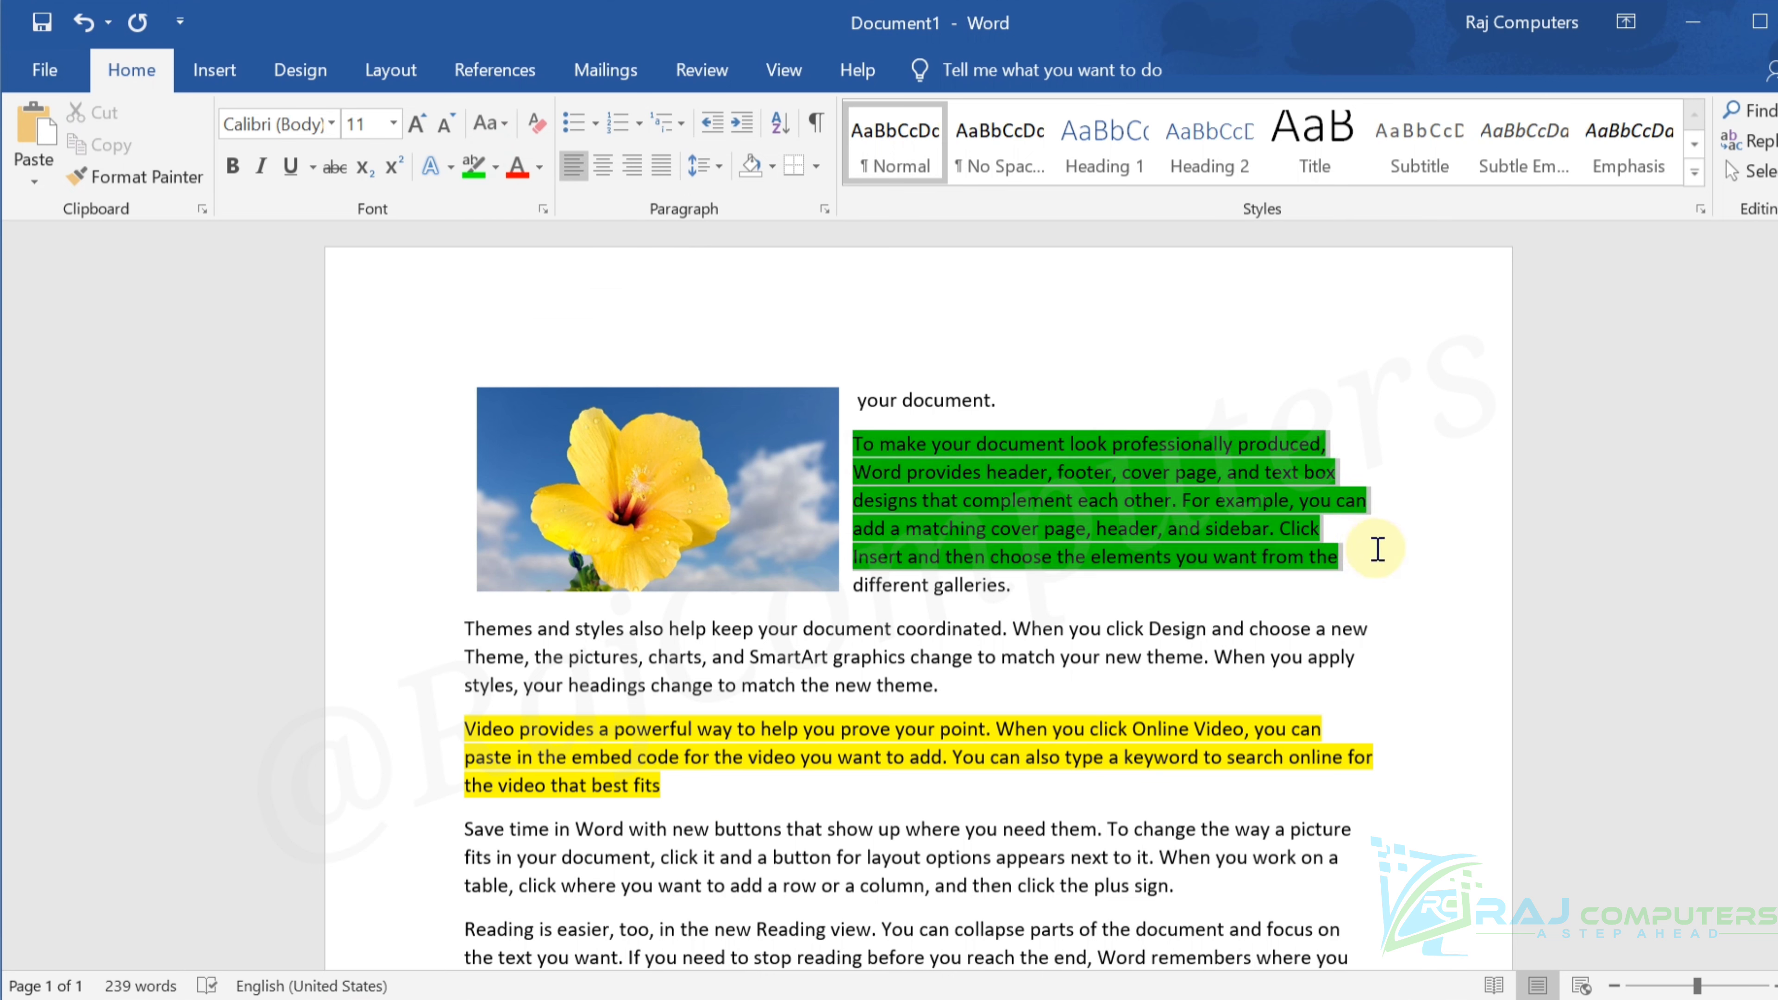
pyautogui.click(133, 145)
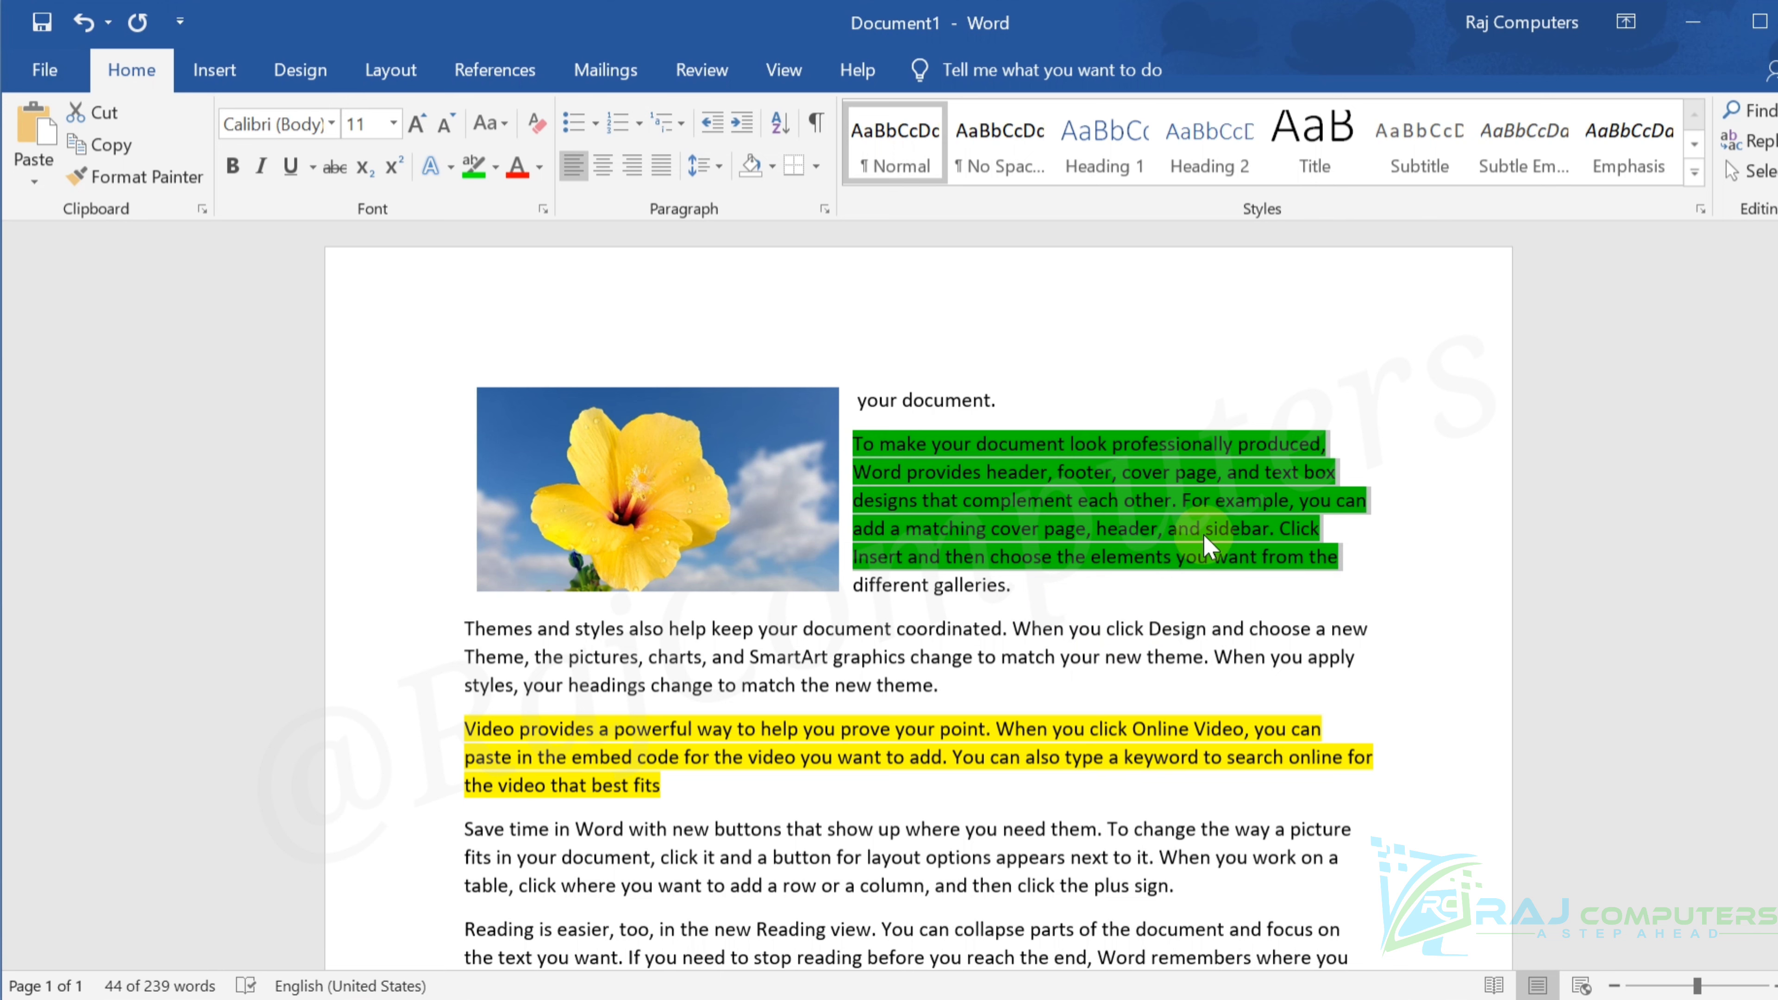
pyautogui.scroll(-3, 1171, 630)
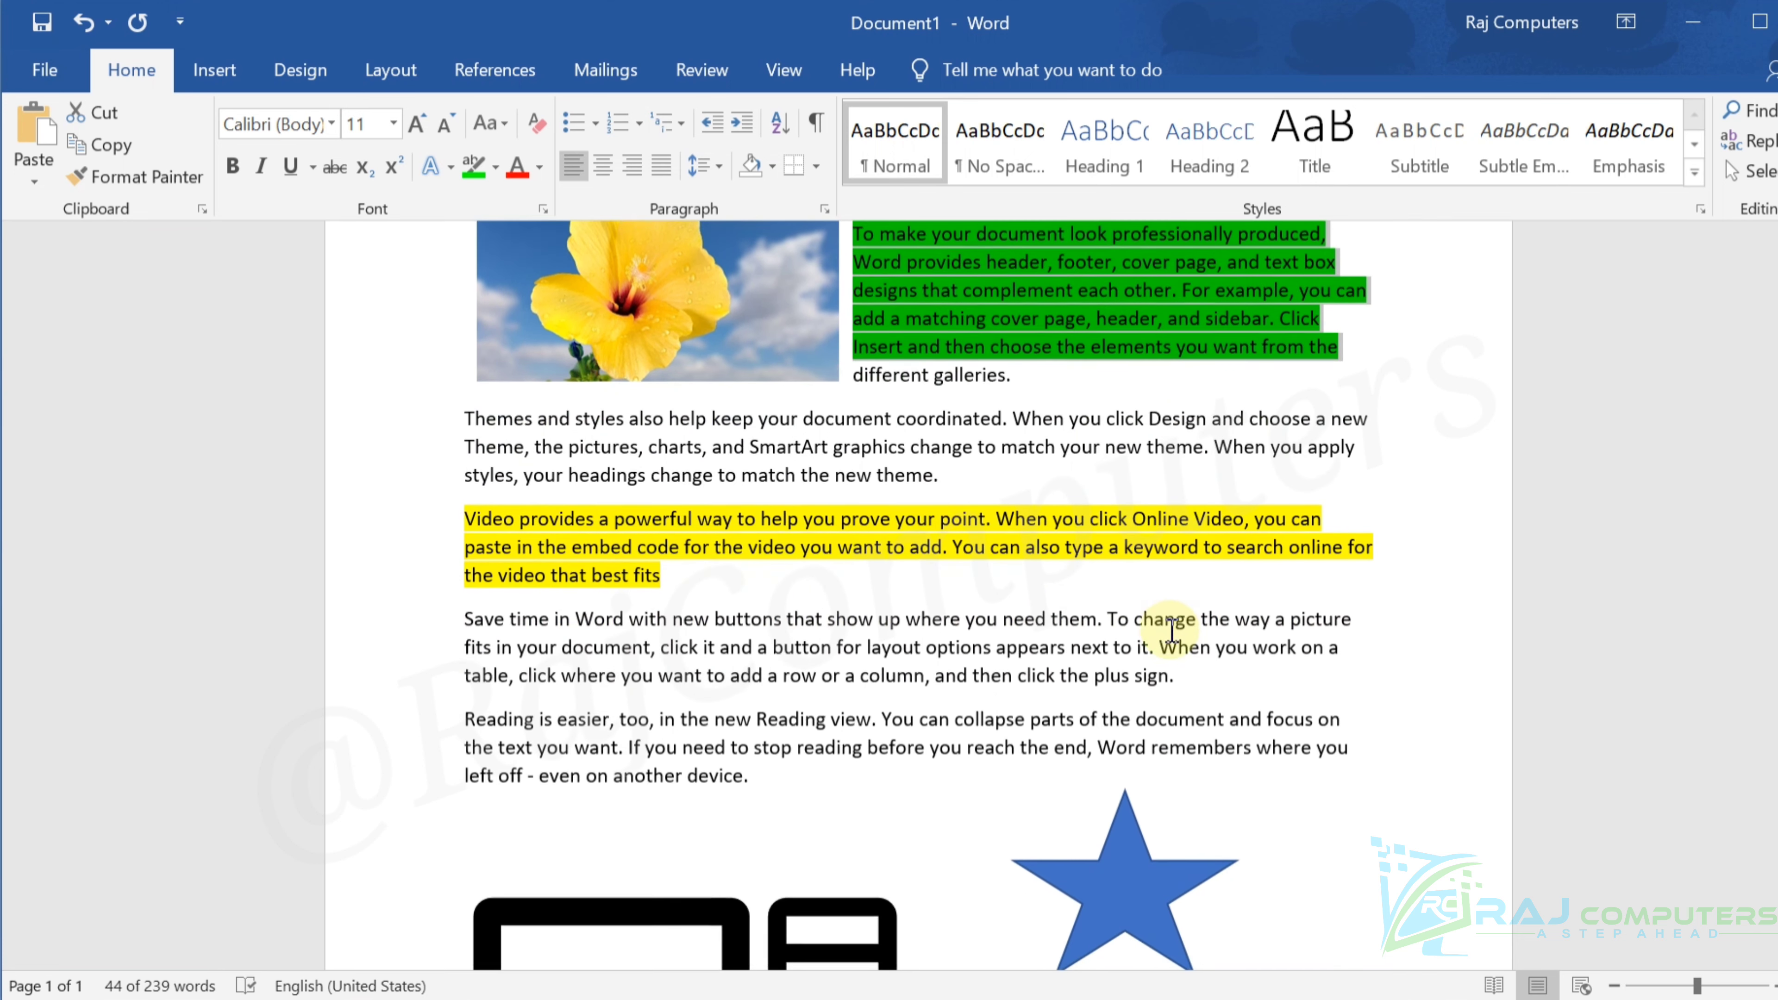
pyautogui.scroll(-2, 1155, 617)
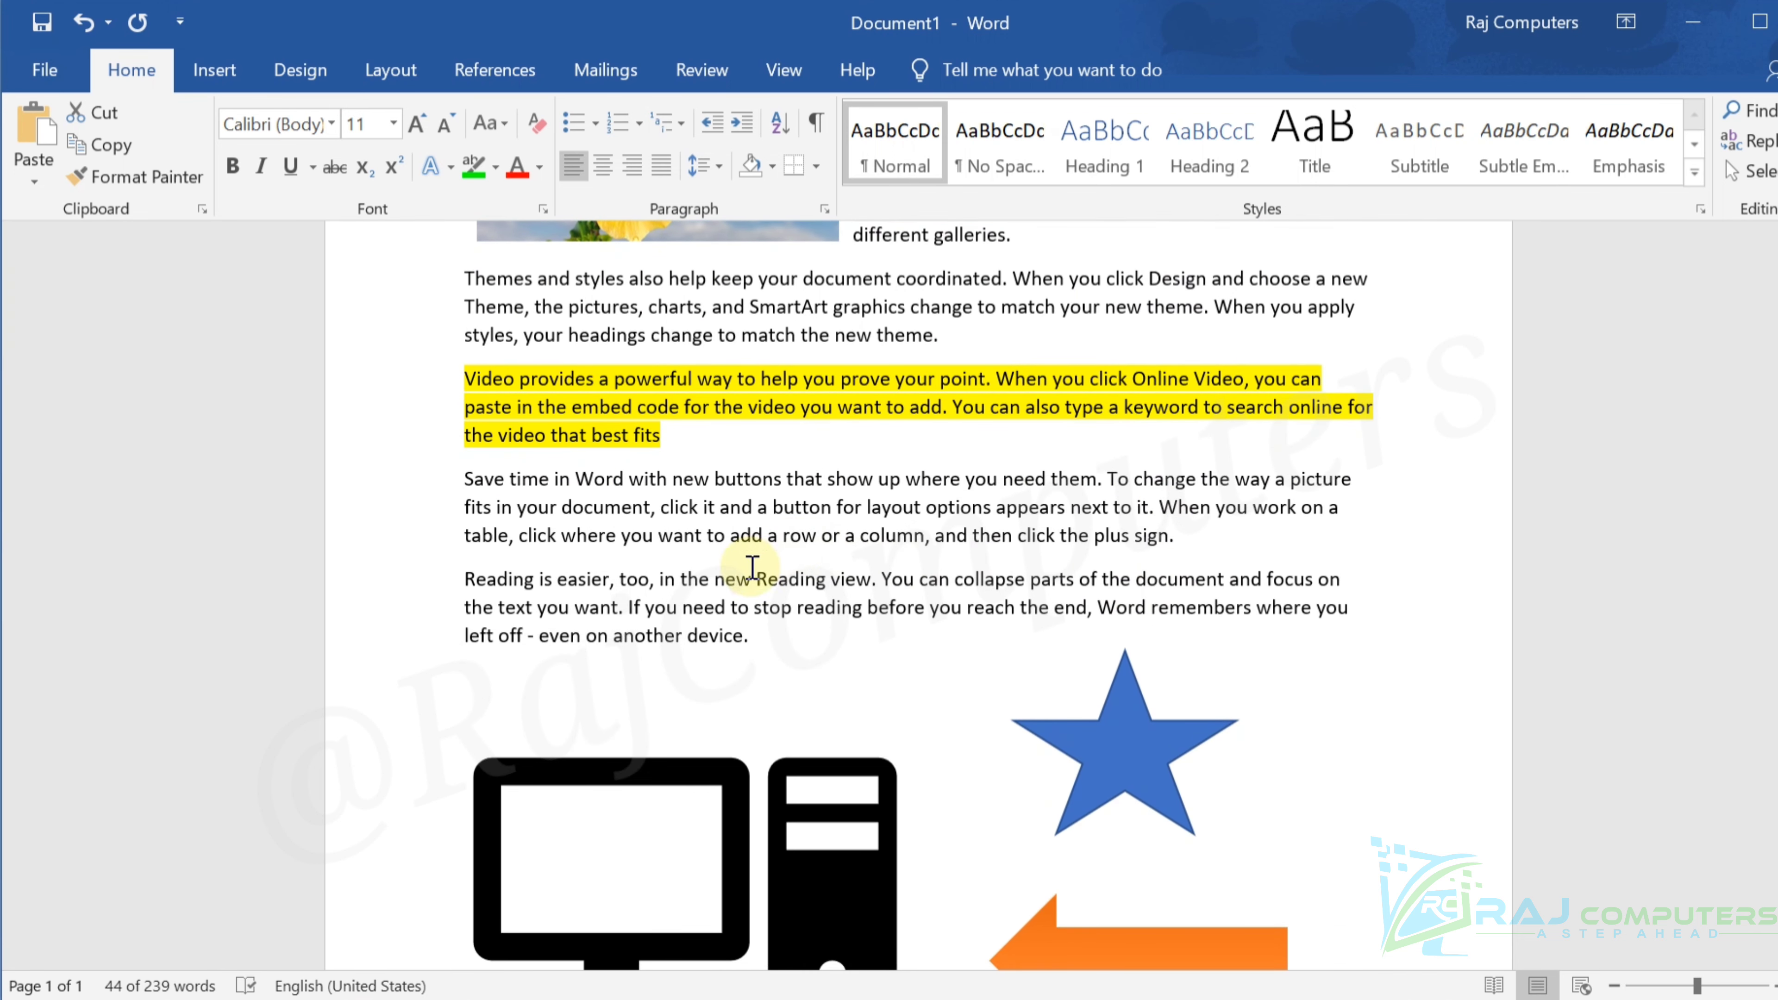
pyautogui.click(1230, 544)
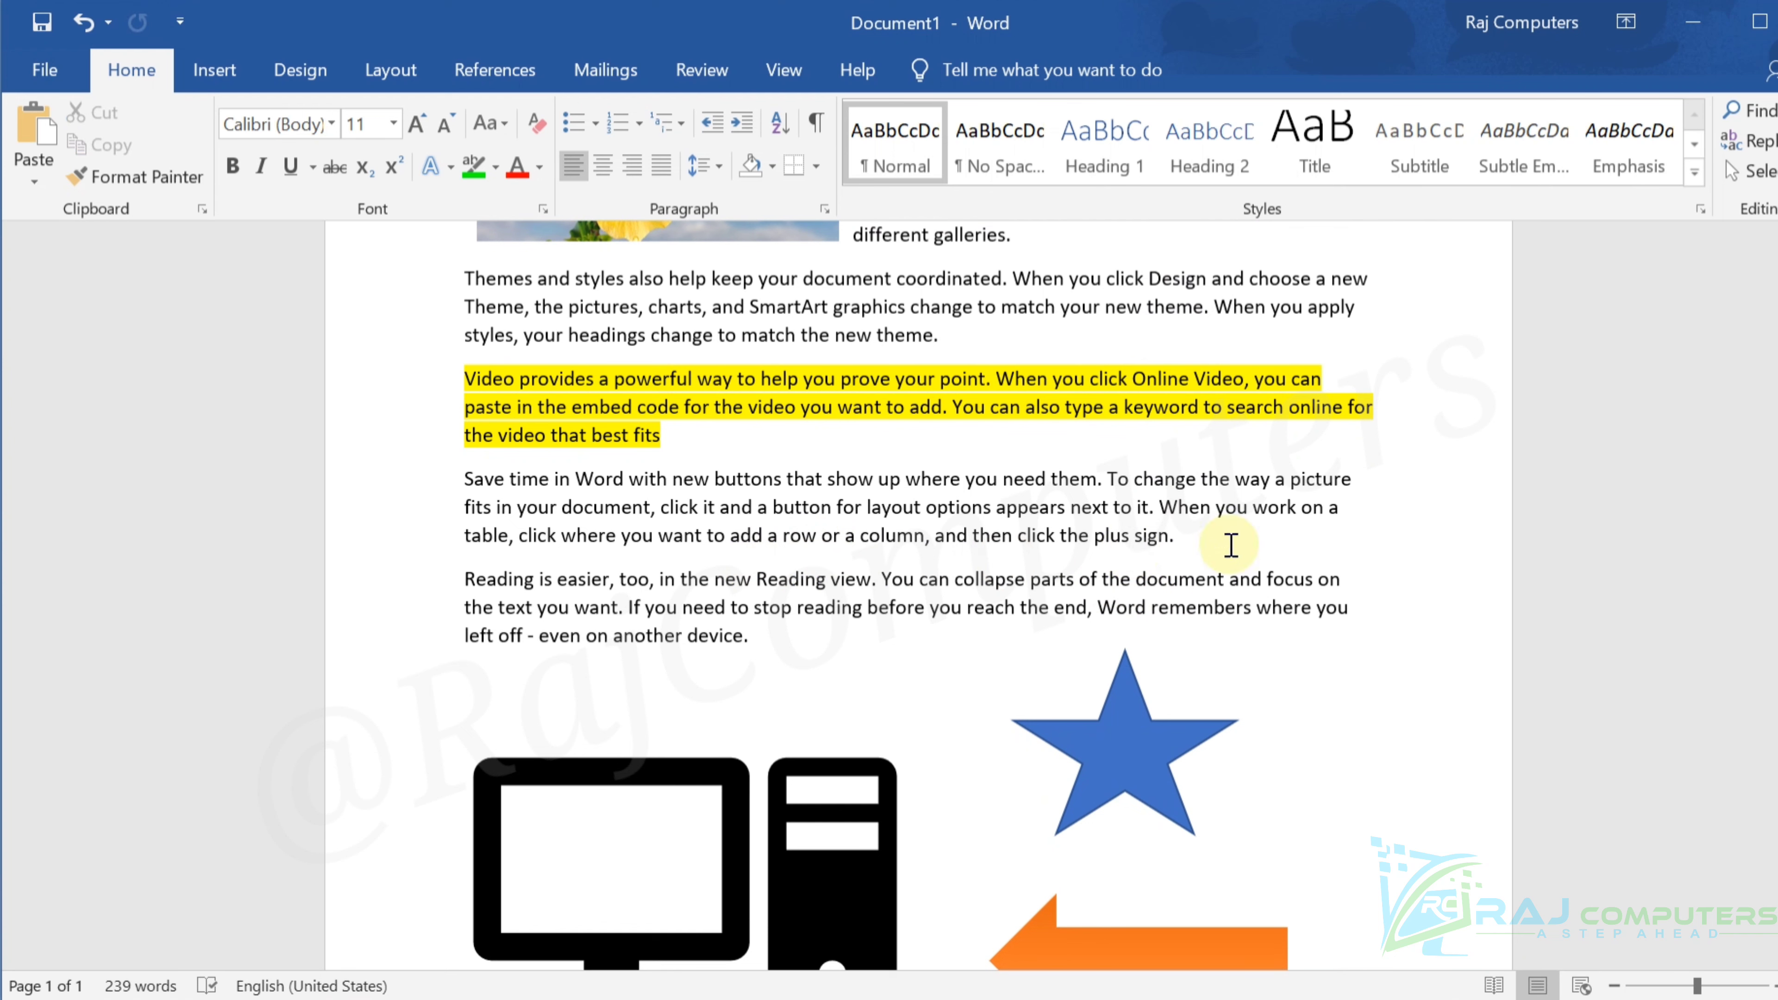
pyautogui.press('Return')
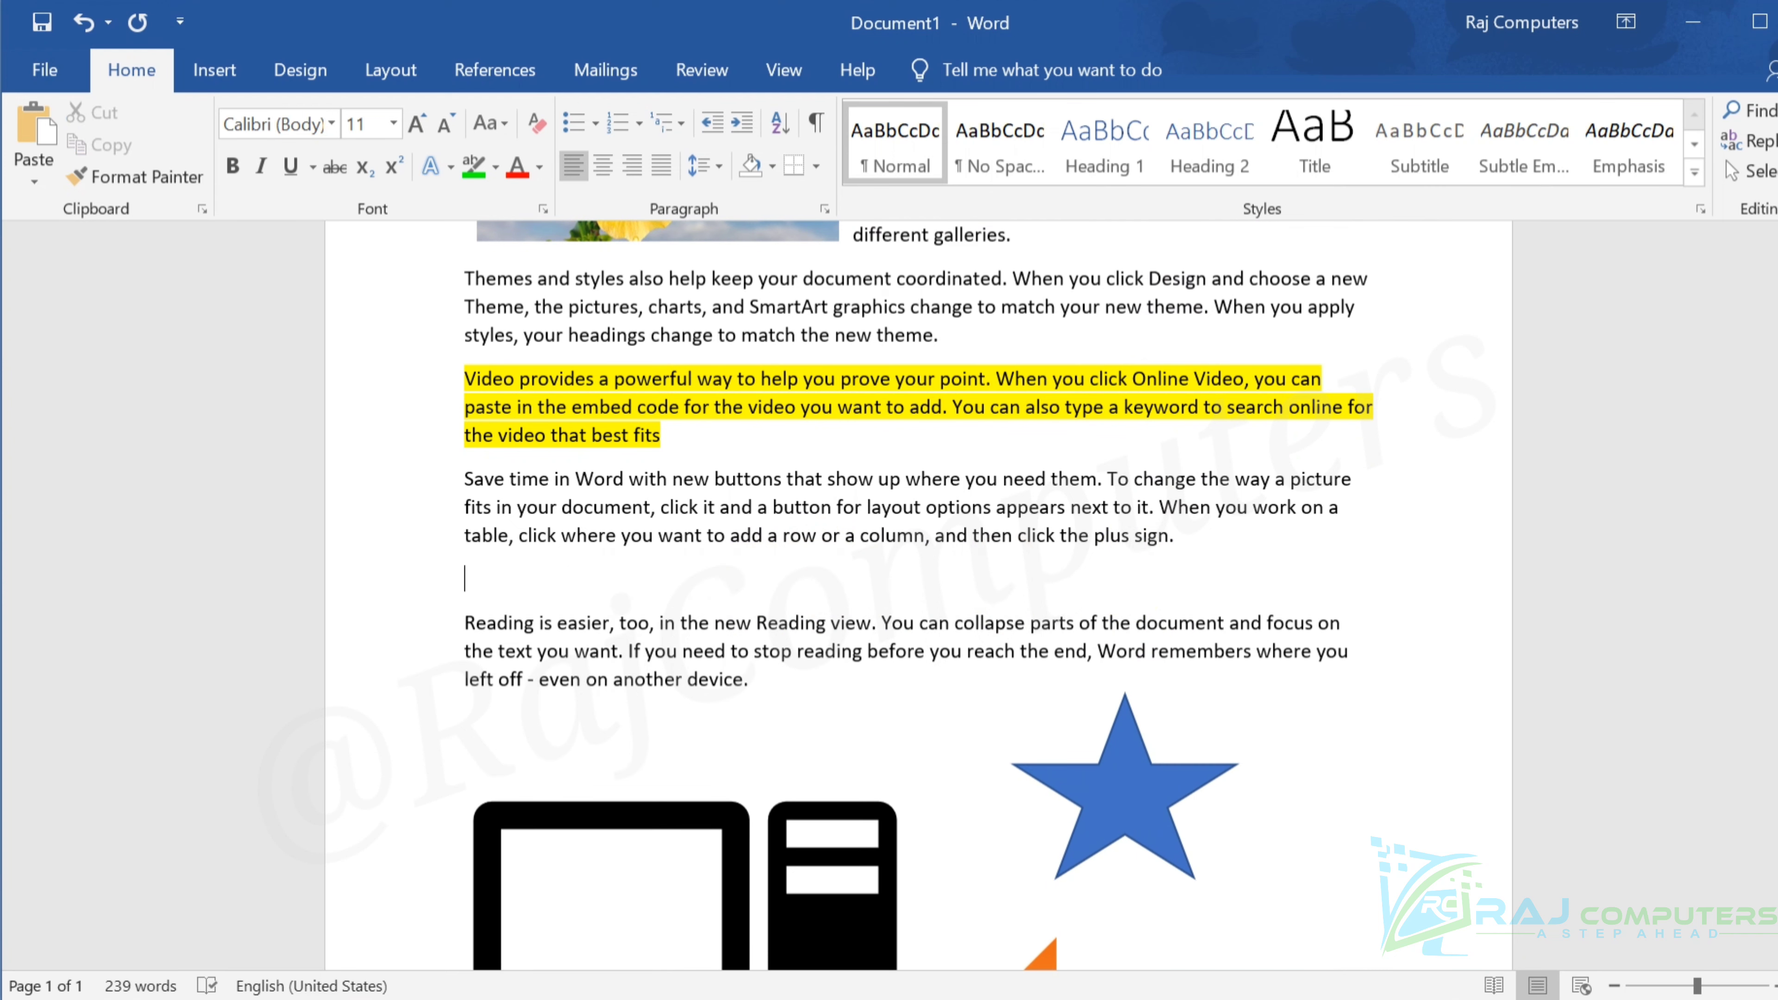
pyautogui.click(60, 136)
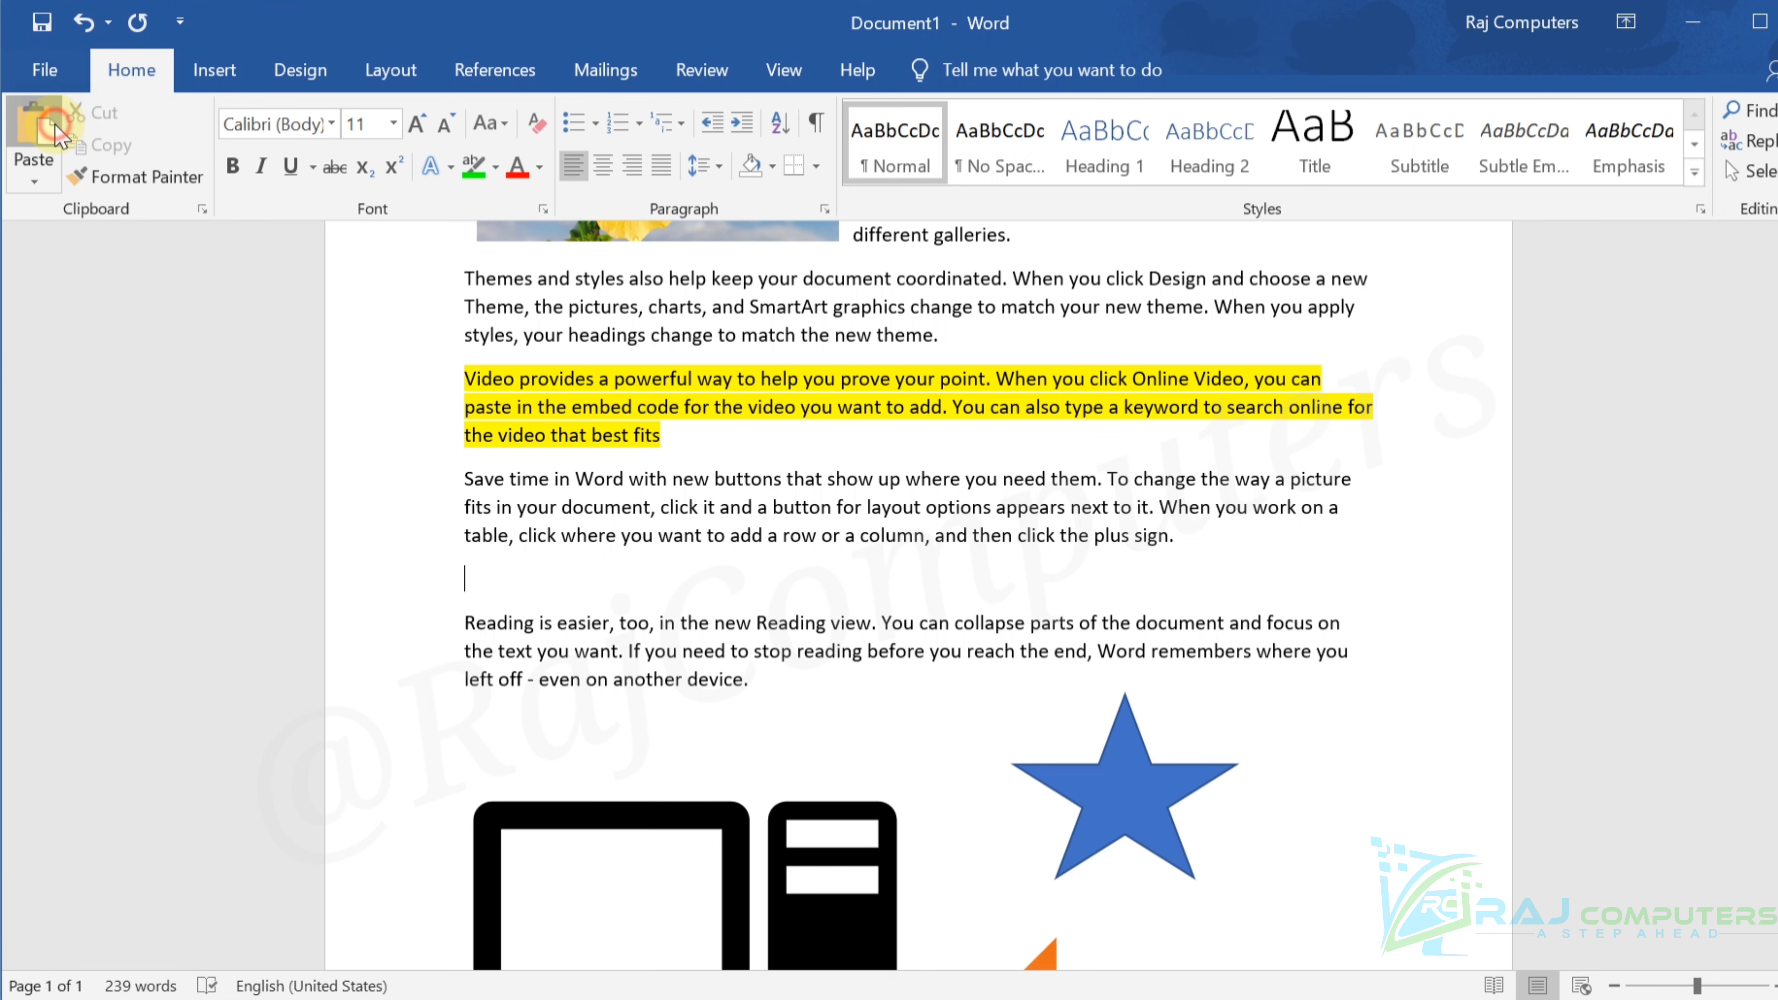
pyautogui.scroll(3, 1298, 516)
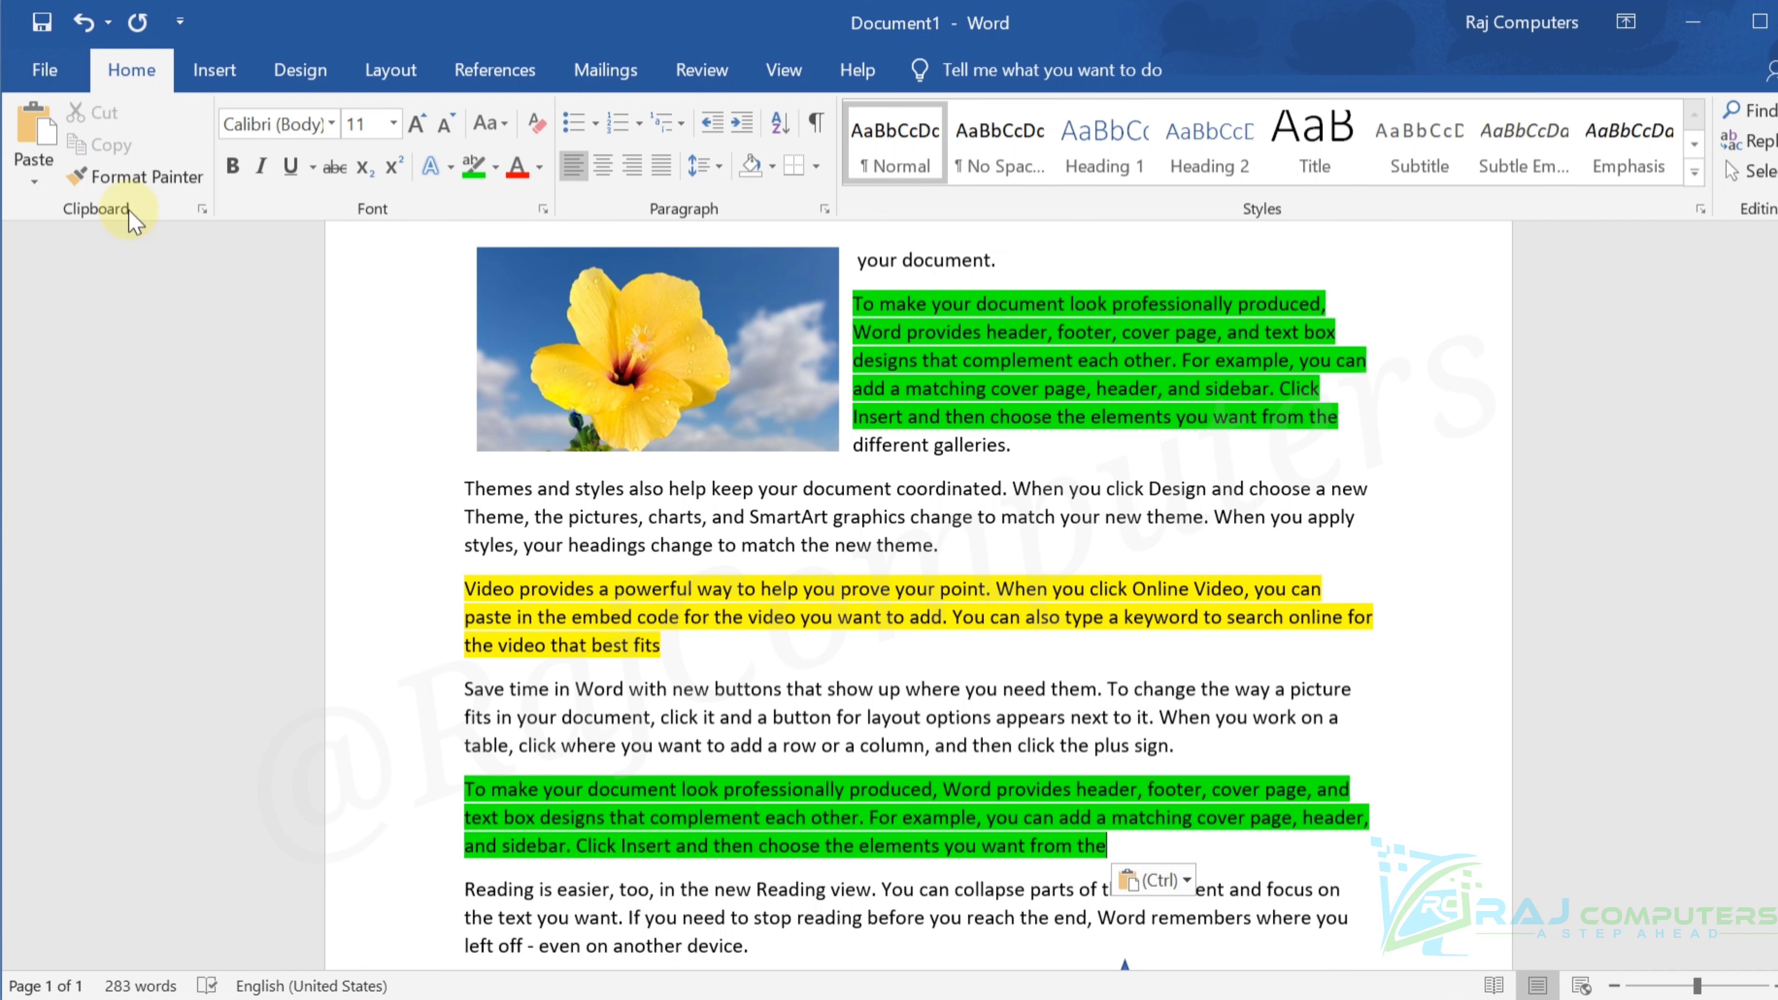
pyautogui.scroll(-2, 1008, 747)
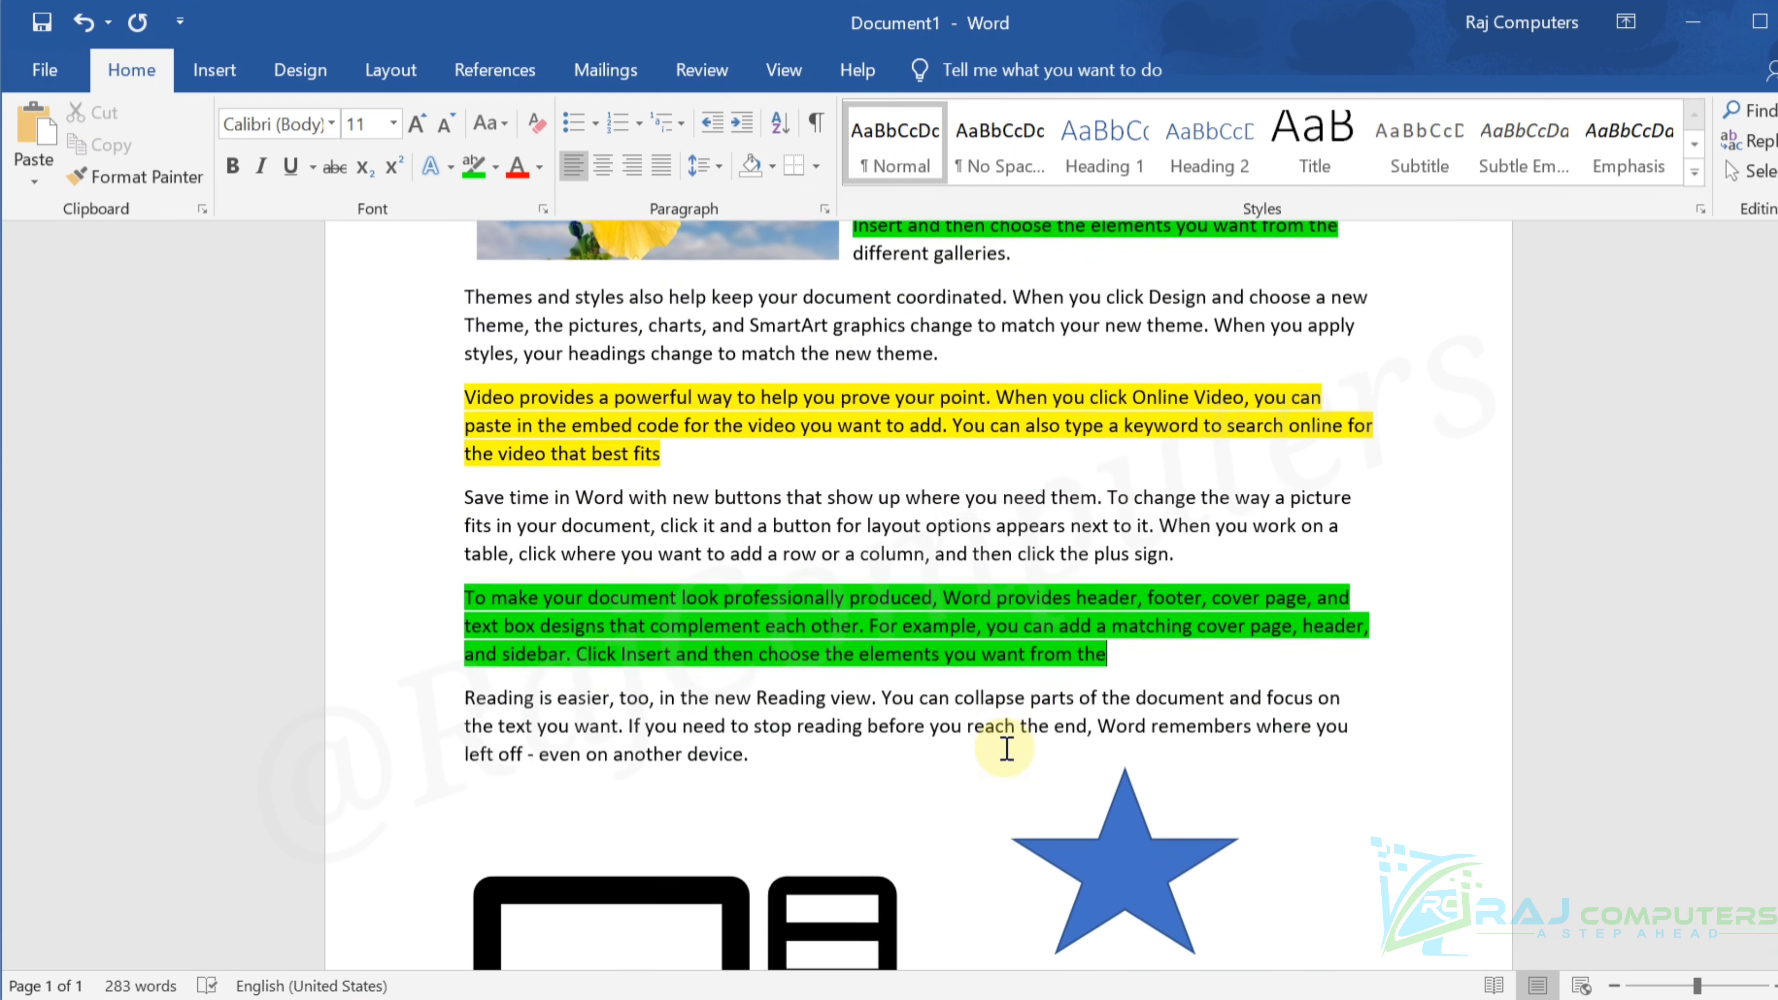
pyautogui.scroll(1, 1007, 748)
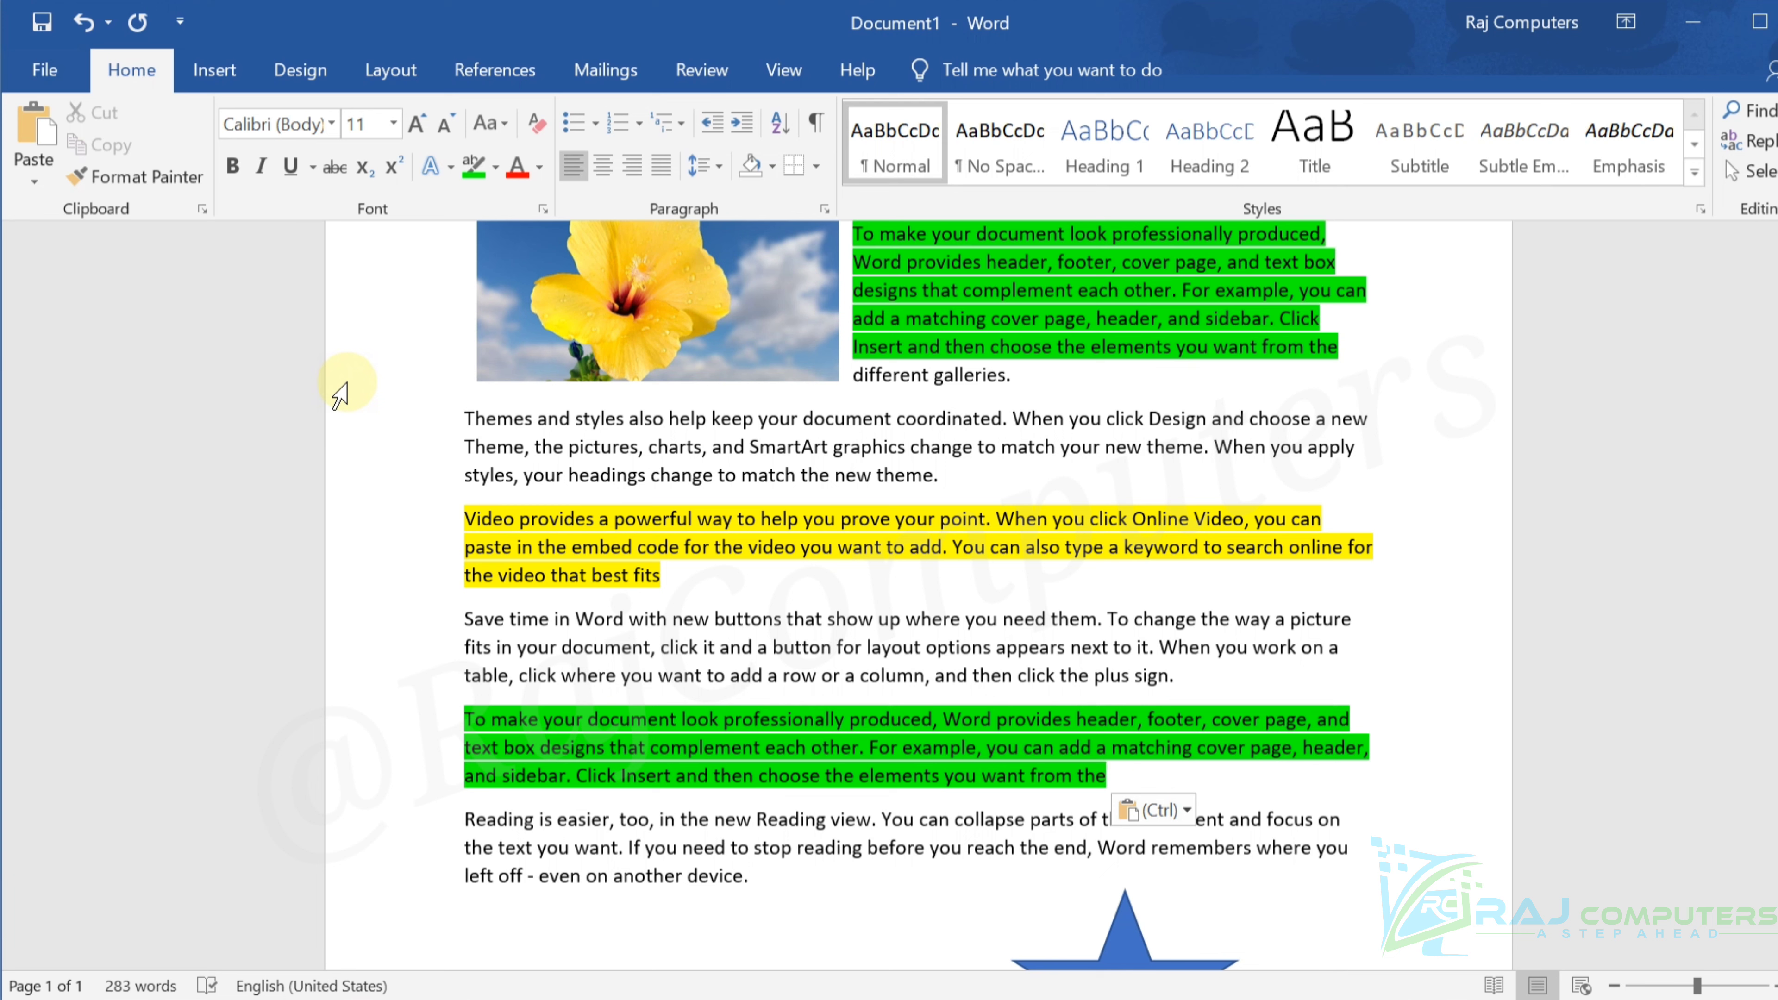
pyautogui.scroll(3, 945, 455)
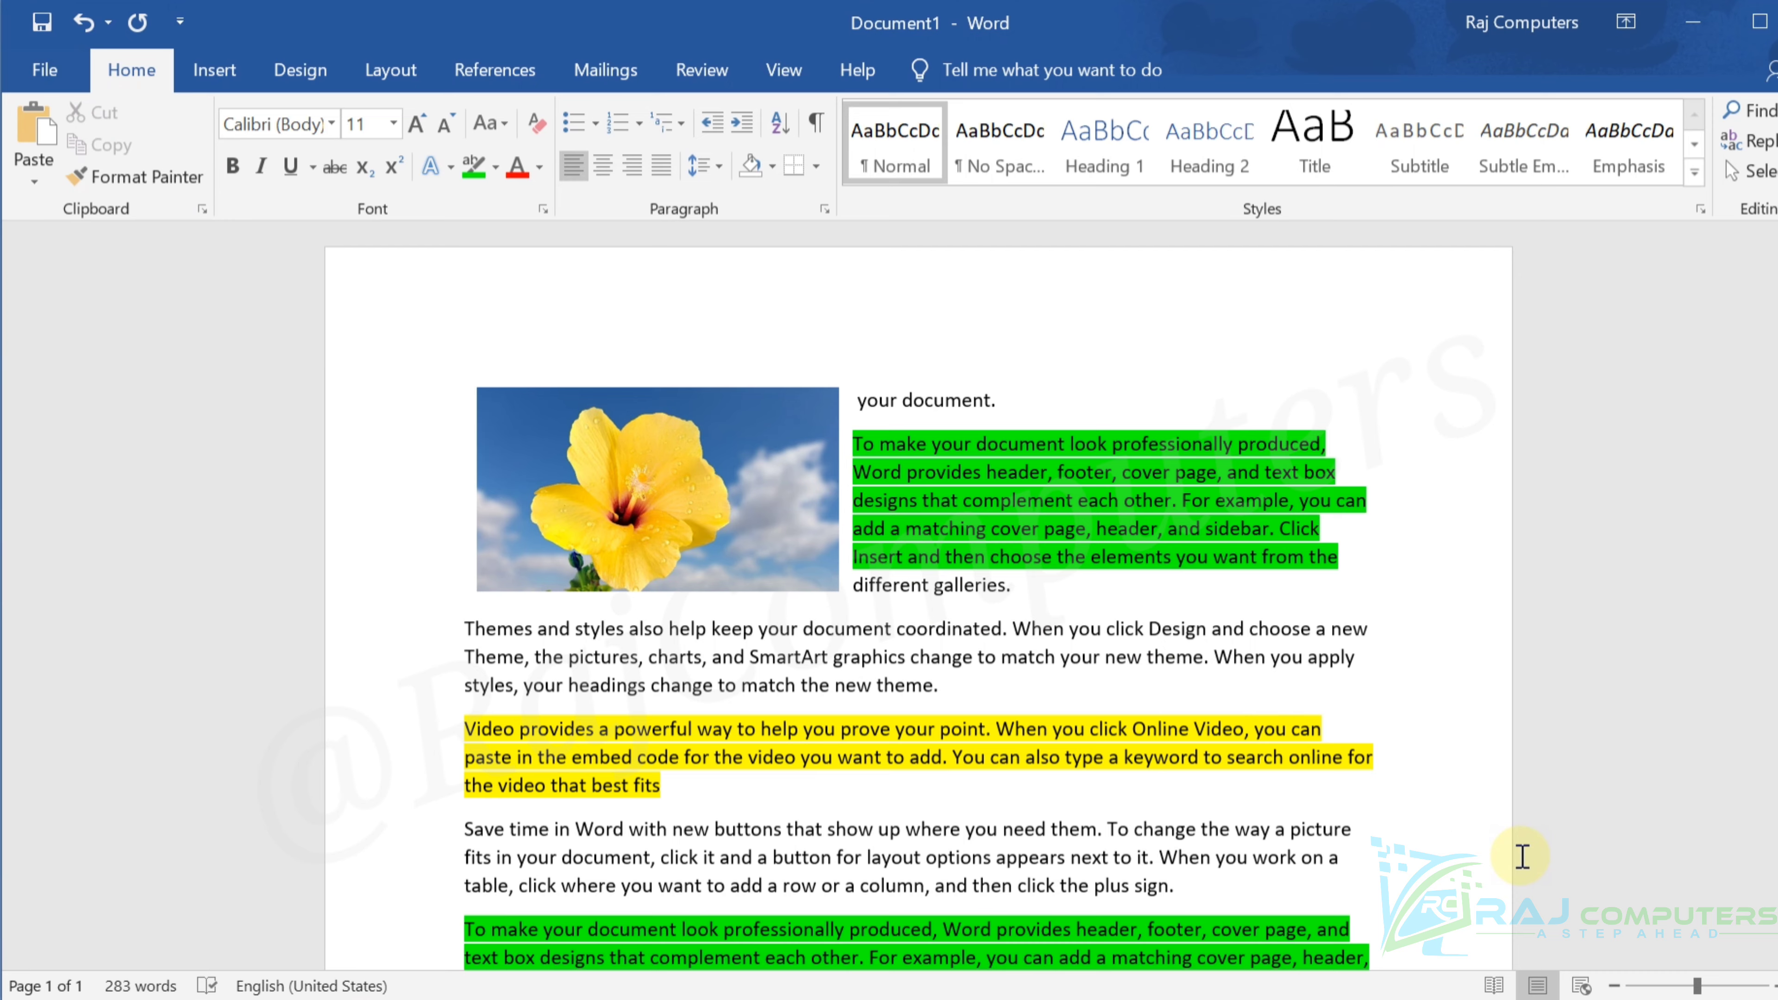
# Cut the yellow-highlighted "Video provides" paragraph from below the "Themes and styles" paragraph
pyautogui.scroll(-3, 1123, 830)
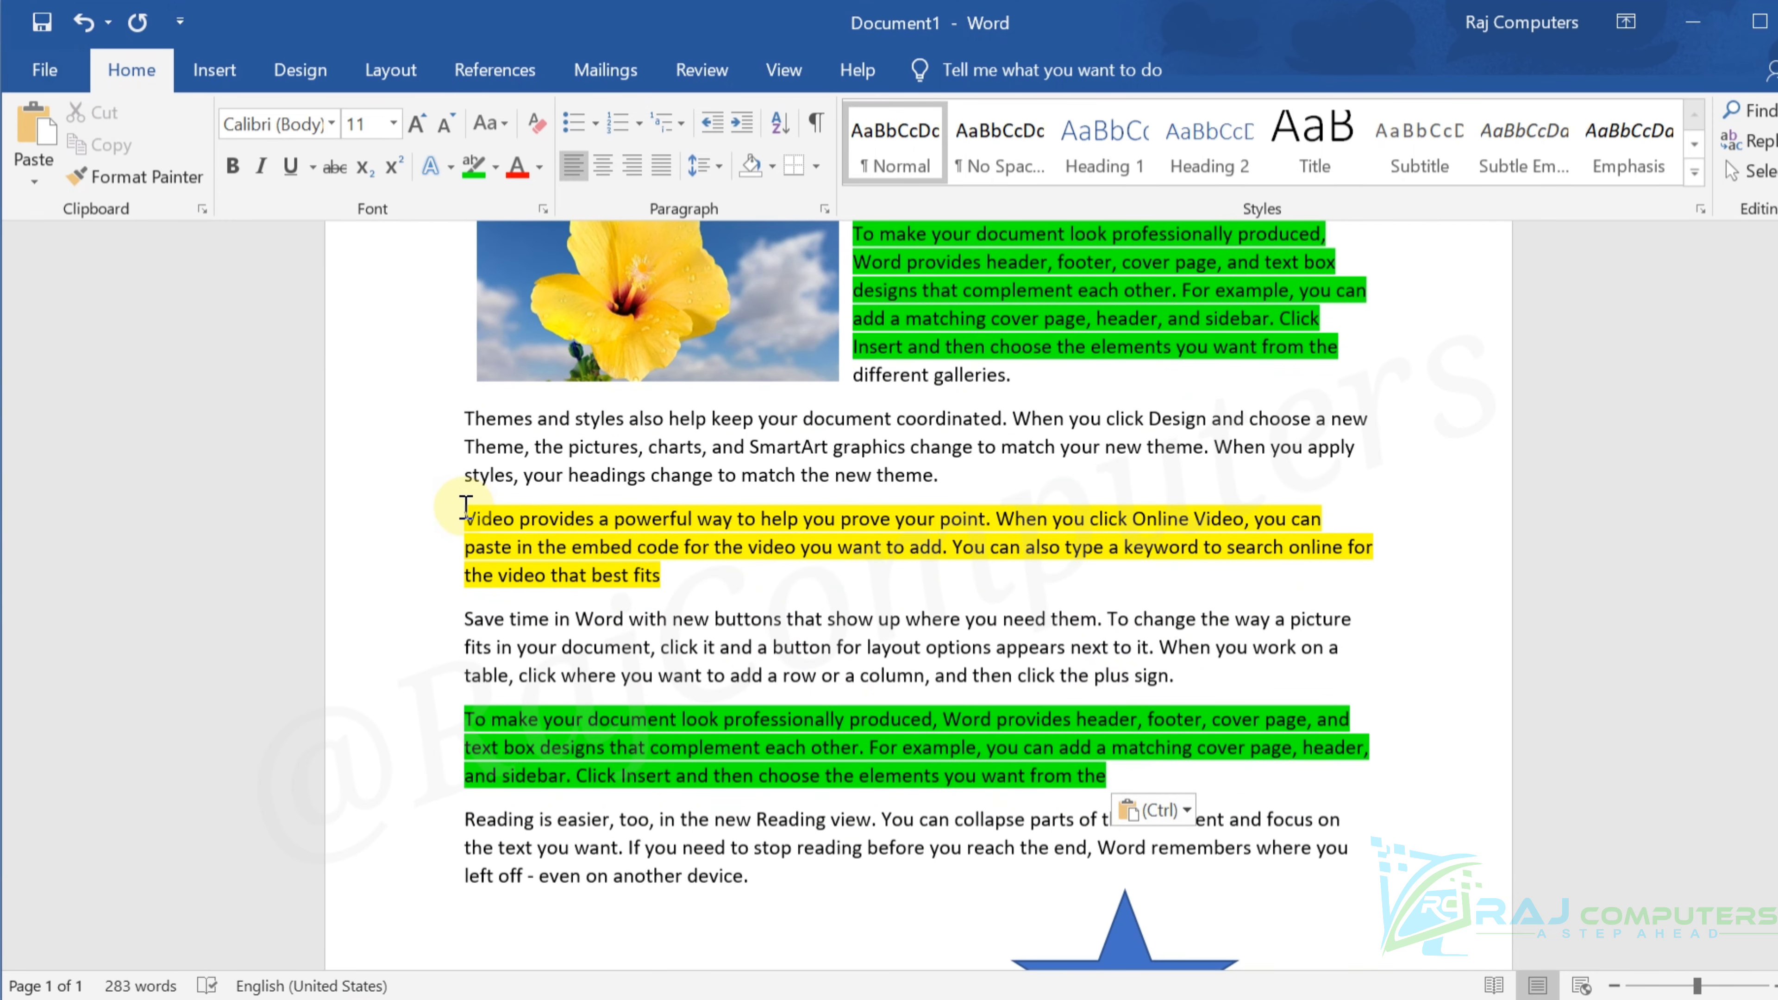
pyautogui.moveTo(465, 508); pyautogui.dragTo(707, 581)
pyautogui.hotkey('ctrl', 'c')
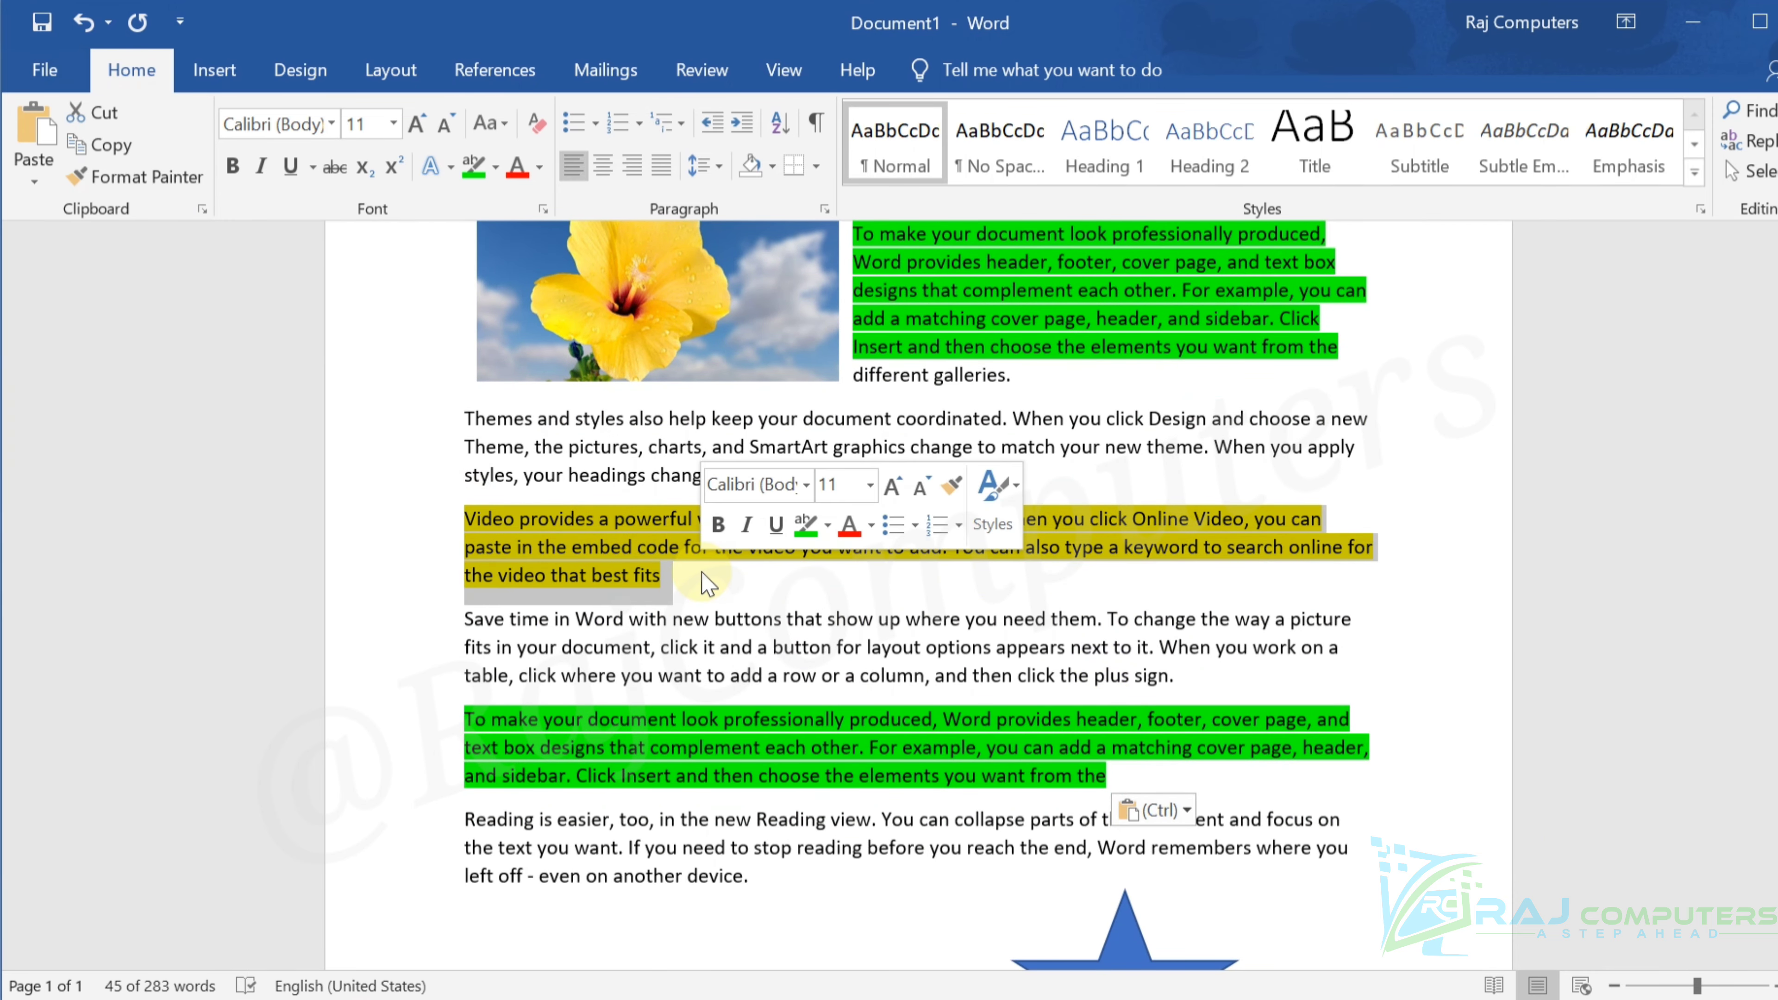
pyautogui.press('Delete')
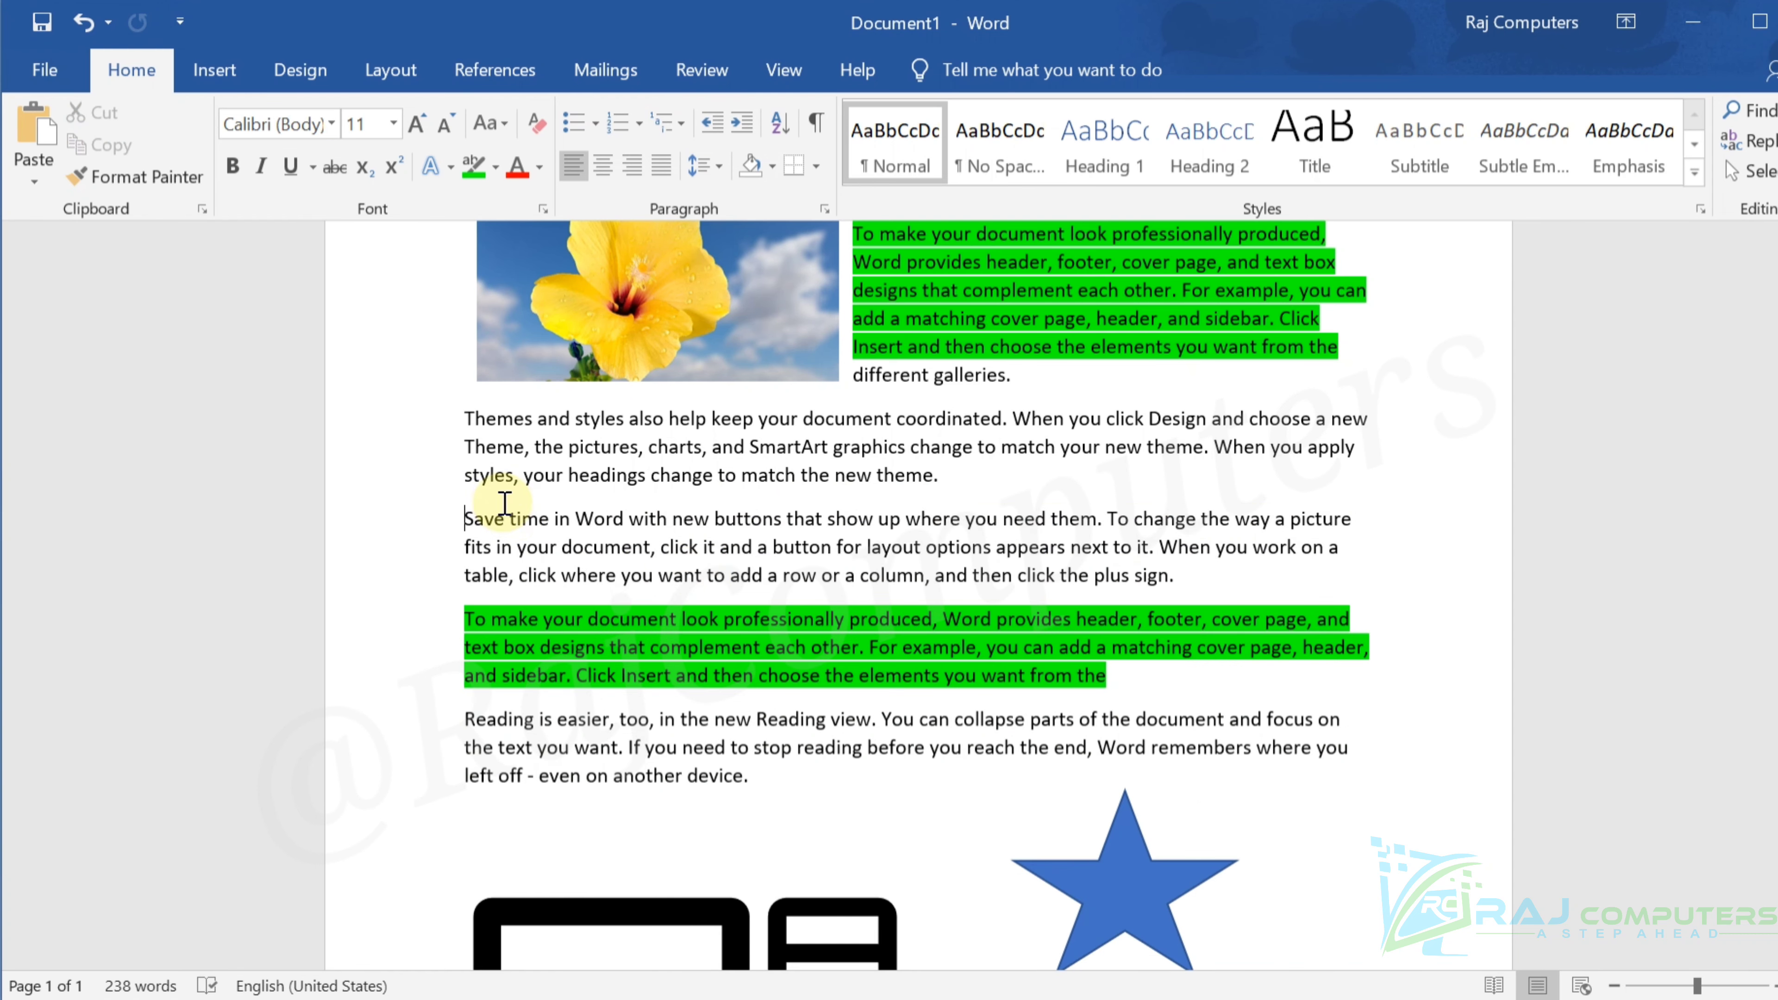
# Paste the cut yellow-highlighted text before "your document." at the start of the document
pyautogui.scroll(-3, 719, 539)
pyautogui.scroll(5, 720, 540)
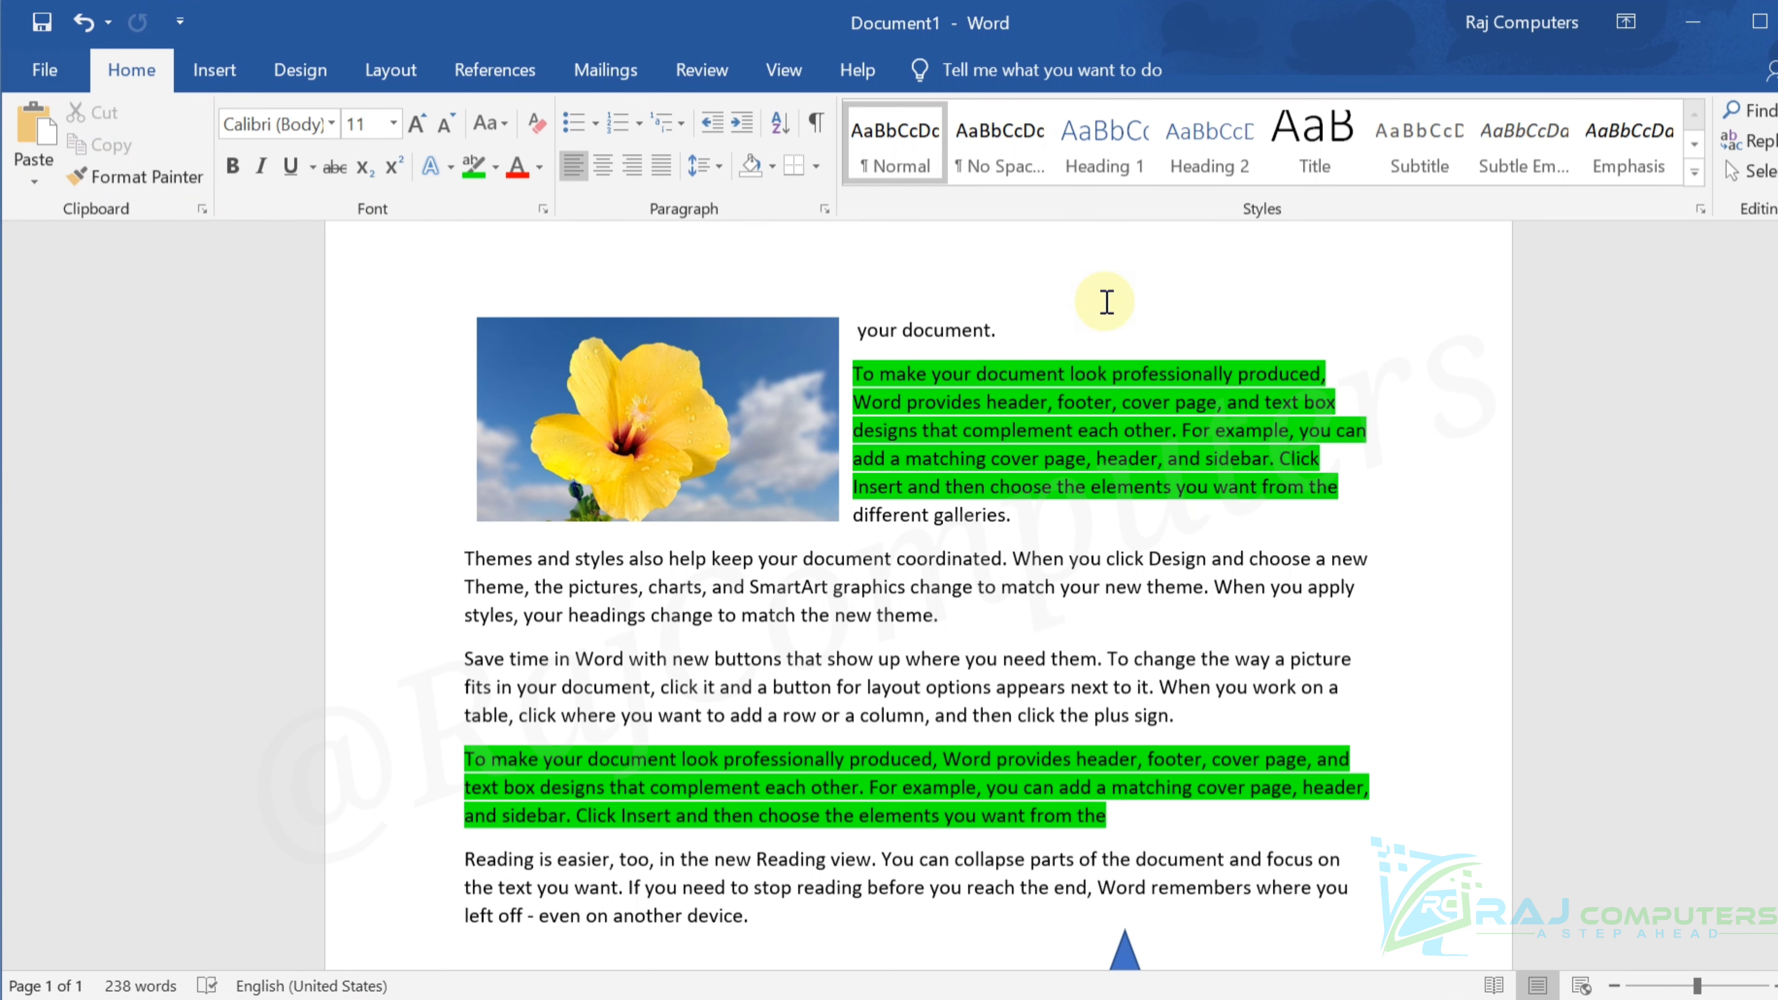
pyautogui.hotkey('ctrl', 'v')
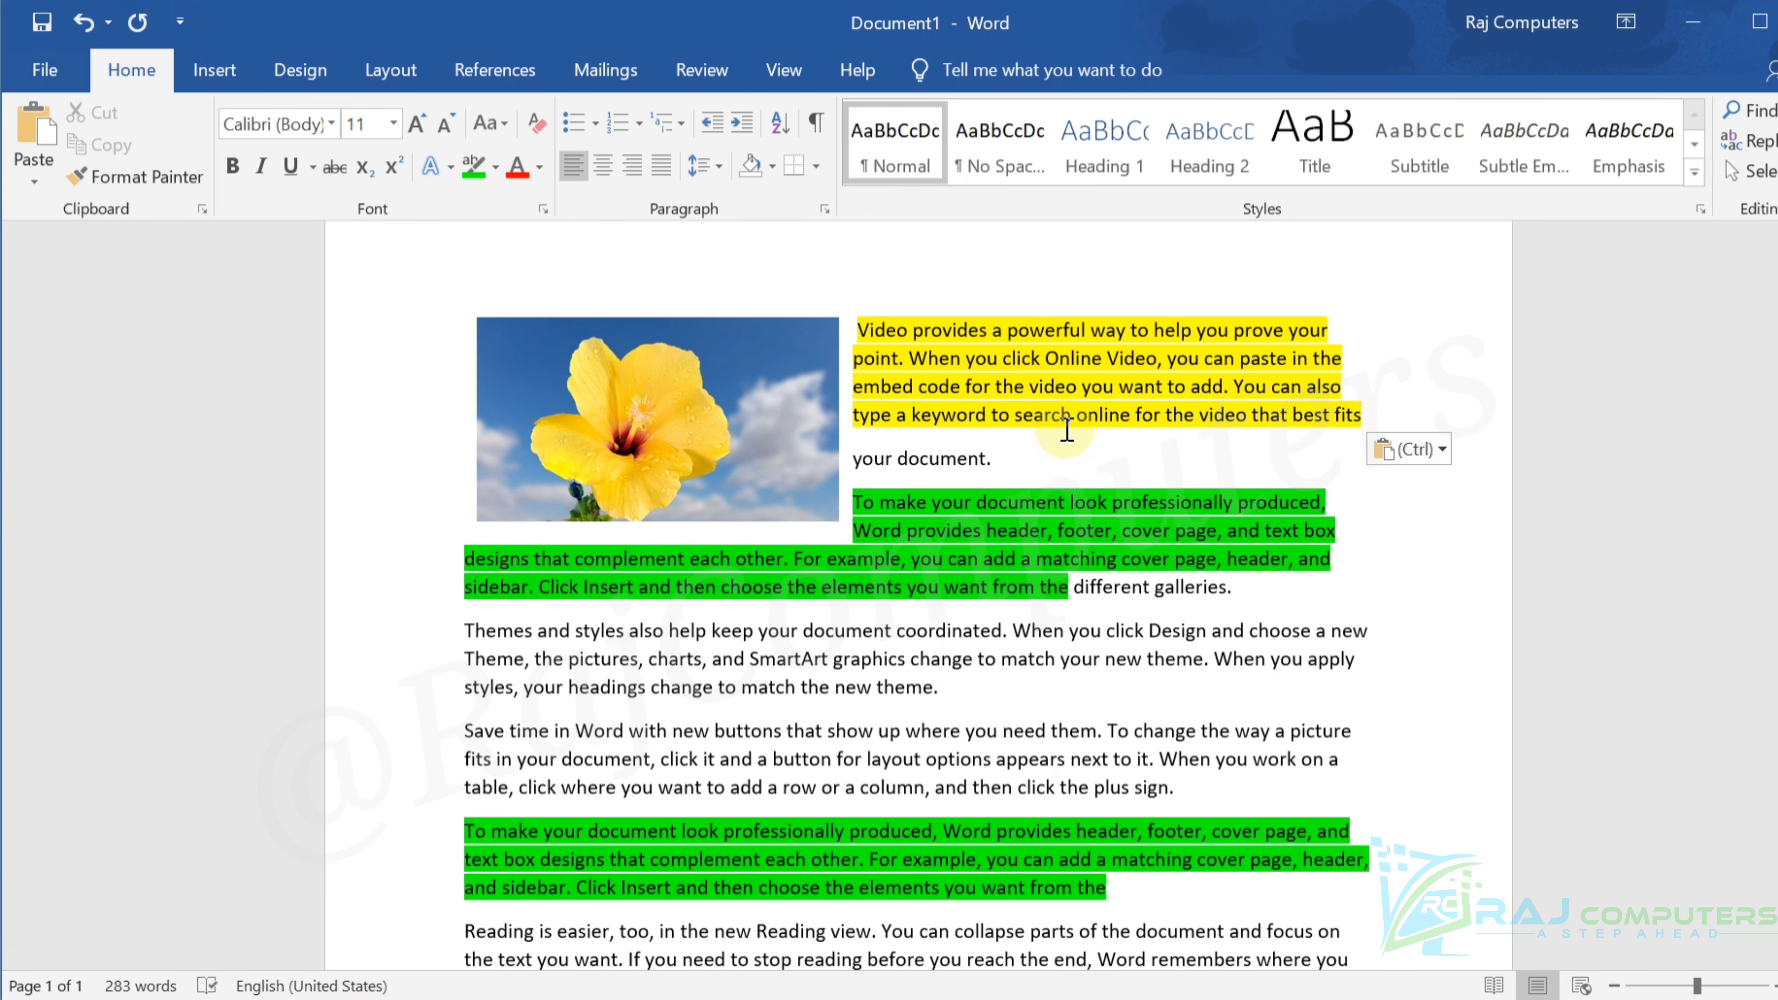
pyautogui.scroll(-2, 1103, 587)
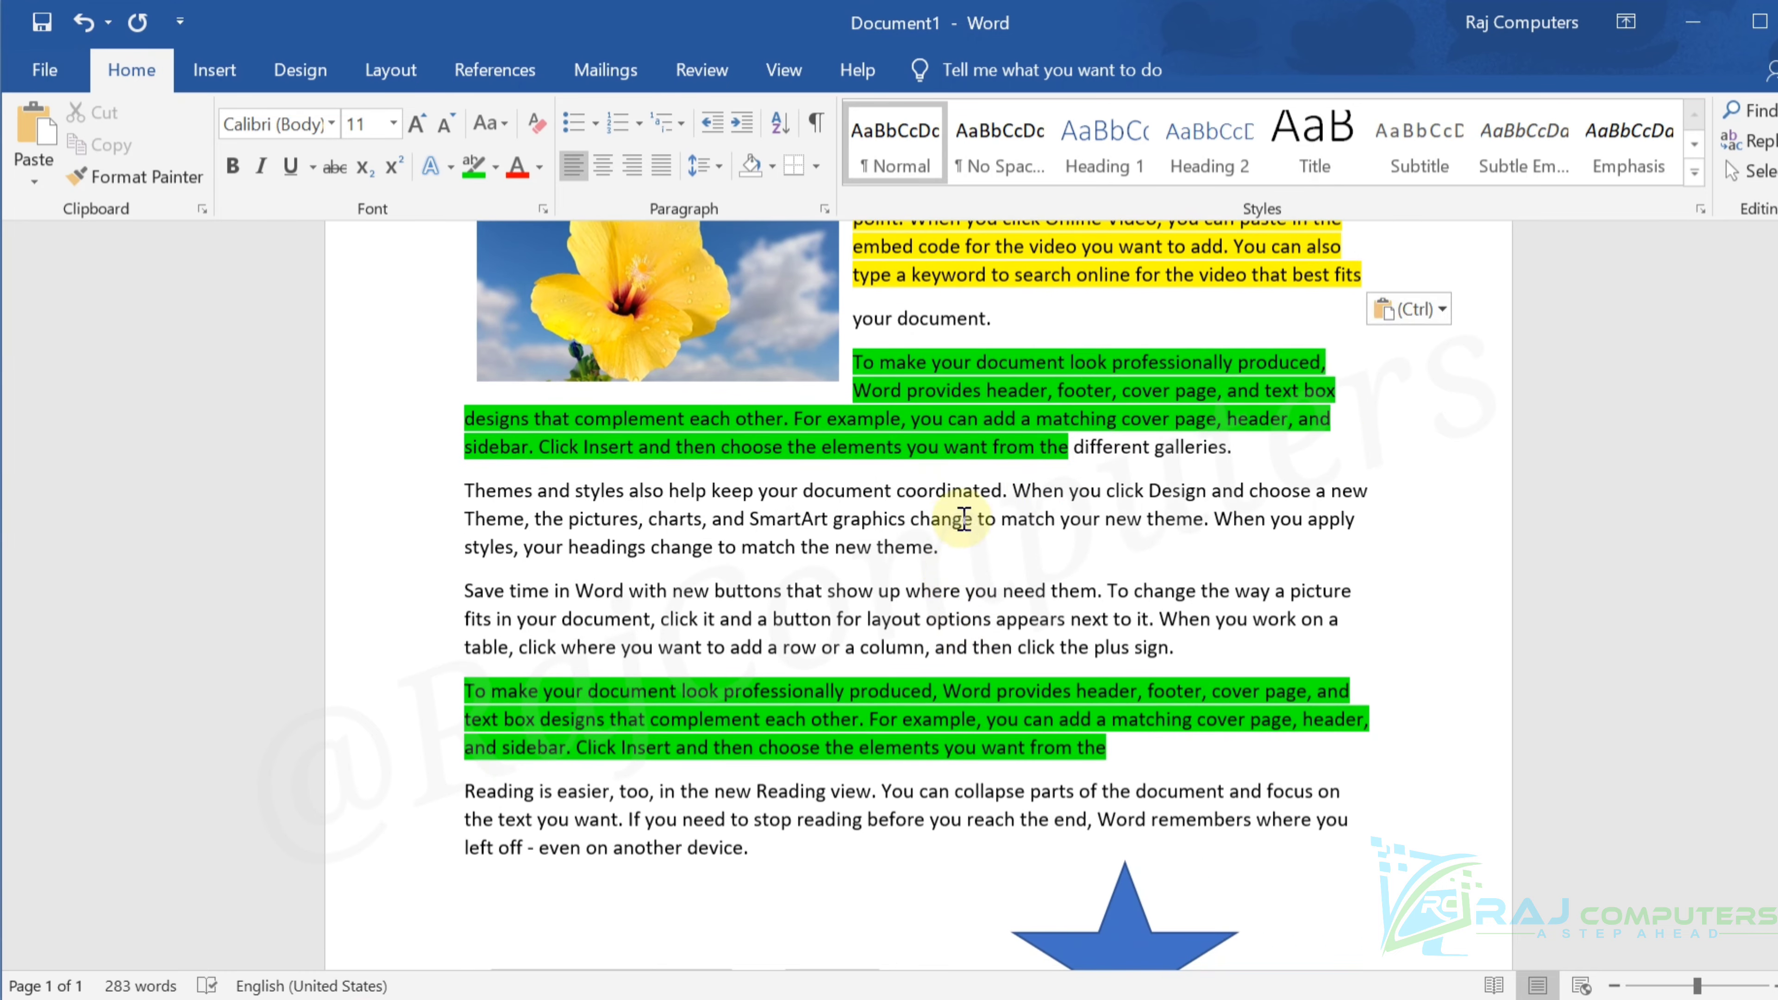
# Highlight the first line of the "Themes and styles" paragraph in pink, up to "choose a new"
pyautogui.moveTo(460, 495); pyautogui.dragTo(1377, 490)
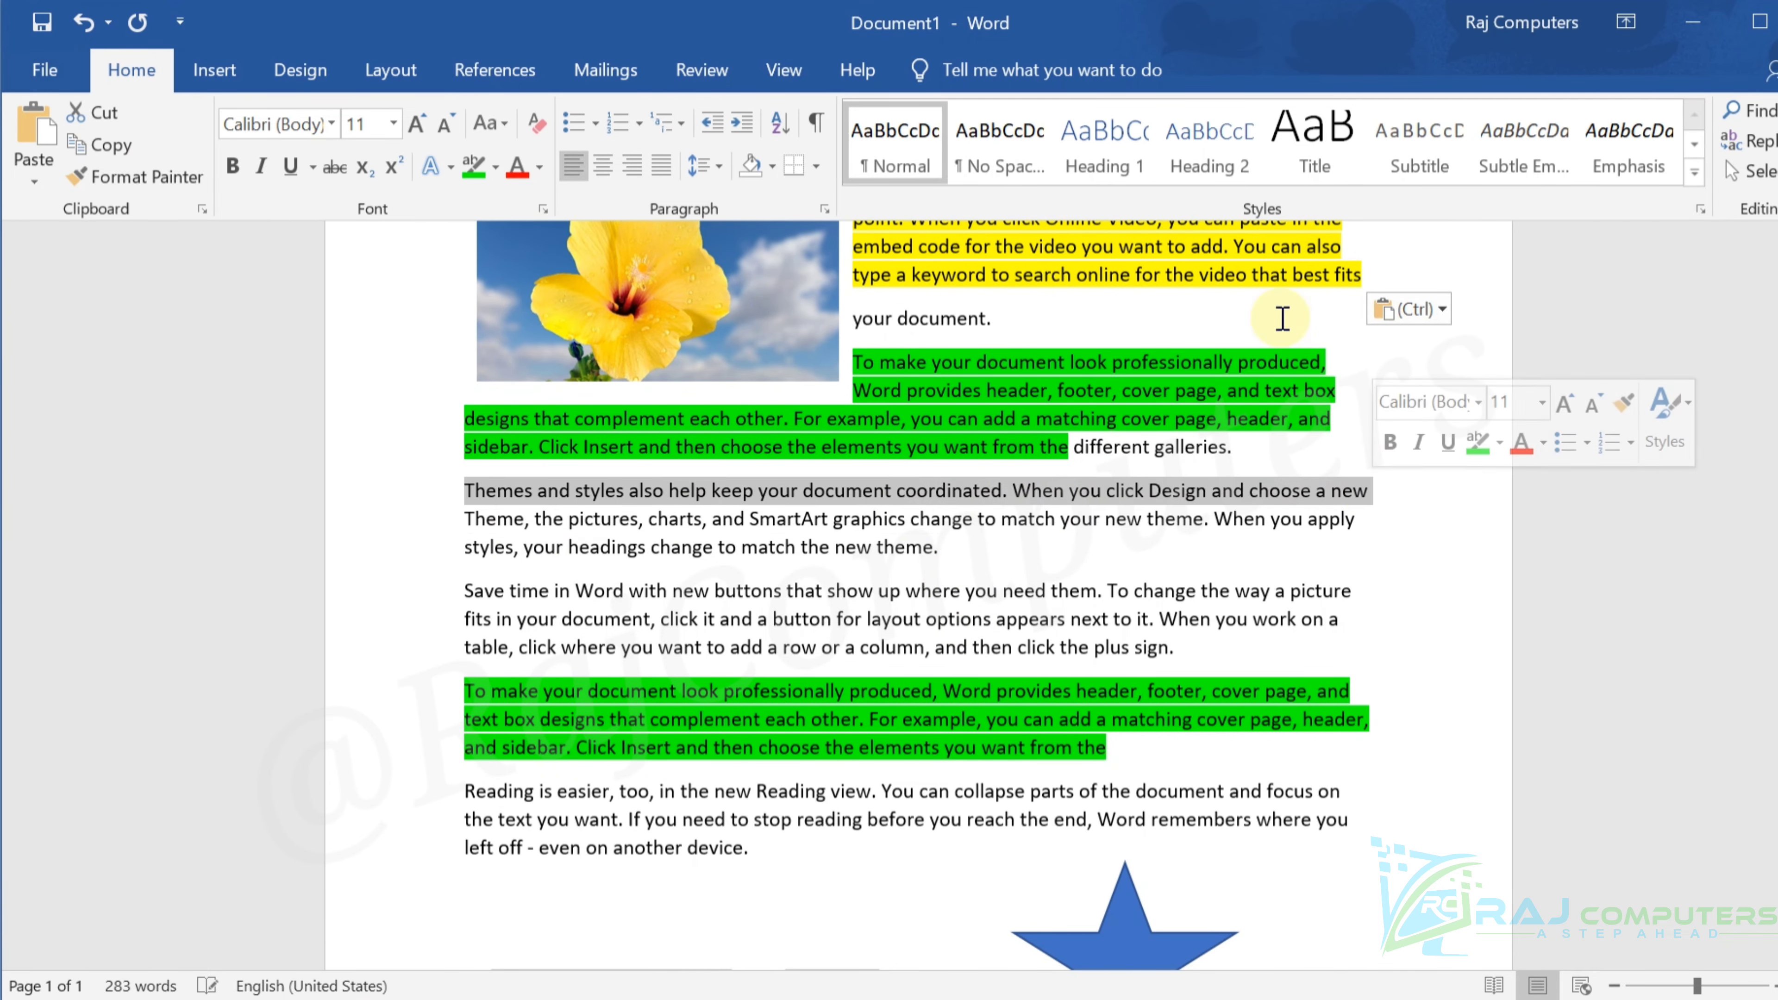
pyautogui.click(494, 168)
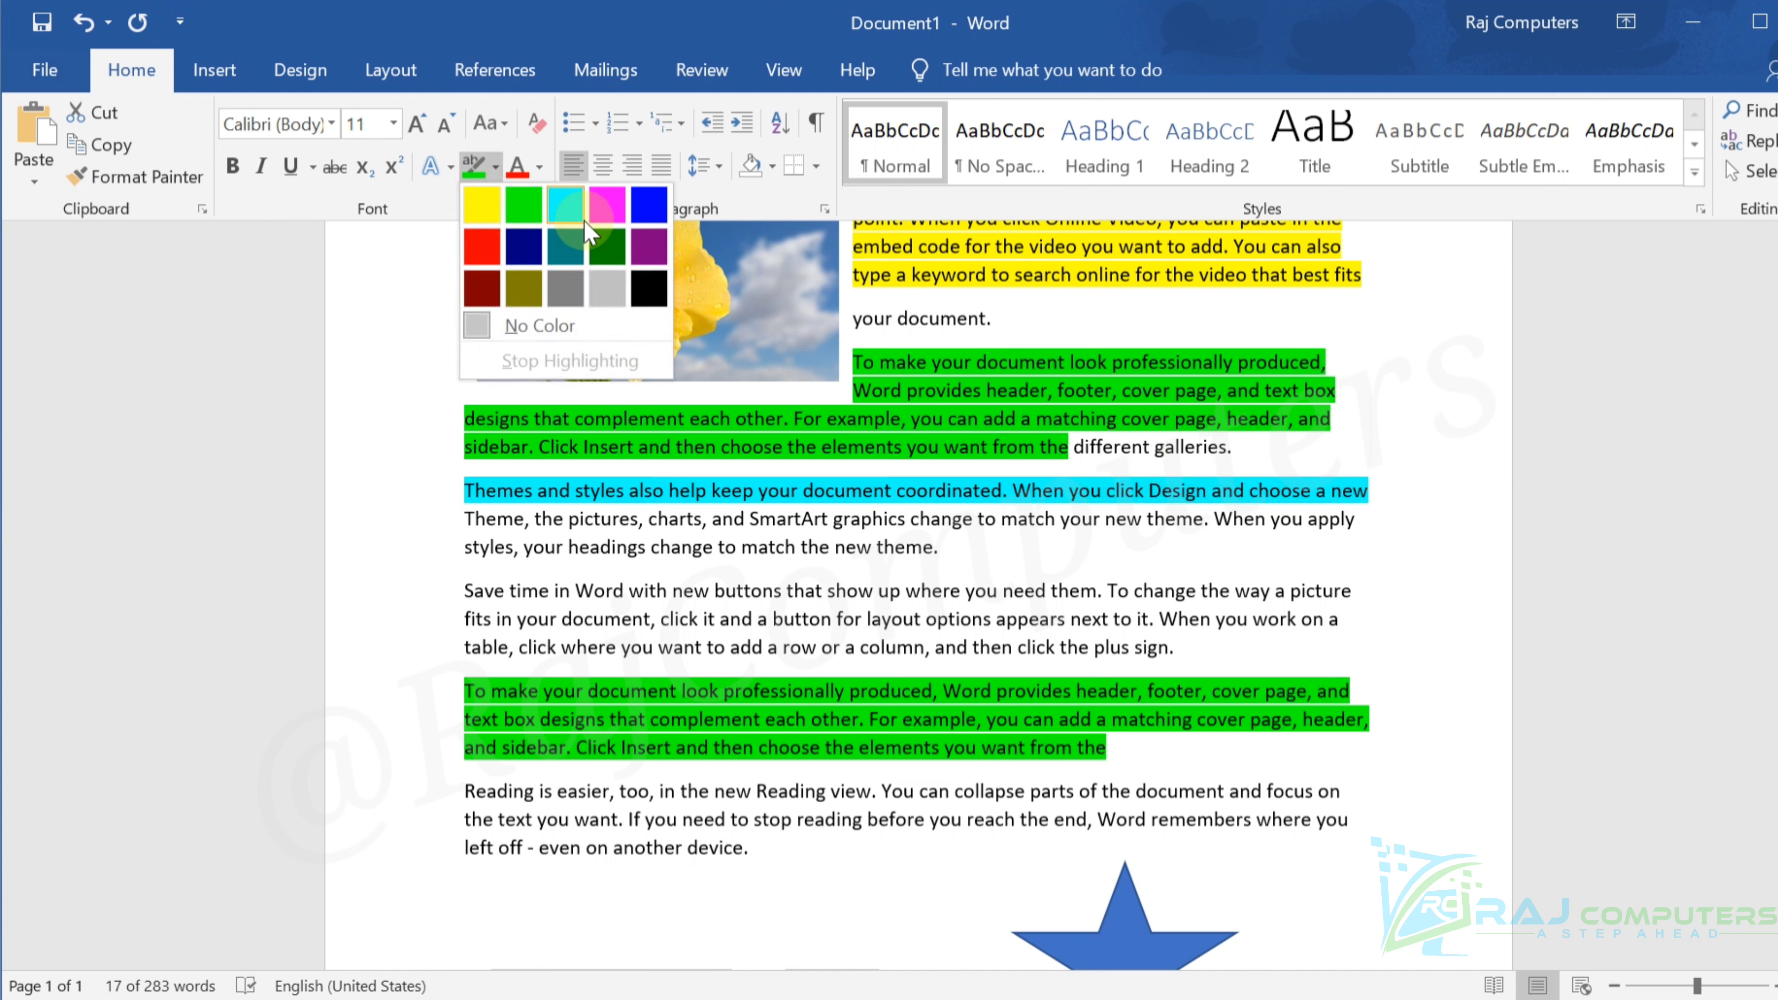
pyautogui.click(620, 206)
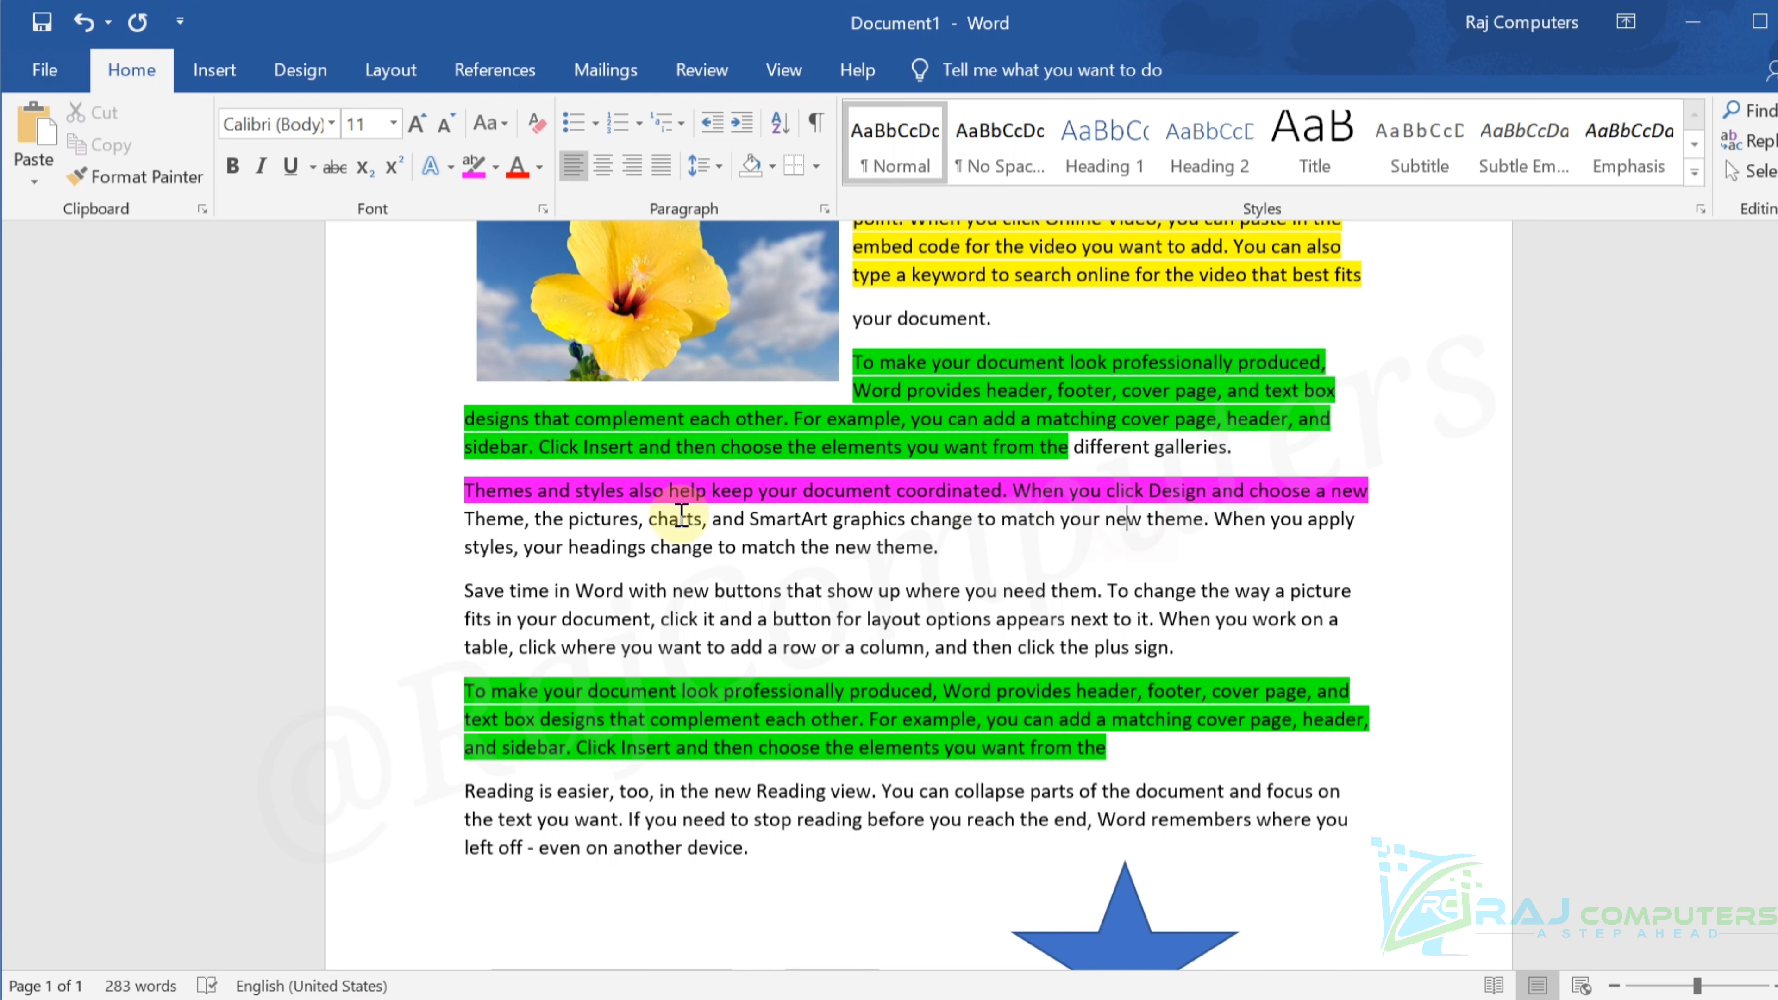
# Copy the pink-highlighted line and paste it into a new paragraph before the "Save time in Word" paragraph
pyautogui.click(471, 498)
pyautogui.moveTo(466, 491); pyautogui.dragTo(1373, 491)
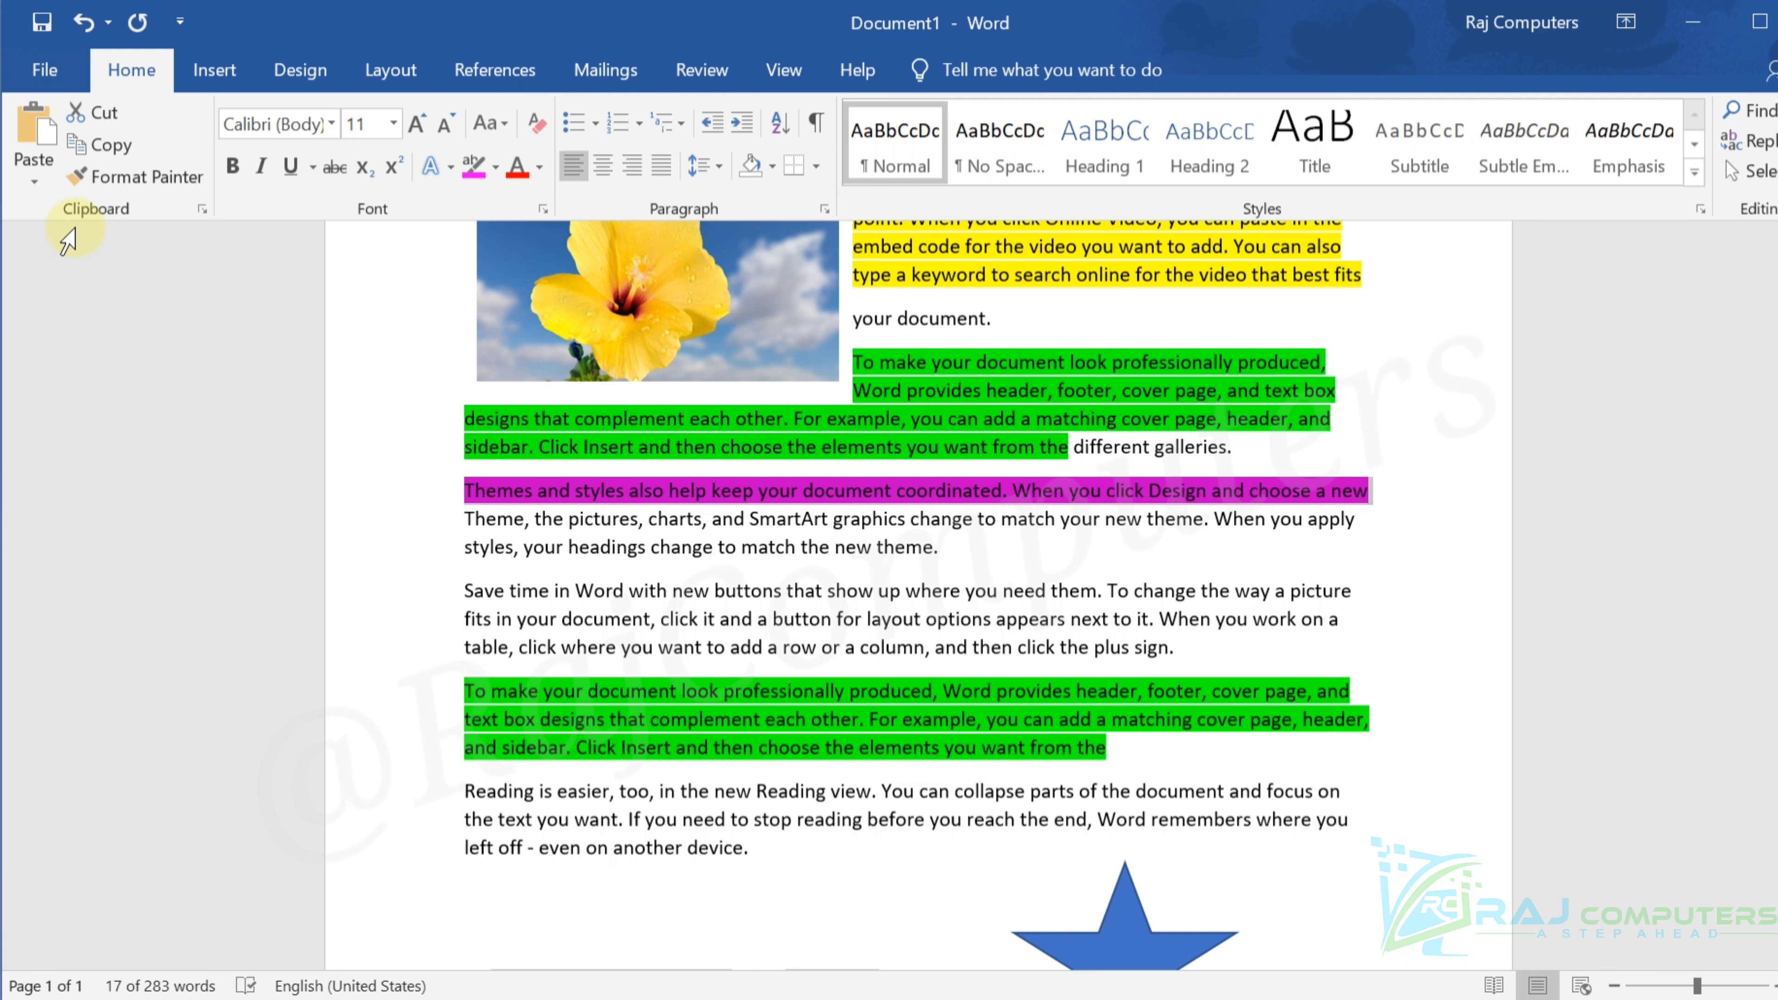
pyautogui.hotkey('ctrl', 'c')
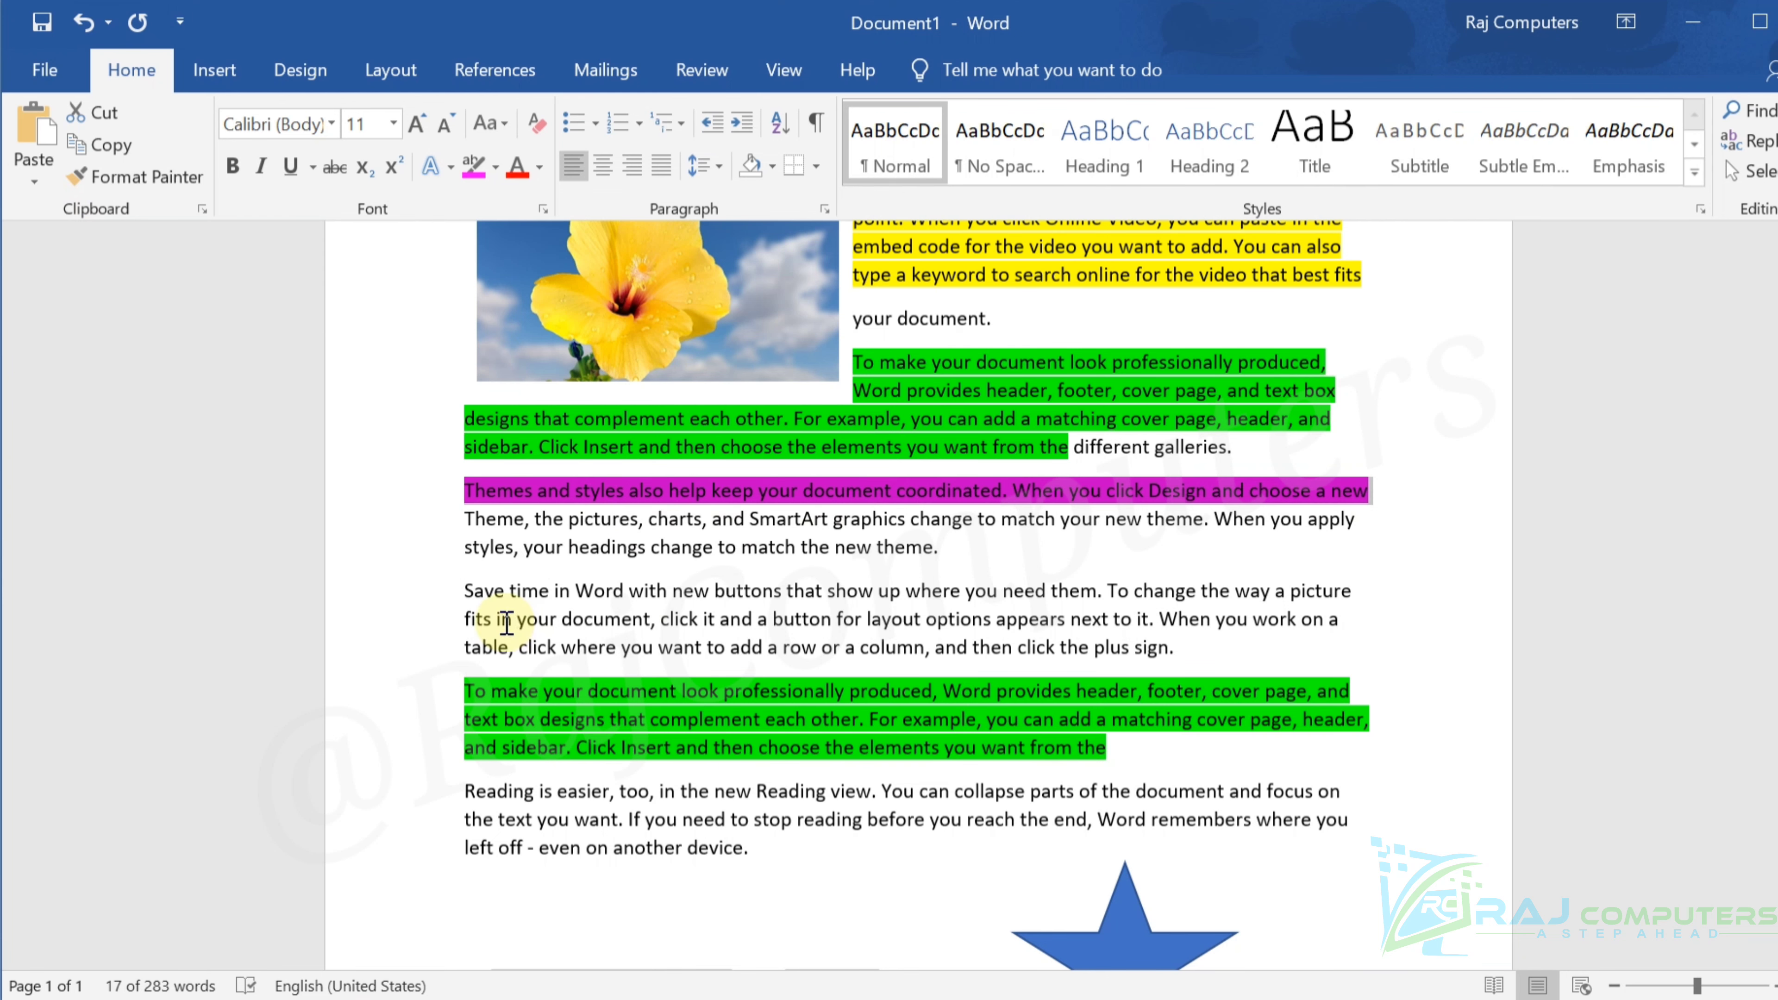
pyautogui.click(470, 573)
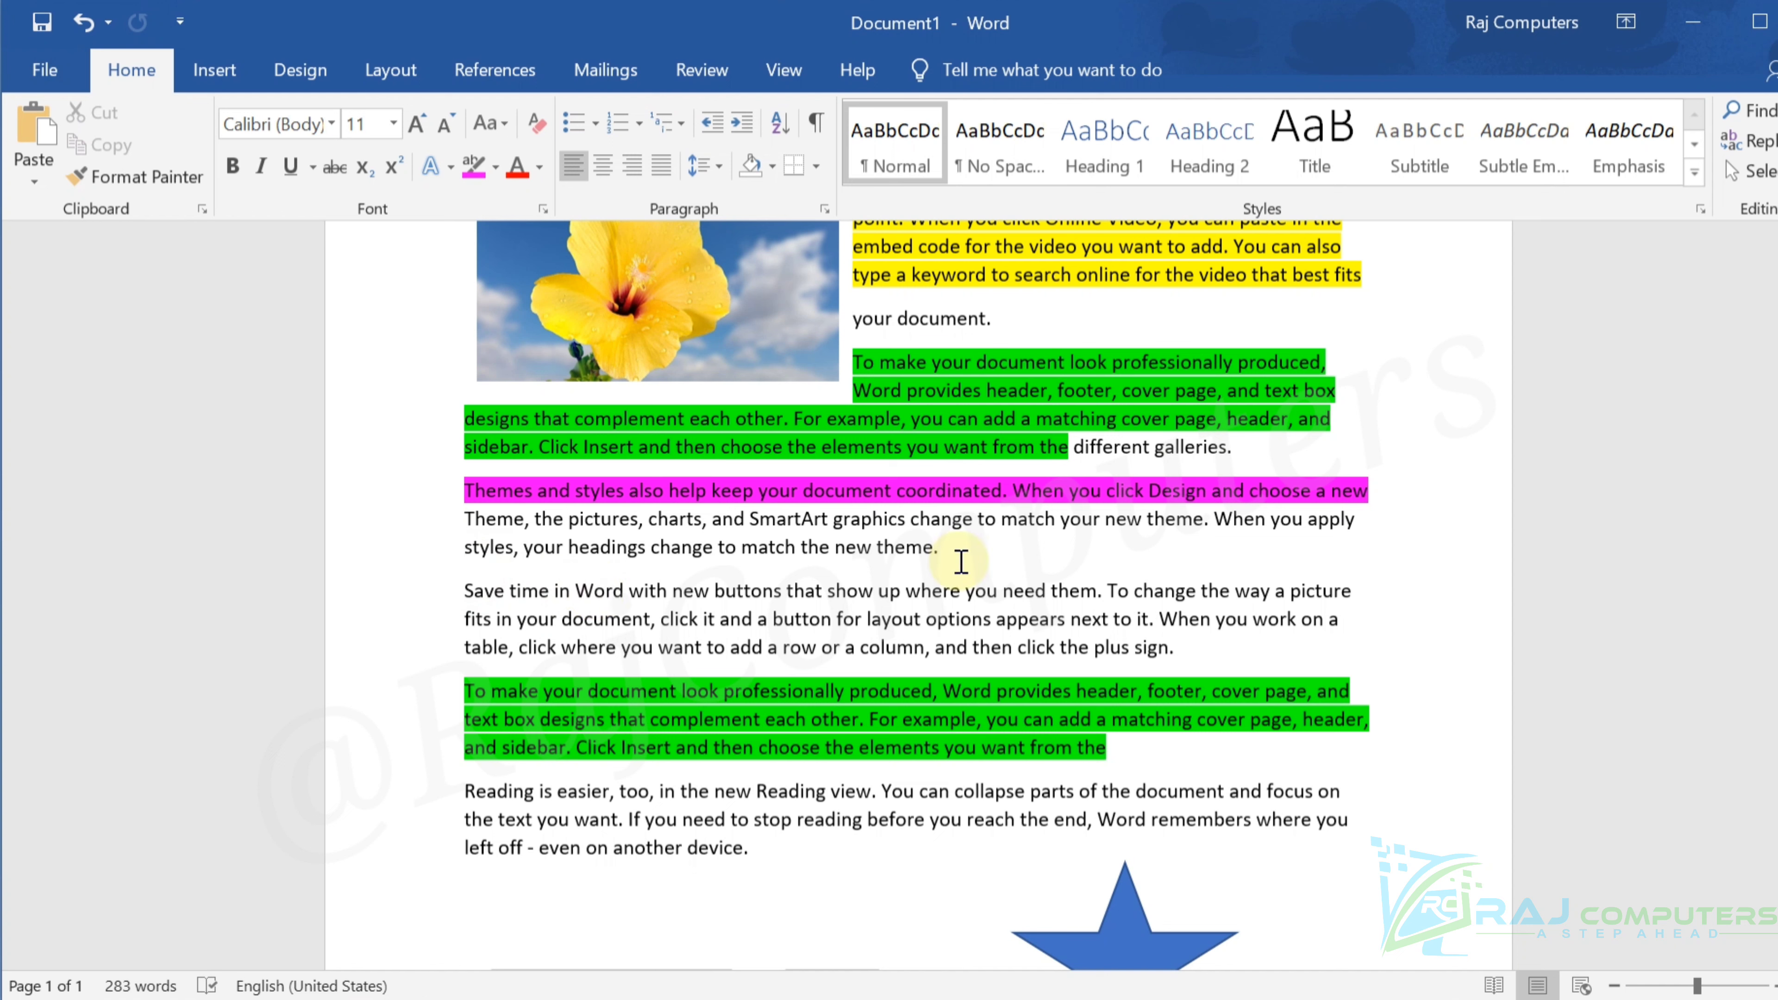
pyautogui.press('Return')
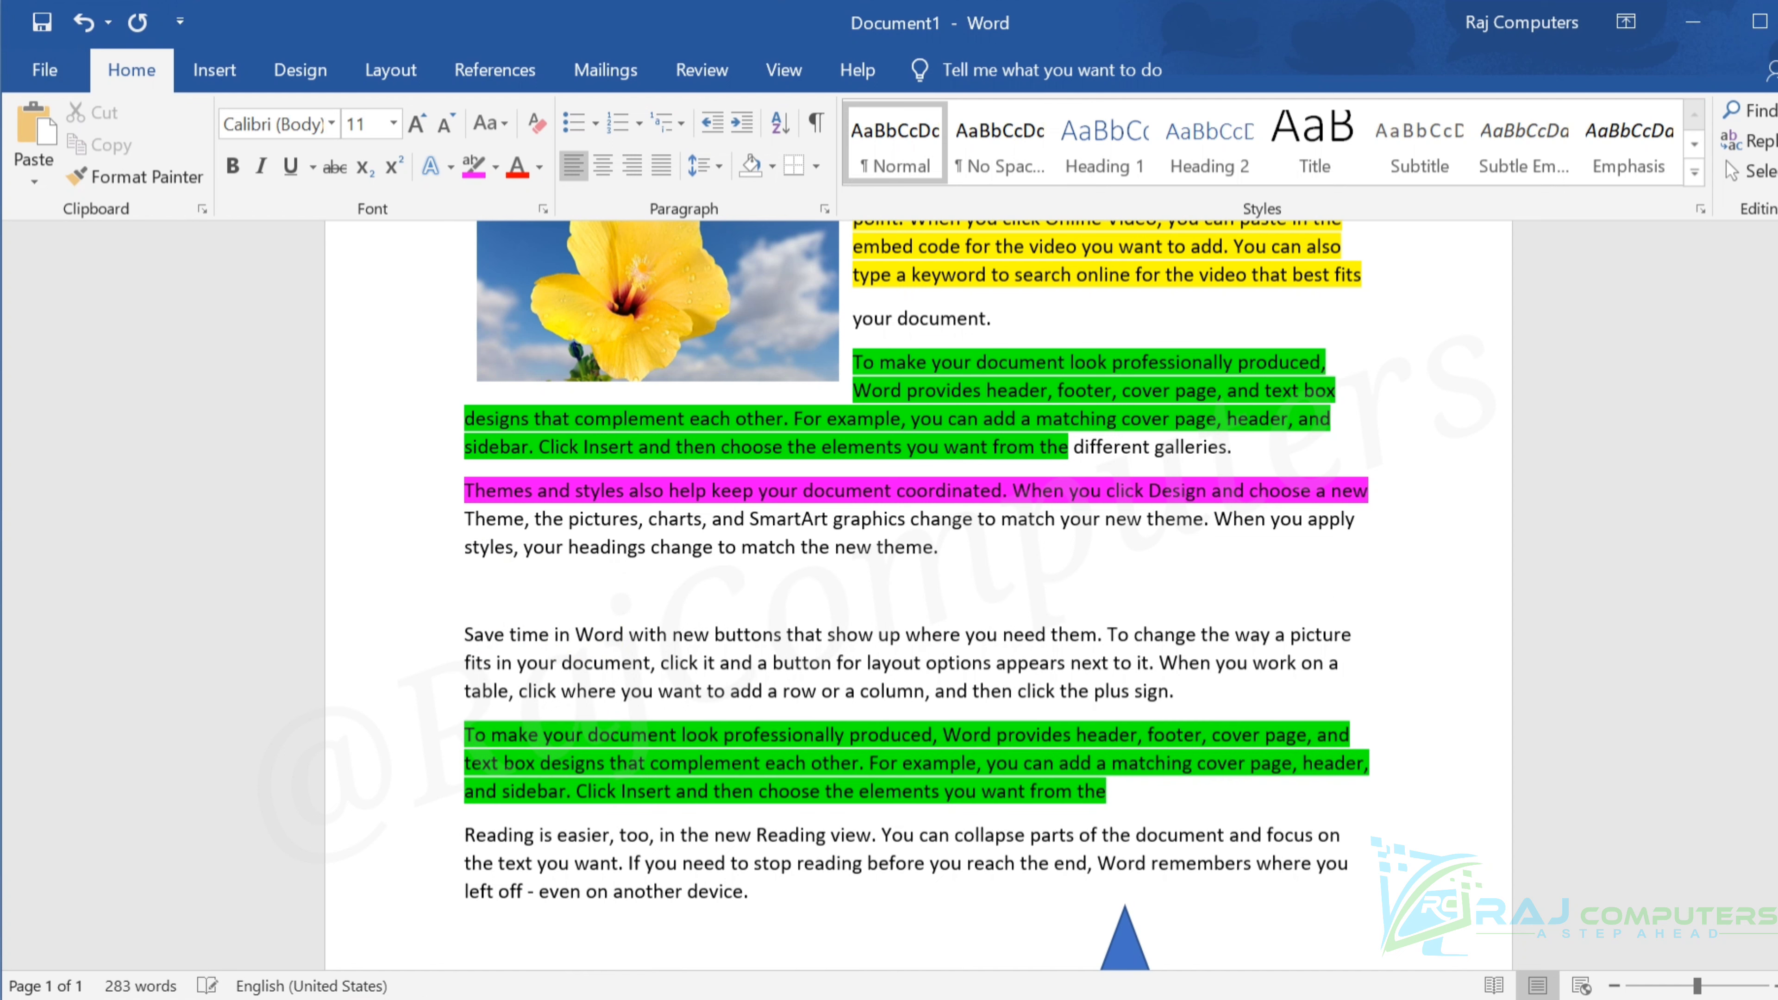
pyautogui.hotkey('ctrl', 'v')
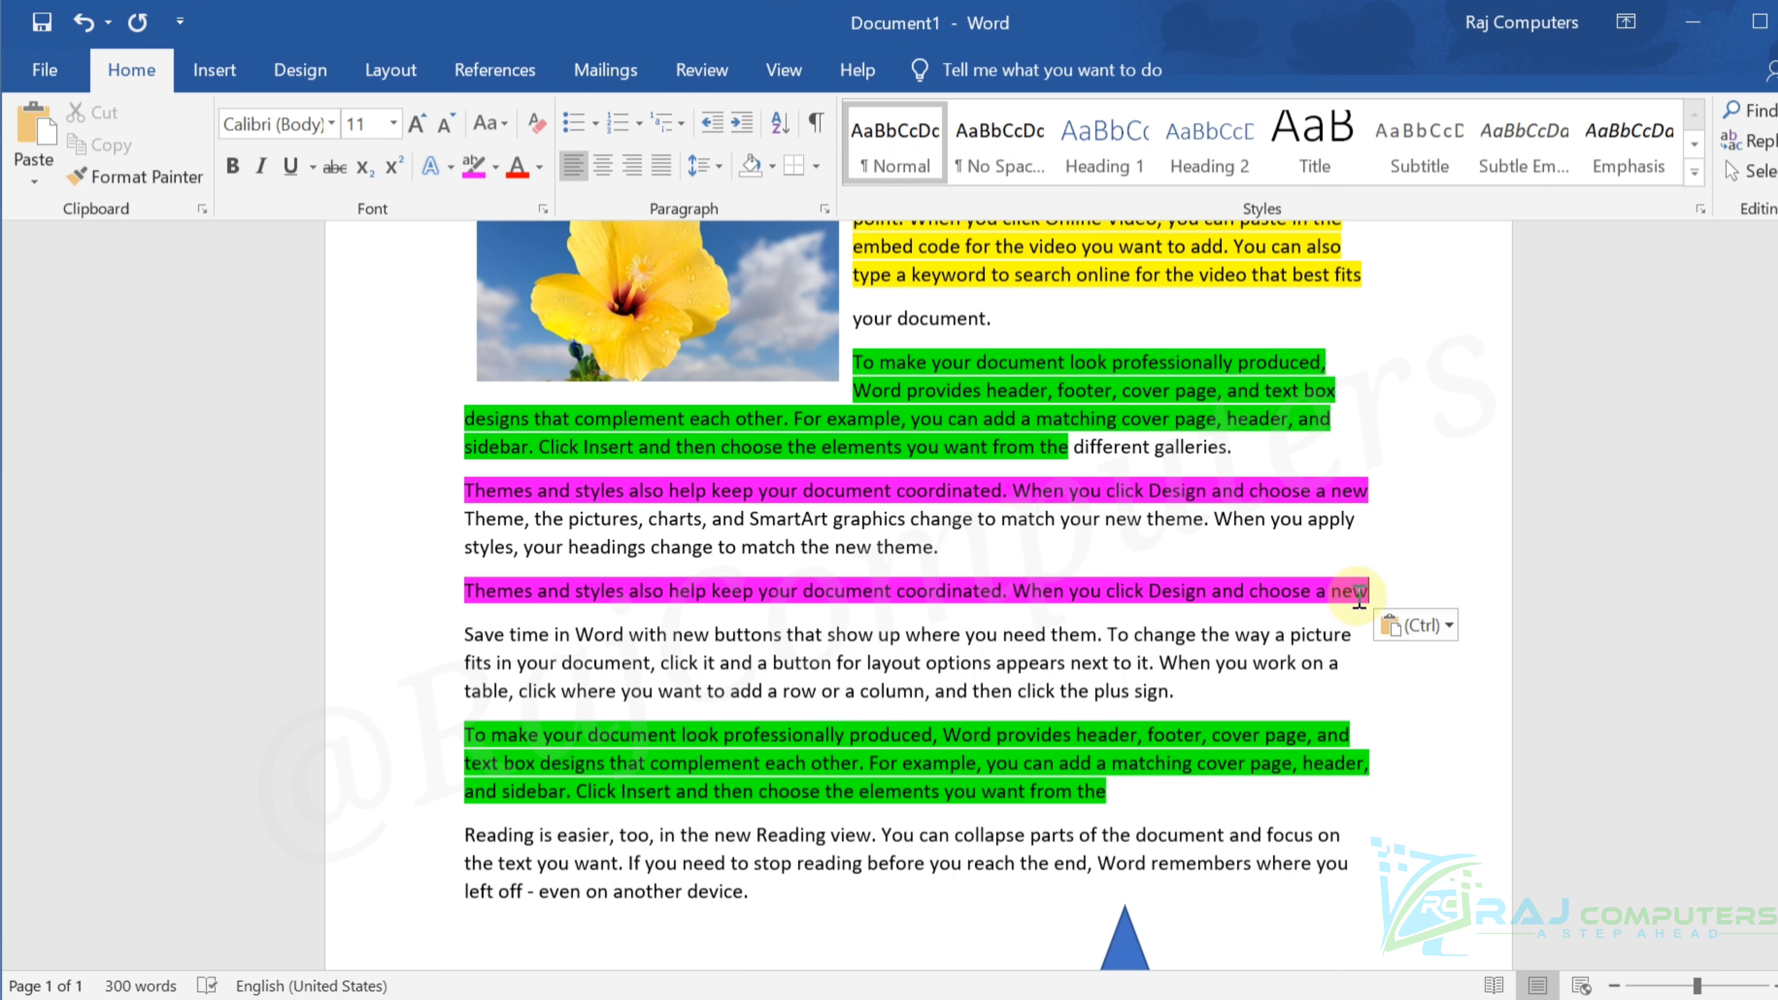
# Paste four more copies of the pink-highlighted line directly after the pasted one
pyautogui.hotkey('ctrl', 'v')
pyautogui.hotkey('ctrl', 'v')
pyautogui.hotkey('ctrl', 'v')
pyautogui.hotkey('ctrl', 'v')
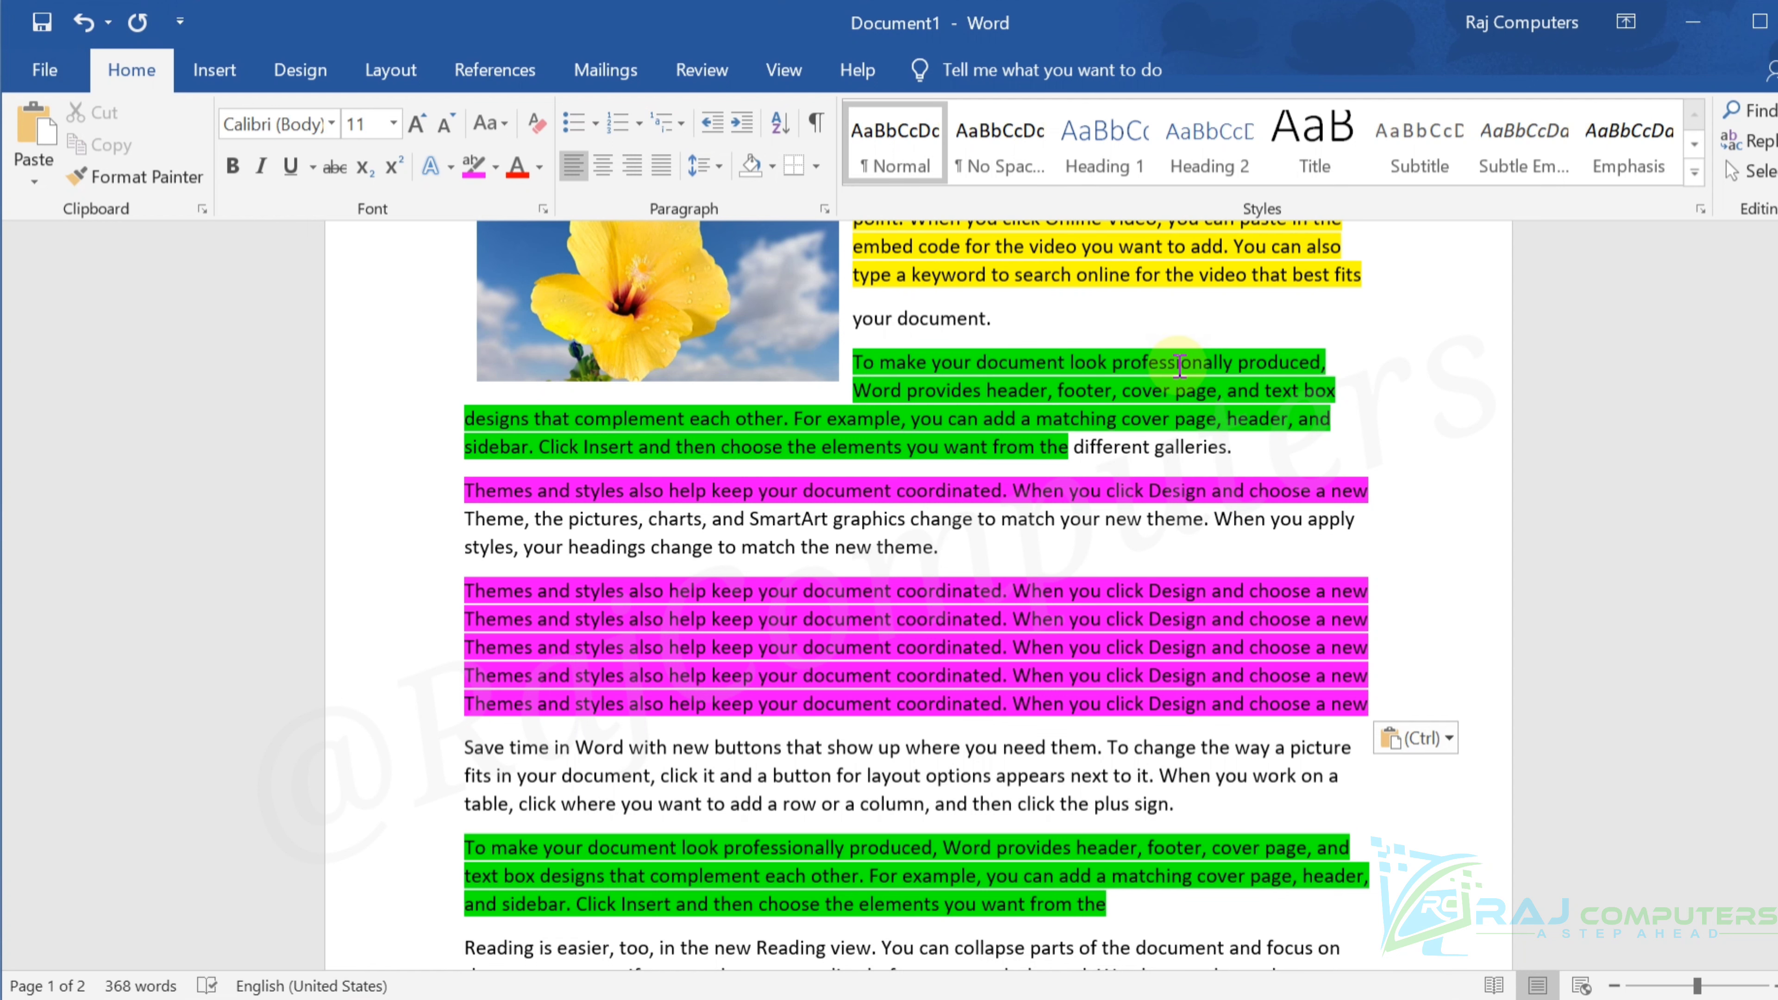
# Copy the yellow-highlighted "Video provides" text at the start of the document and clear the selection
pyautogui.scroll(2, 1175, 353)
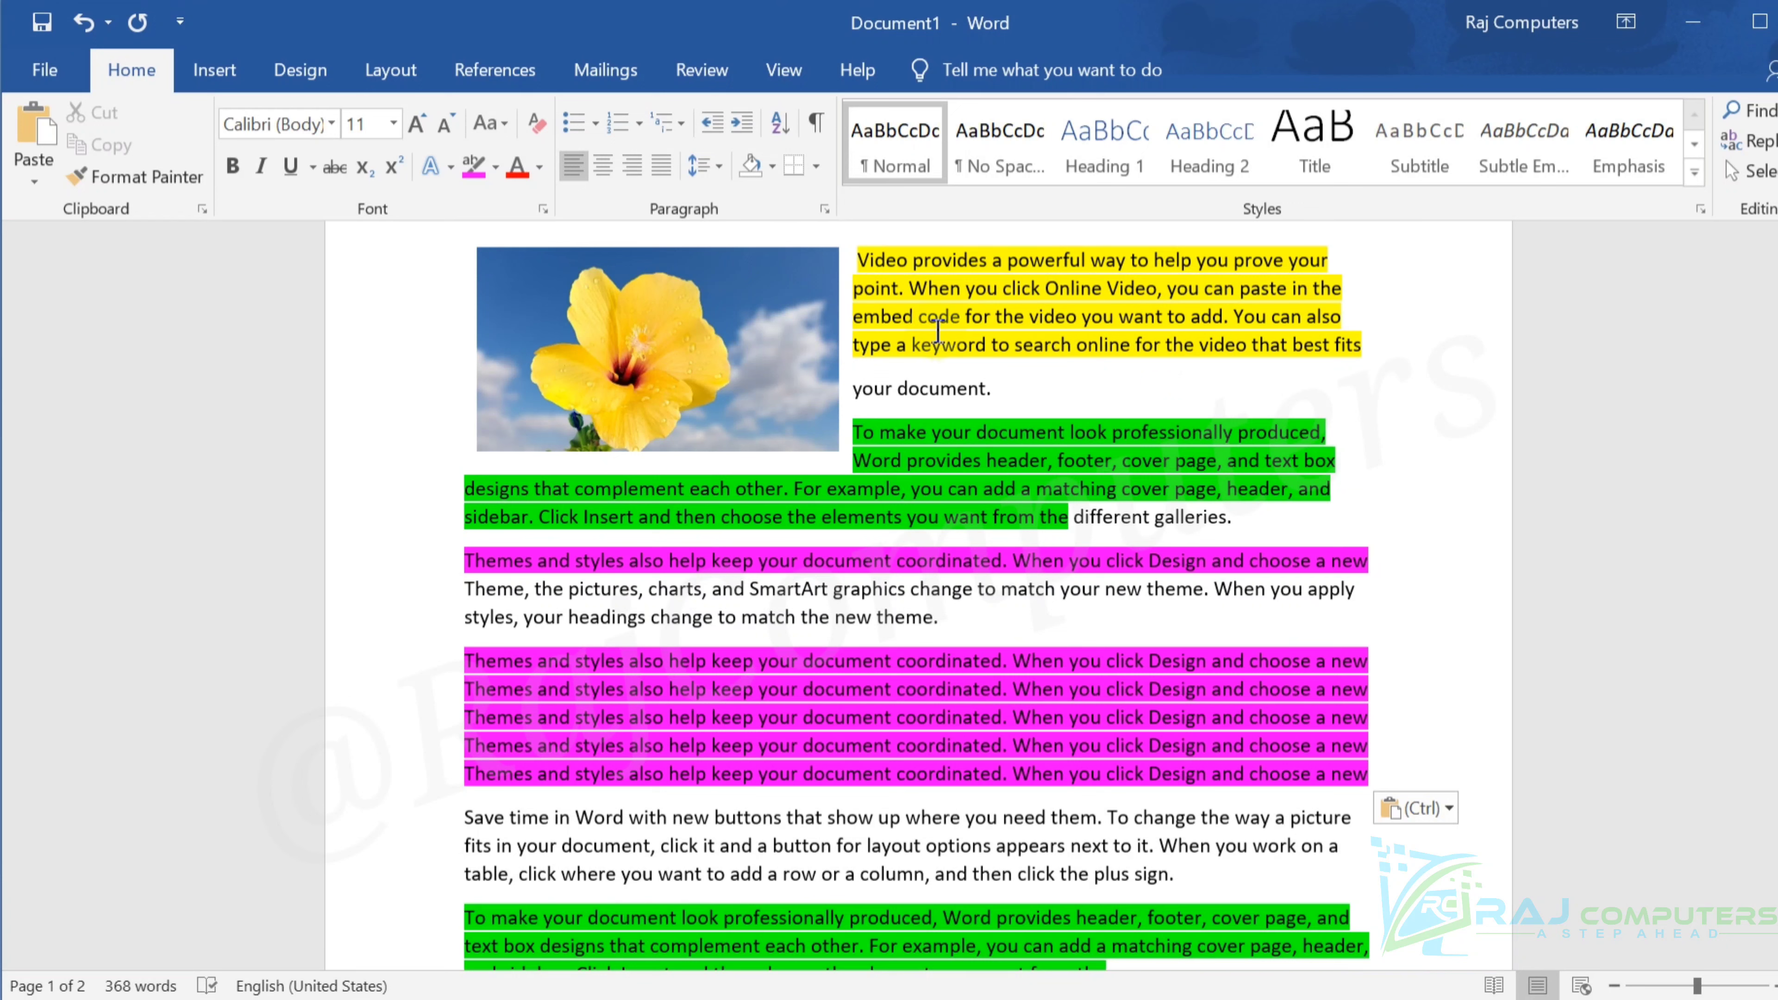
pyautogui.moveTo(866, 264); pyautogui.dragTo(1368, 357)
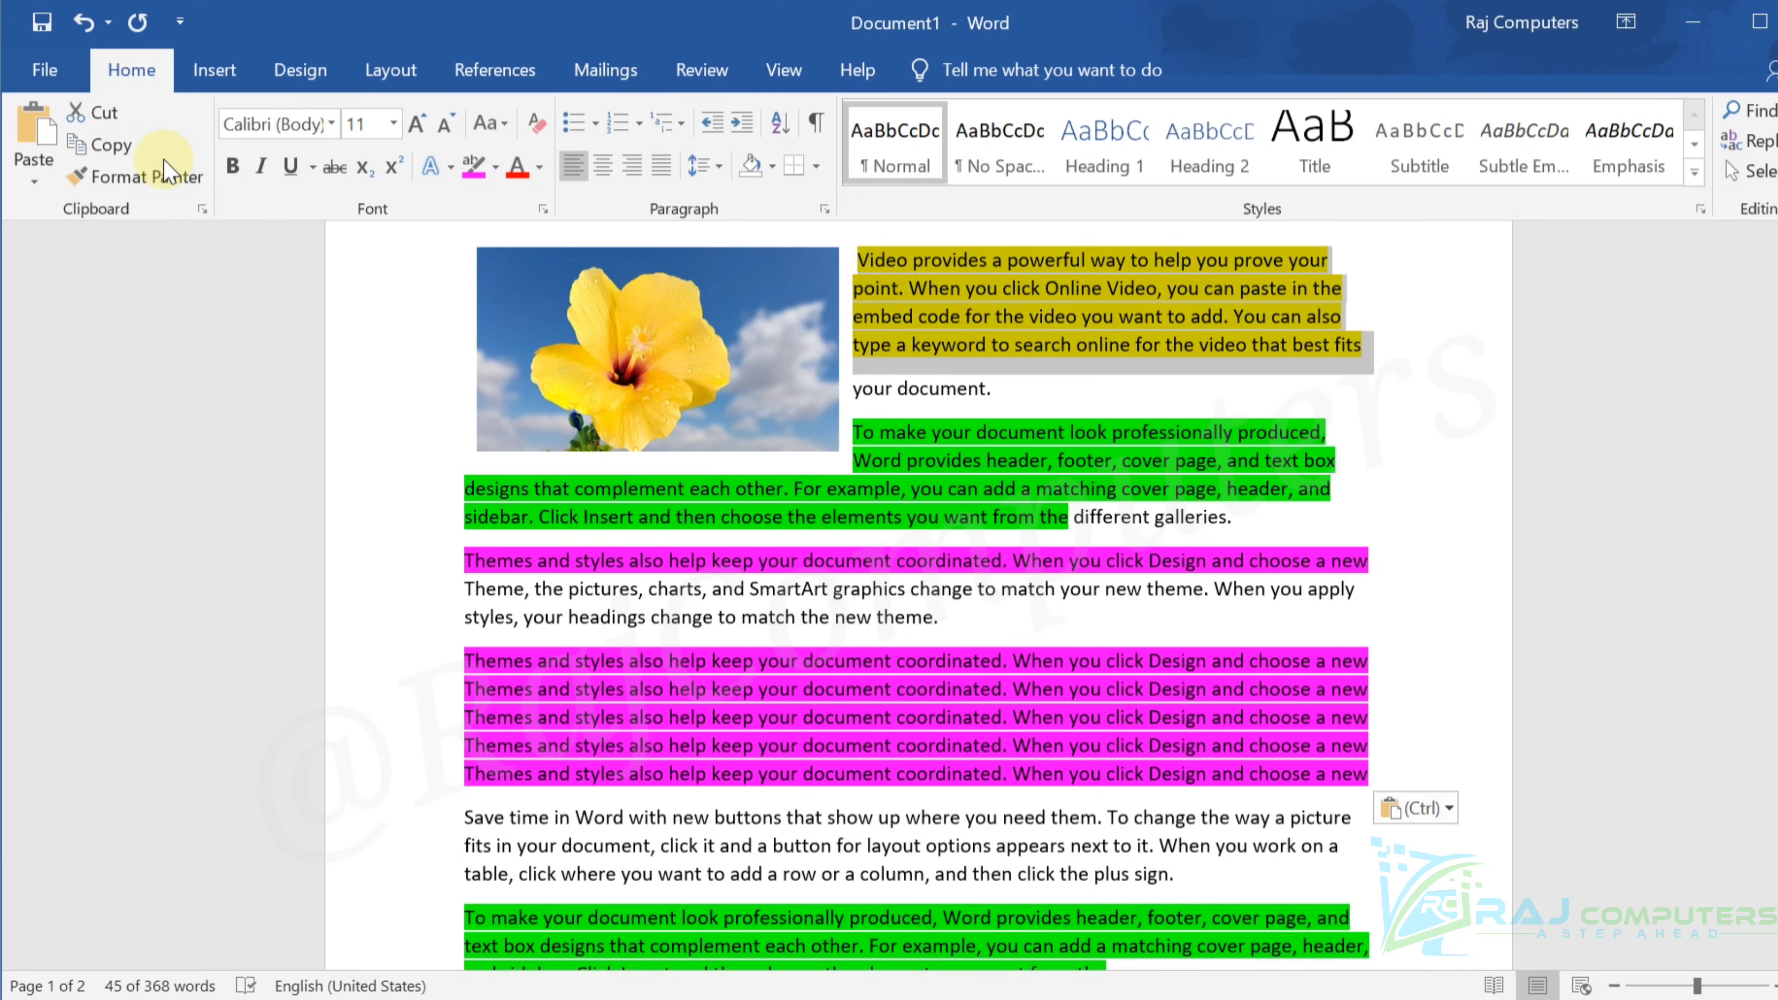
pyautogui.click(115, 152)
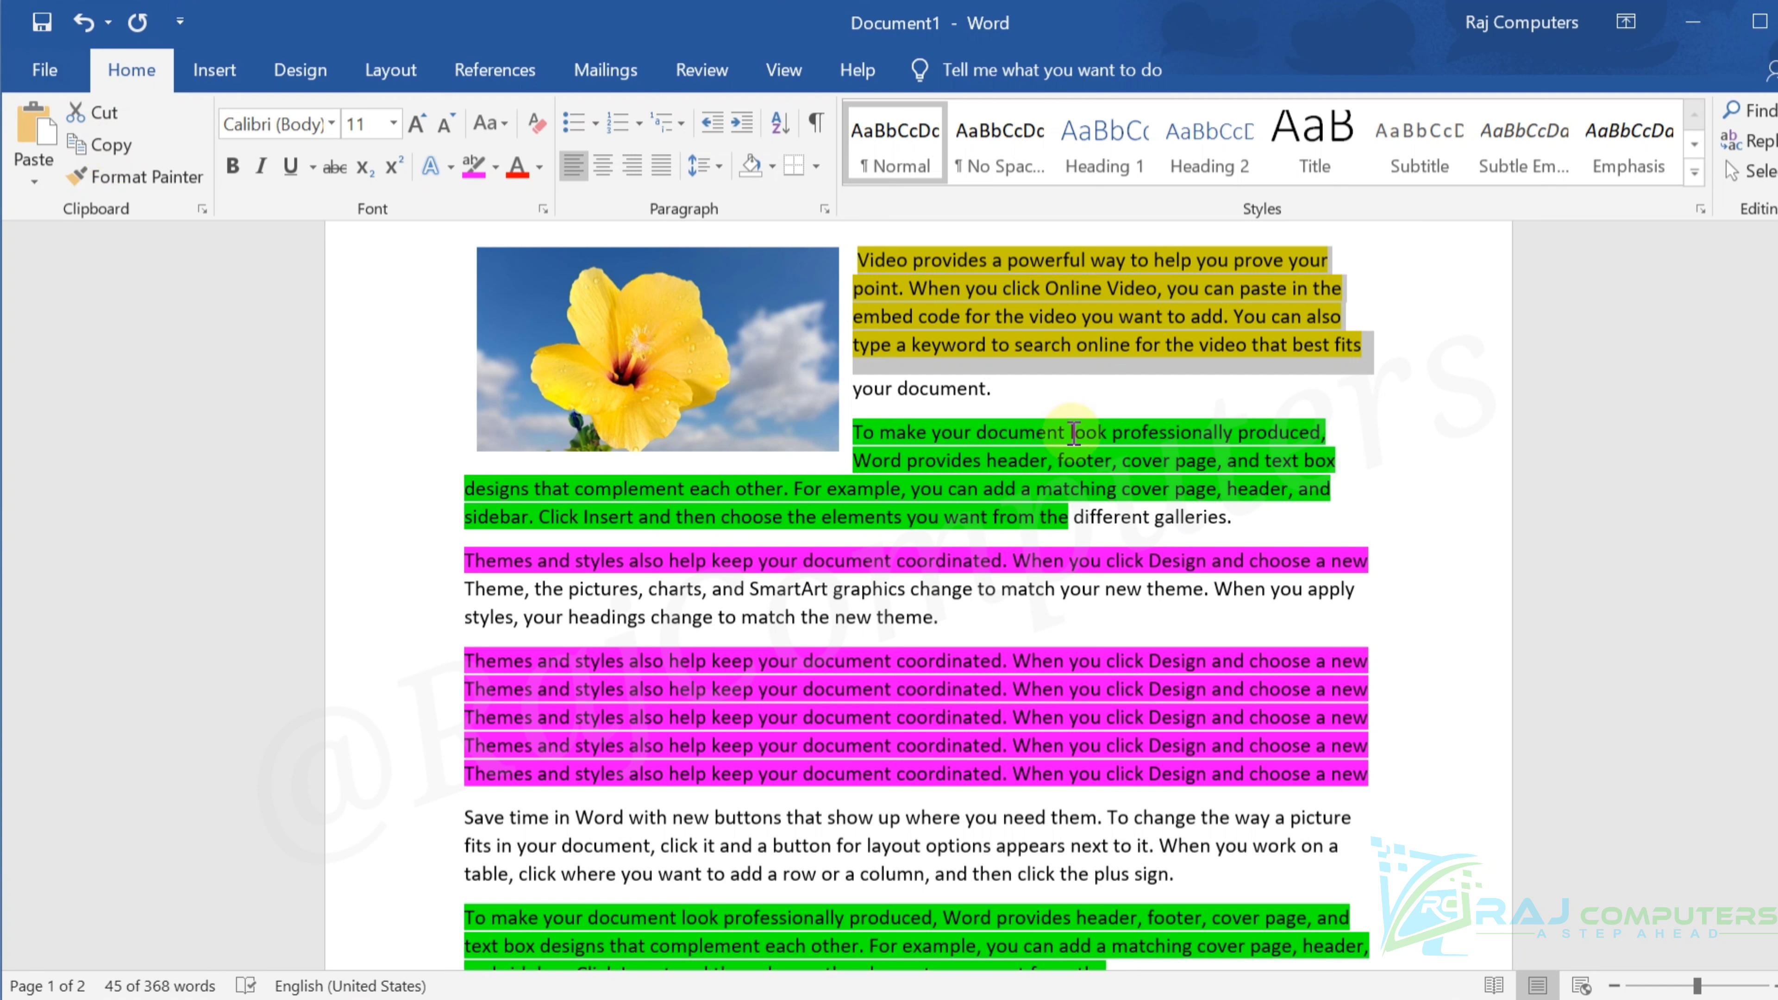
pyautogui.click(1123, 432)
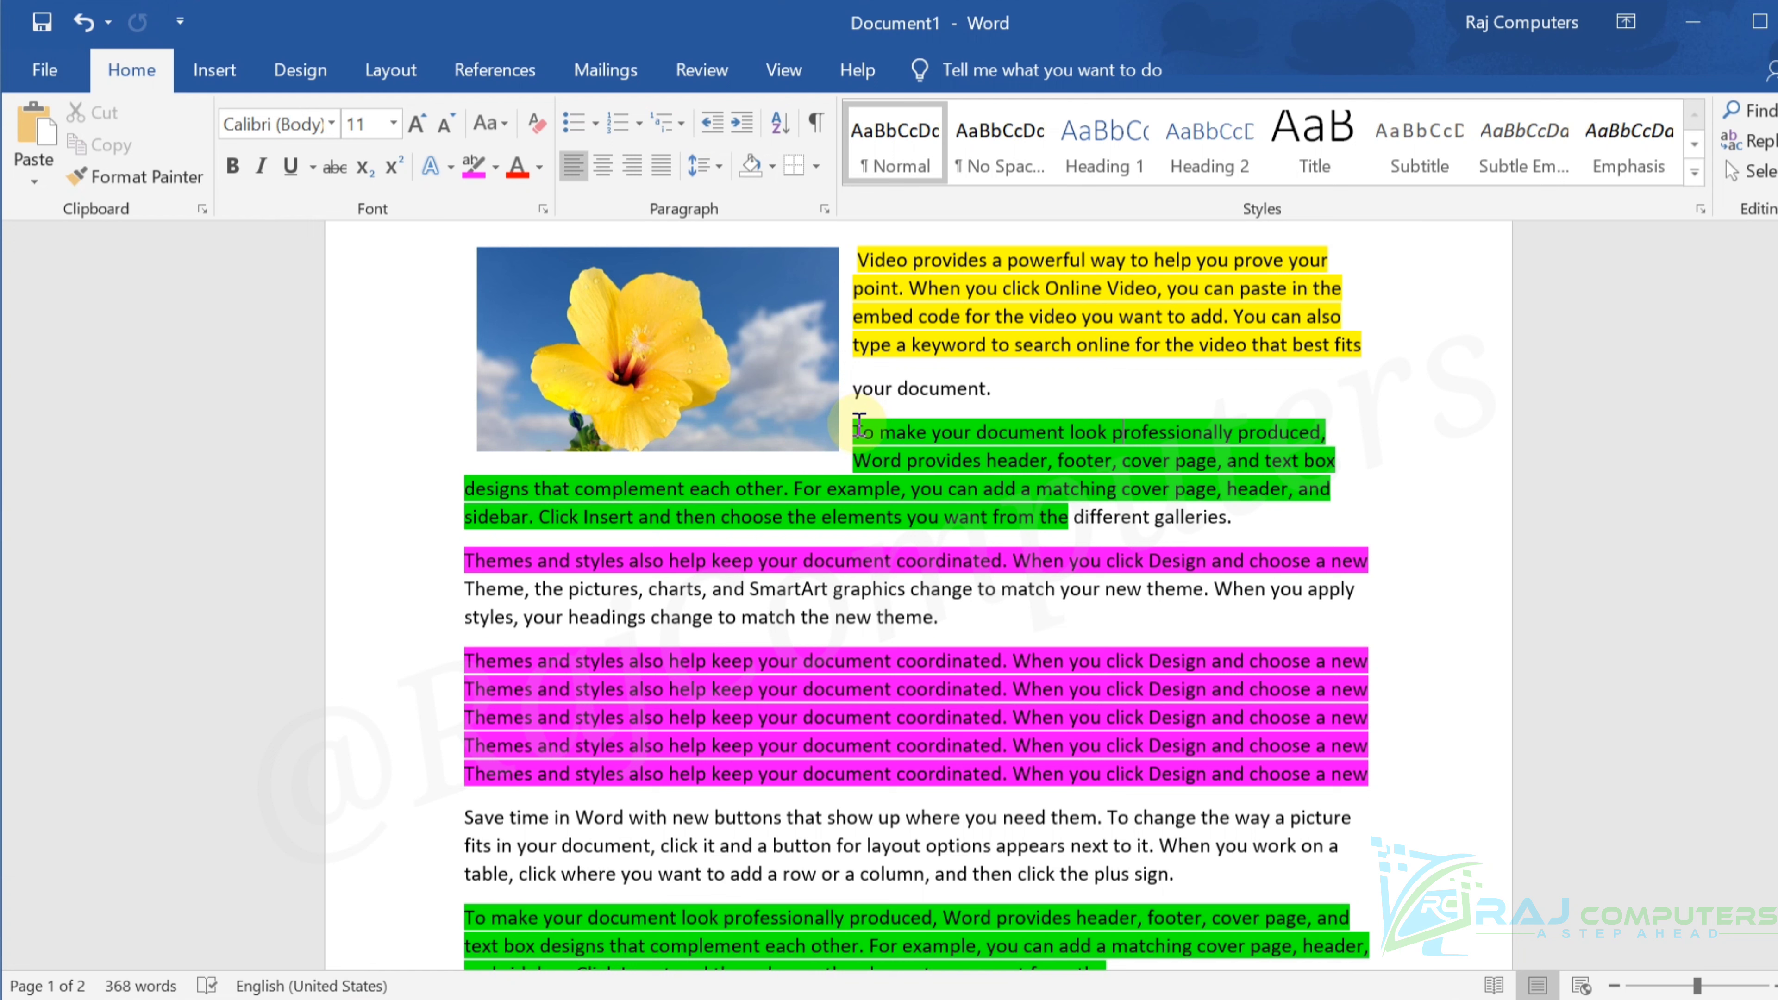
# Move "To make your document look professionally produced," by cutting it from the first green paragraph and pasting it below the "Reading is easier" paragraph
pyautogui.moveTo(860, 424); pyautogui.dragTo(1345, 425)
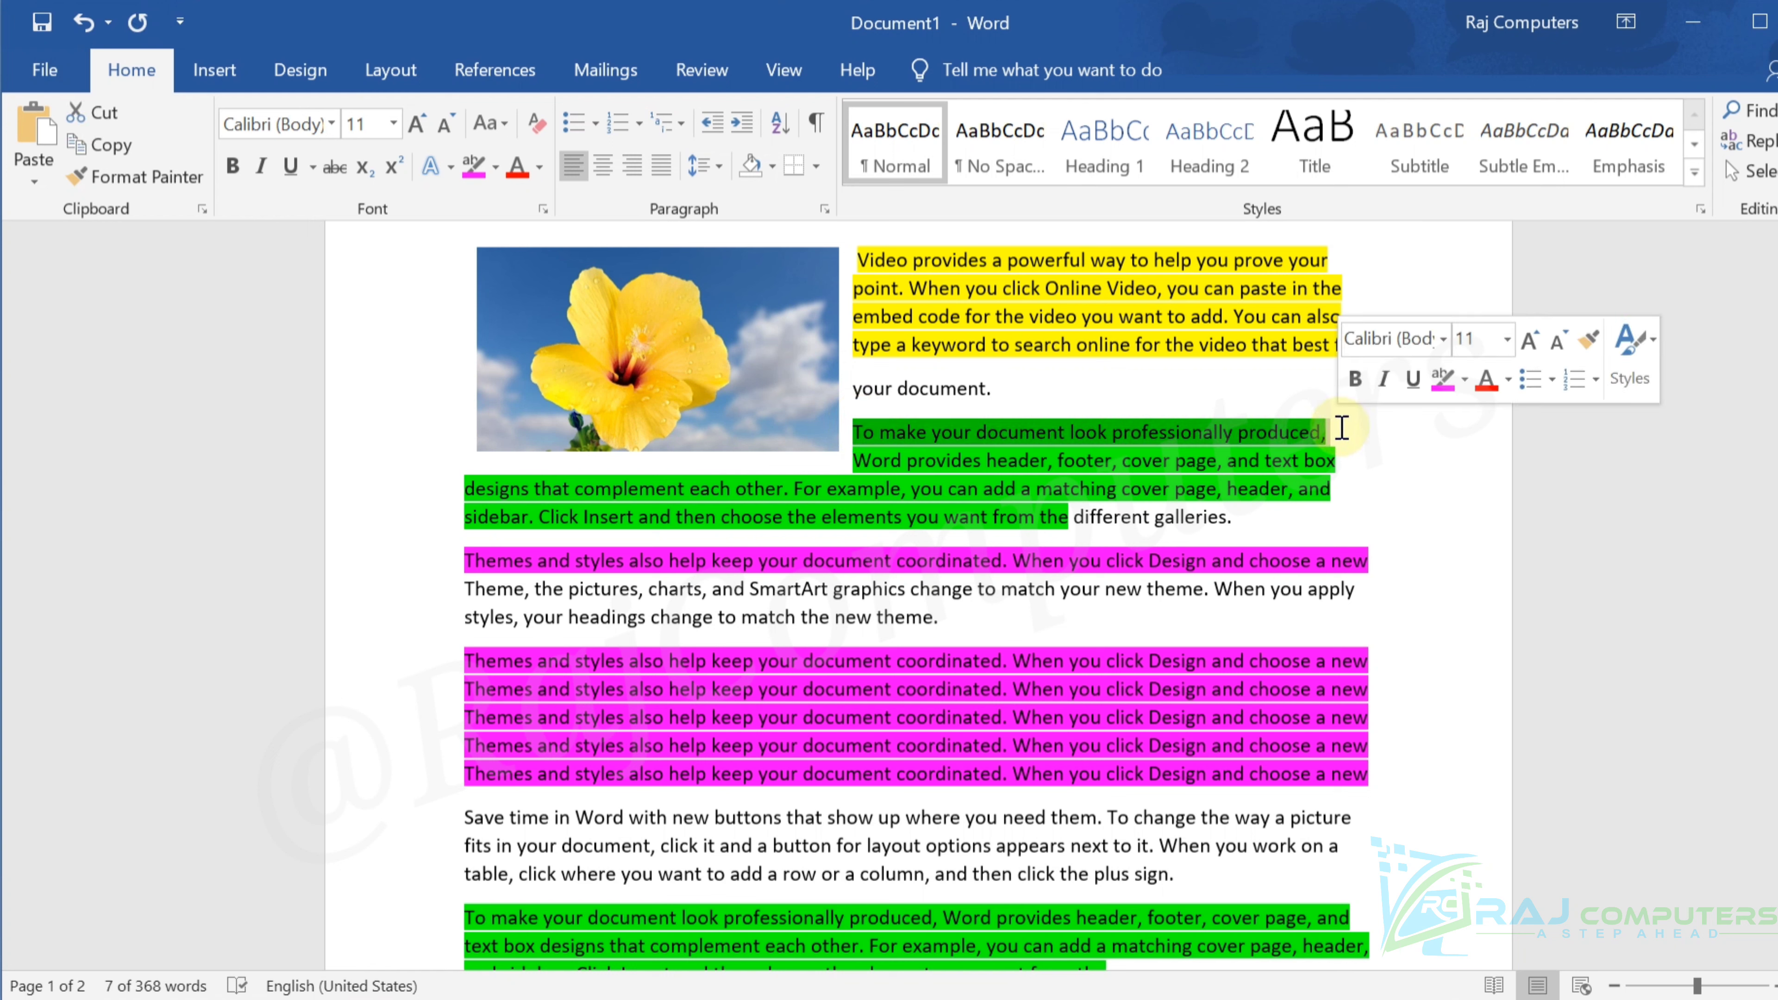
pyautogui.hotkey('ctrl', 'x')
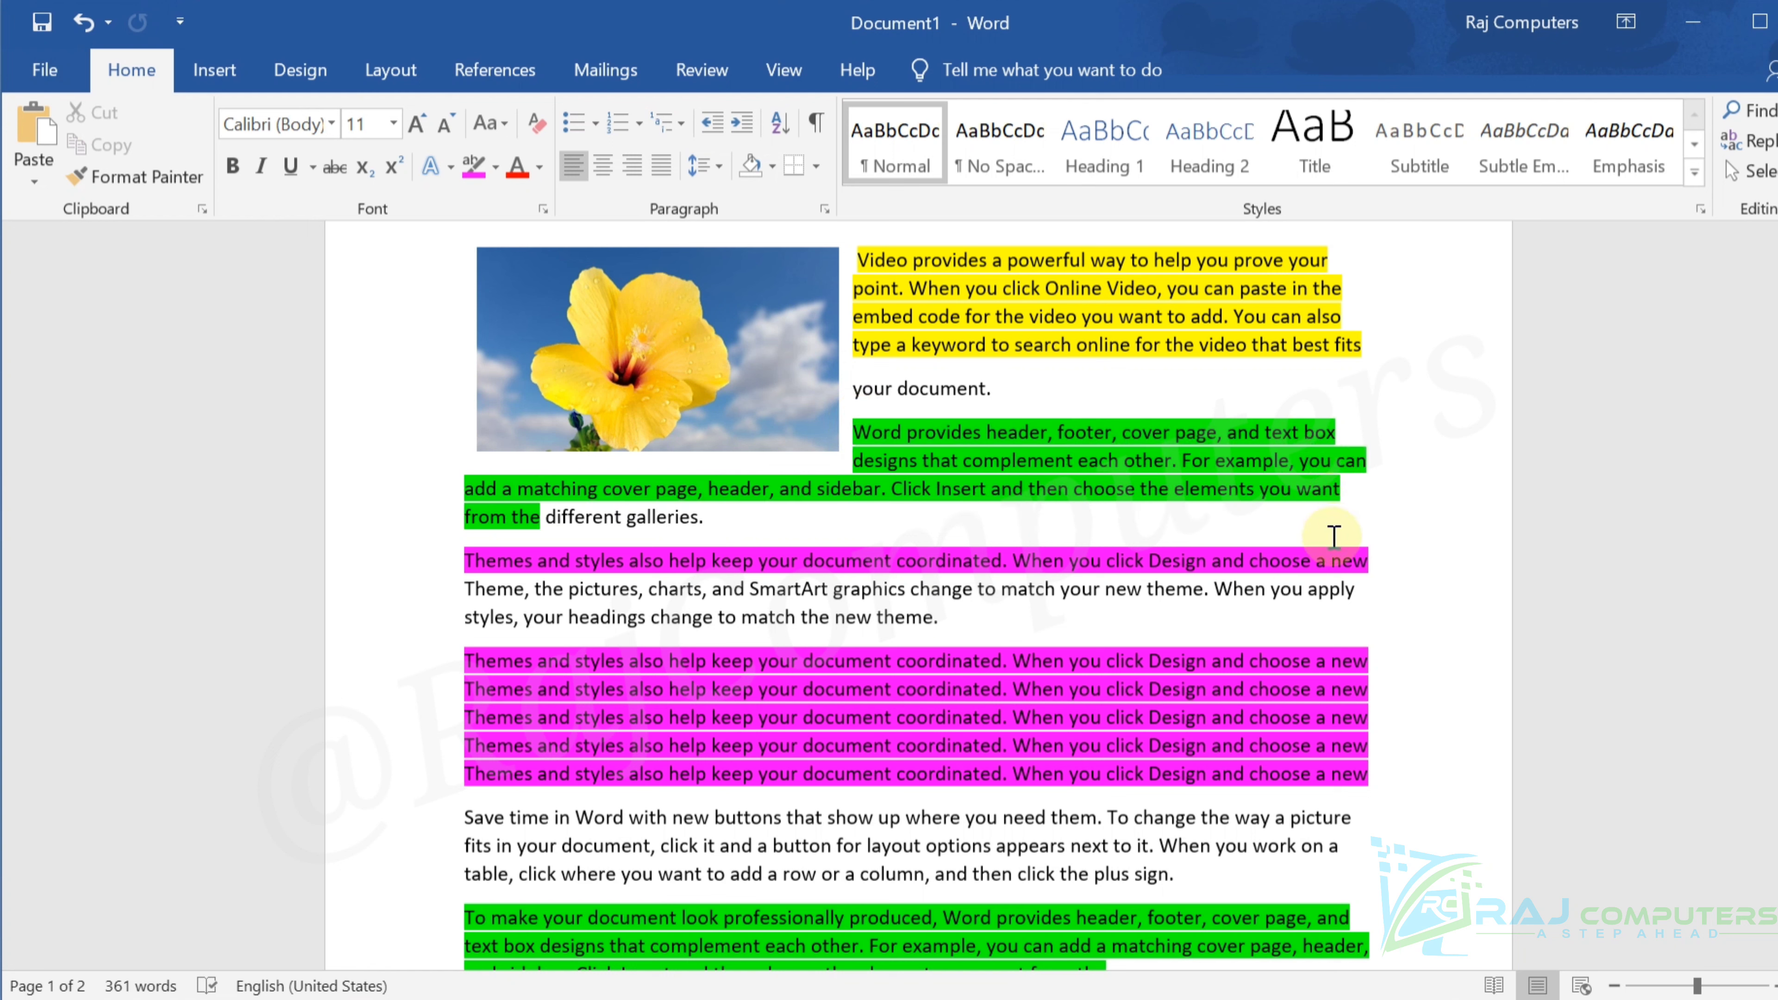
pyautogui.scroll(-4, 1163, 637)
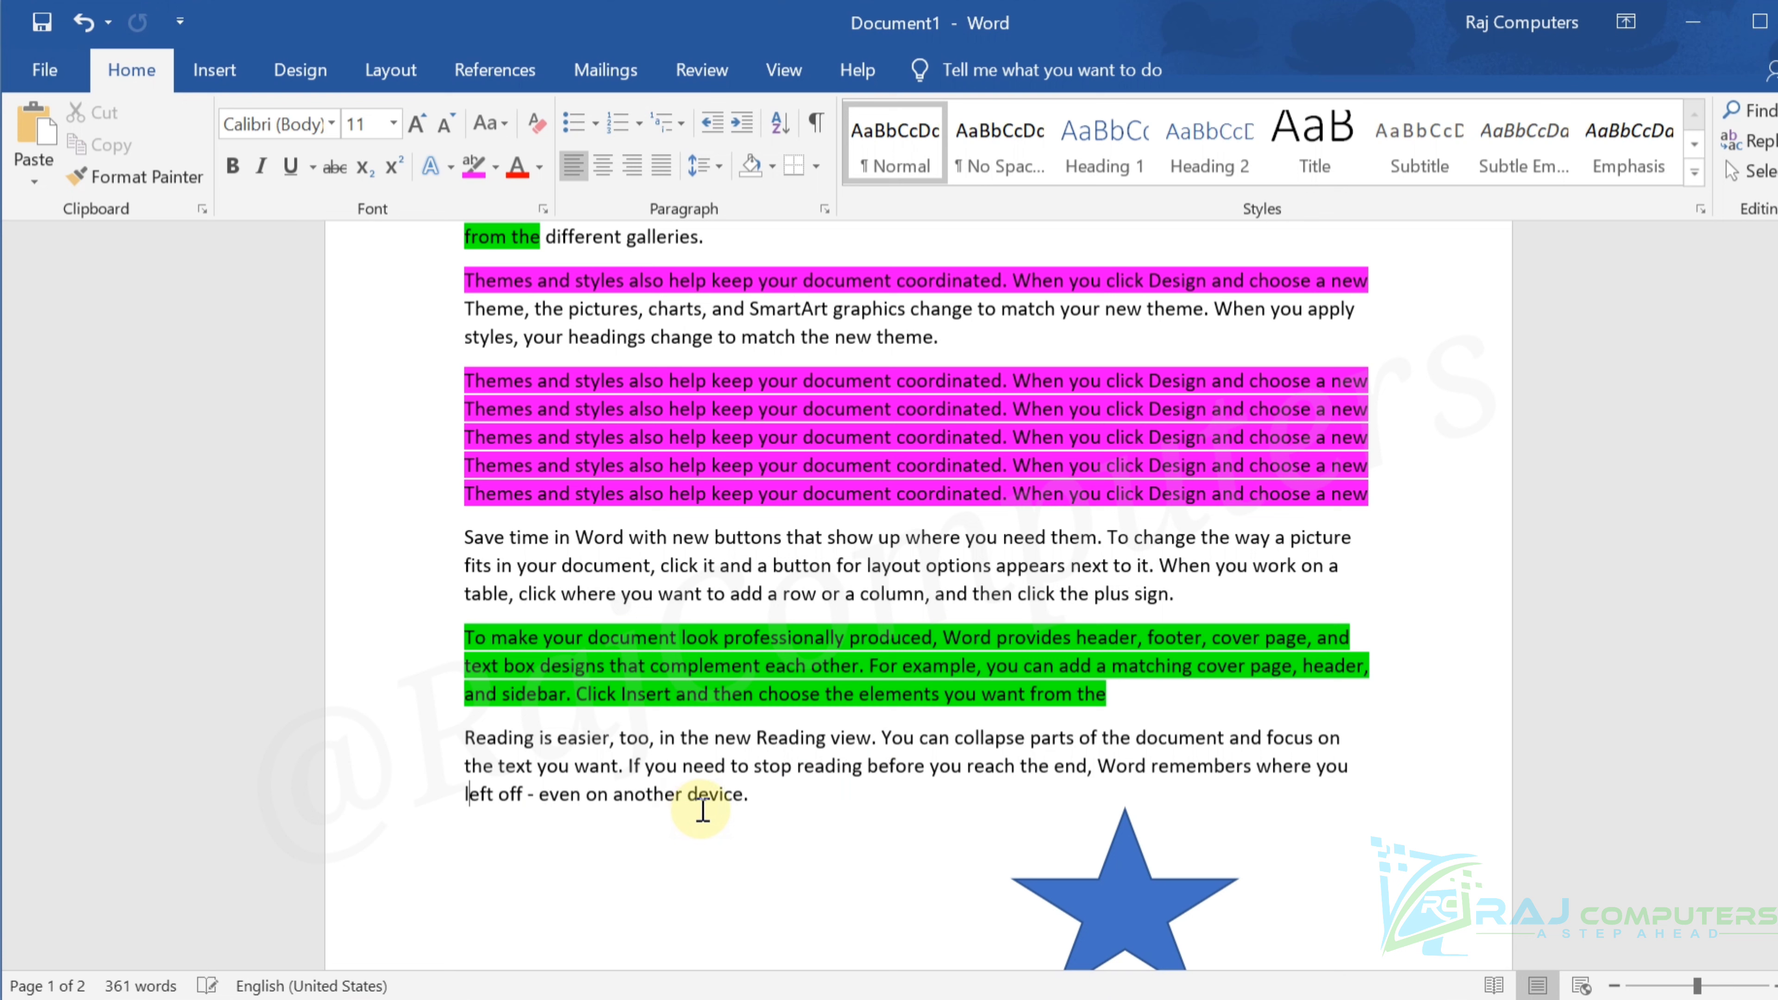
pyautogui.hotkey('ctrl', 'z')
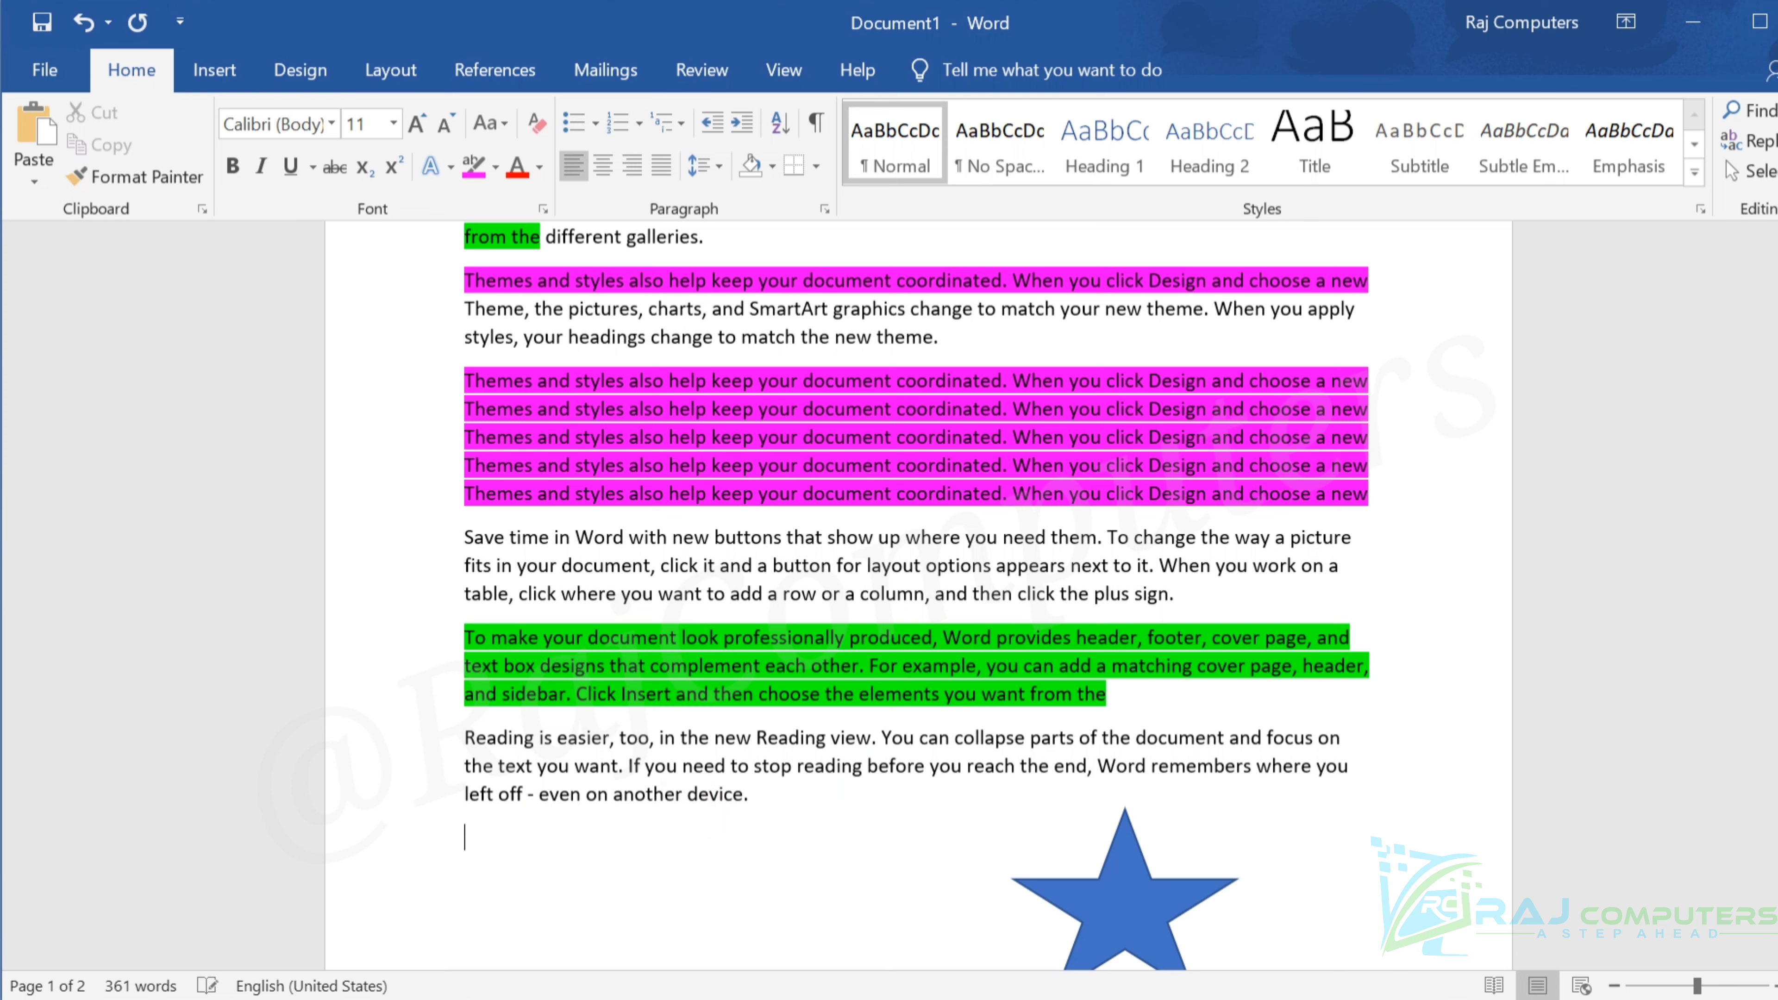
pyautogui.hotkey('ctrl', 'v')
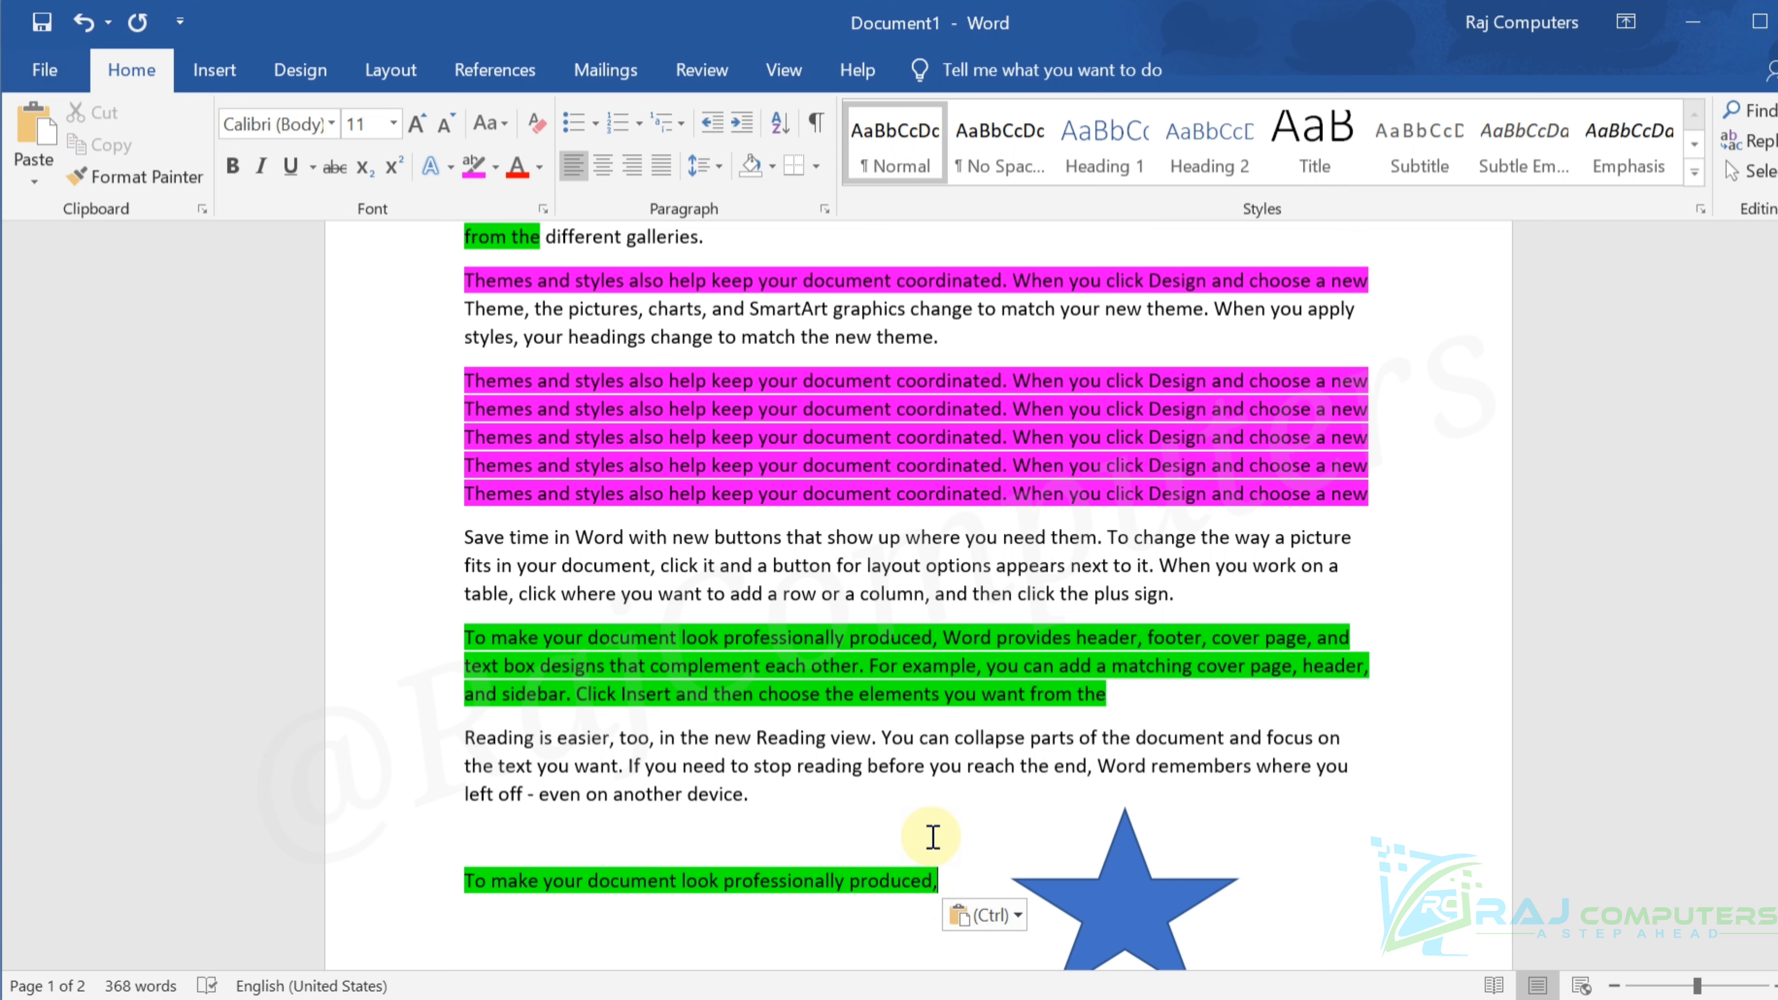
# Insert eight blank paragraphs between the full green-highlighted copy and the "Reading is easier" paragraph
pyautogui.scroll(-3, 931, 836)
pyautogui.scroll(7, 924, 834)
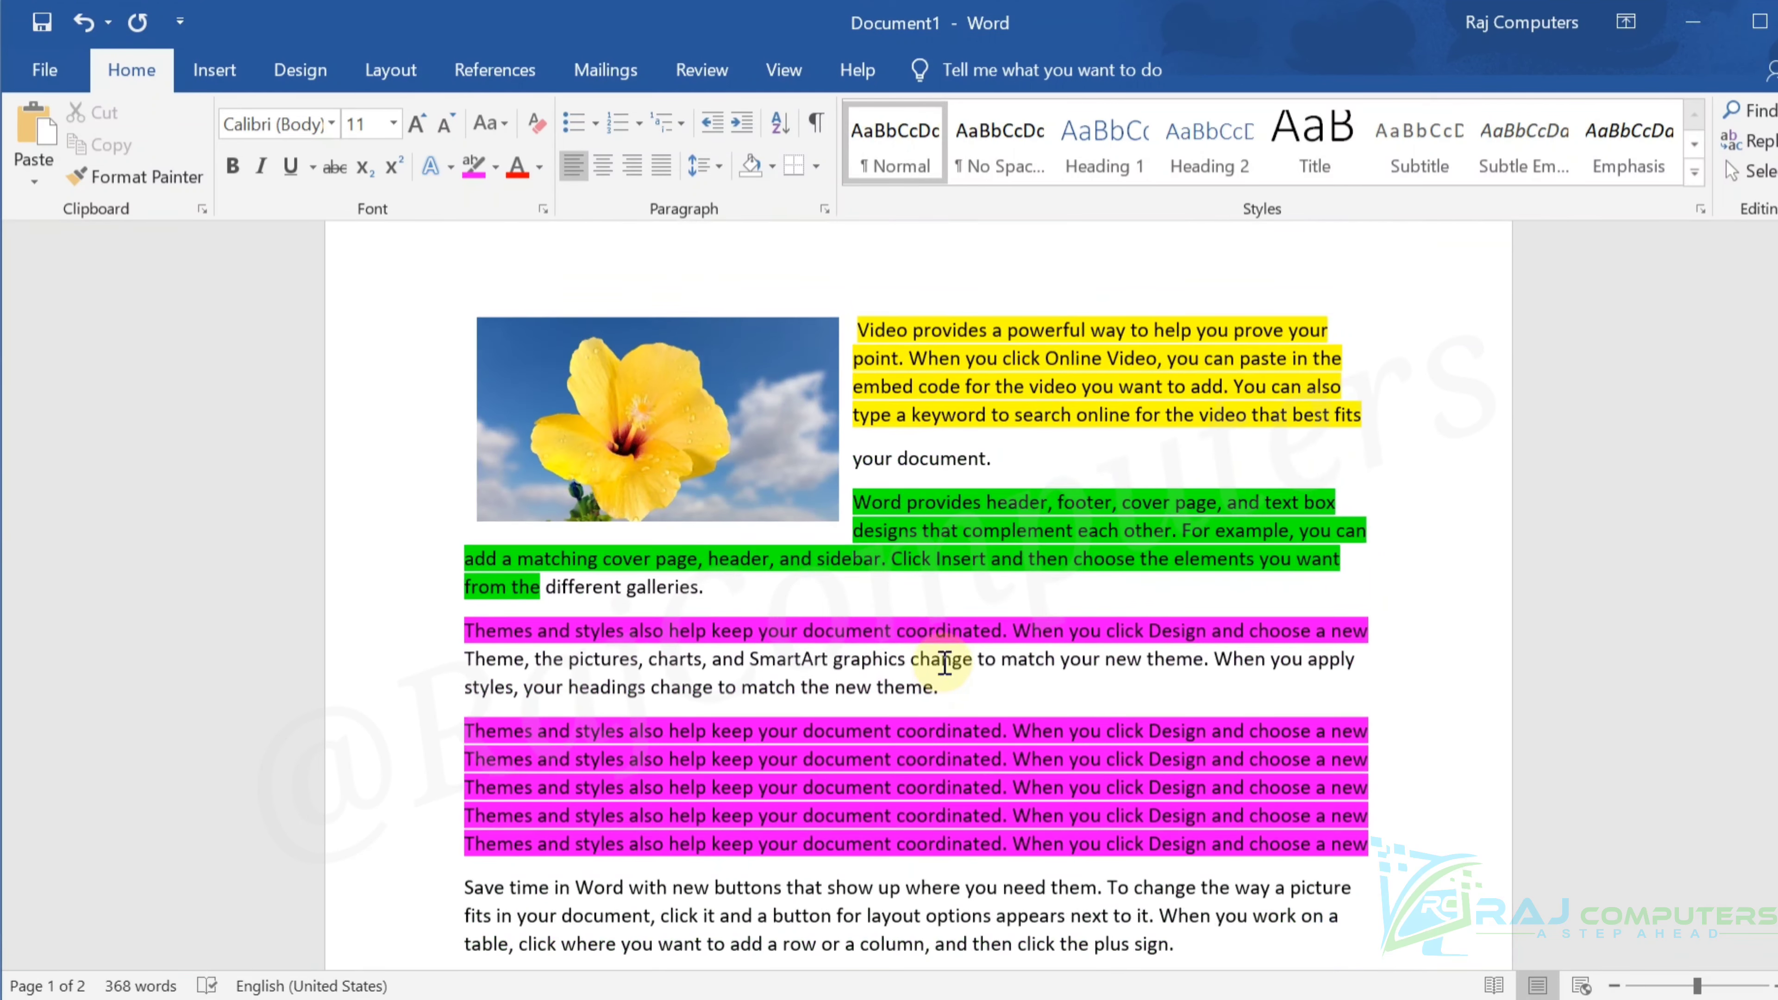
pyautogui.scroll(1, 949, 609)
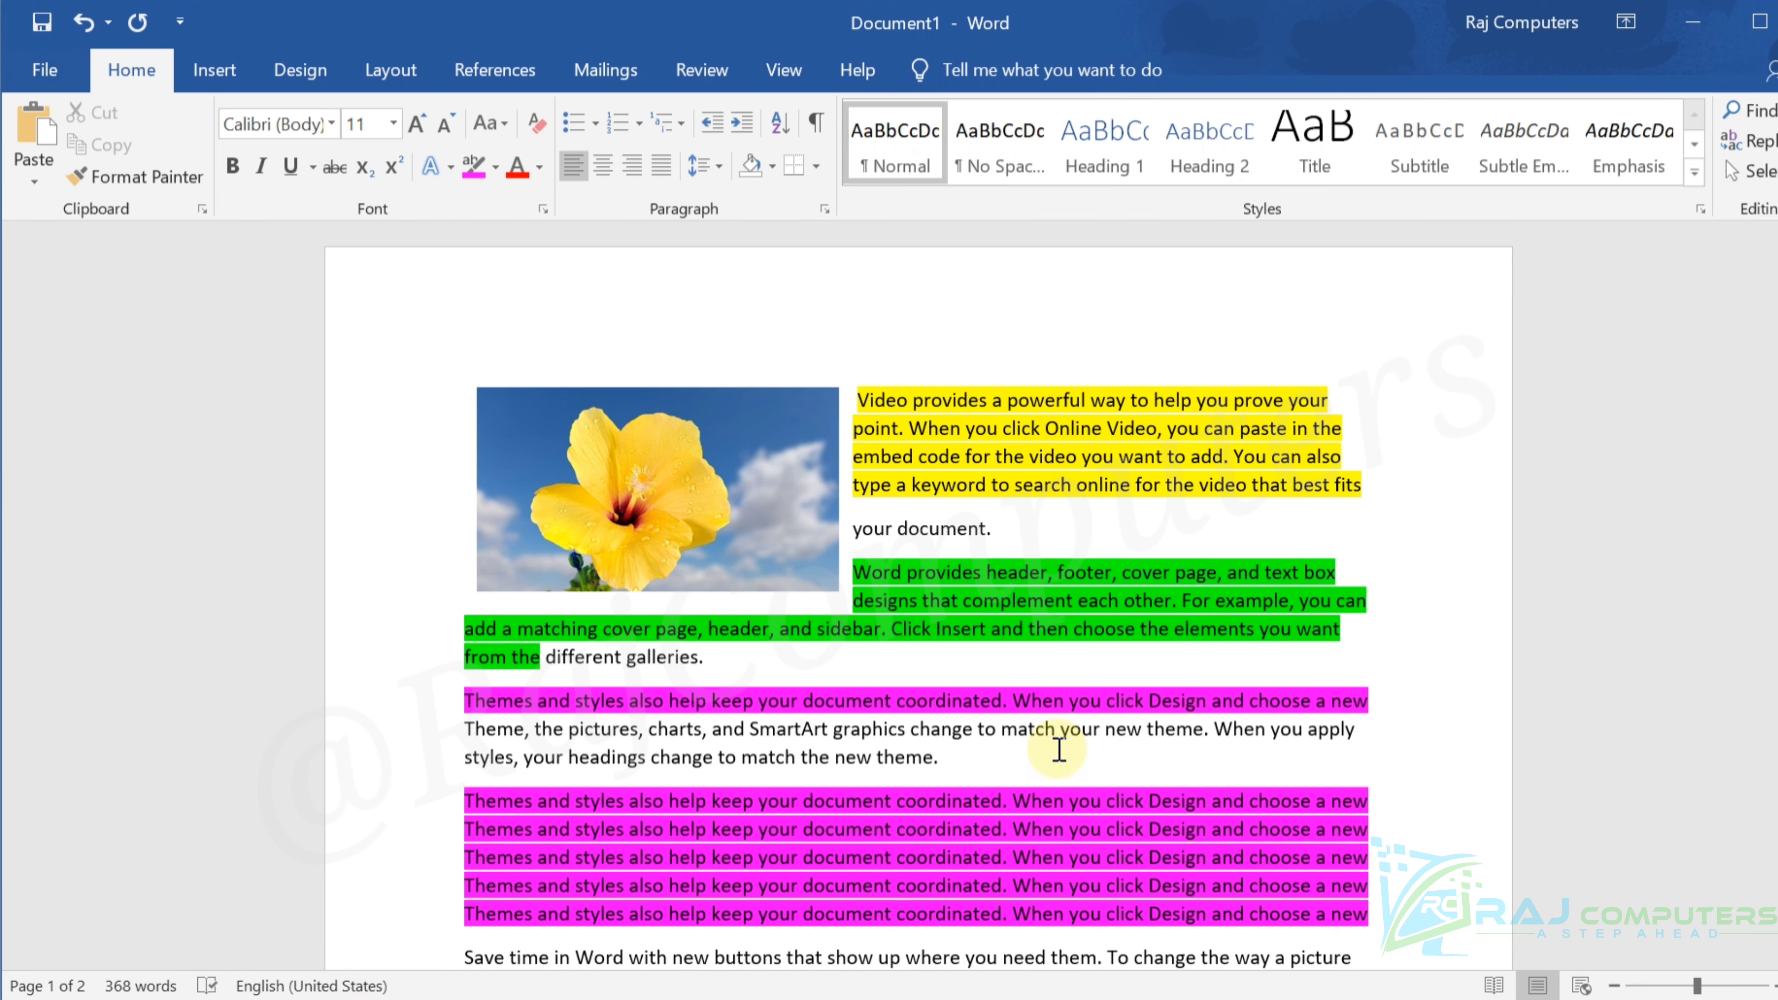
pyautogui.scroll(-2, 1059, 750)
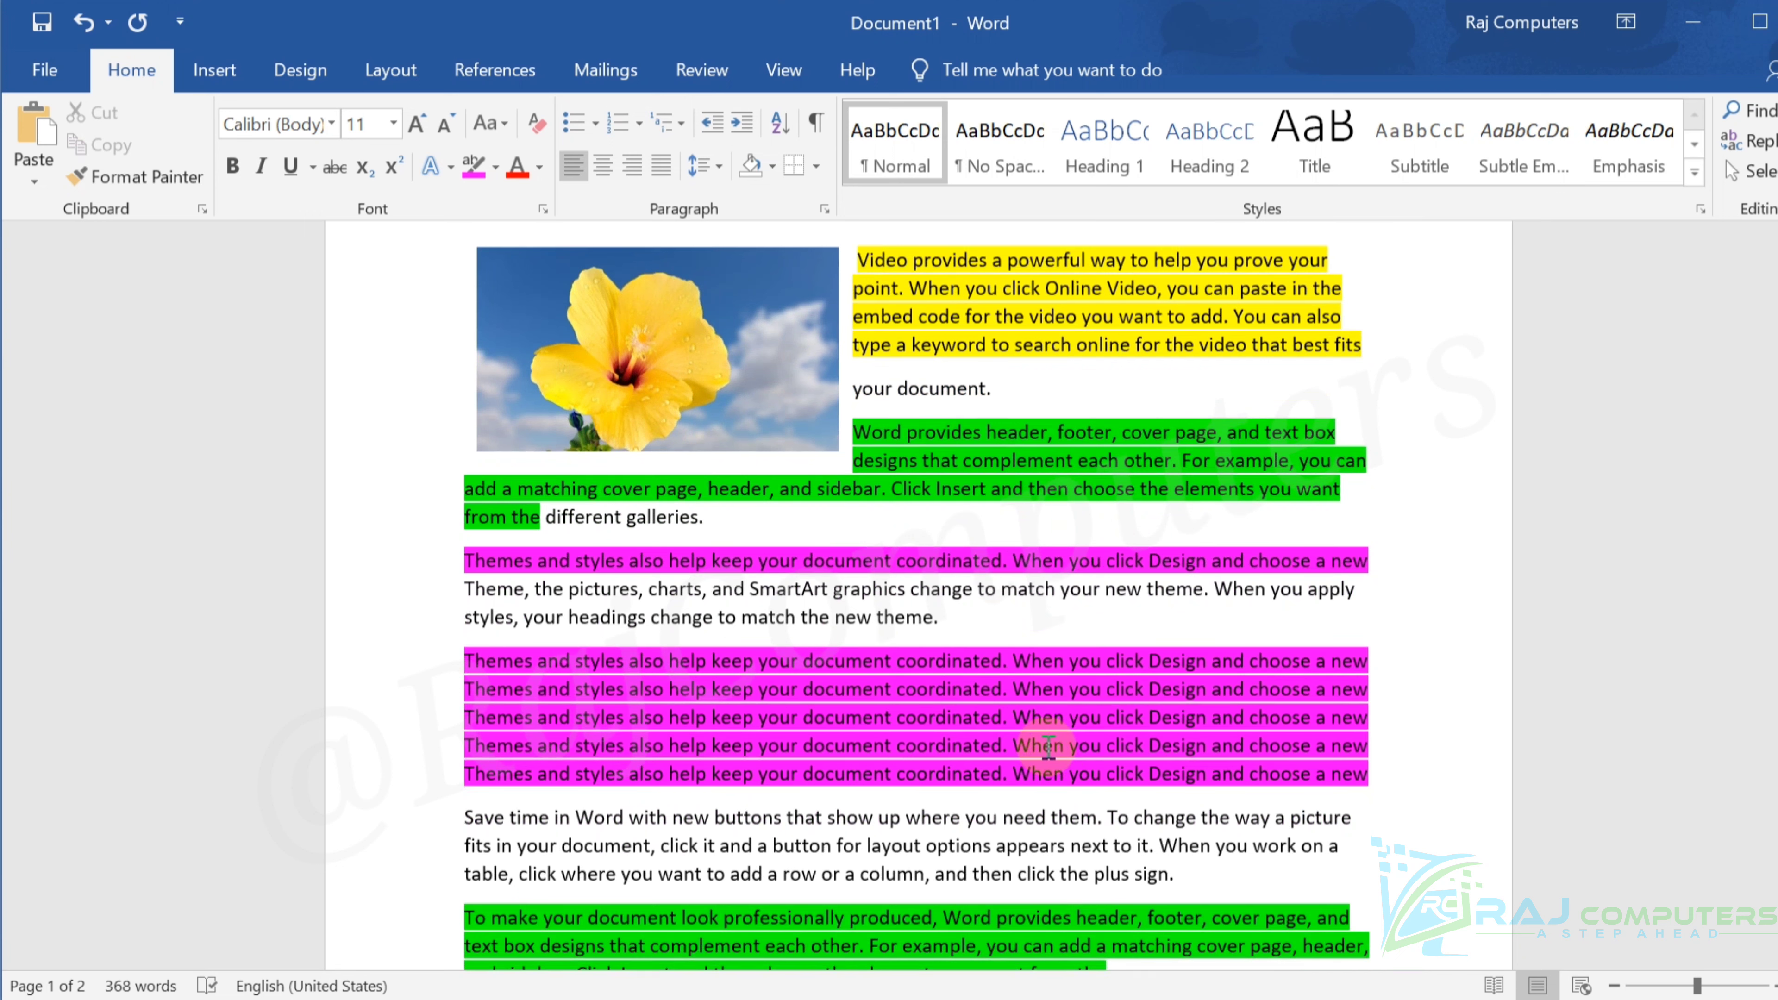
pyautogui.scroll(-8, 1048, 746)
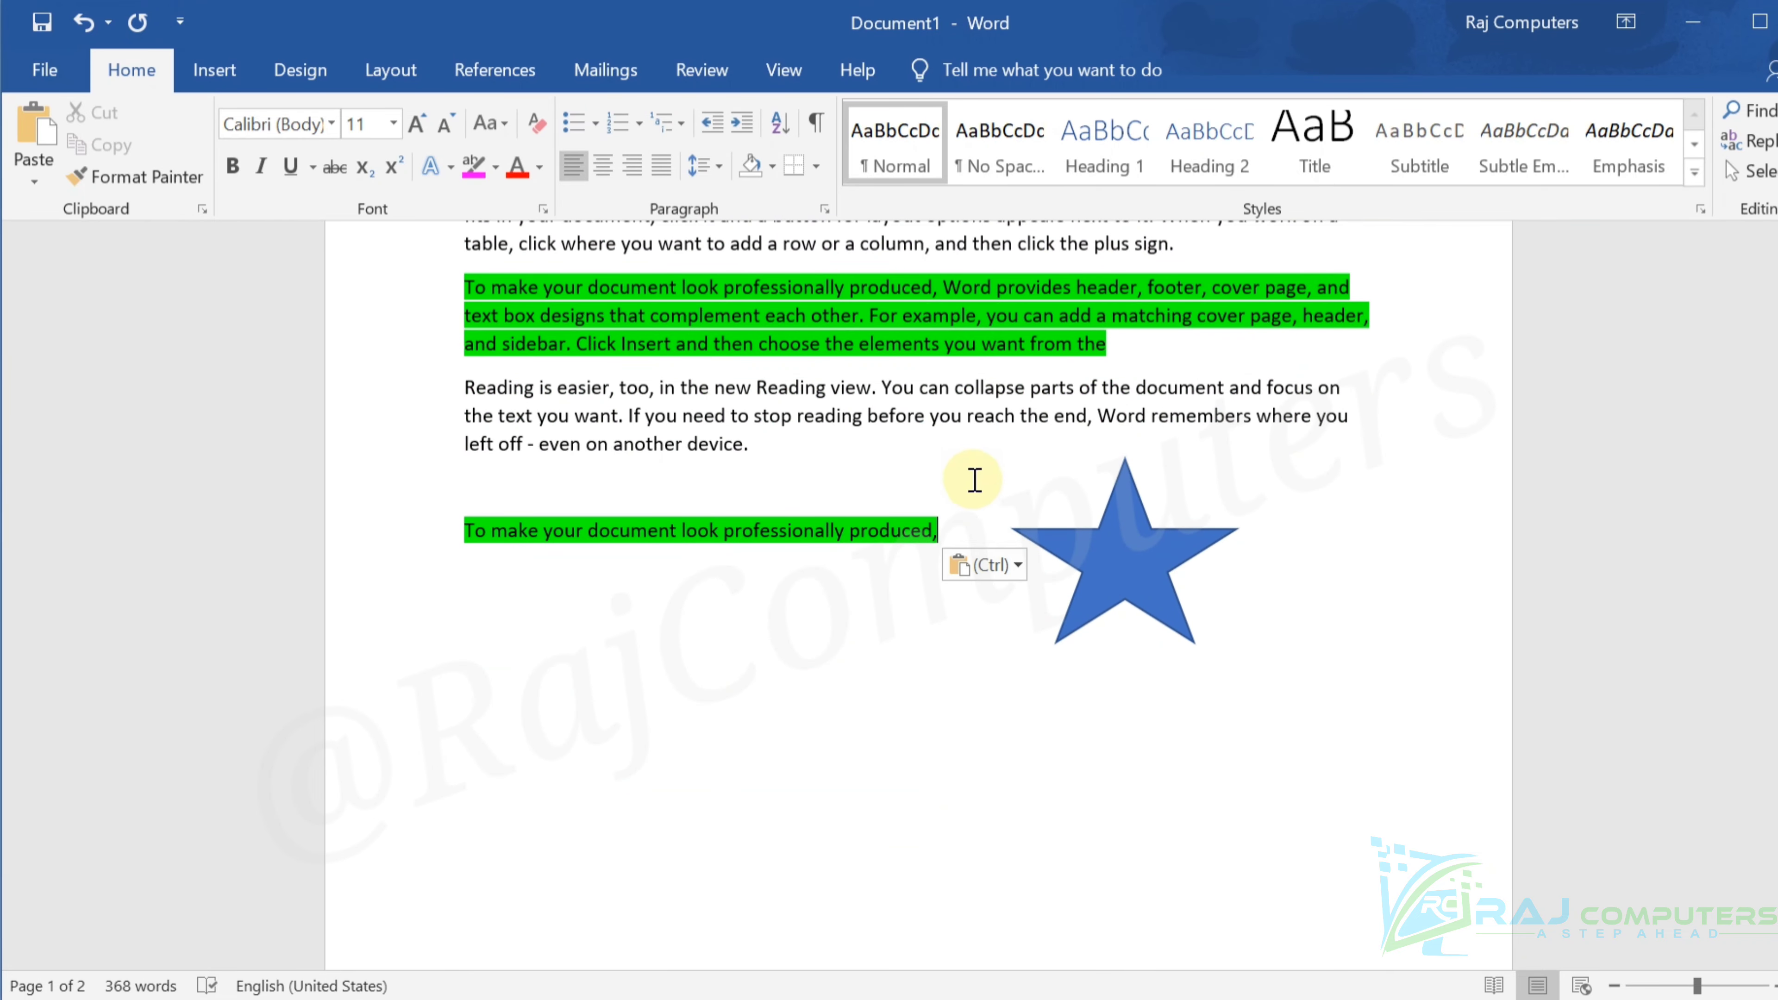
pyautogui.click(1127, 359)
pyautogui.press('Return')
pyautogui.press('Return')
pyautogui.press('Return')
pyautogui.press('Return')
pyautogui.press('Return')
pyautogui.press('Return')
pyautogui.press('Return')
pyautogui.press('Return')
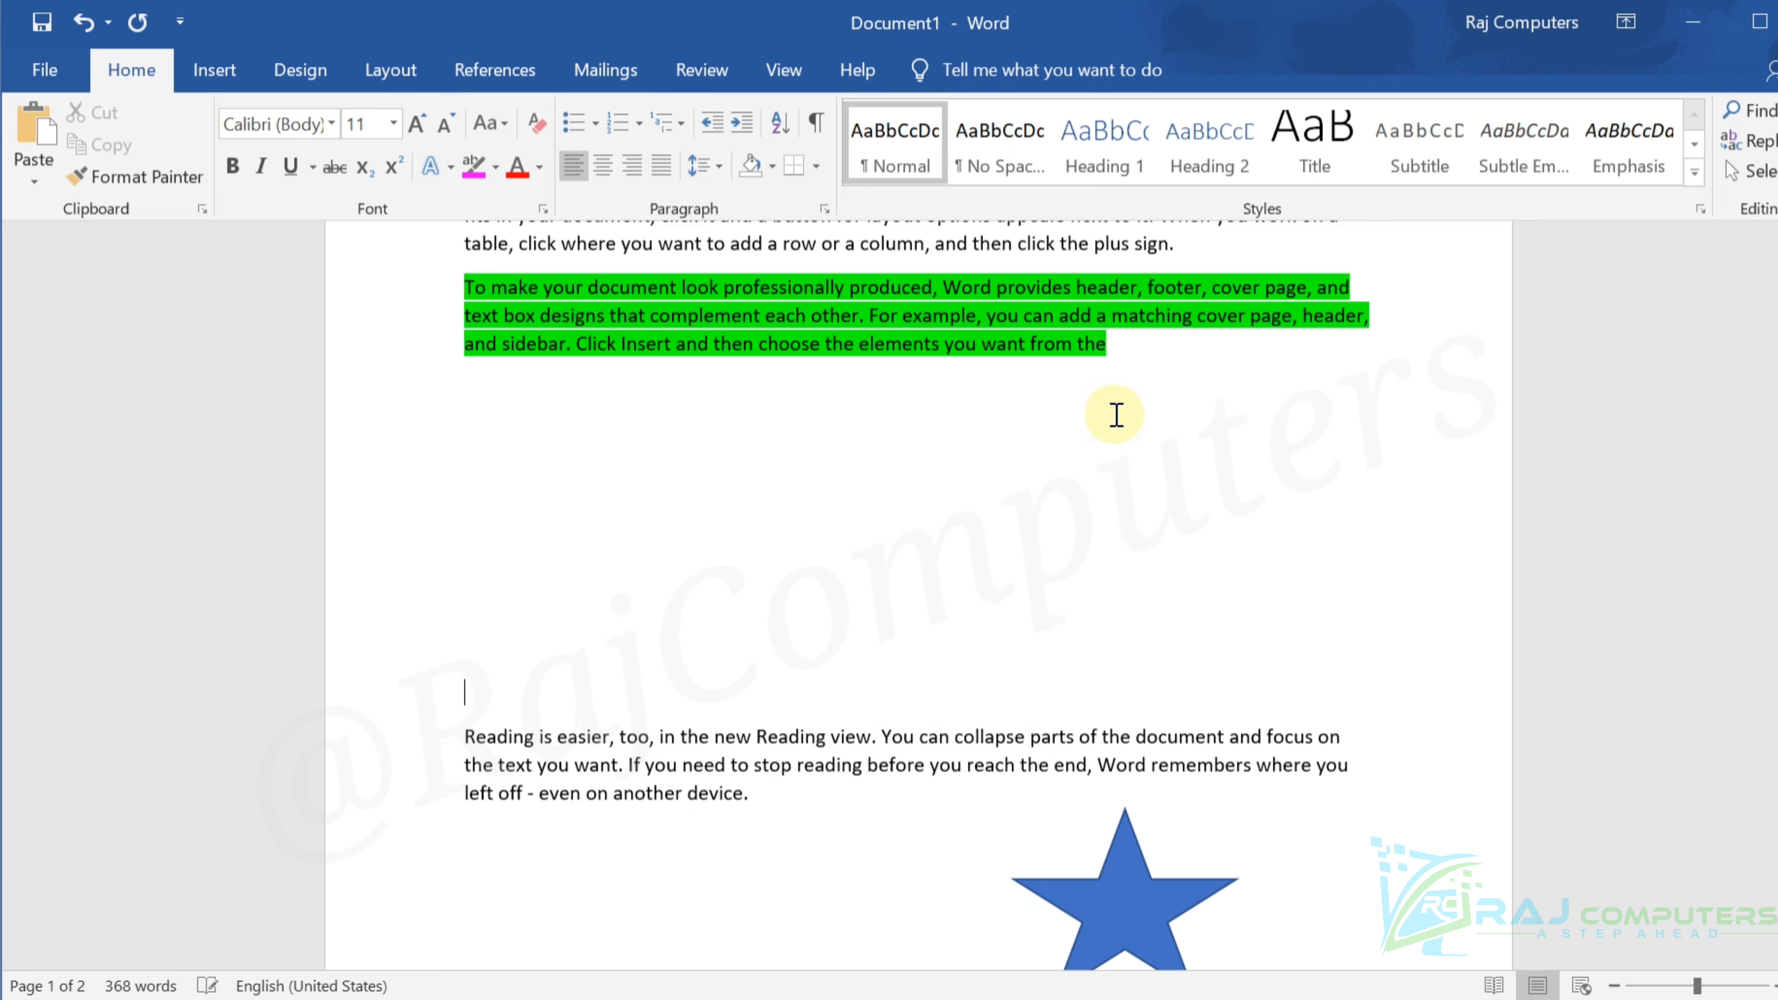
pyautogui.scroll(5, 1116, 415)
pyautogui.moveTo(464, 383); pyautogui.dragTo(1389, 384)
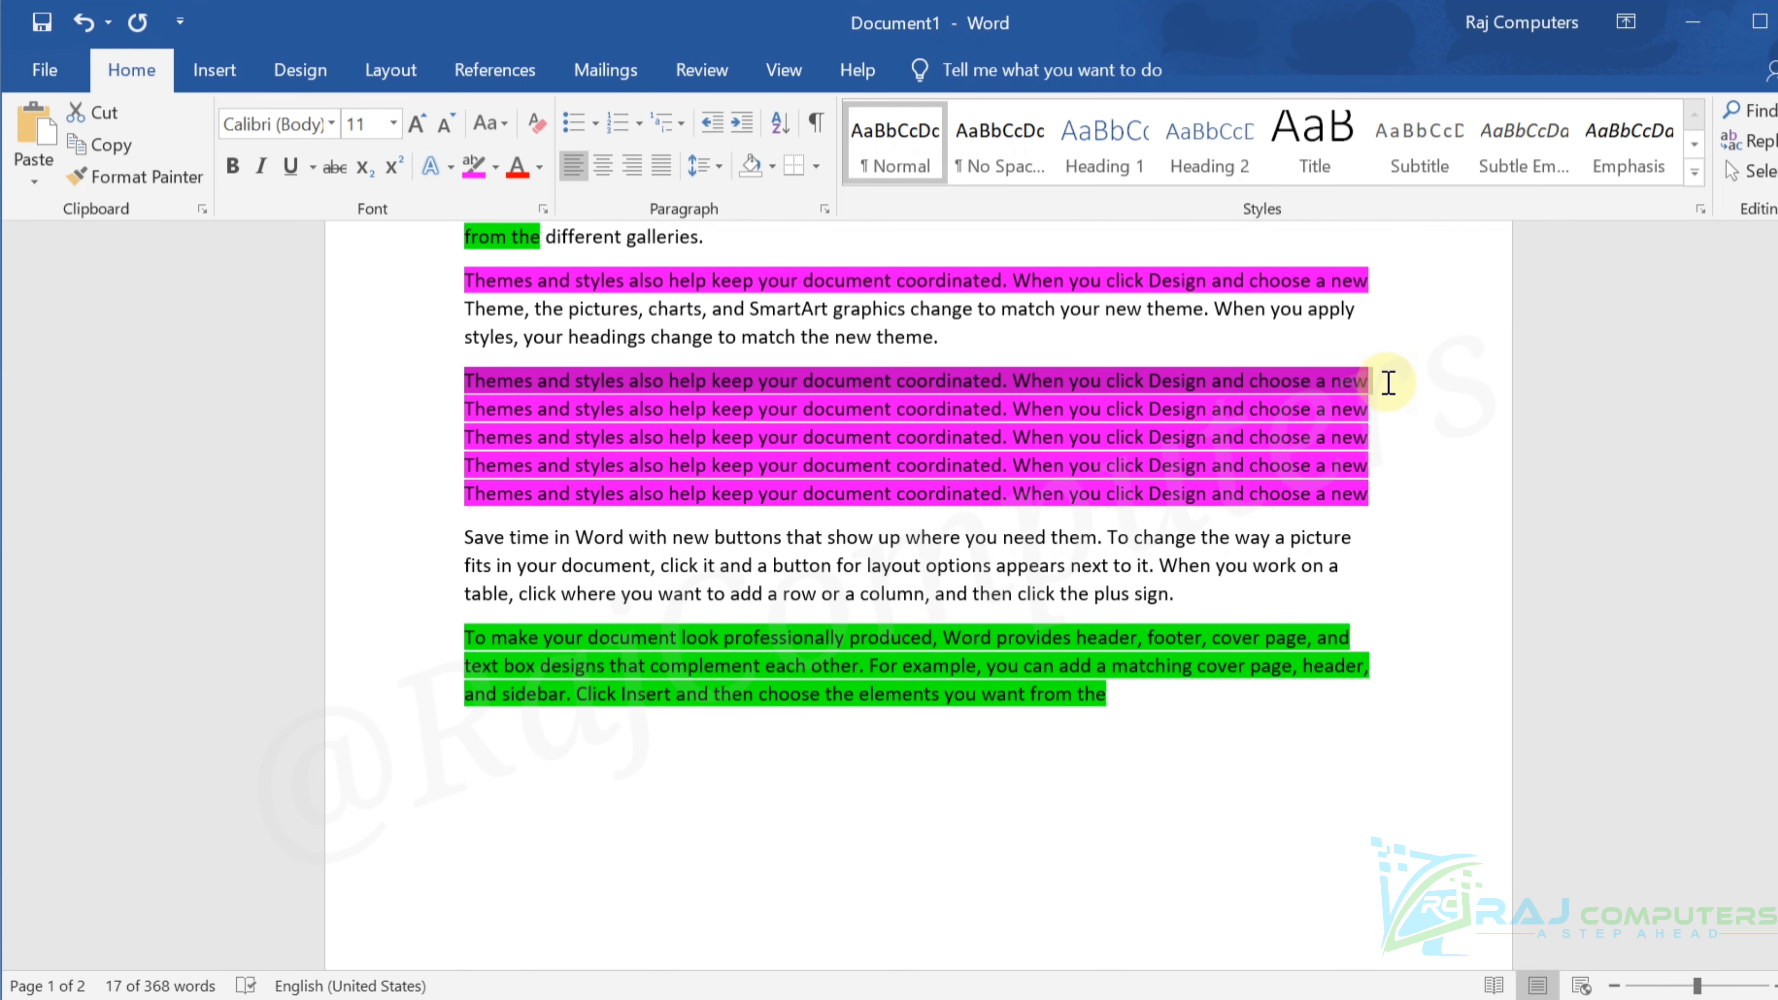
pyautogui.click(1047, 538)
pyautogui.scroll(4, 984, 448)
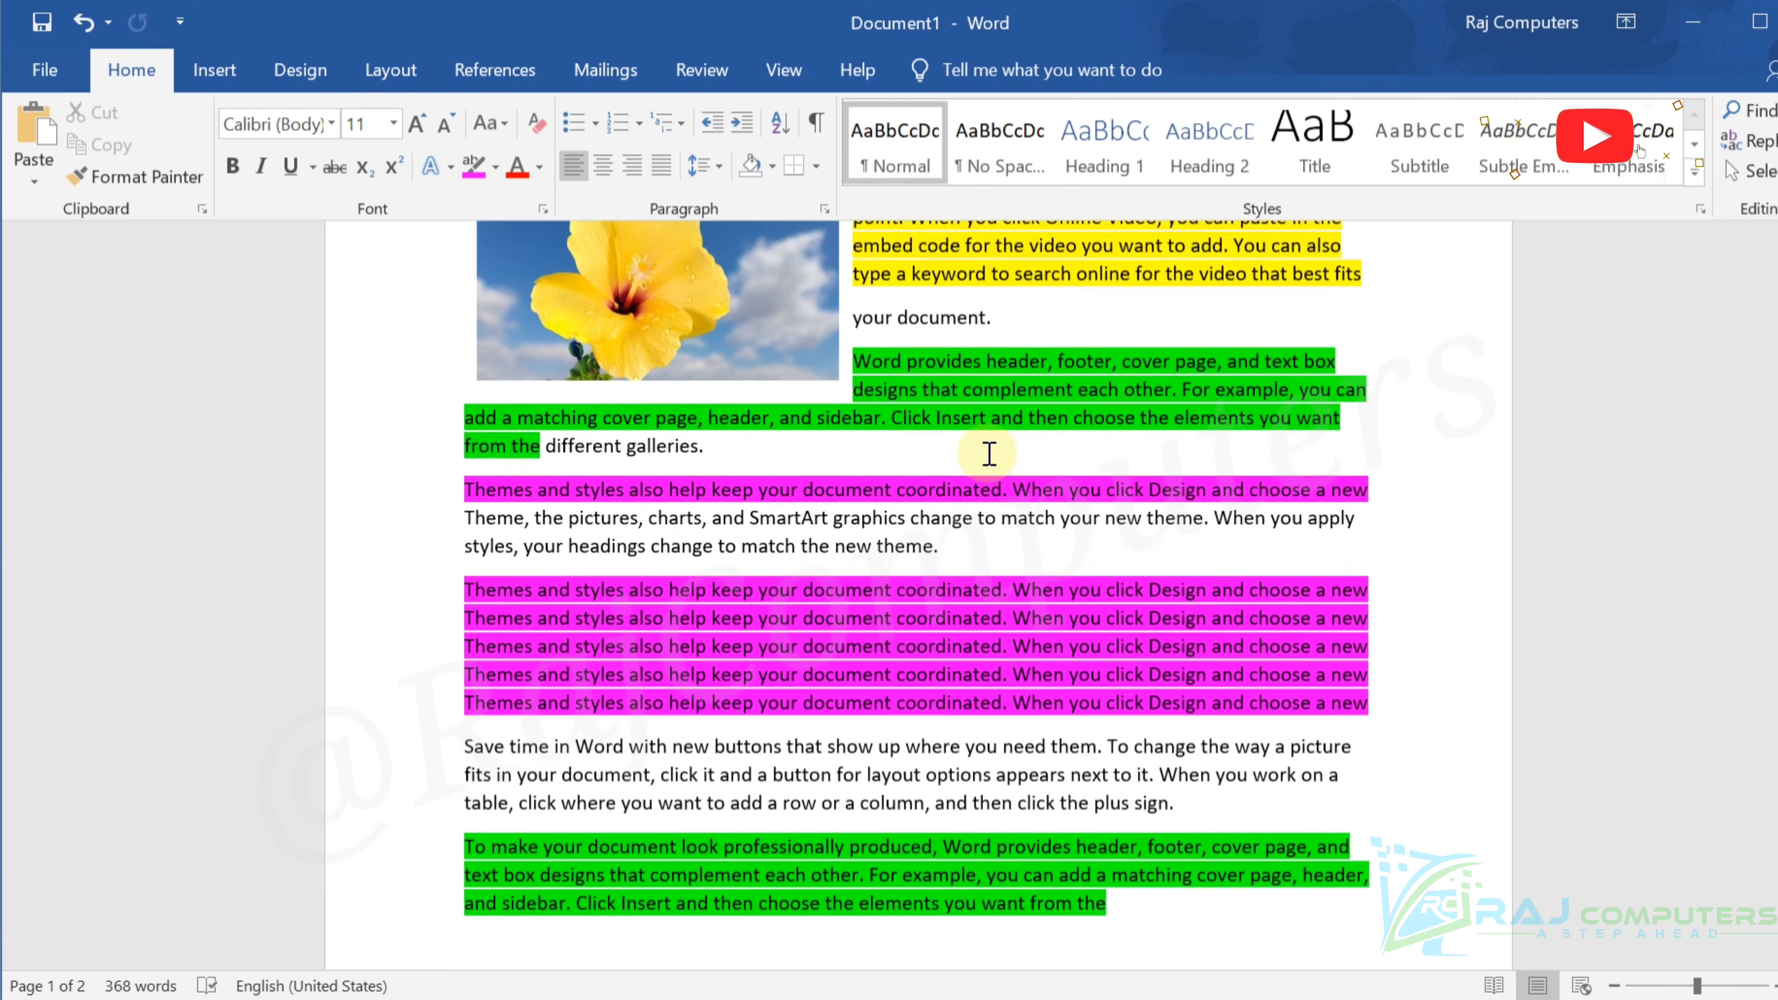
pyautogui.moveTo(855, 389); pyautogui.dragTo(1001, 392)
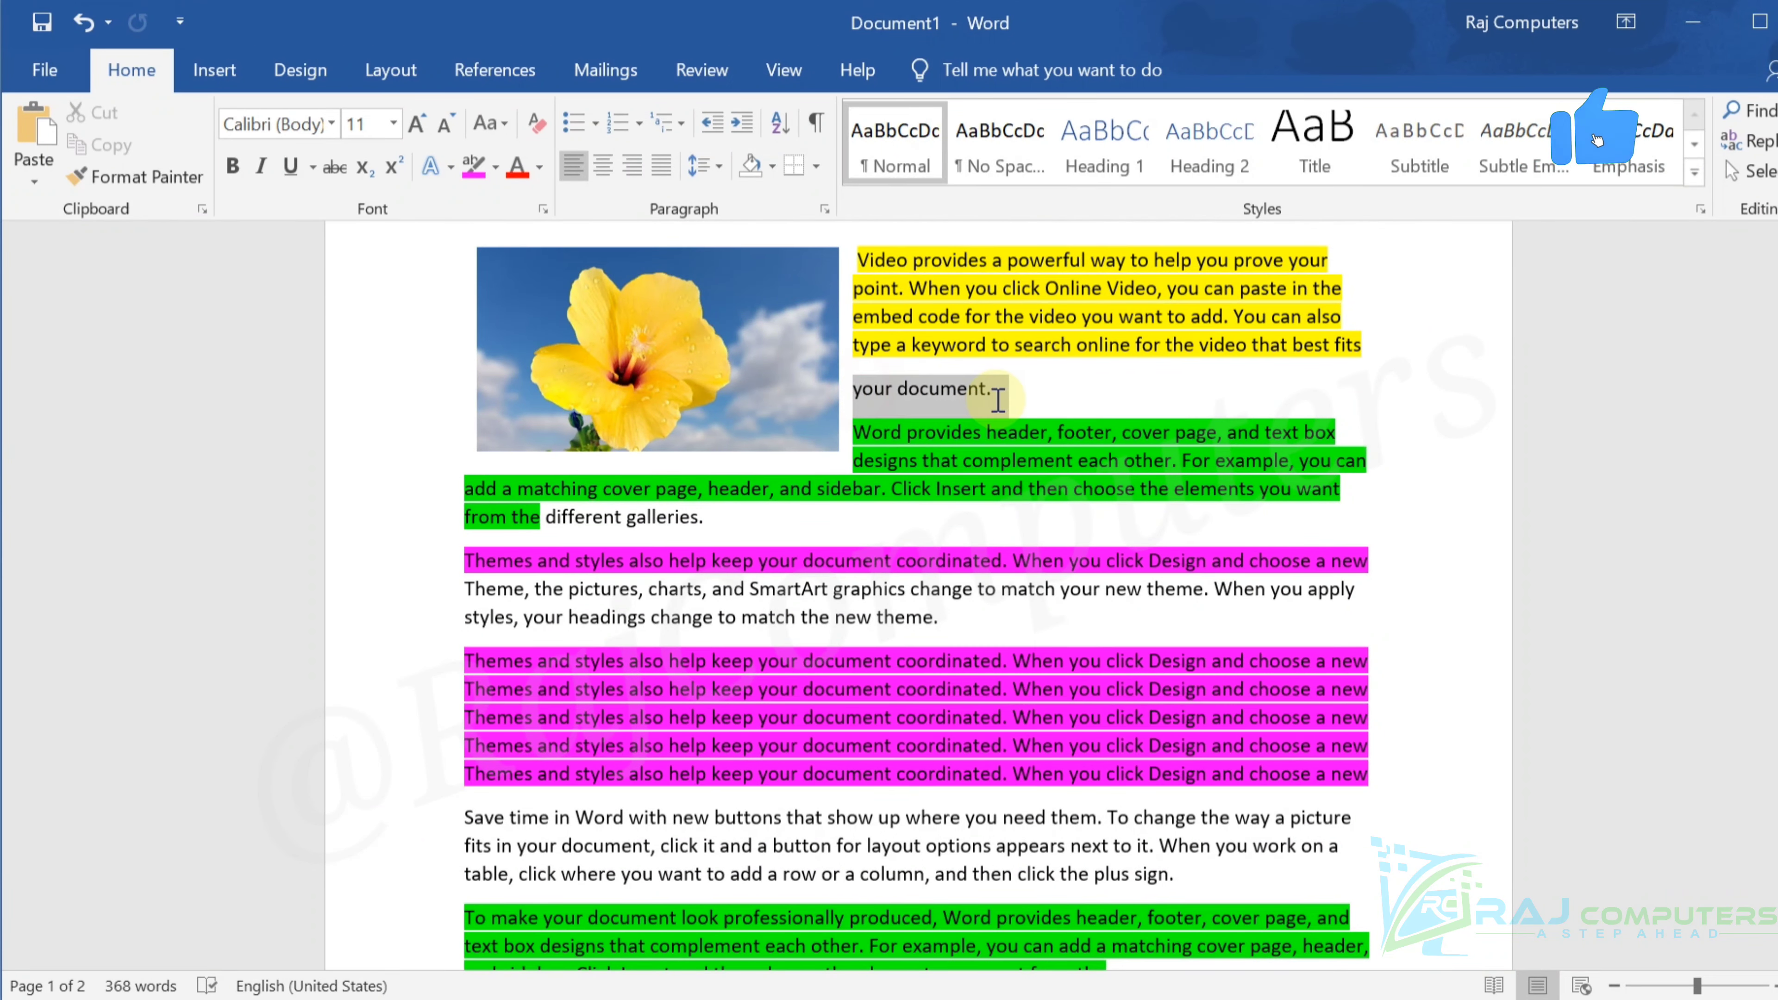
pyautogui.click(1162, 560)
# Copy the phrase "you click Online Video, you" from the yellow-highlighted paragraph and clear the selection
pyautogui.moveTo(967, 288); pyautogui.dragTo(1201, 295)
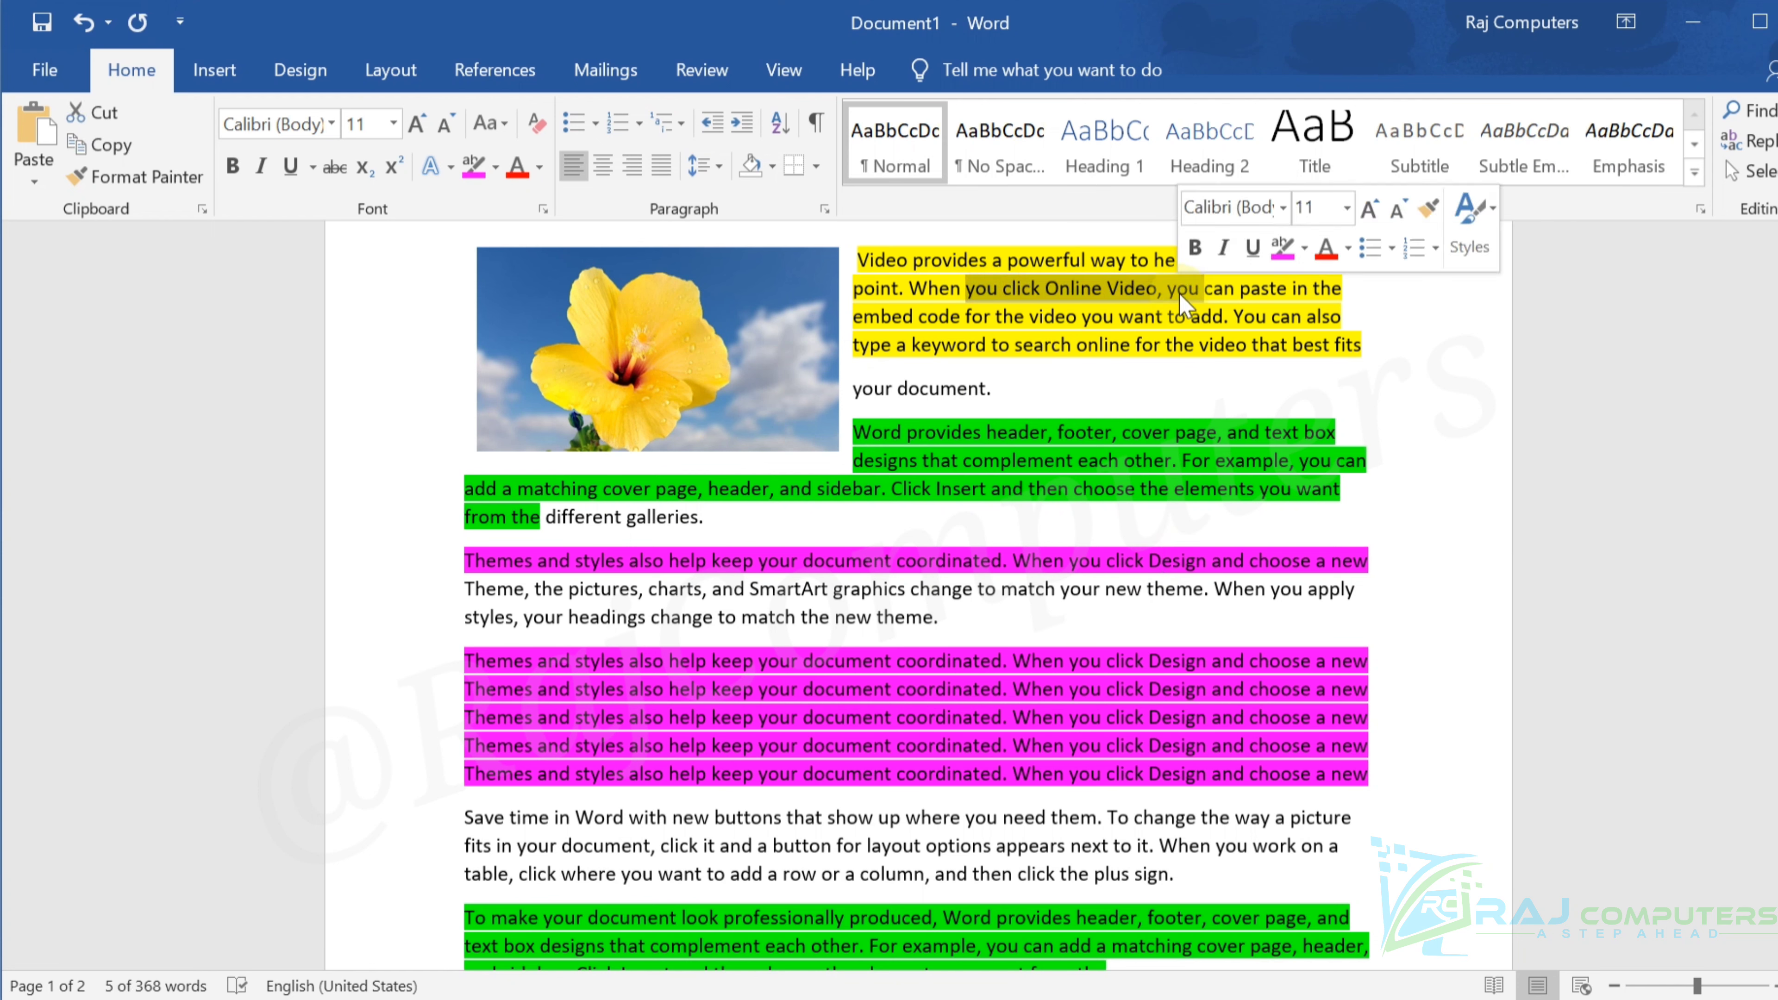
pyautogui.click(1252, 527)
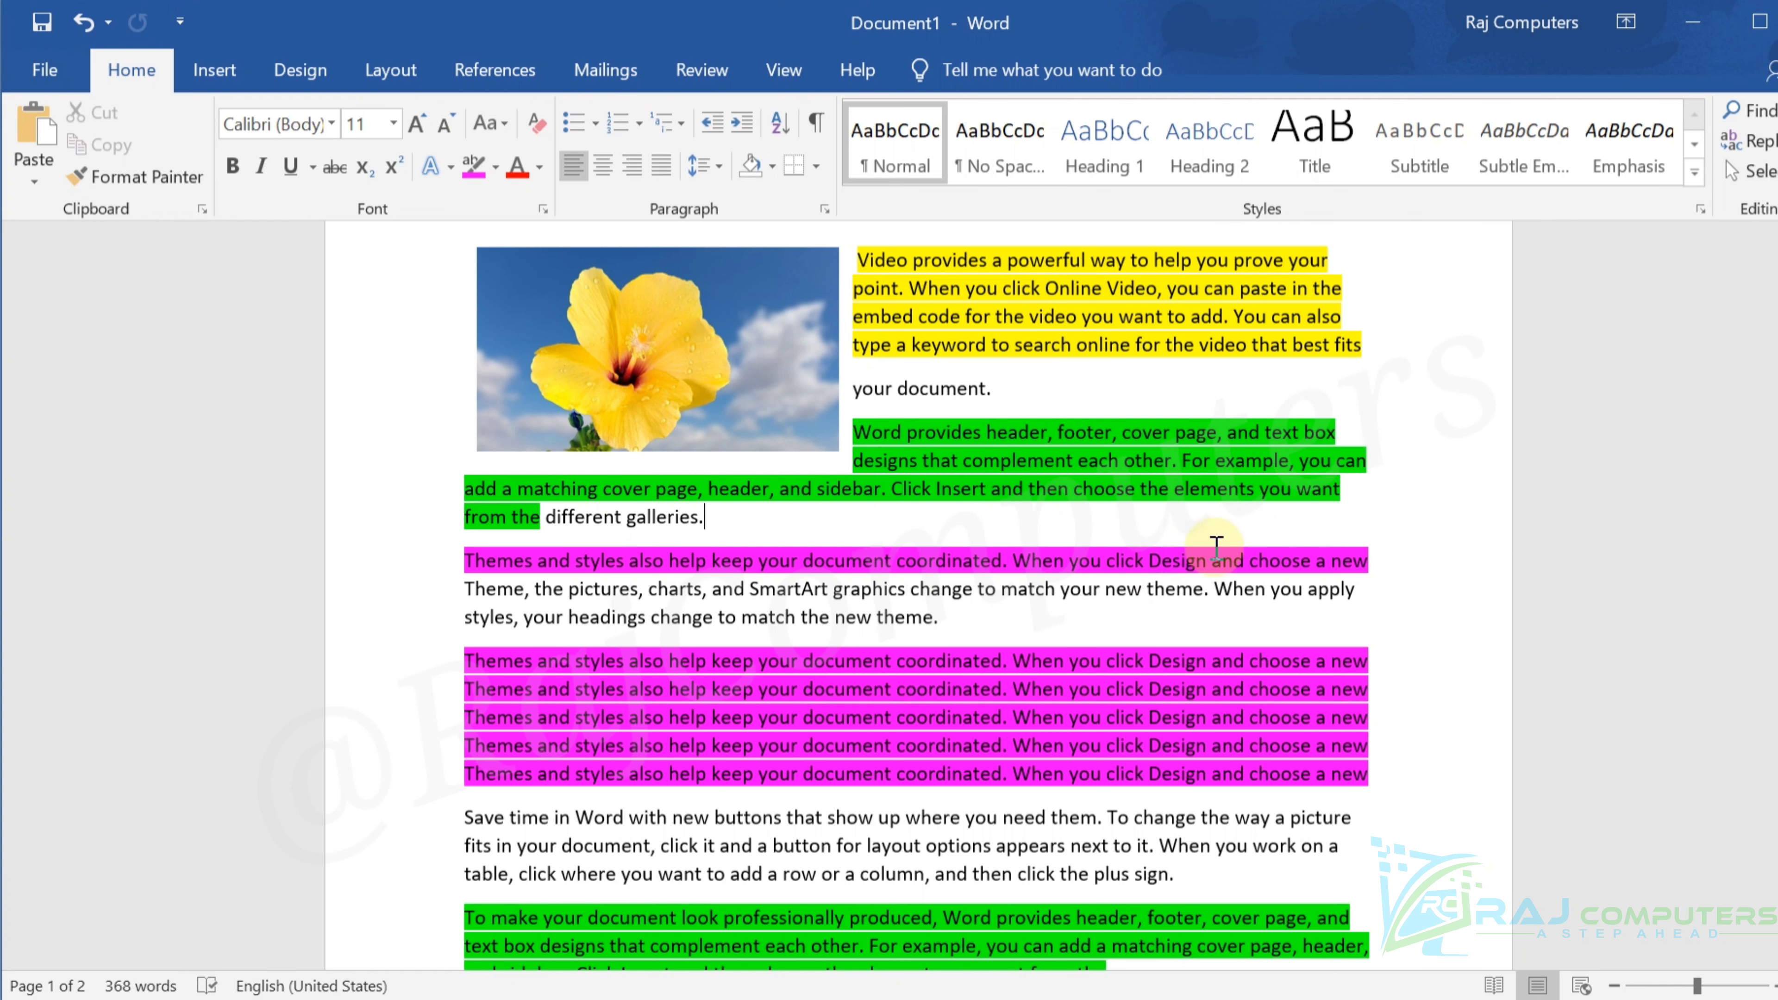
pyautogui.click(1197, 585)
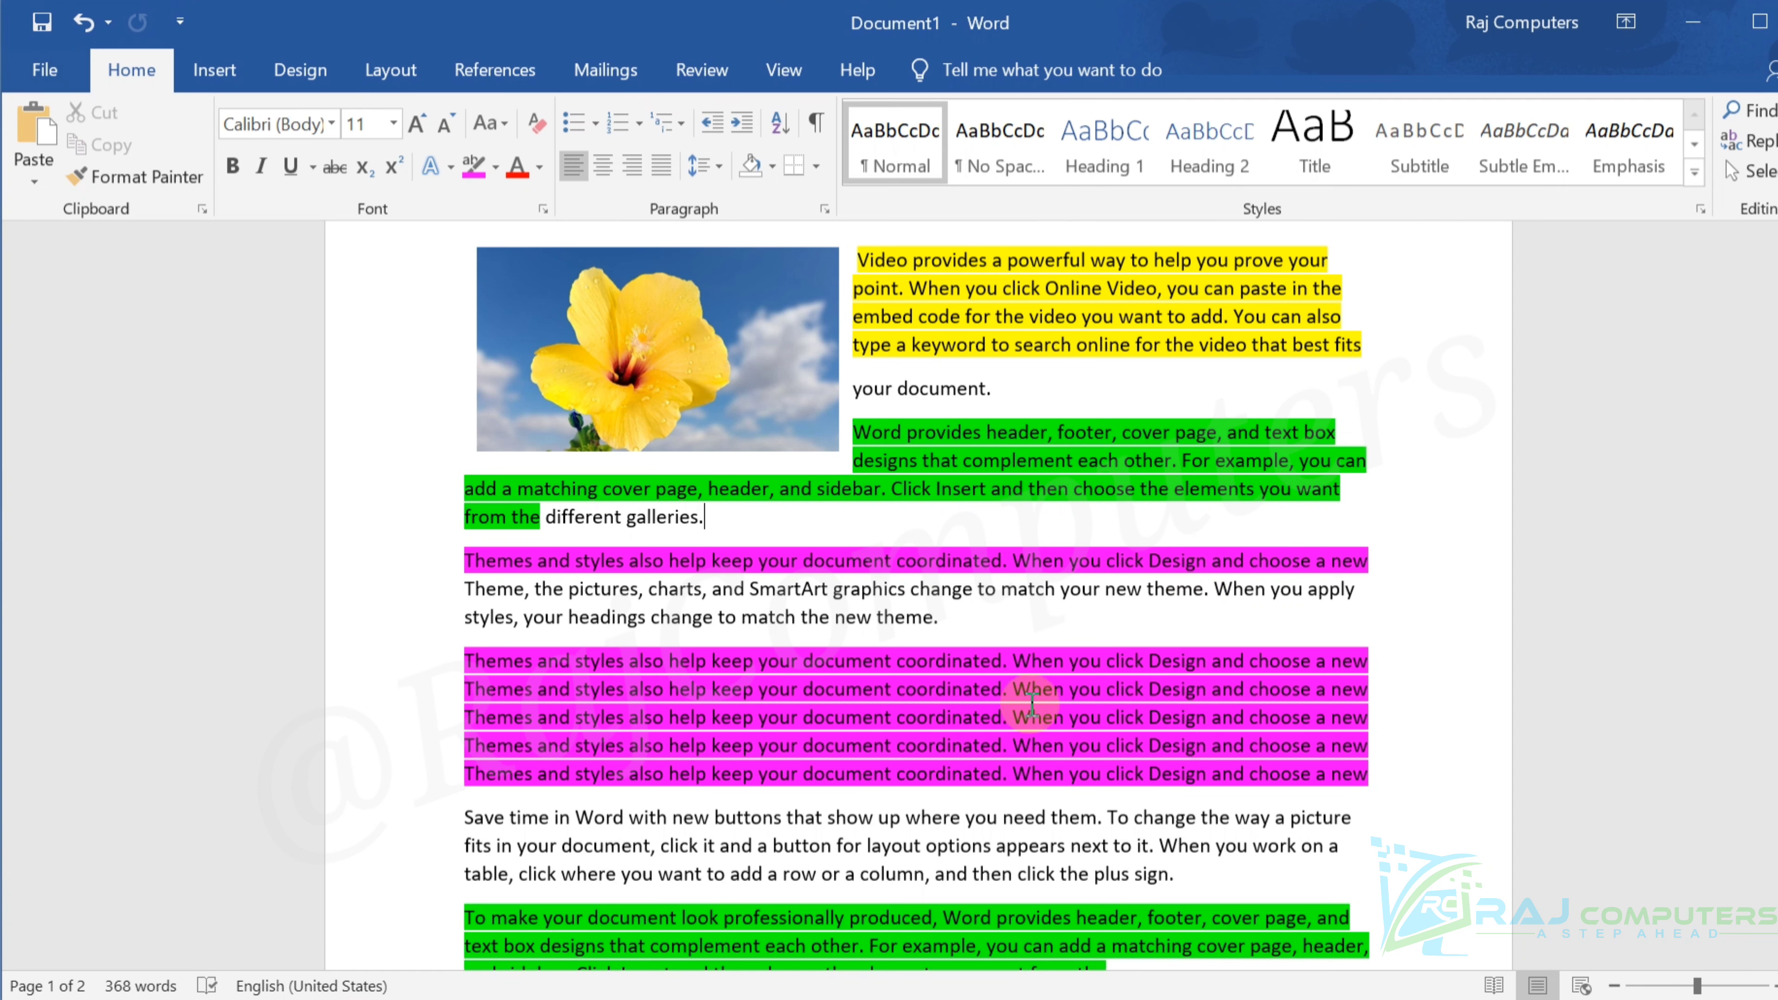
# Insert five blank paragraphs between the "Themes and styles" paragraph and the repeated pink-highlighted lines
pyautogui.scroll(-2, 1015, 700)
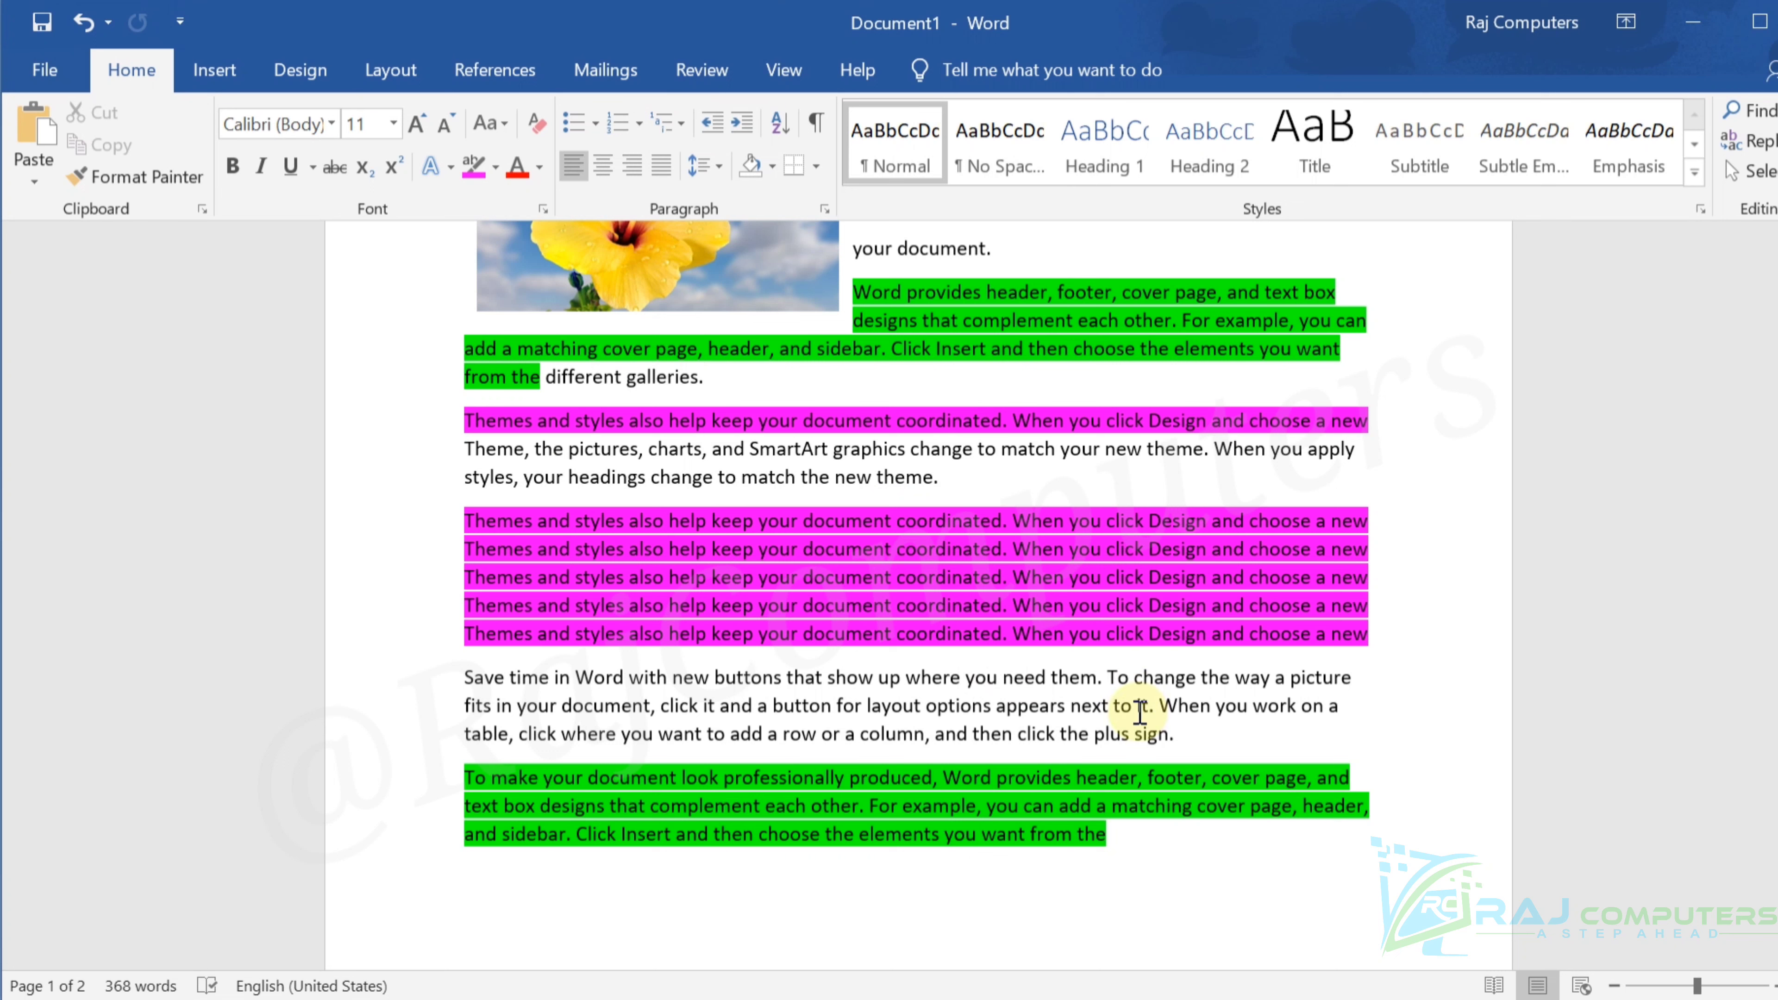
pyautogui.click(969, 484)
pyautogui.press('Return')
pyautogui.press('Return')
pyautogui.press('Return')
pyautogui.press('Return')
pyautogui.press('Return')
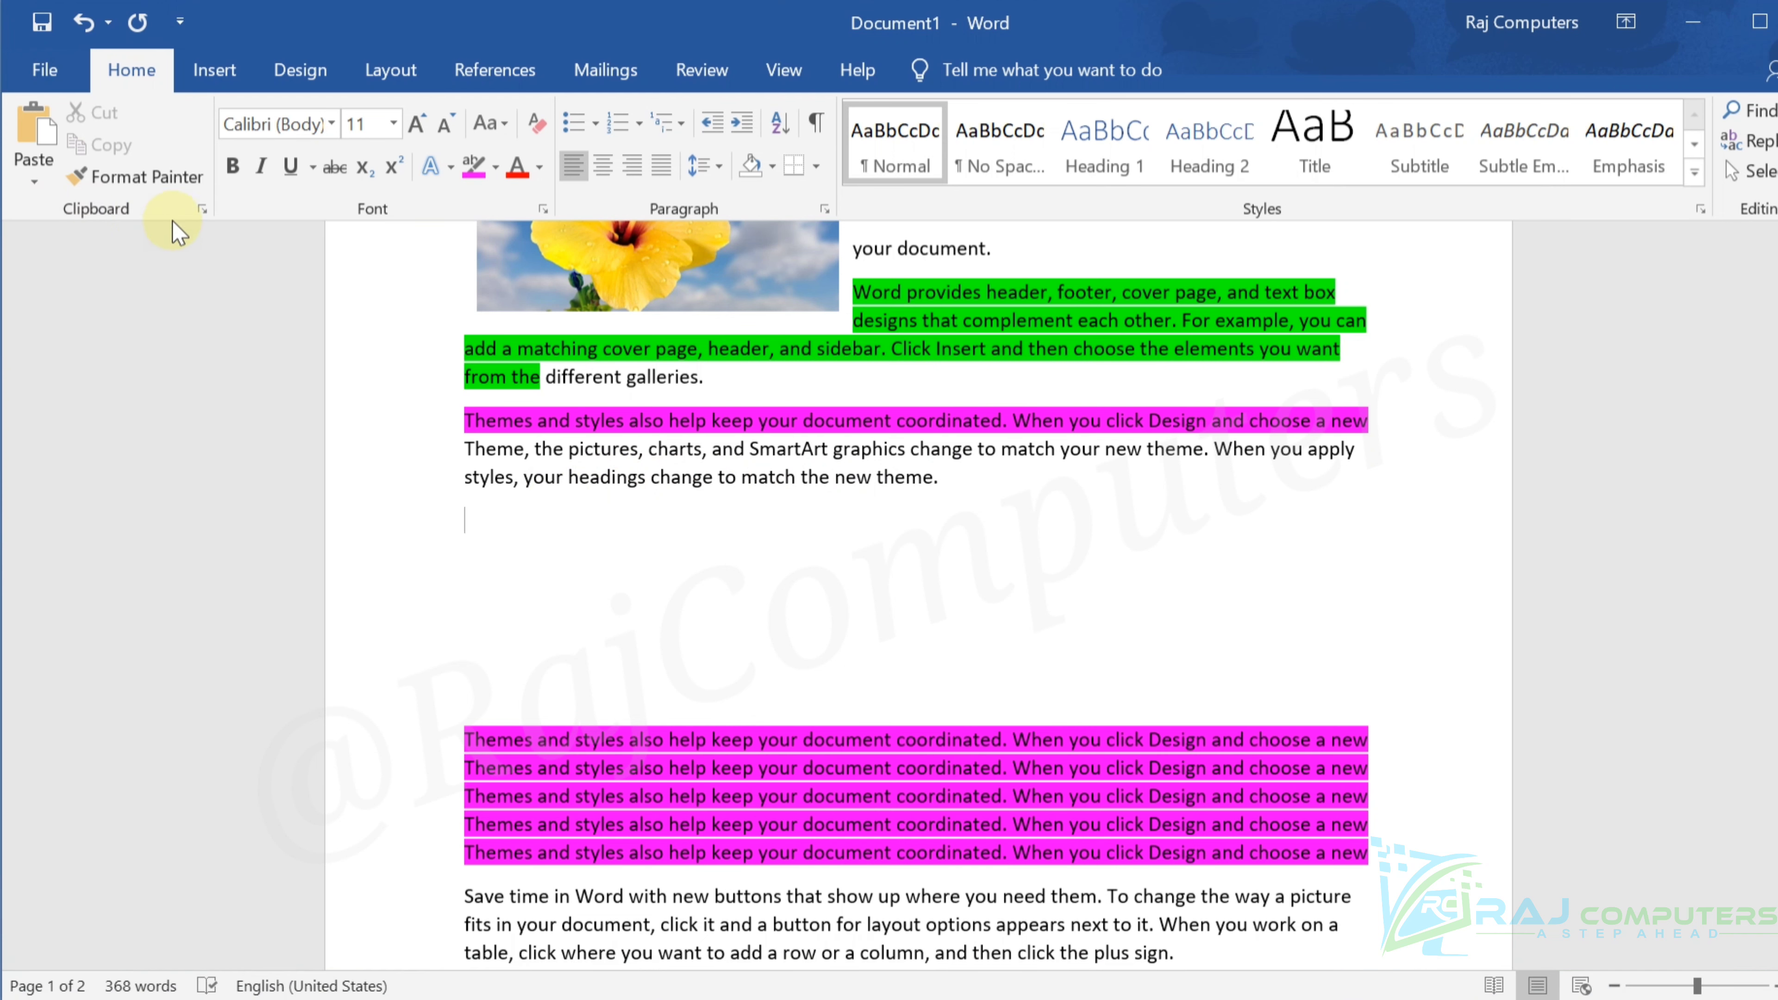
# Show the Clipboard contents and paste the stored "you click Online Video, you" item below the "Themes and styles" paragraph
pyautogui.click(202, 210)
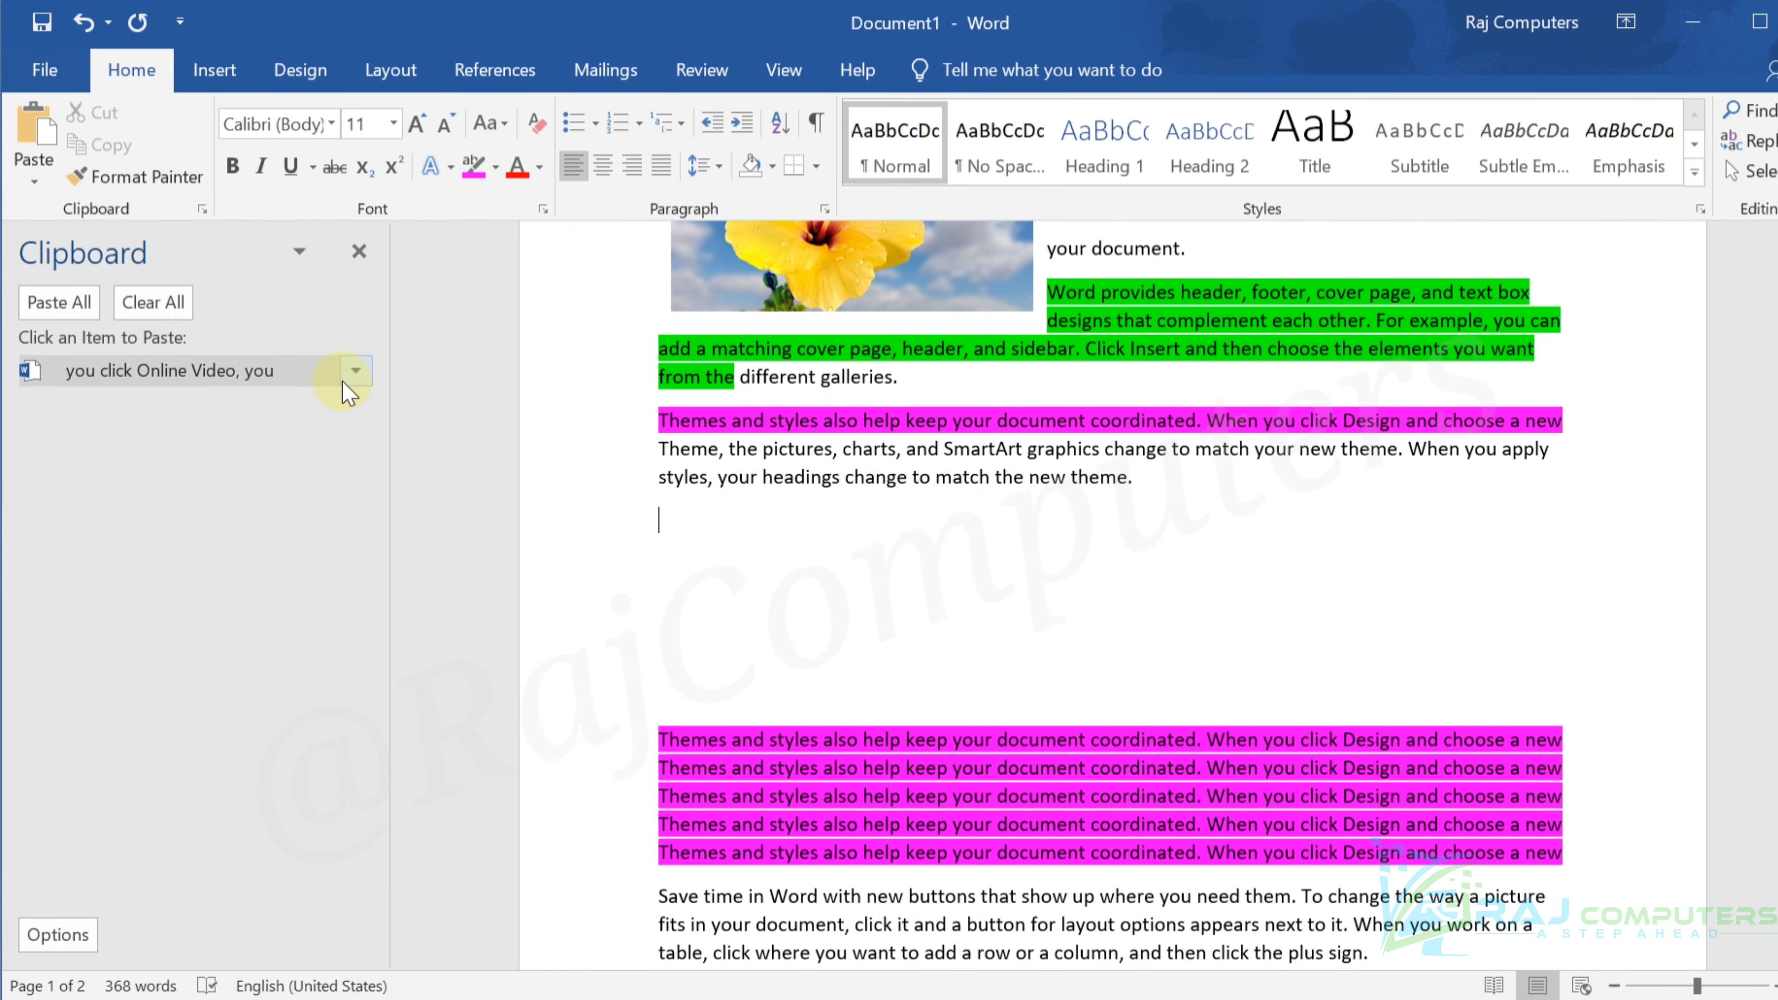
pyautogui.click(187, 371)
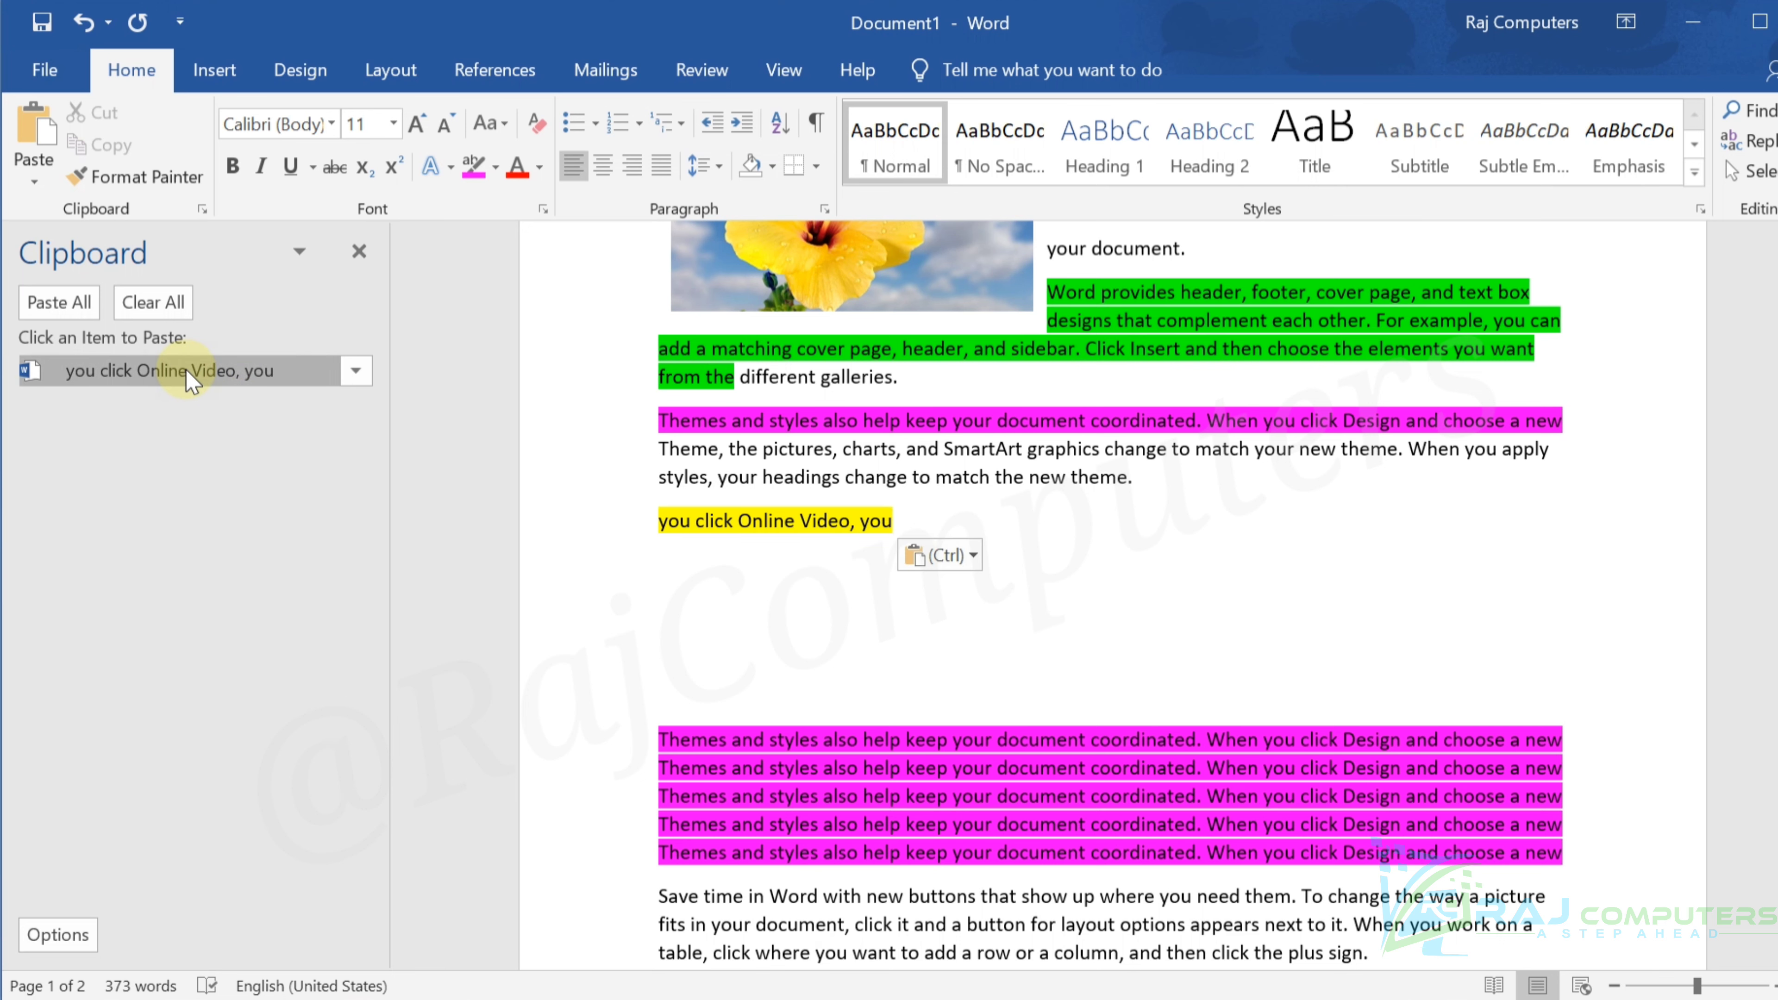
# Copy the yellow text from "Video provides" through "online for the video", and separately copy part of the repeated pink-highlighted lines
pyautogui.scroll(3, 1190, 393)
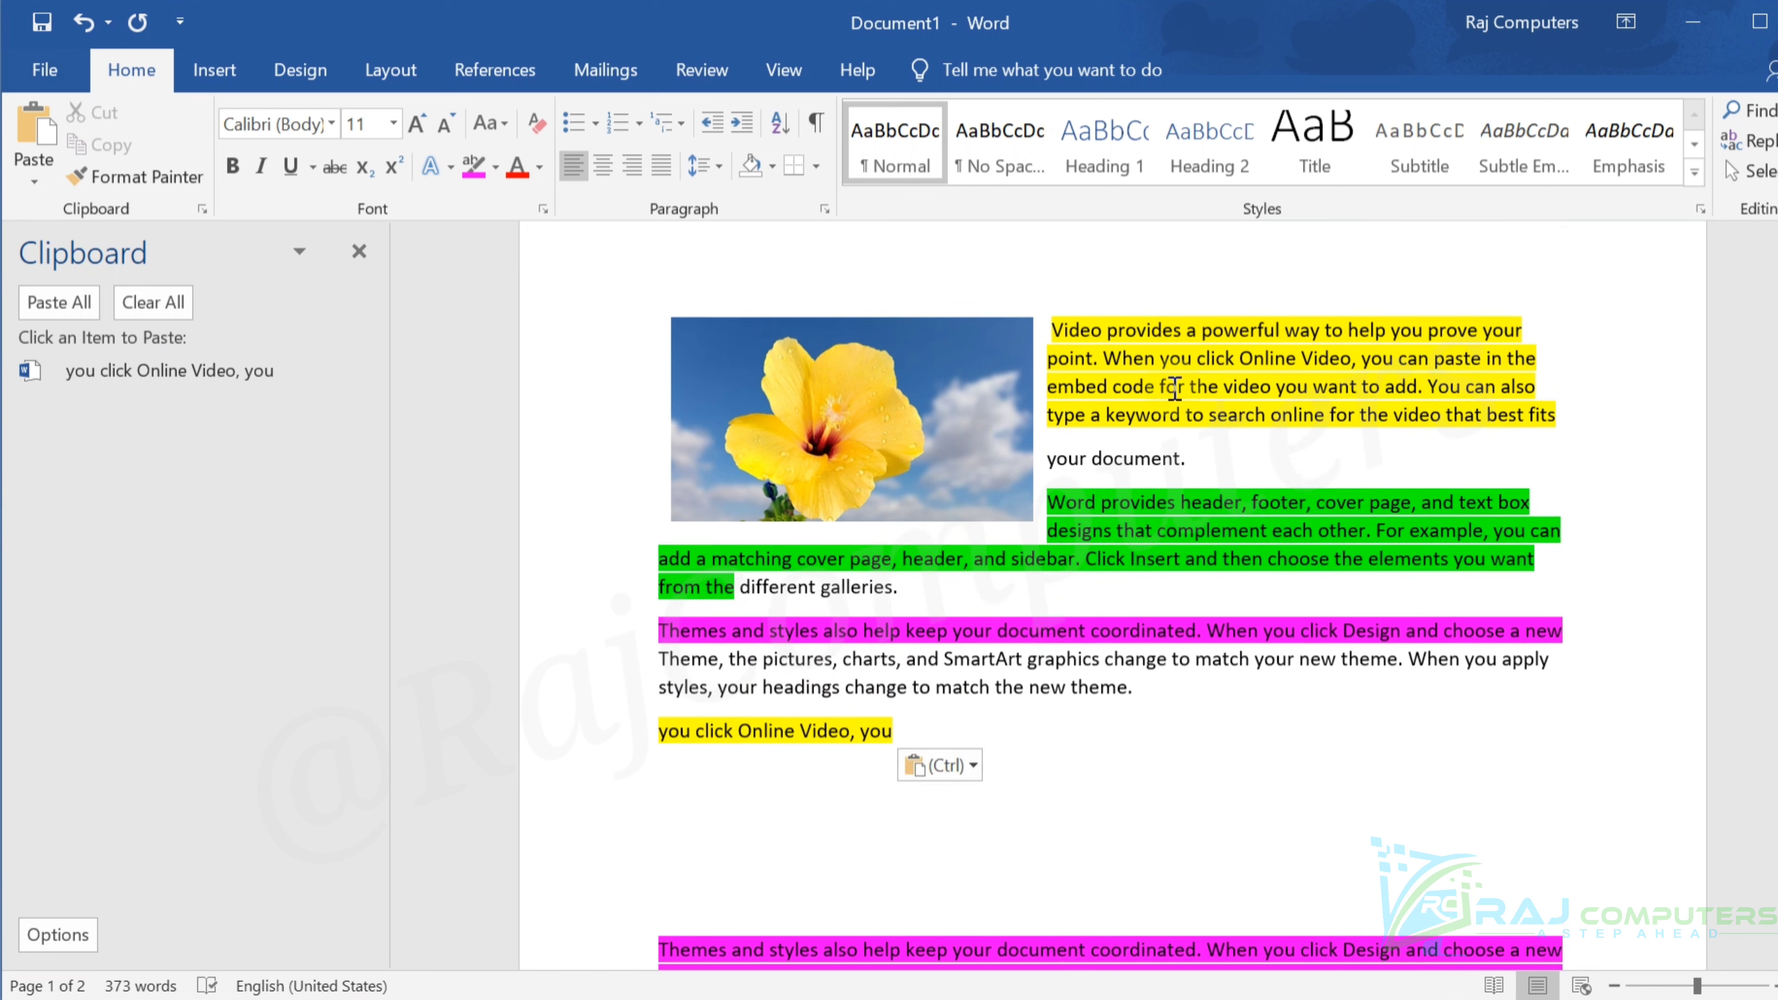
pyautogui.moveTo(1066, 332); pyautogui.dragTo(1442, 417)
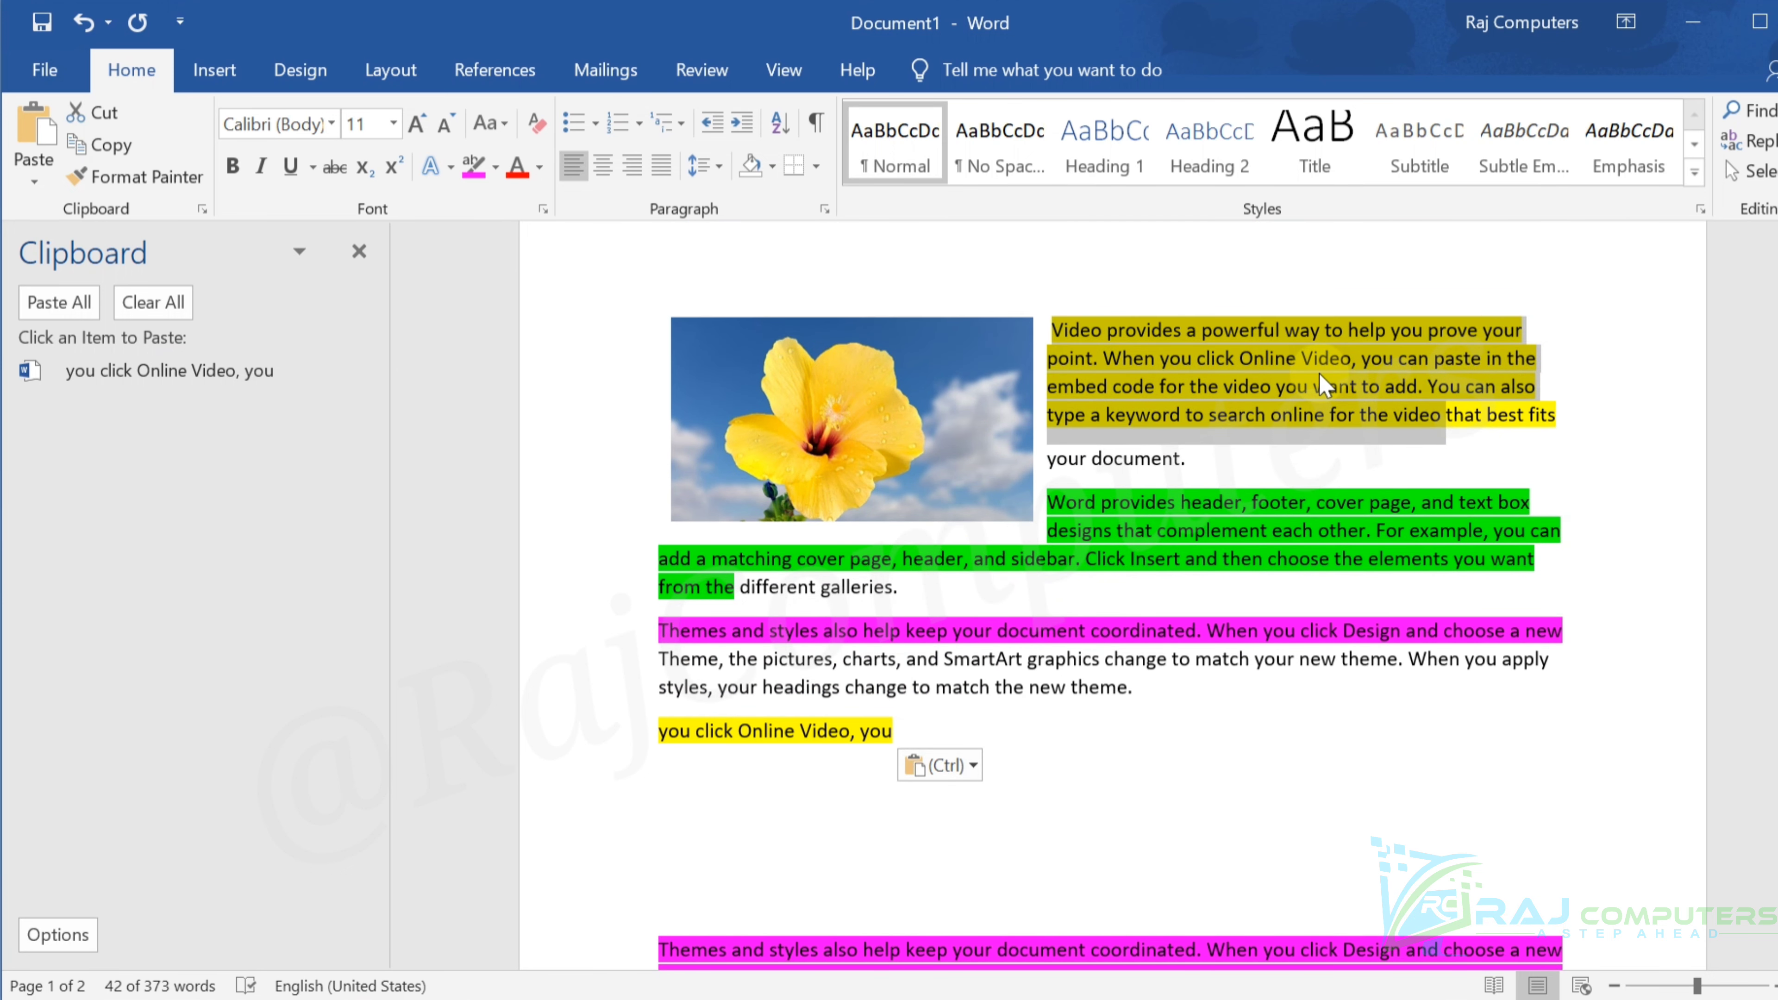
pyautogui.hotkey('ctrl', 'c')
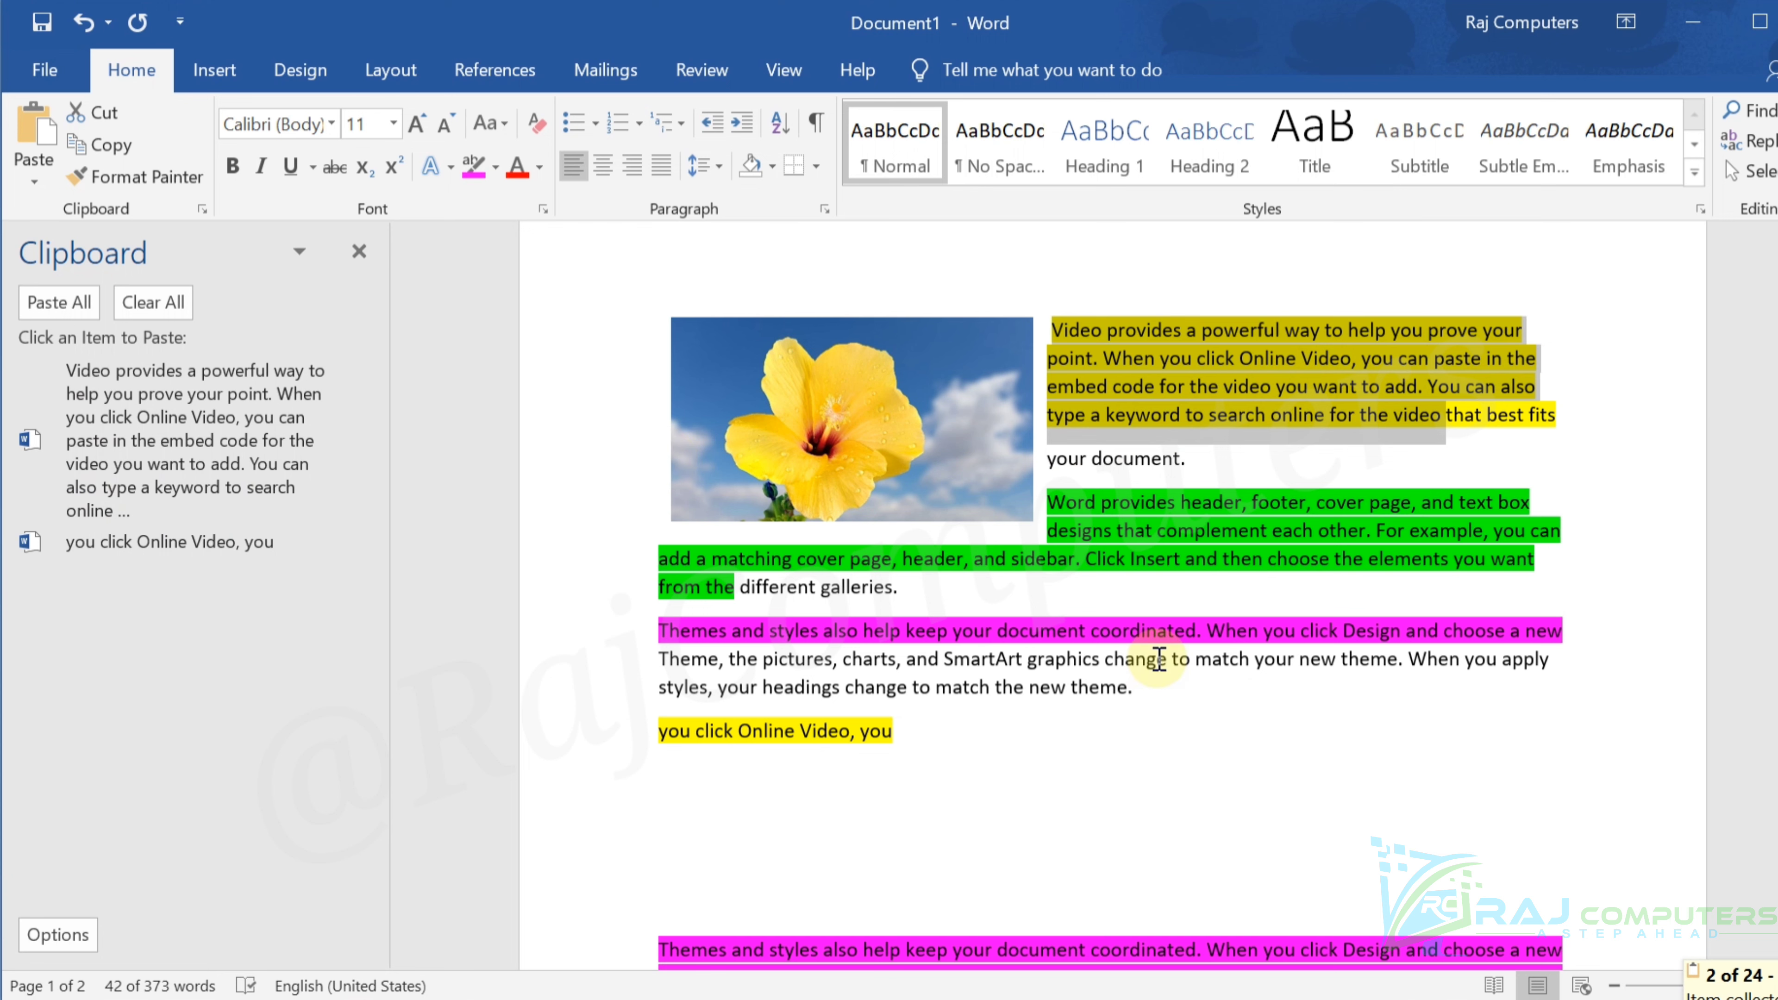
pyautogui.scroll(-3, 1159, 658)
pyautogui.moveTo(733, 768); pyautogui.dragTo(1263, 825)
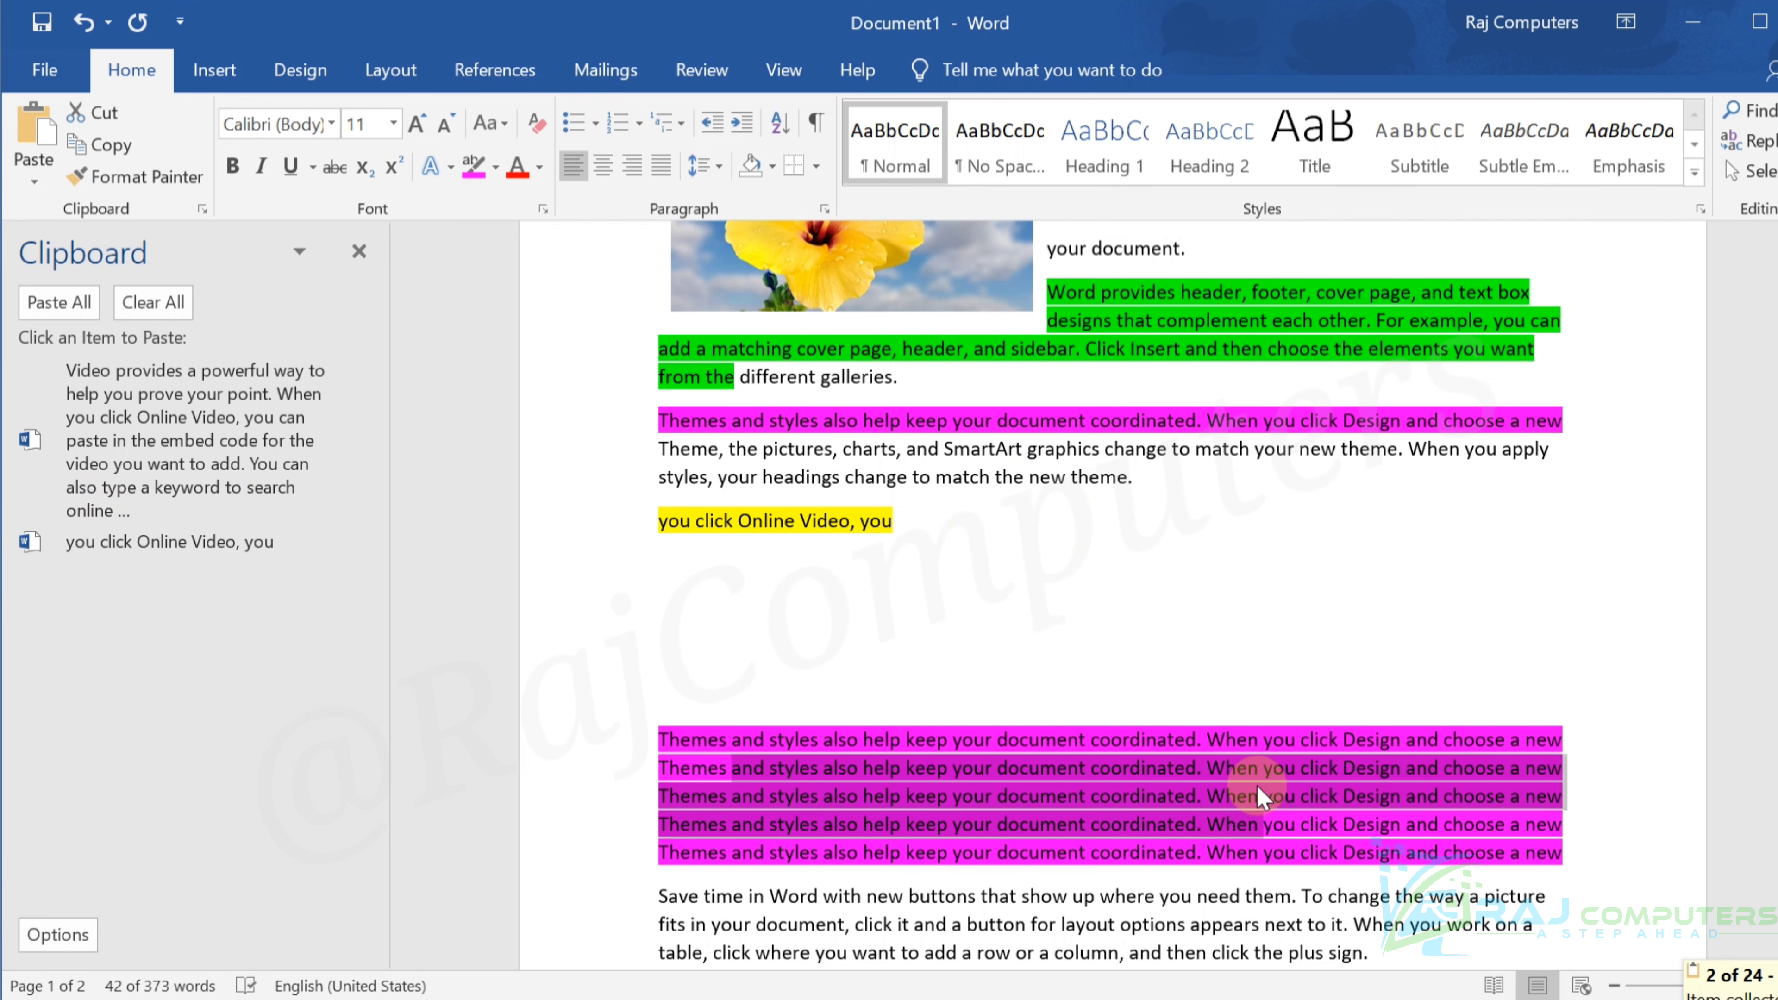
pyautogui.hotkey('ctrl', 'c')
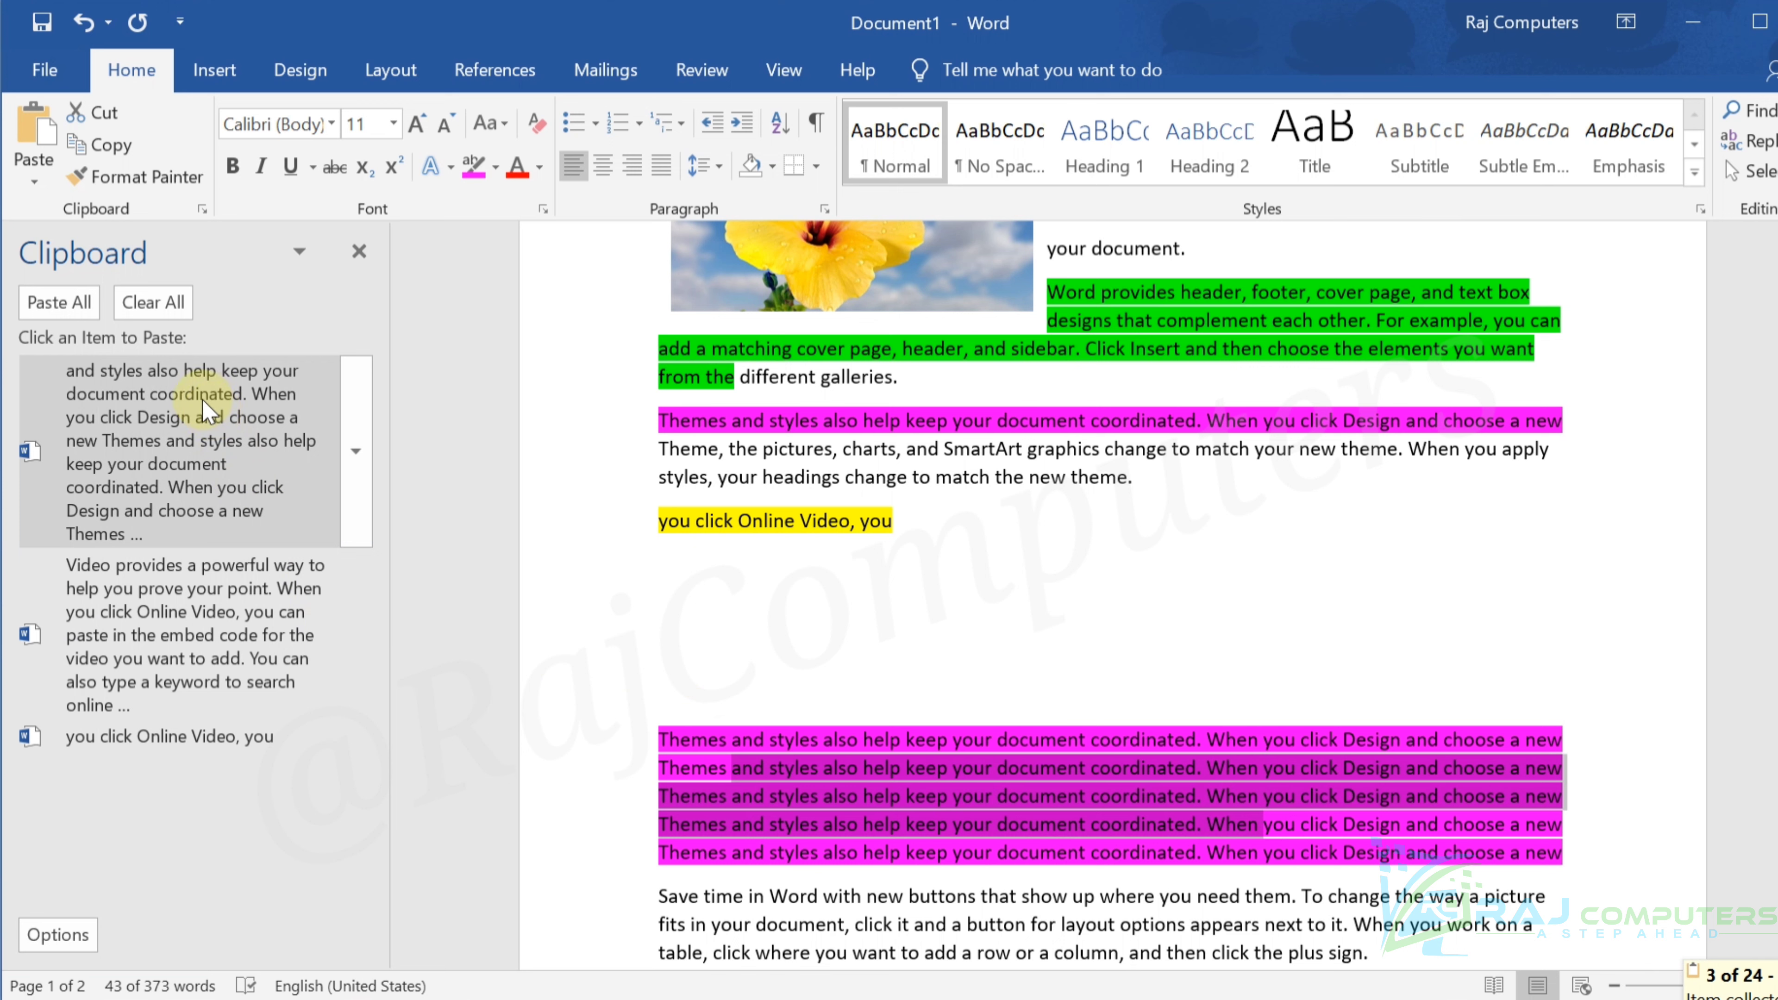
# Paste the stored "Video provides a powerful way" item into the blank area above the repeated pink-highlighted lines
pyautogui.click(706, 639)
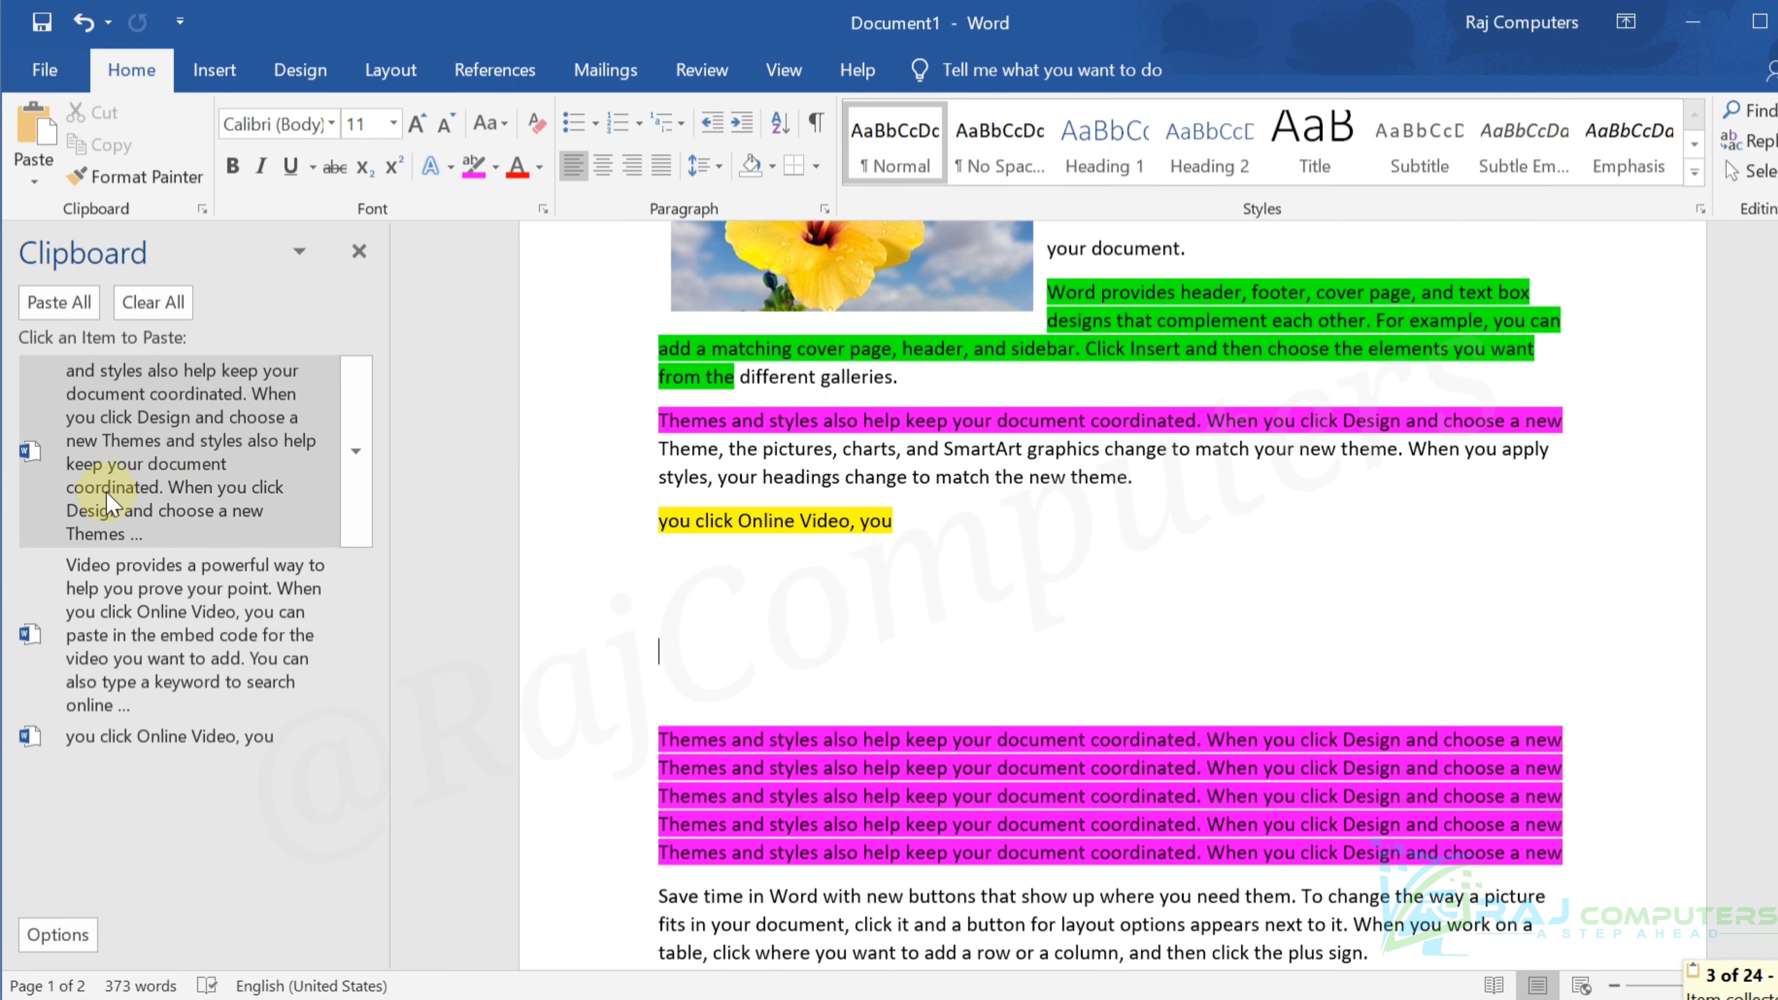
pyautogui.click(172, 626)
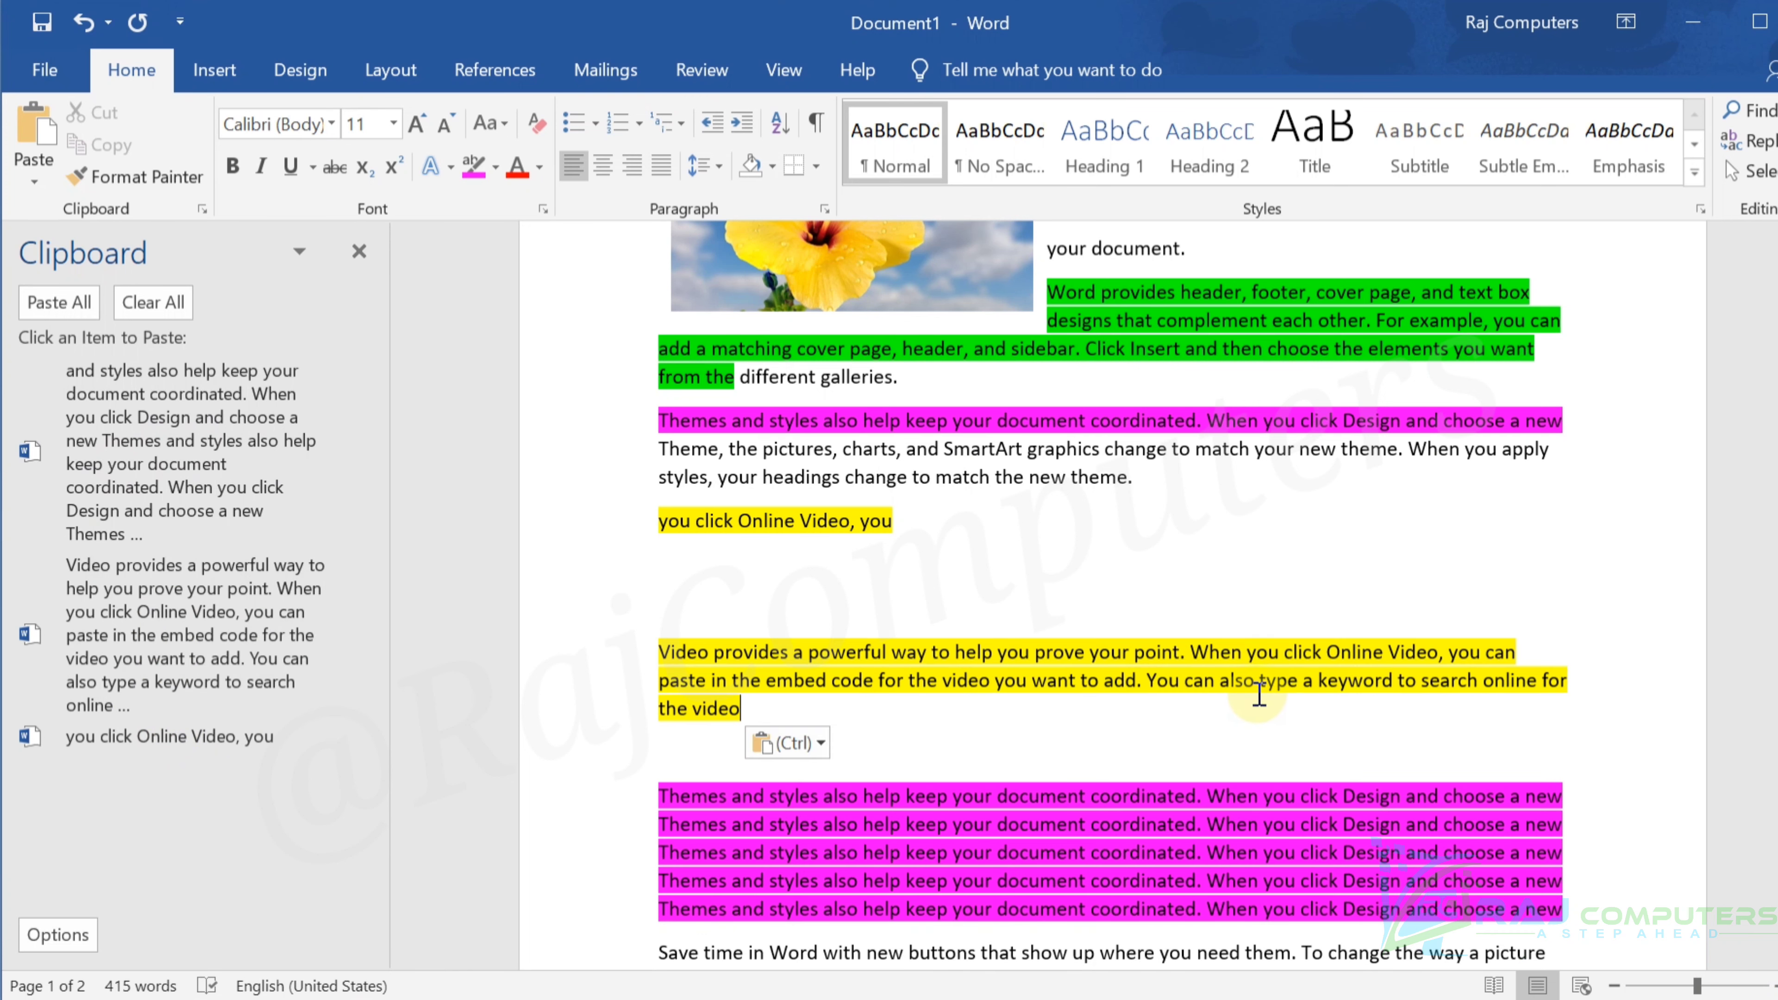
pyautogui.scroll(-4, 1258, 693)
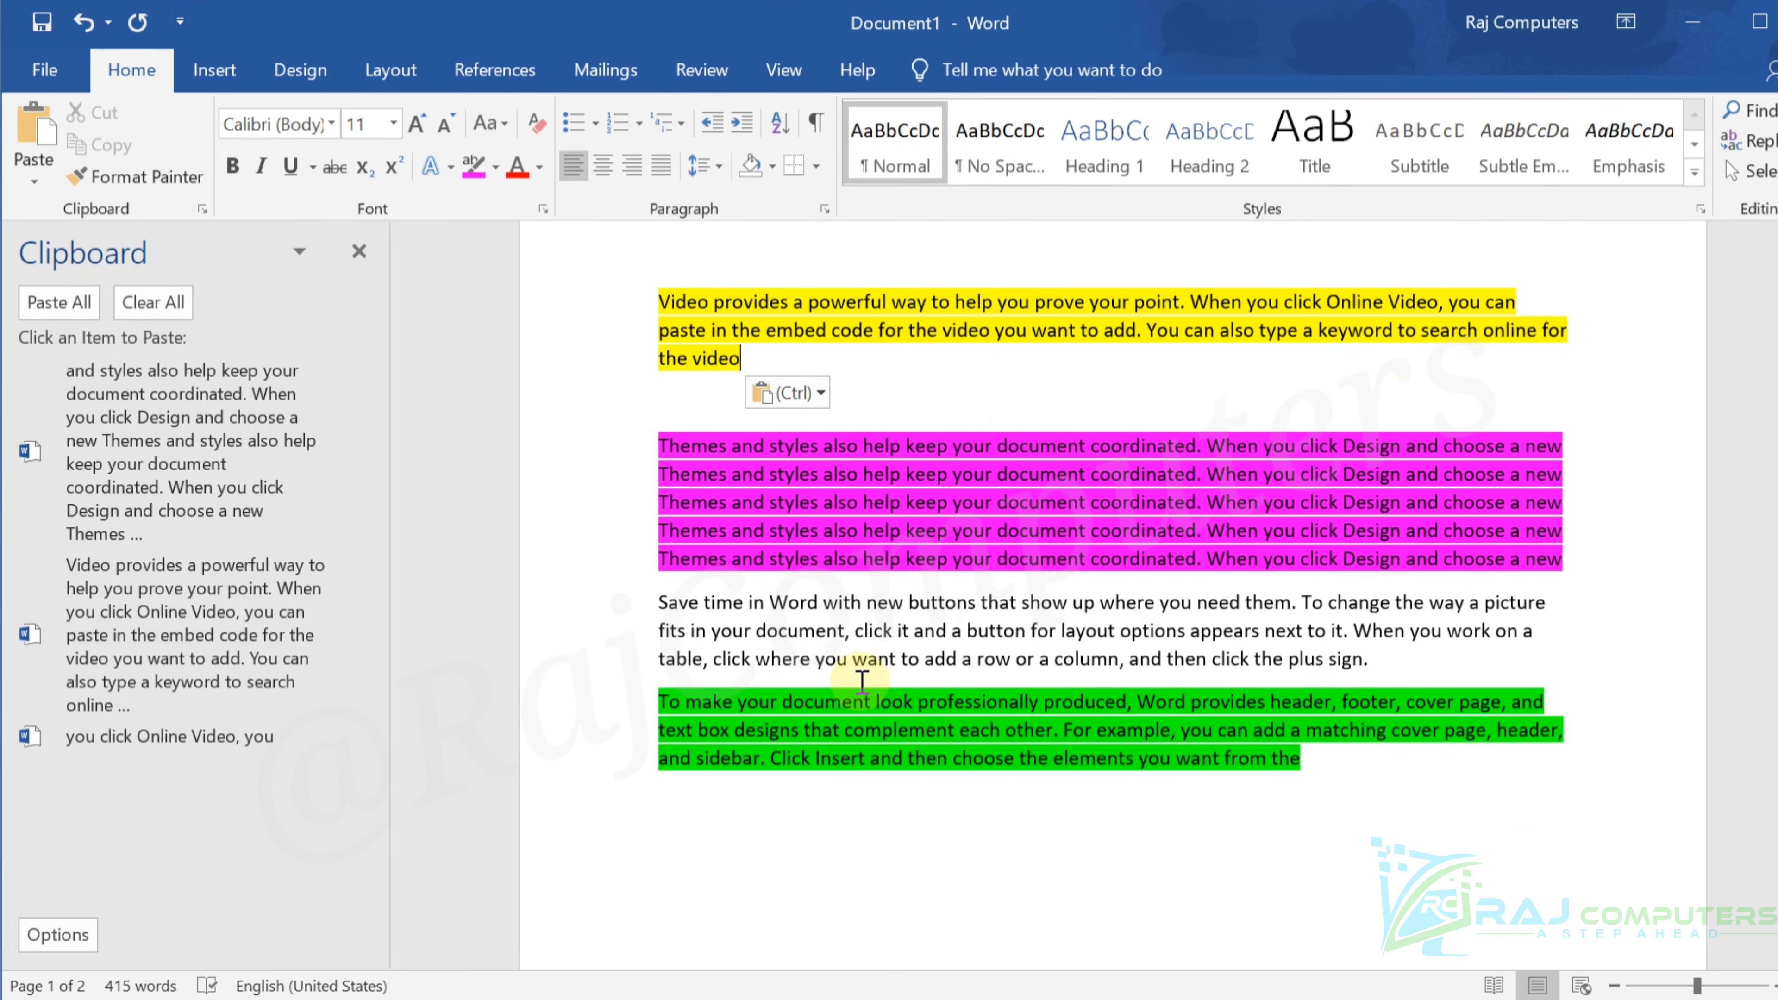
pyautogui.scroll(1, 1190, 674)
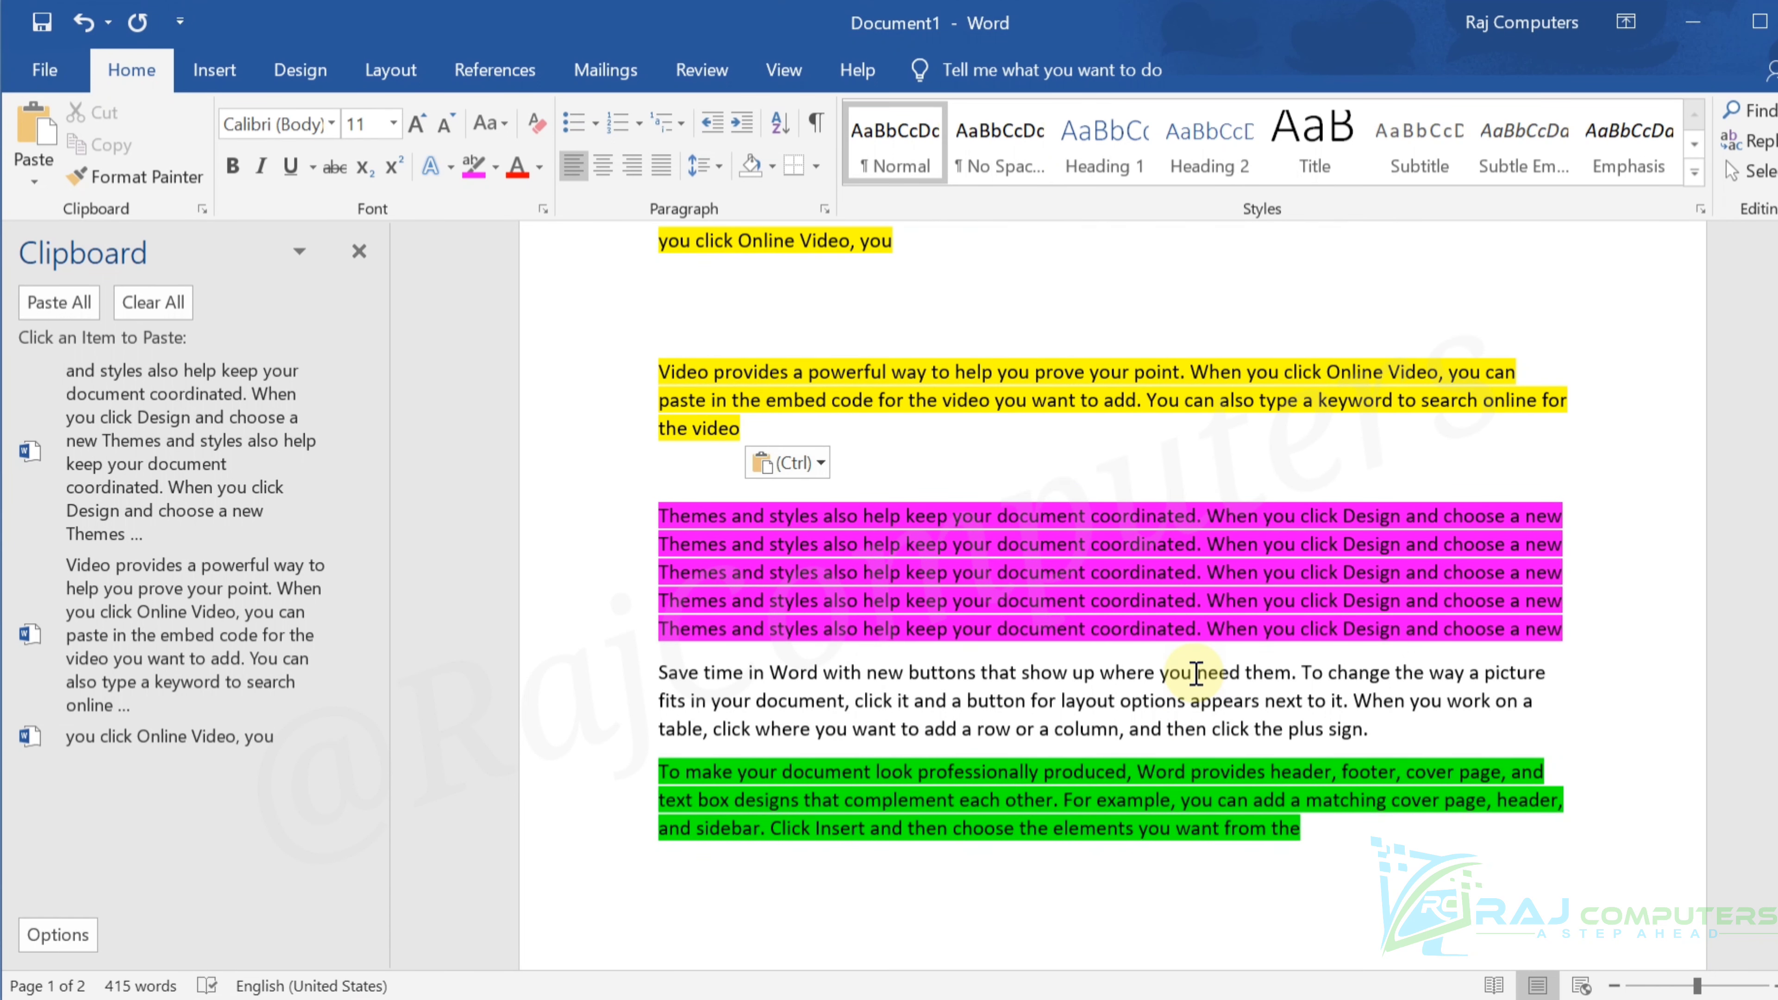
pyautogui.click(1349, 673)
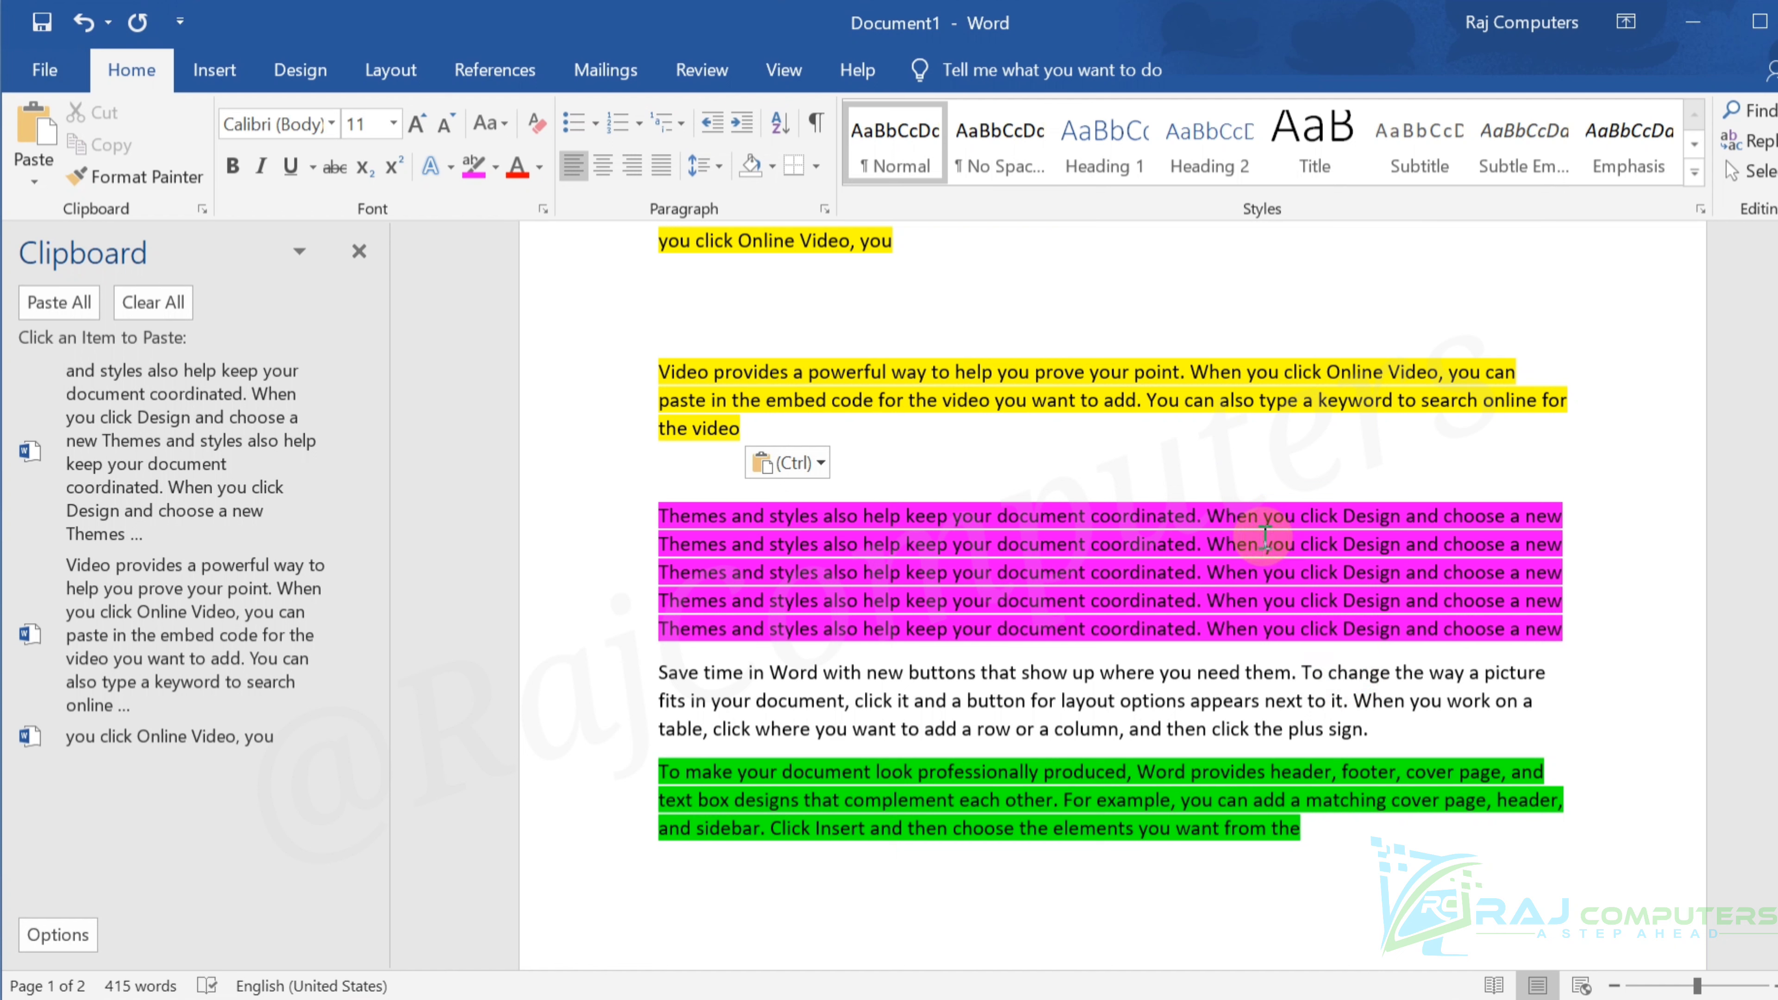
# Remove the yellow highlight from the opening "Video provides" text beside the flower picture and reapply it
pyautogui.scroll(8, 1128, 607)
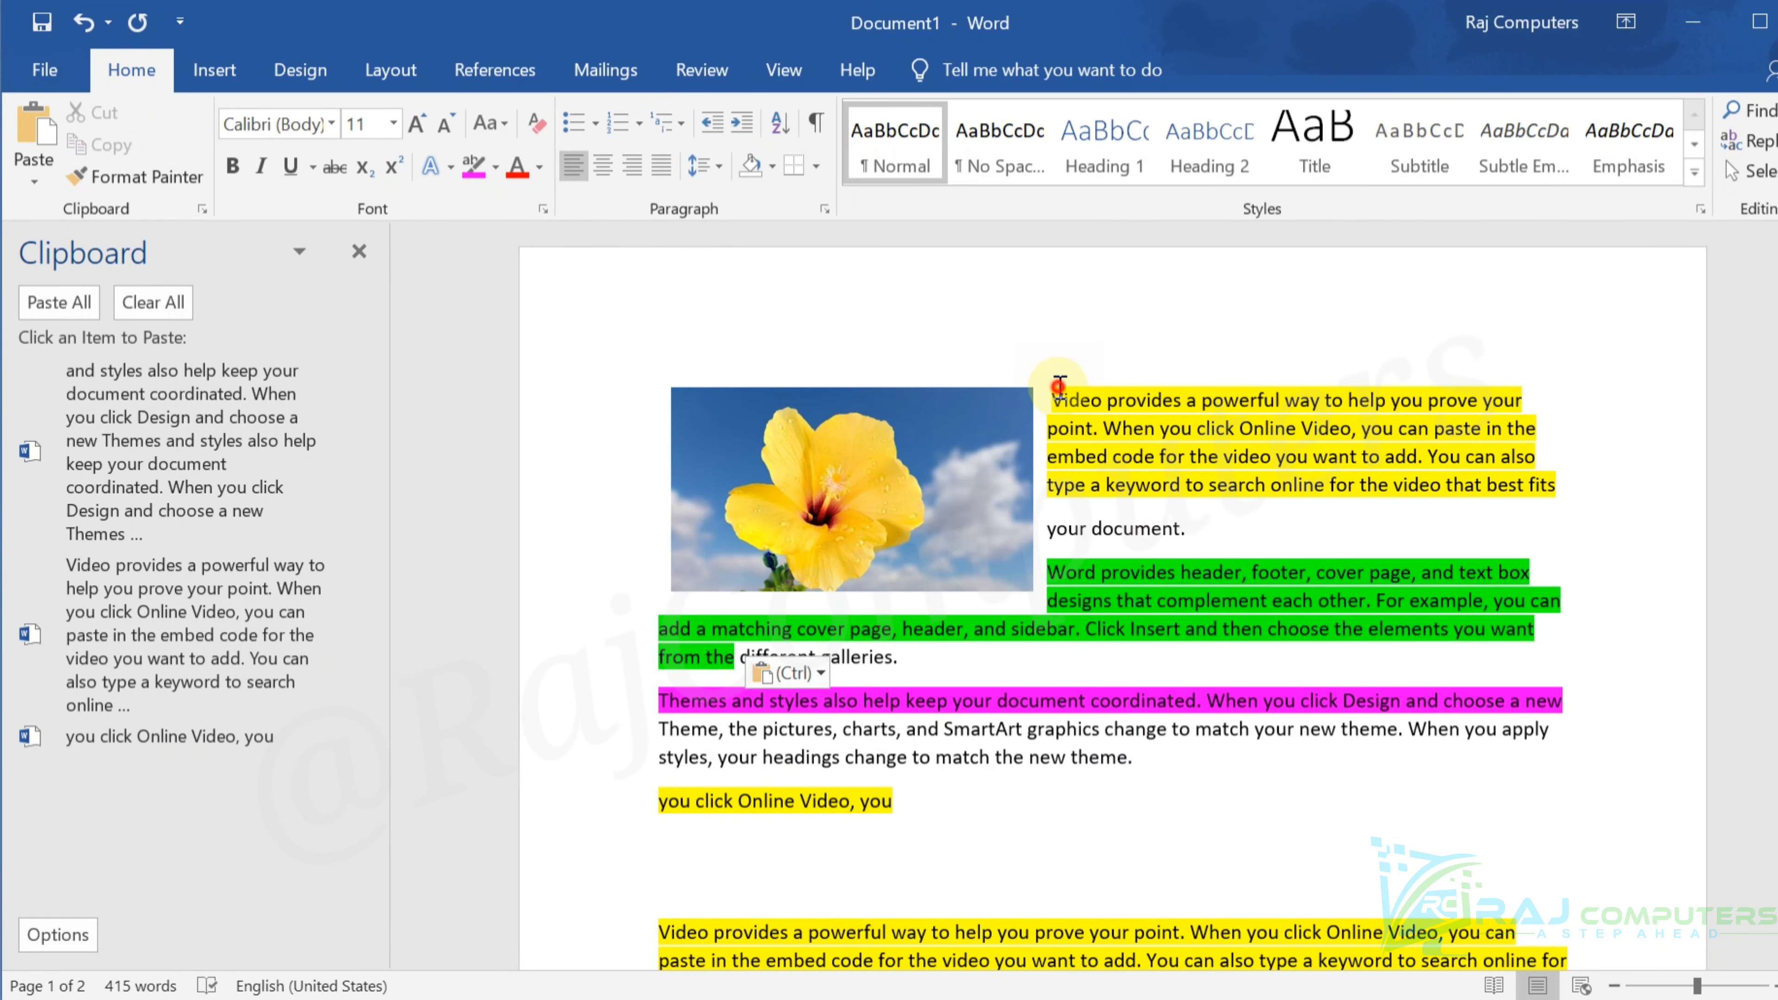
pyautogui.moveTo(1054, 396); pyautogui.dragTo(1611, 480)
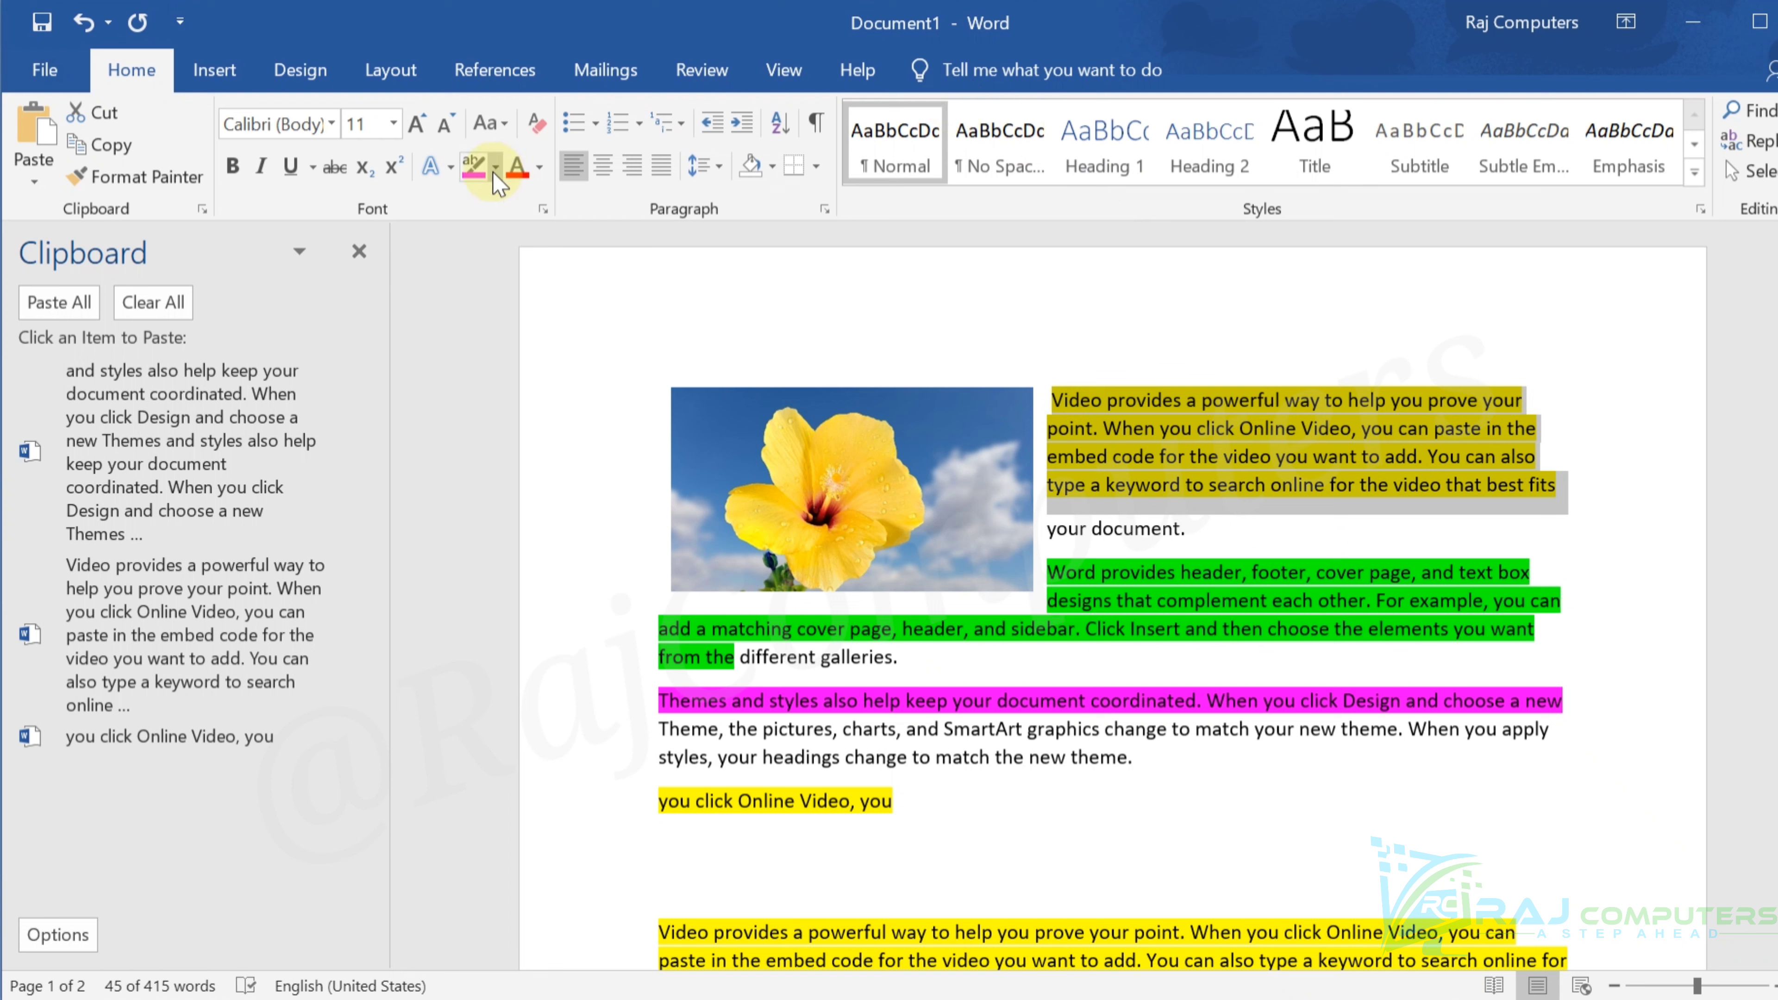
pyautogui.click(494, 171)
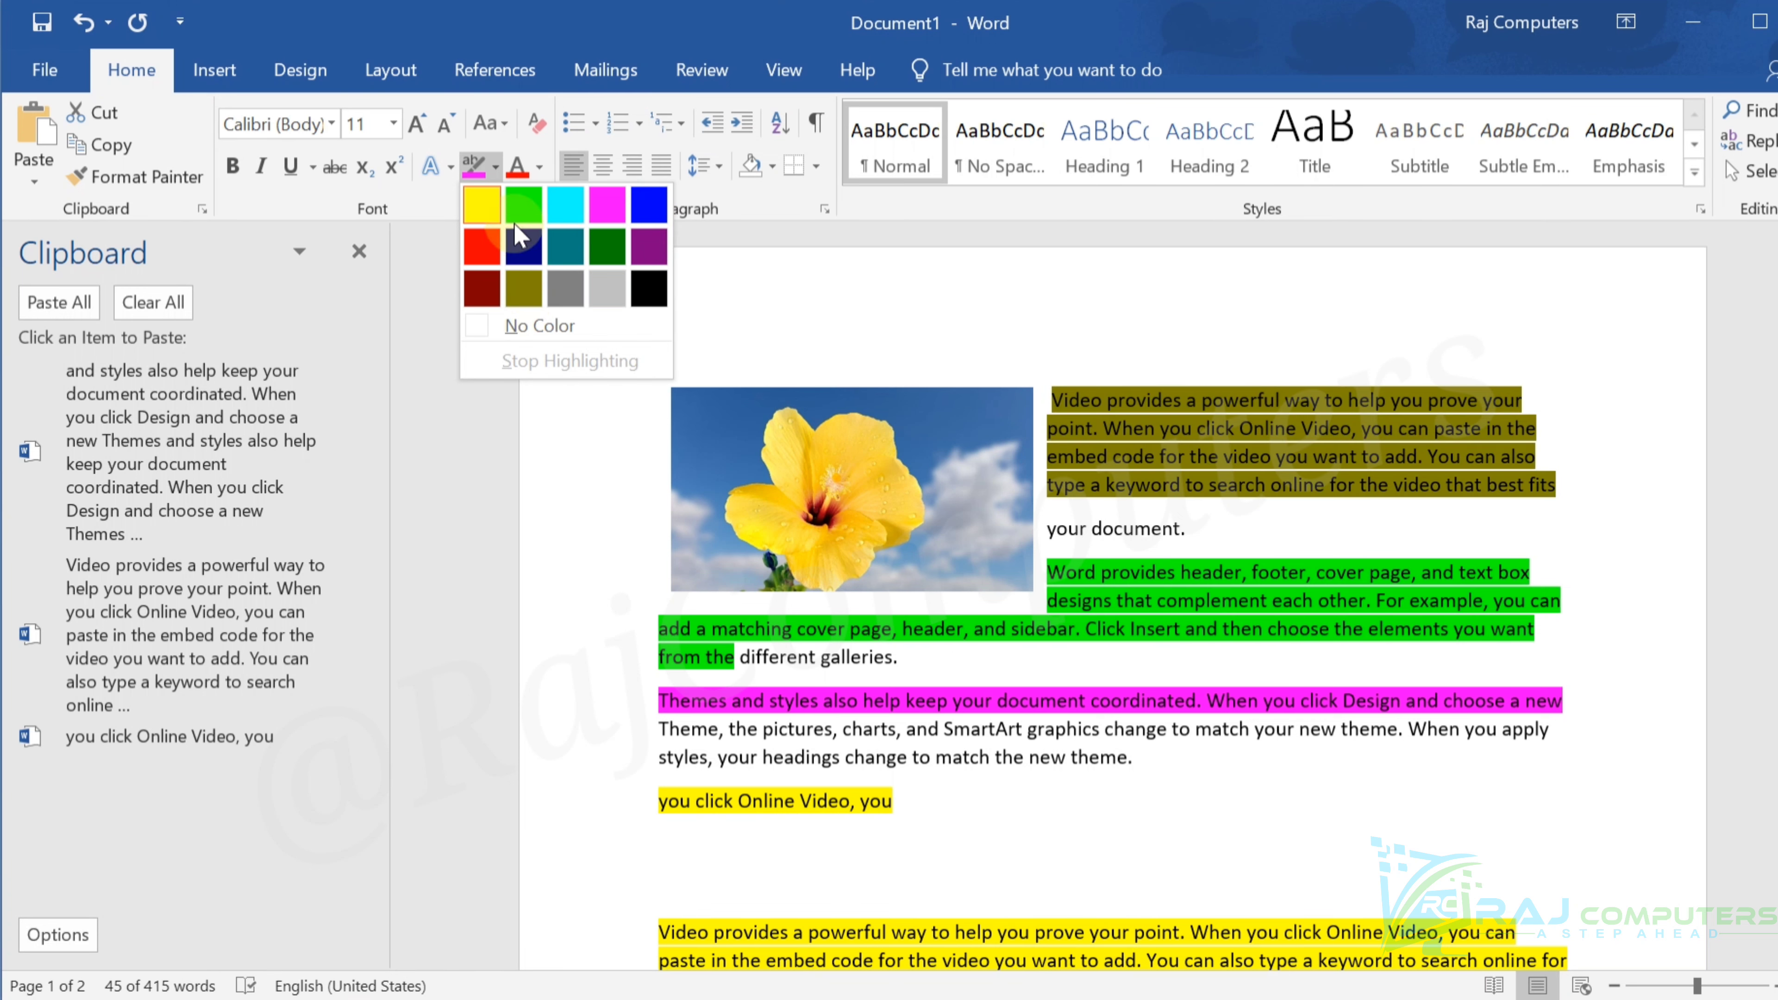
pyautogui.click(952, 350)
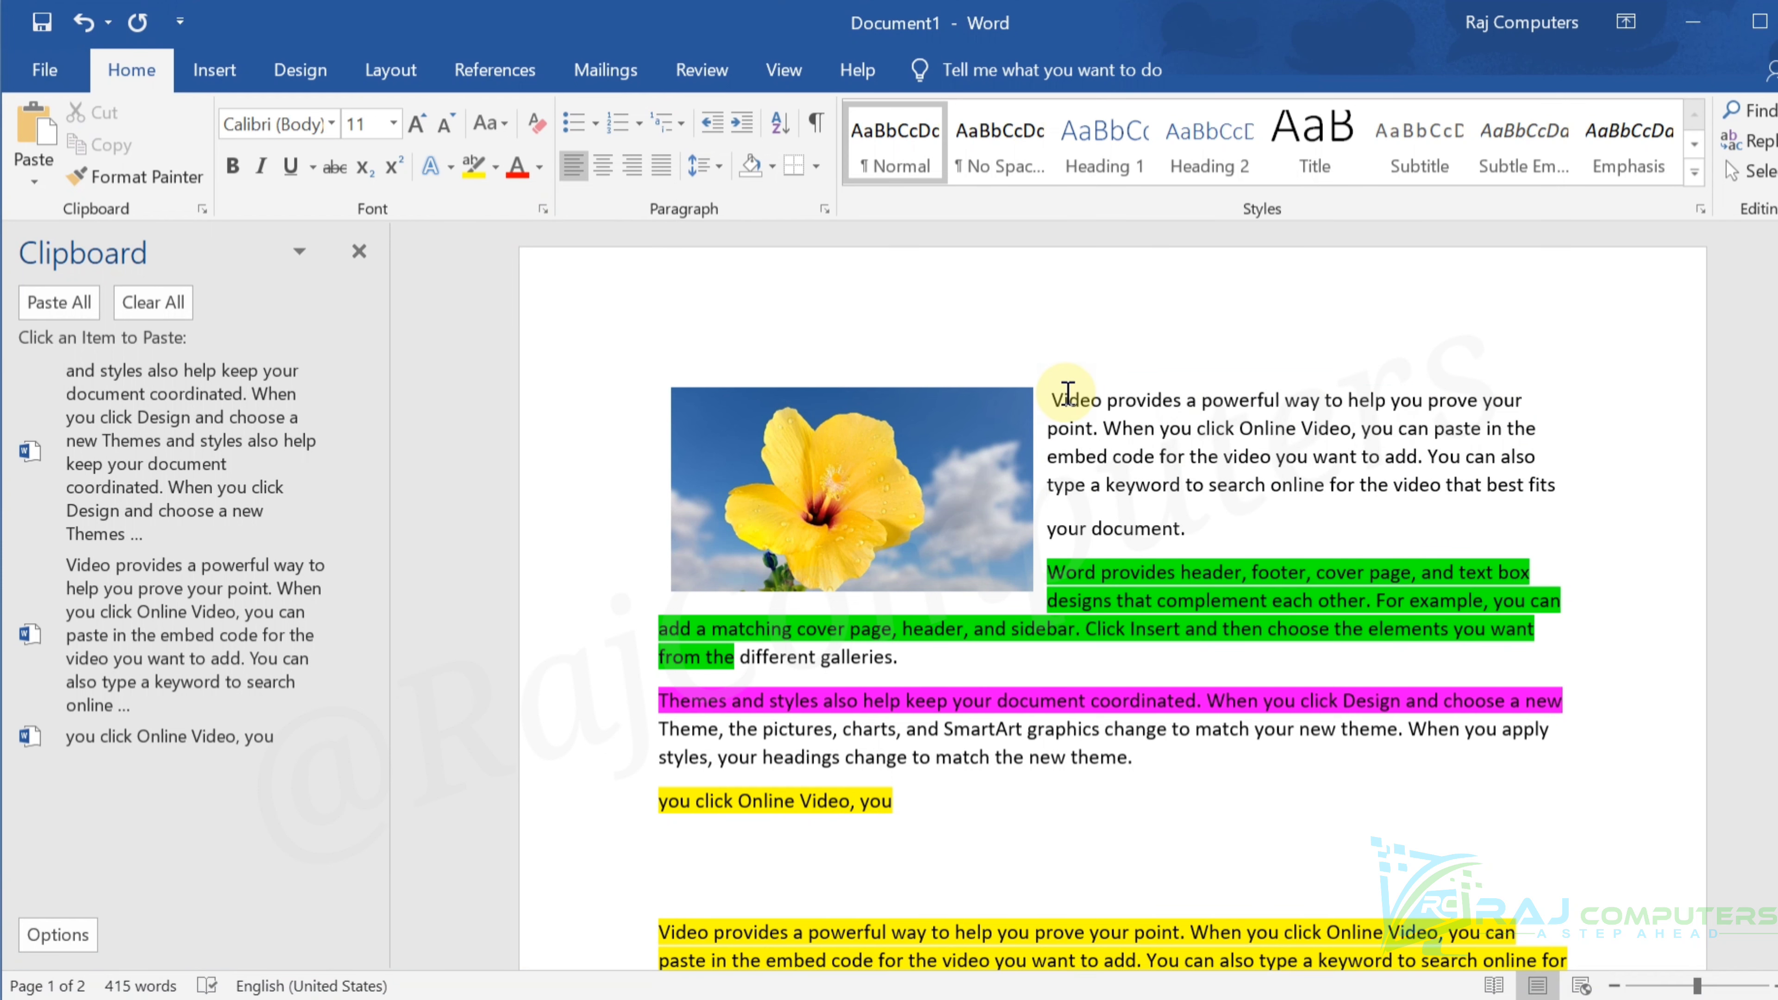
pyautogui.moveTo(1079, 394); pyautogui.dragTo(1556, 484)
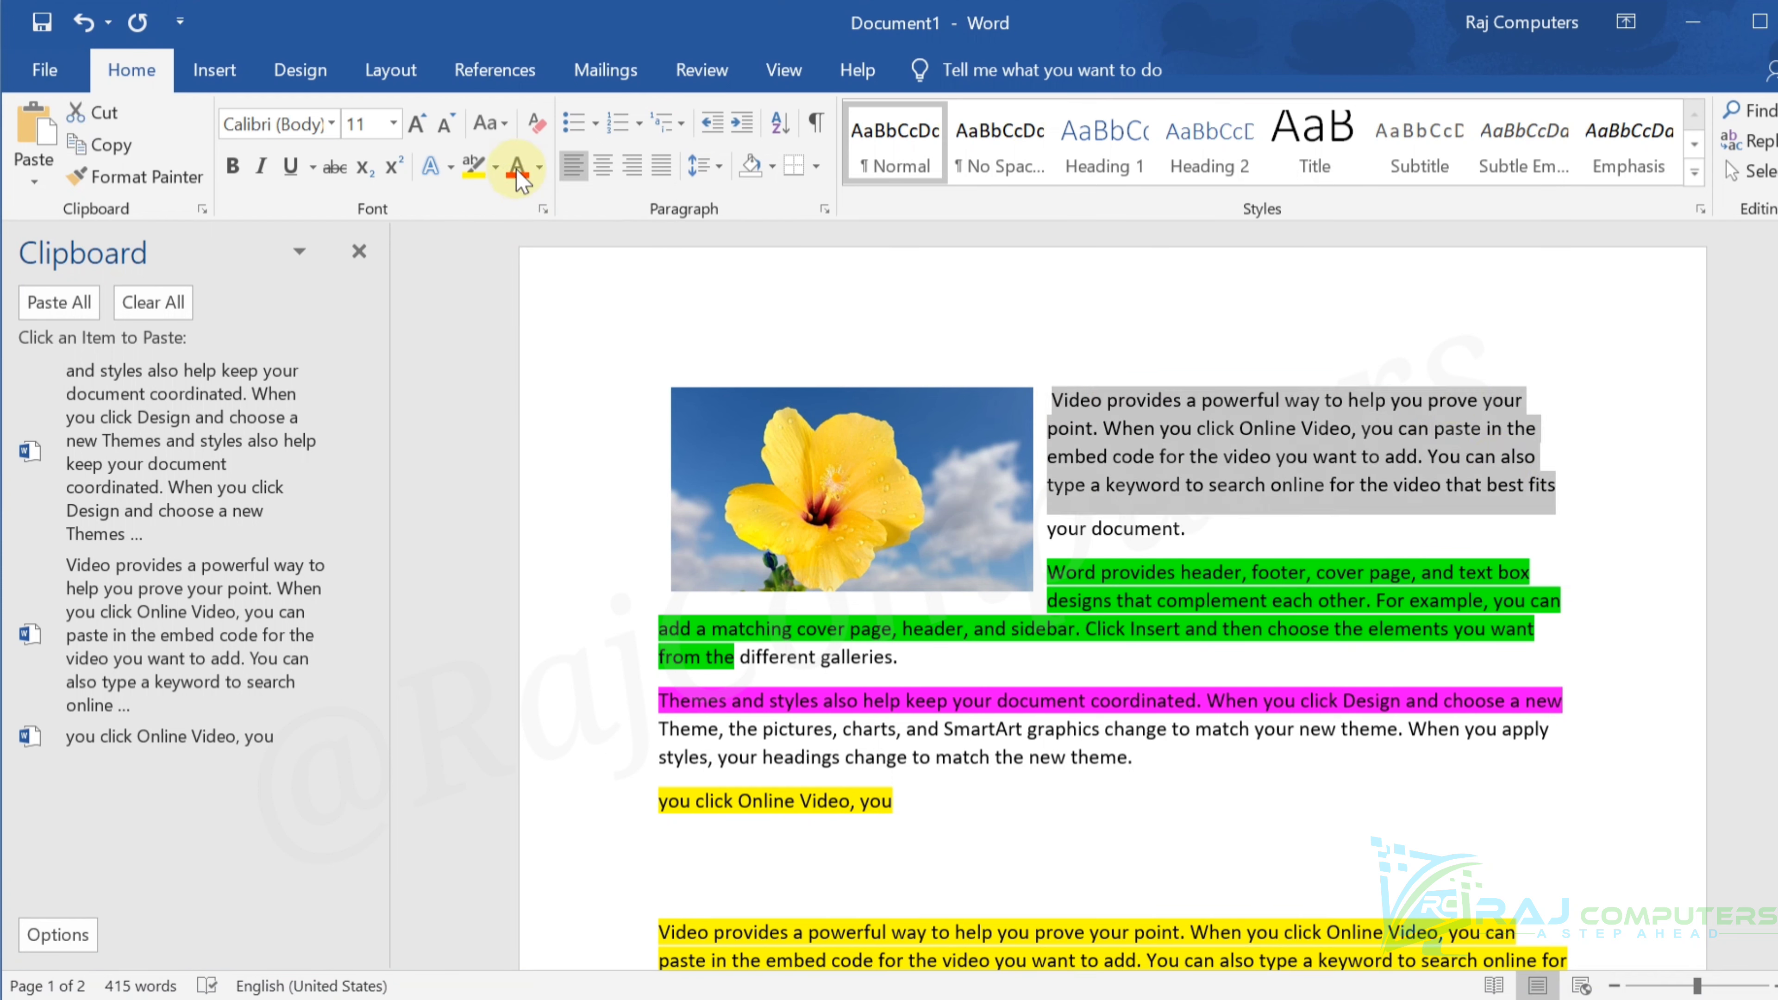
pyautogui.click(479, 168)
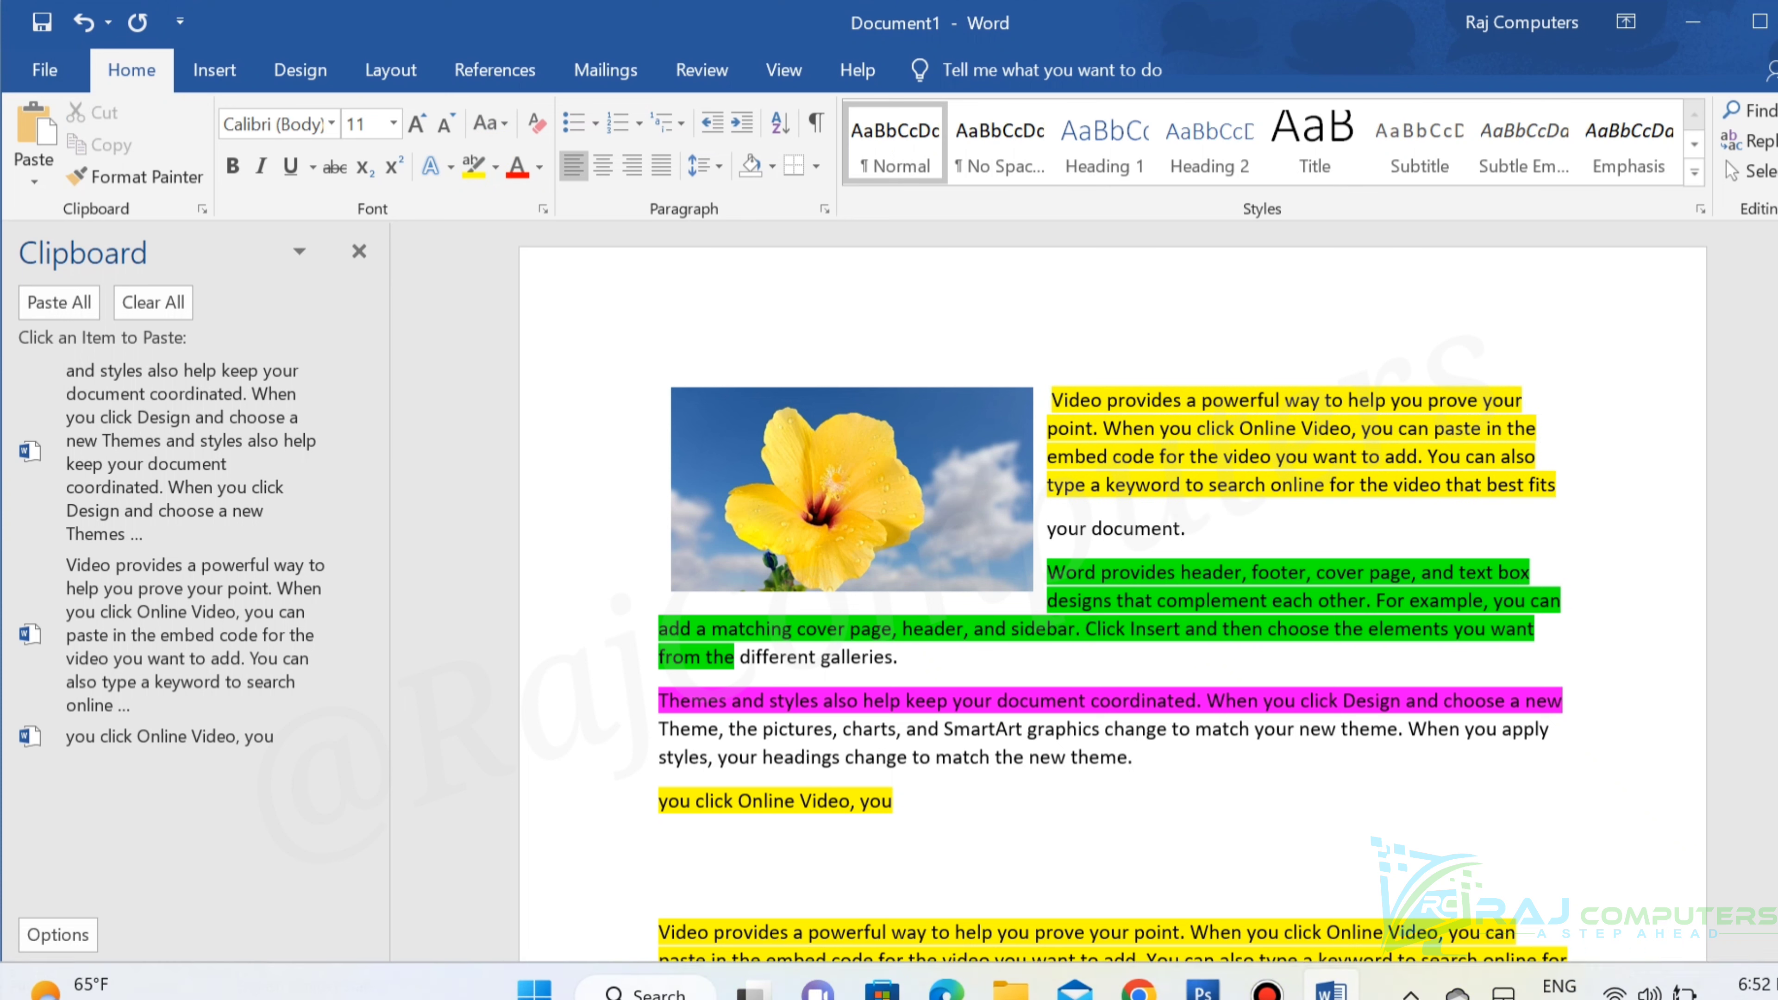
# Copy the yellow-highlighted text from "Video provides" through "that best fits" and paste it below the green-highlighted "To make your document" paragraph
pyautogui.moveTo(1057, 399); pyautogui.dragTo(1601, 503)
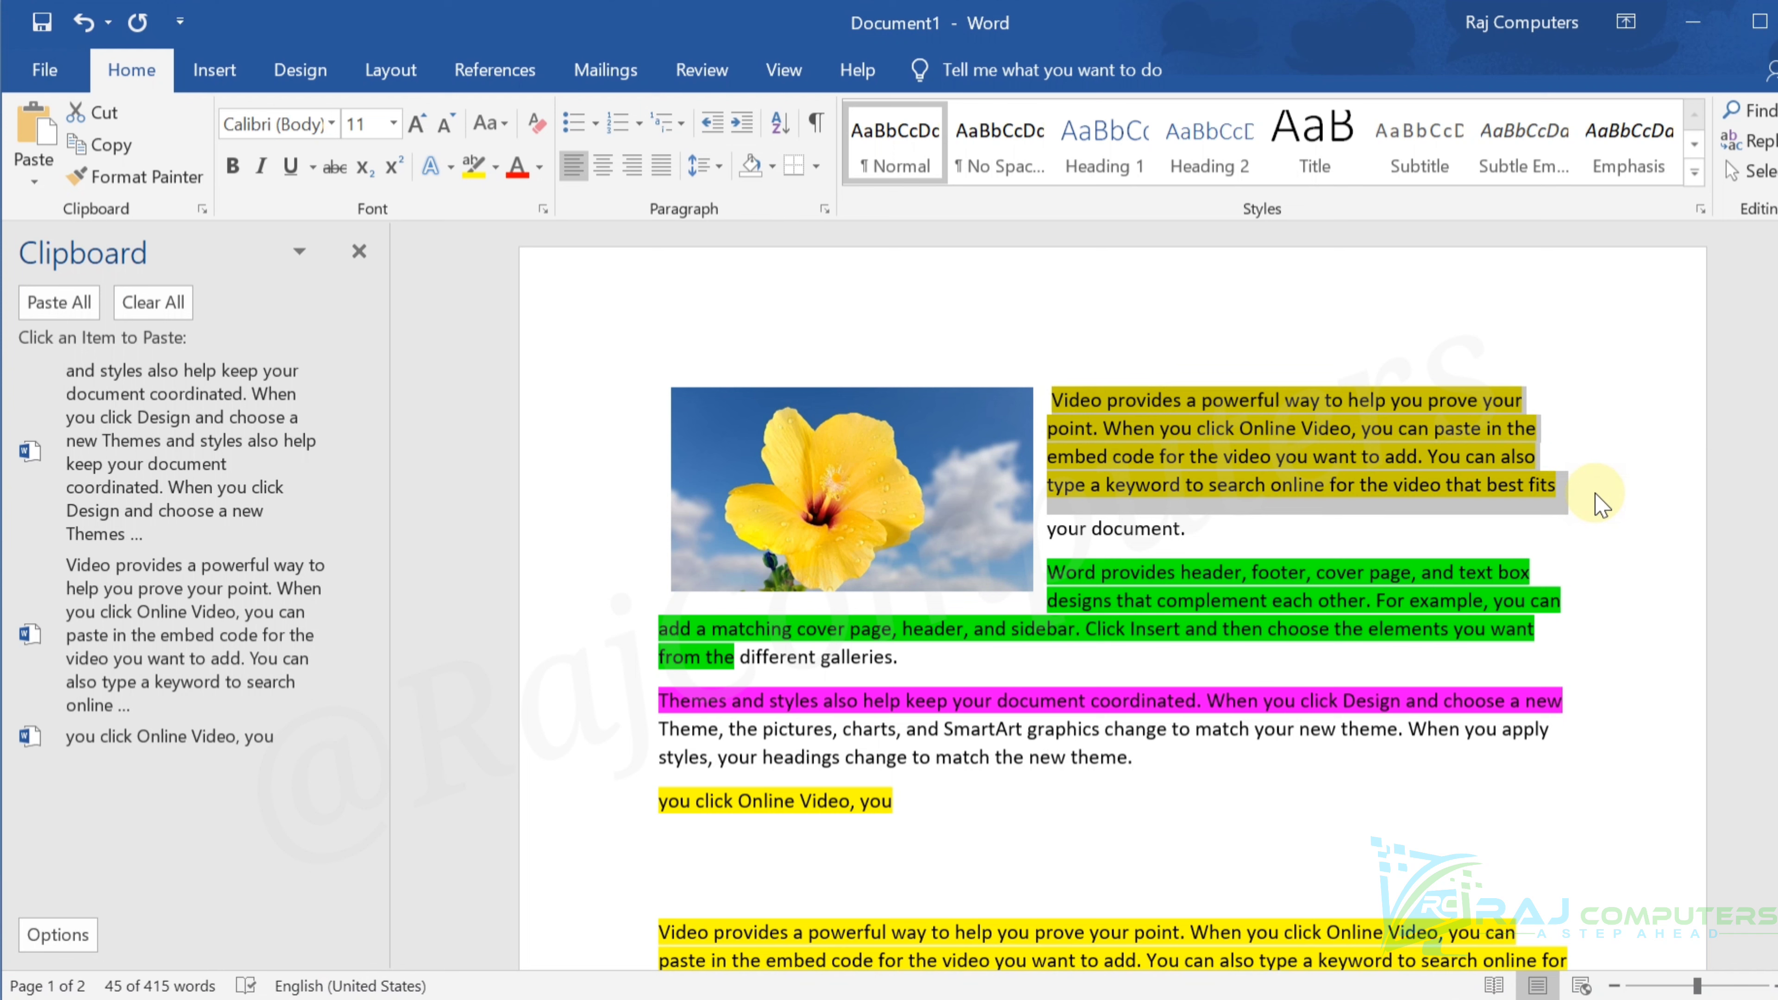
pyautogui.hotkey('ctrl', 'c')
pyautogui.scroll(-4, 1457, 595)
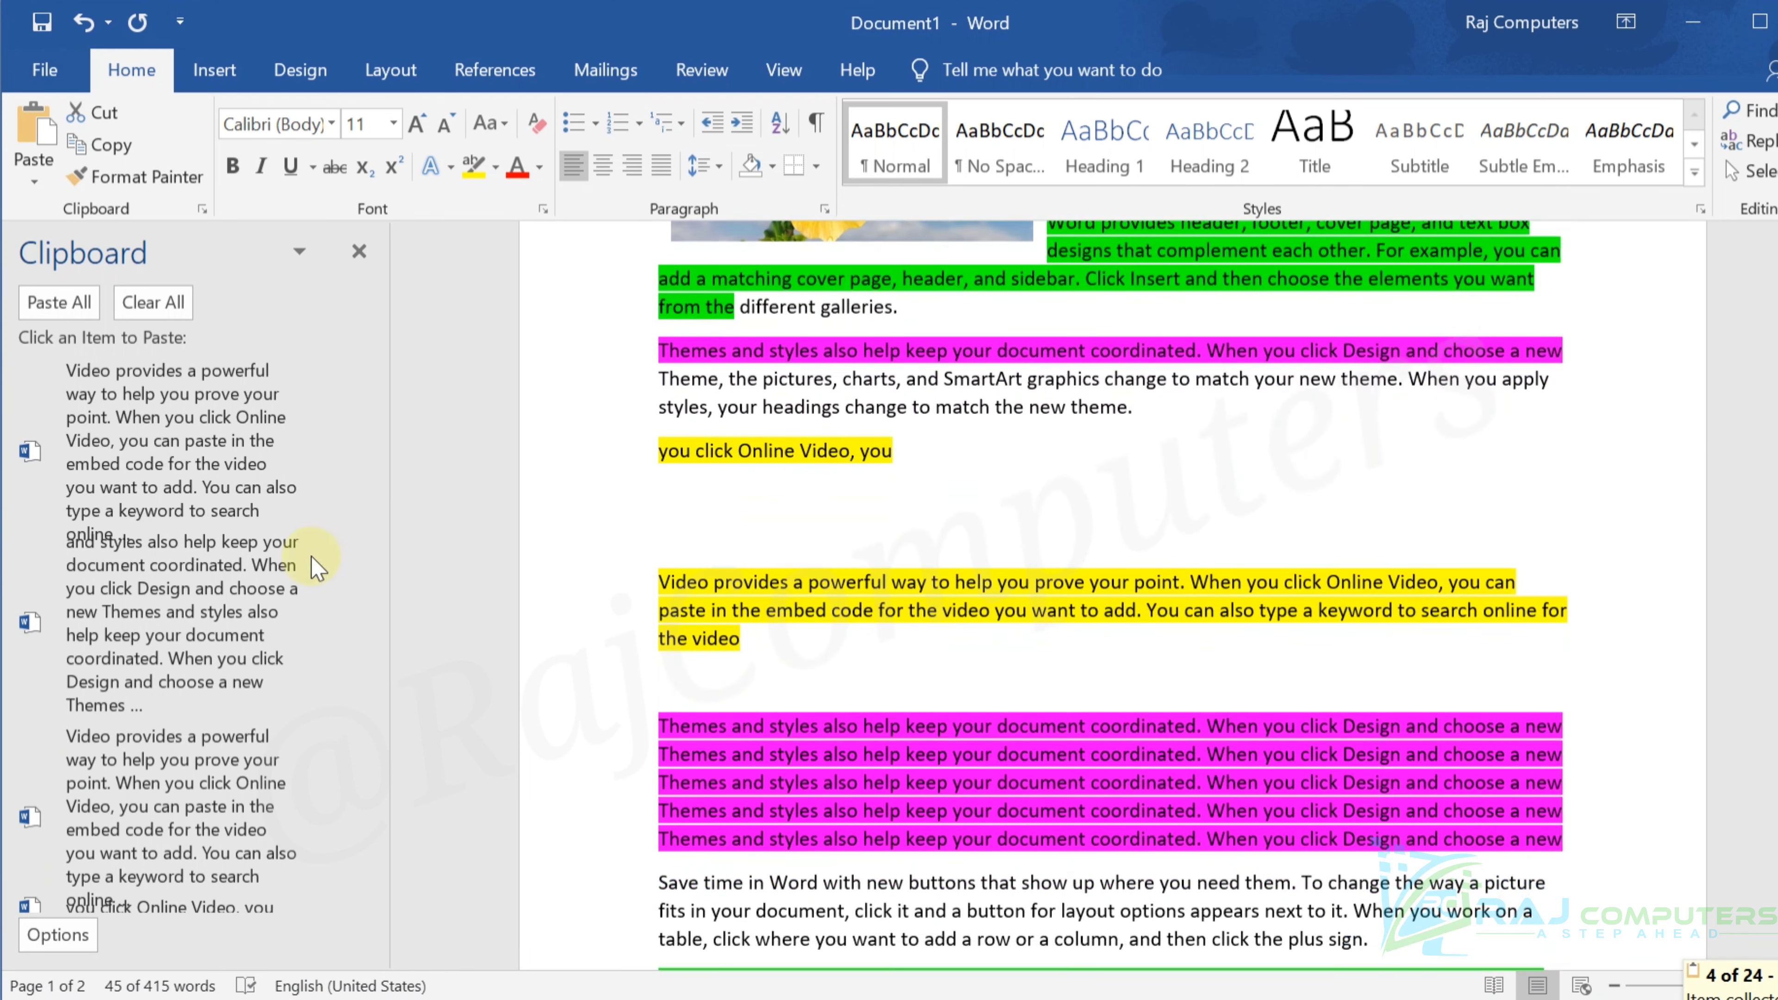
pyautogui.scroll(-10, 1151, 568)
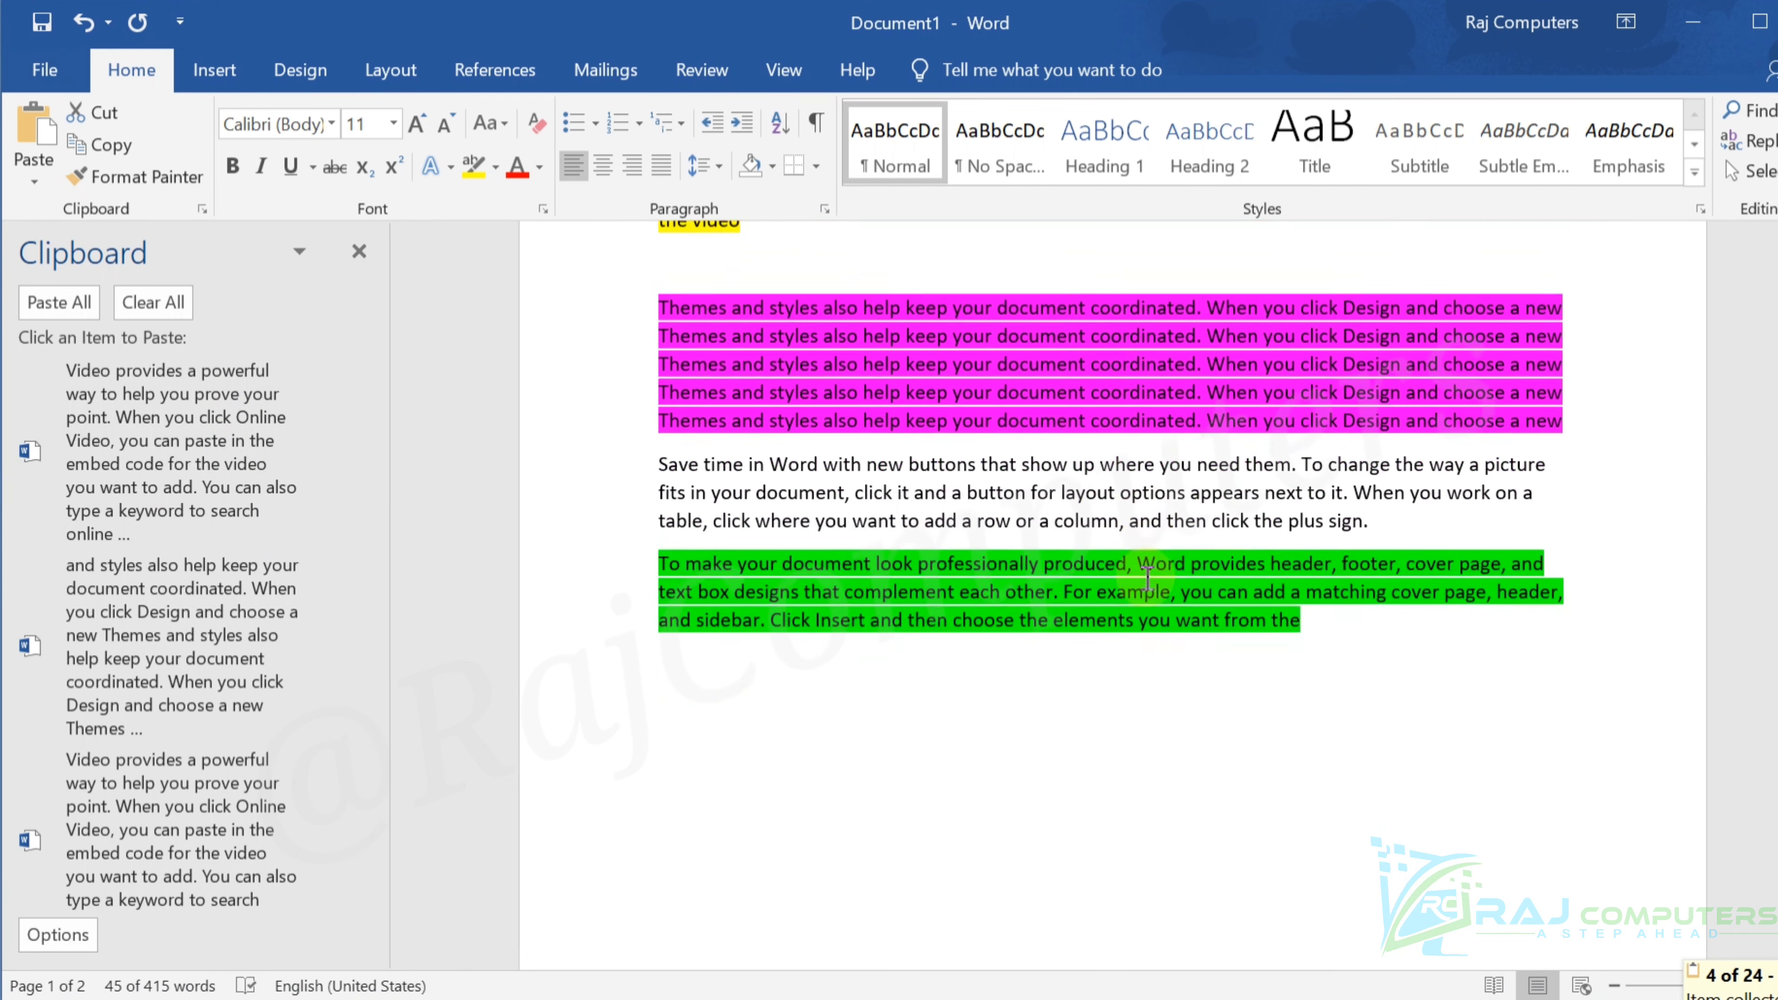
pyautogui.click(698, 365)
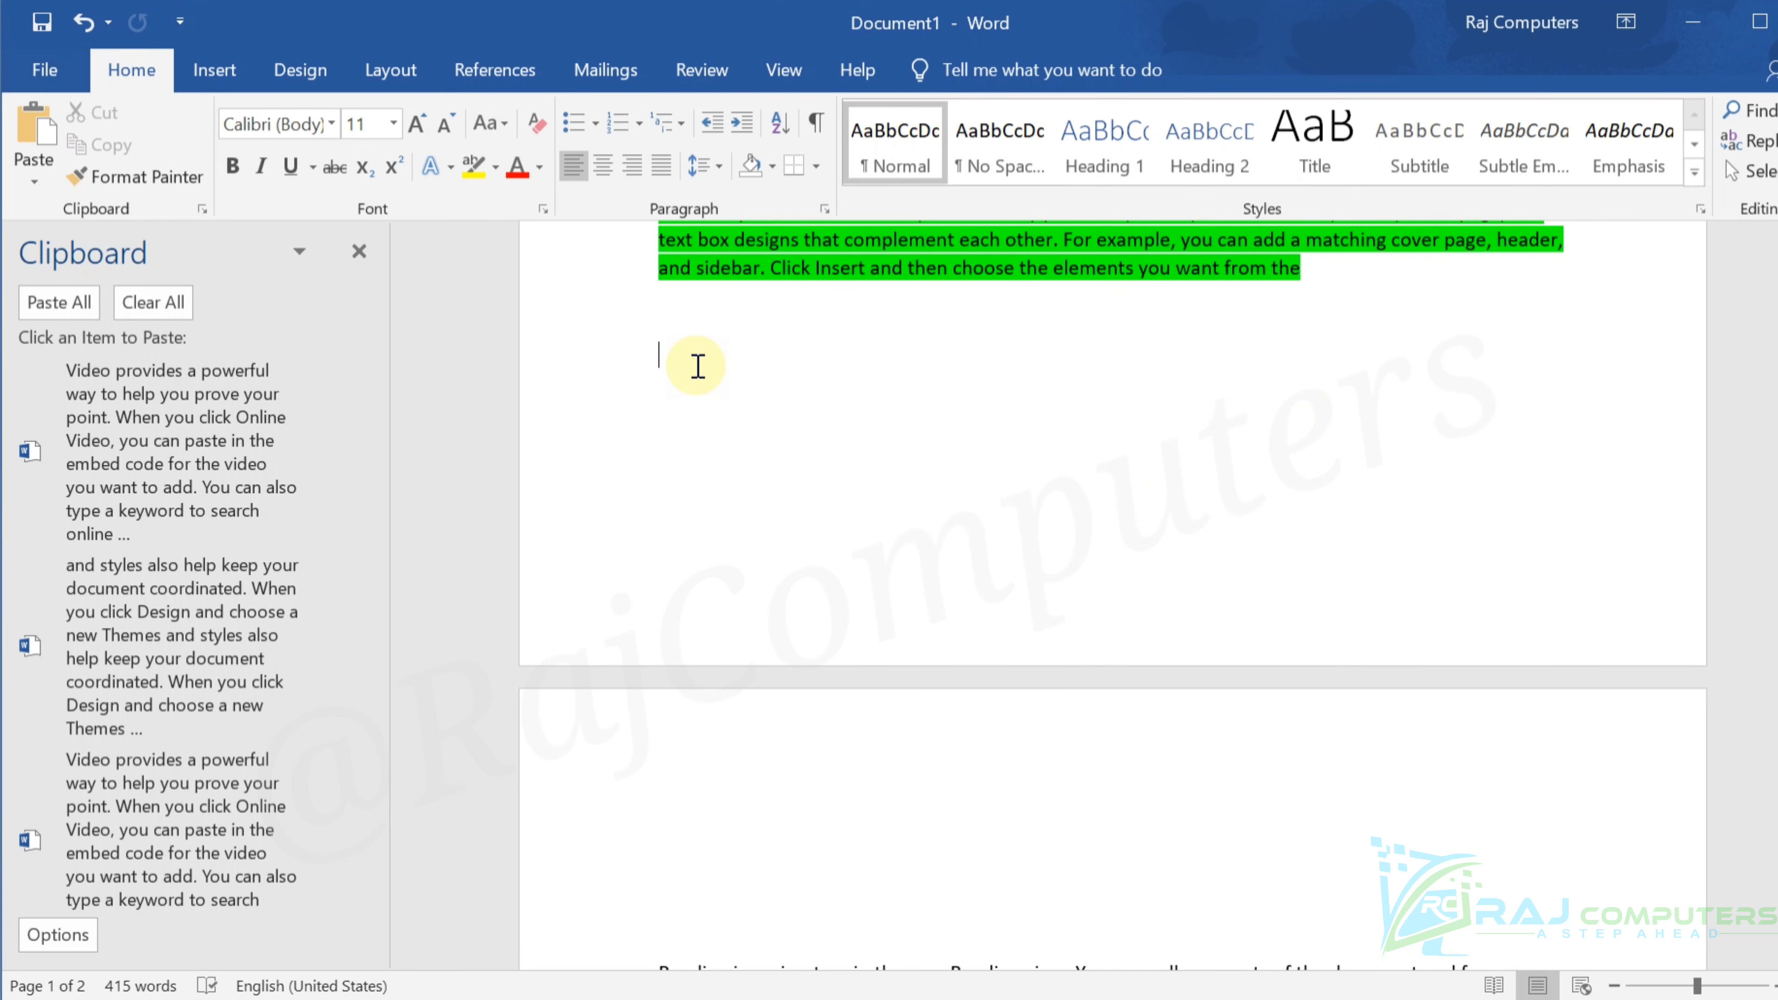
pyautogui.hotkey('ctrl', 'v')
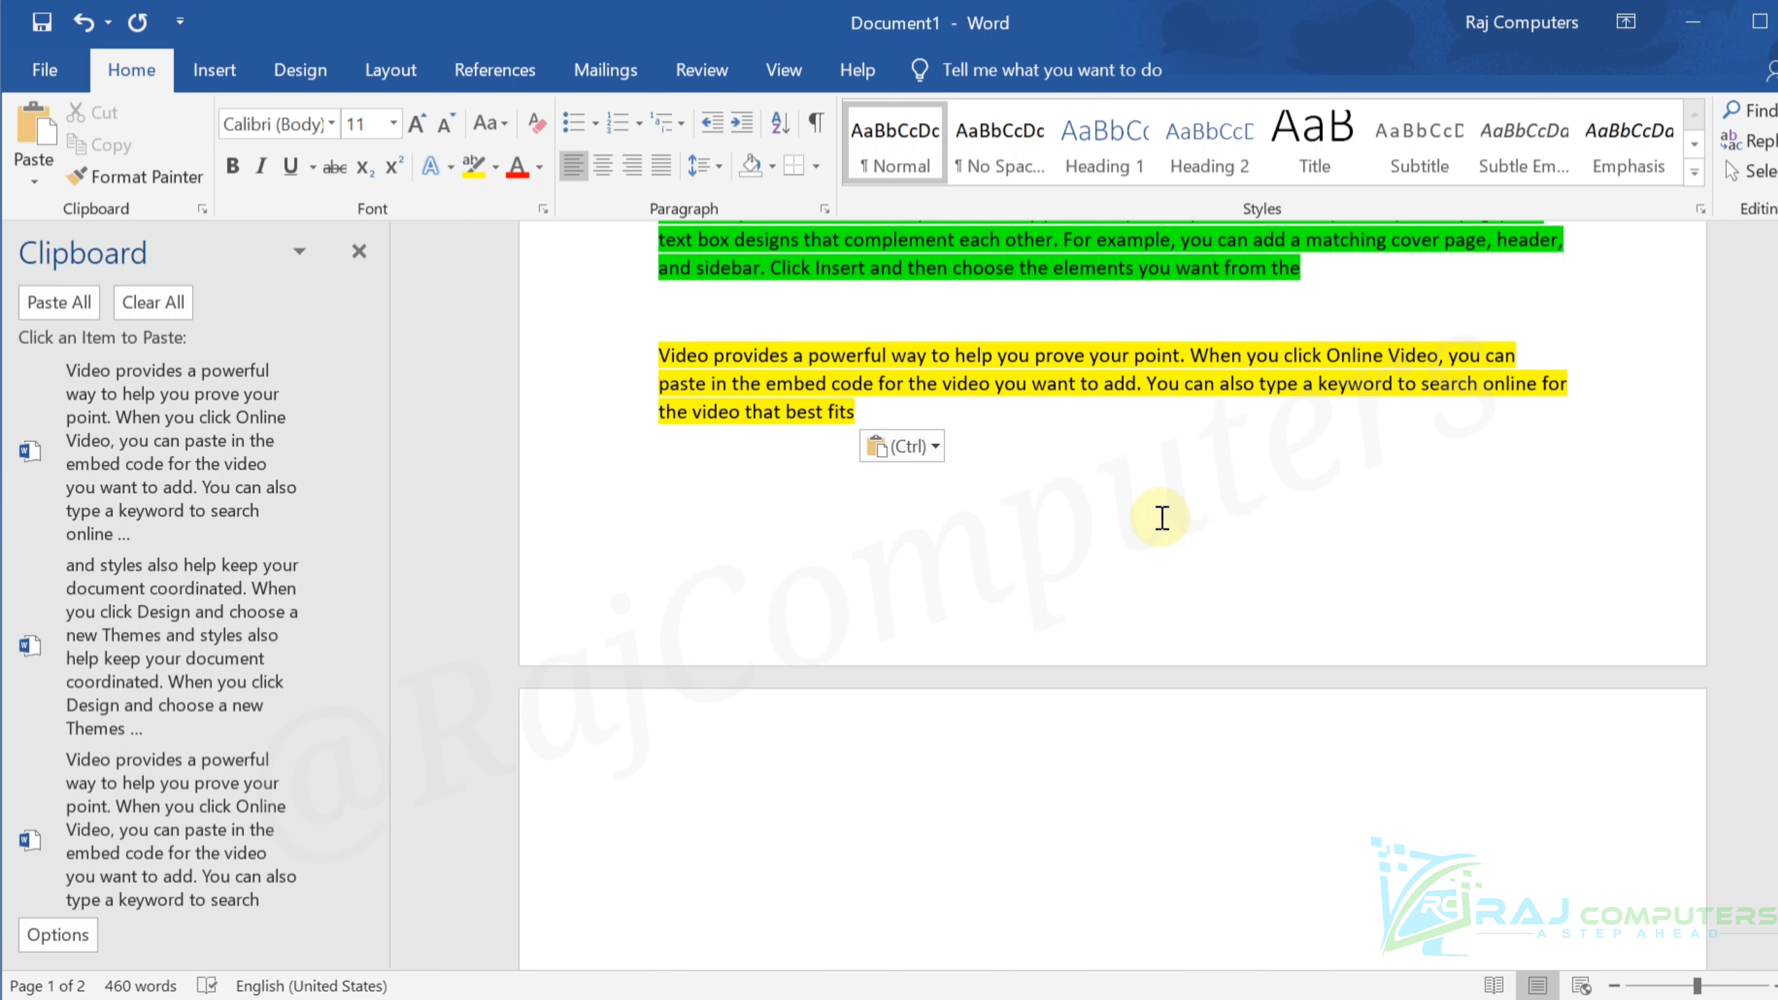
# Switch the newly pasted text to Keep Text Only and return it to Keep Source Formatting
pyautogui.click(929, 451)
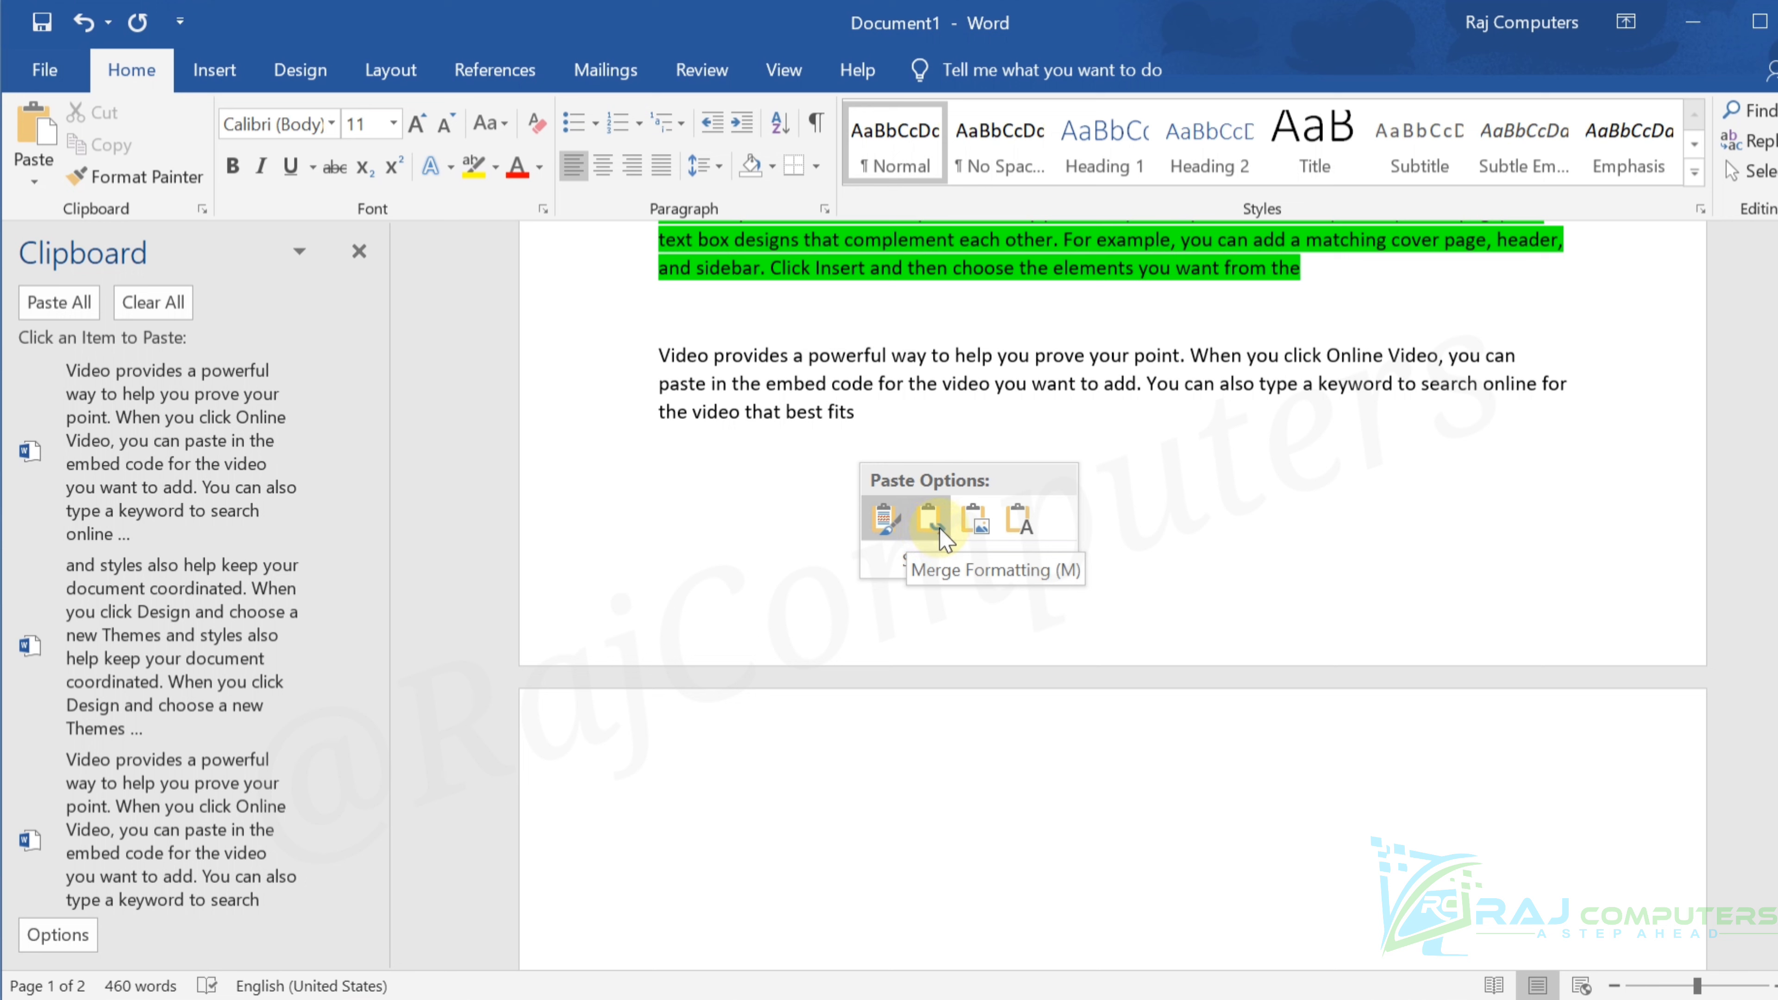
pyautogui.click(1024, 525)
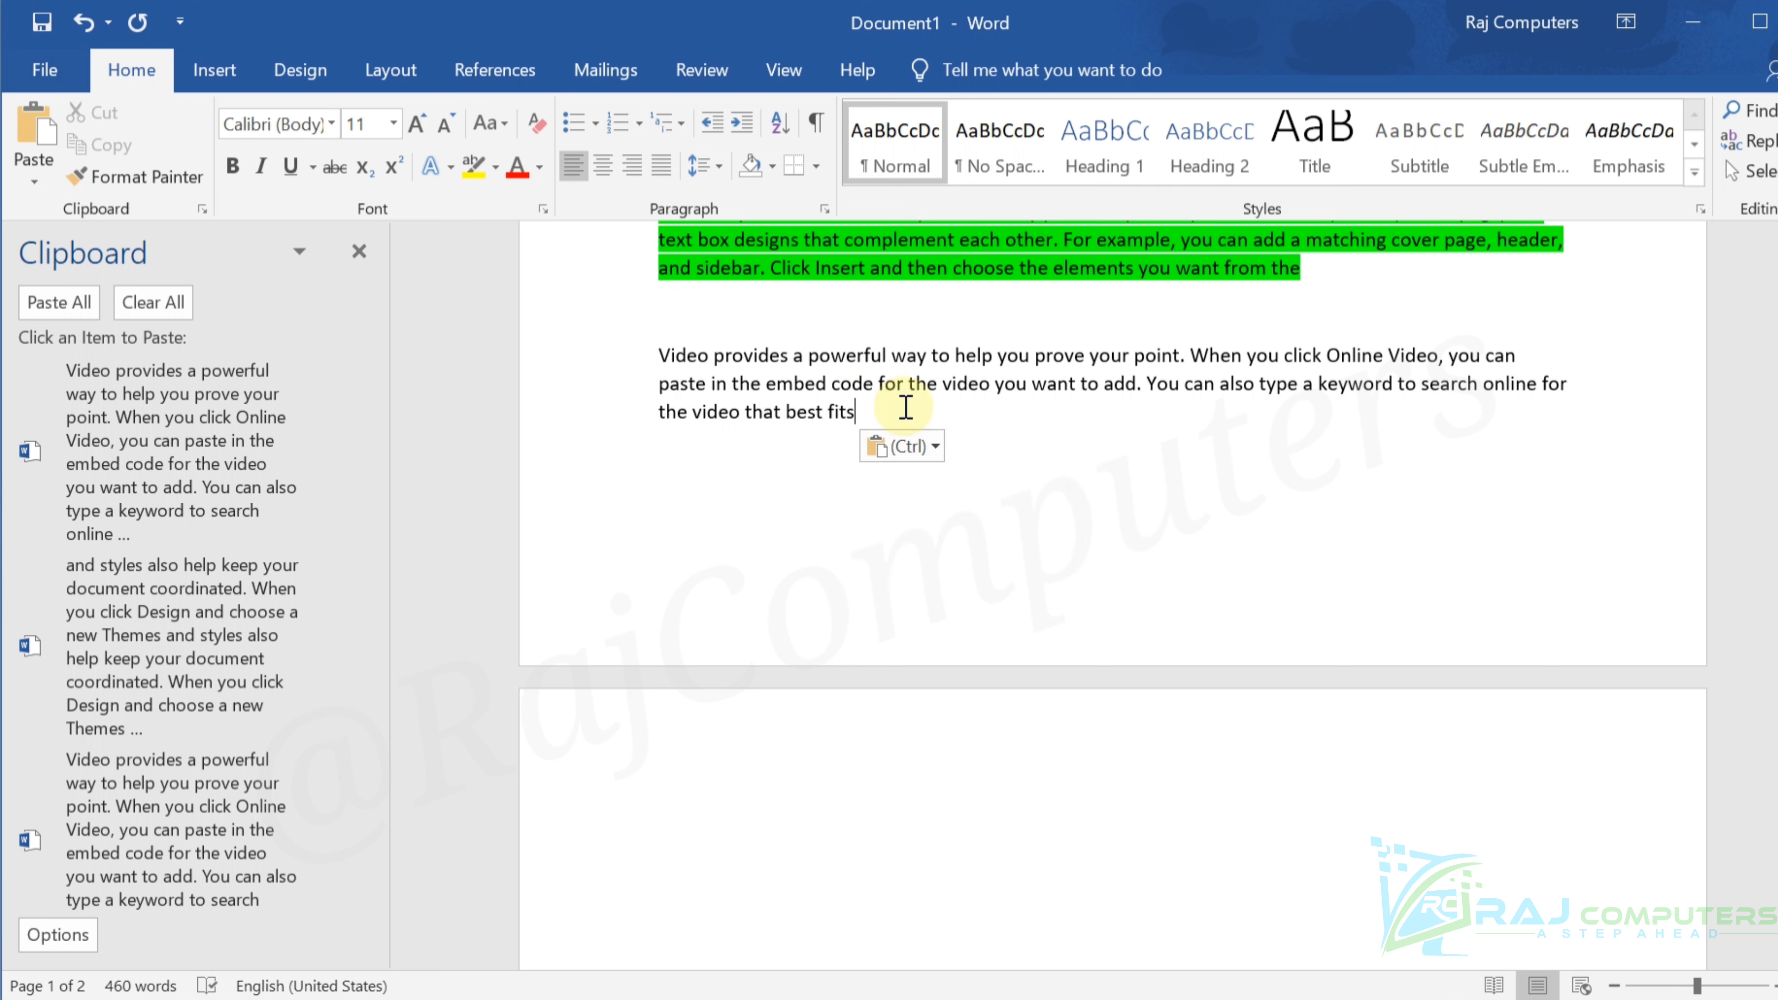
pyautogui.click(934, 455)
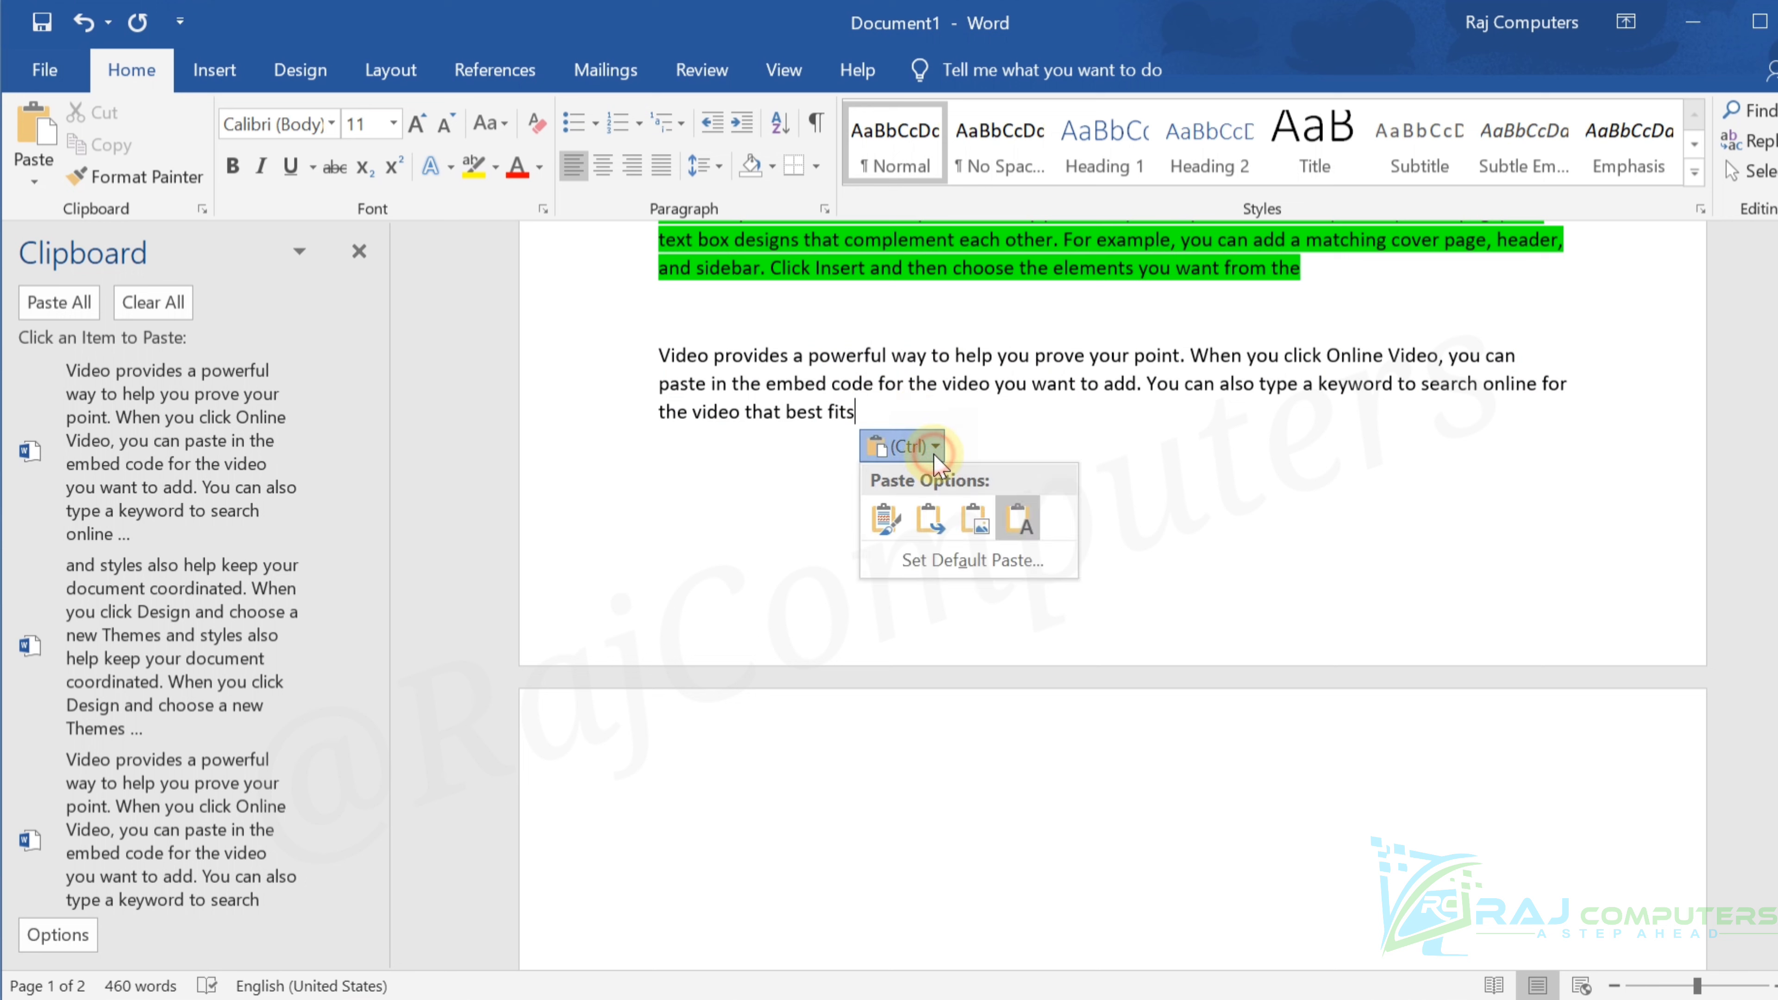
pyautogui.click(887, 522)
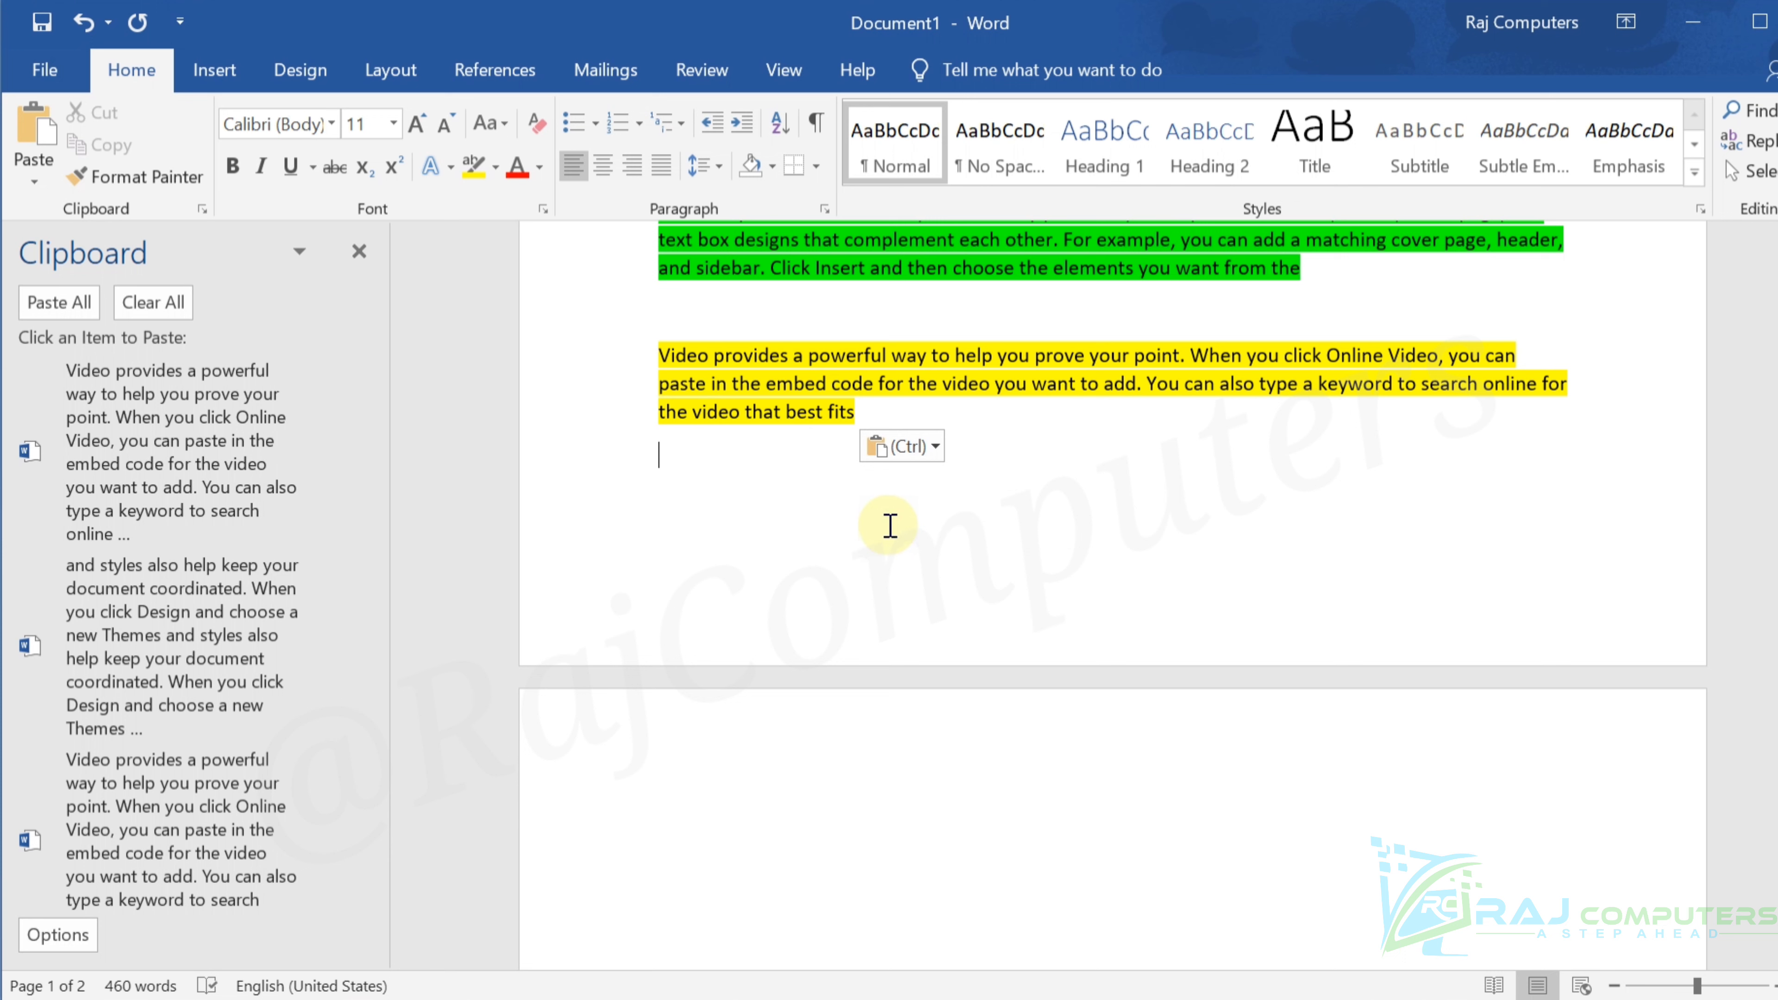
# Change the paste format of the new "Video provides" copy to Picture and check that it selects as an image
pyautogui.click(937, 452)
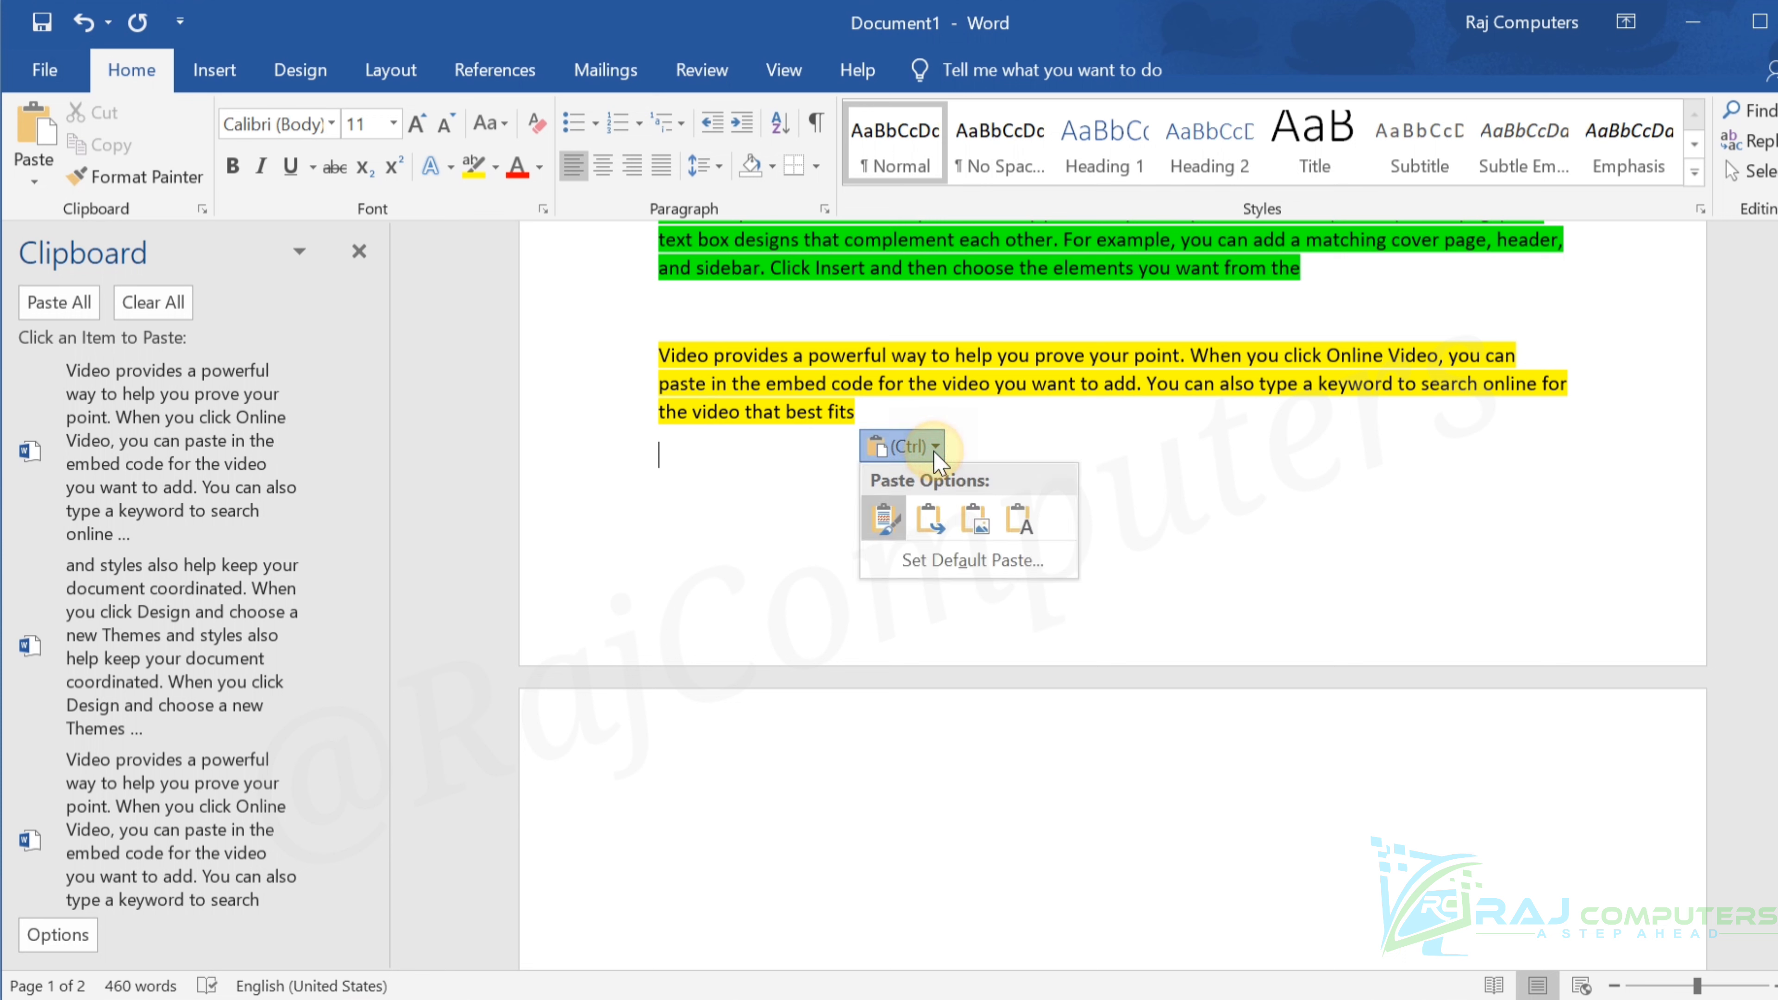
pyautogui.click(974, 526)
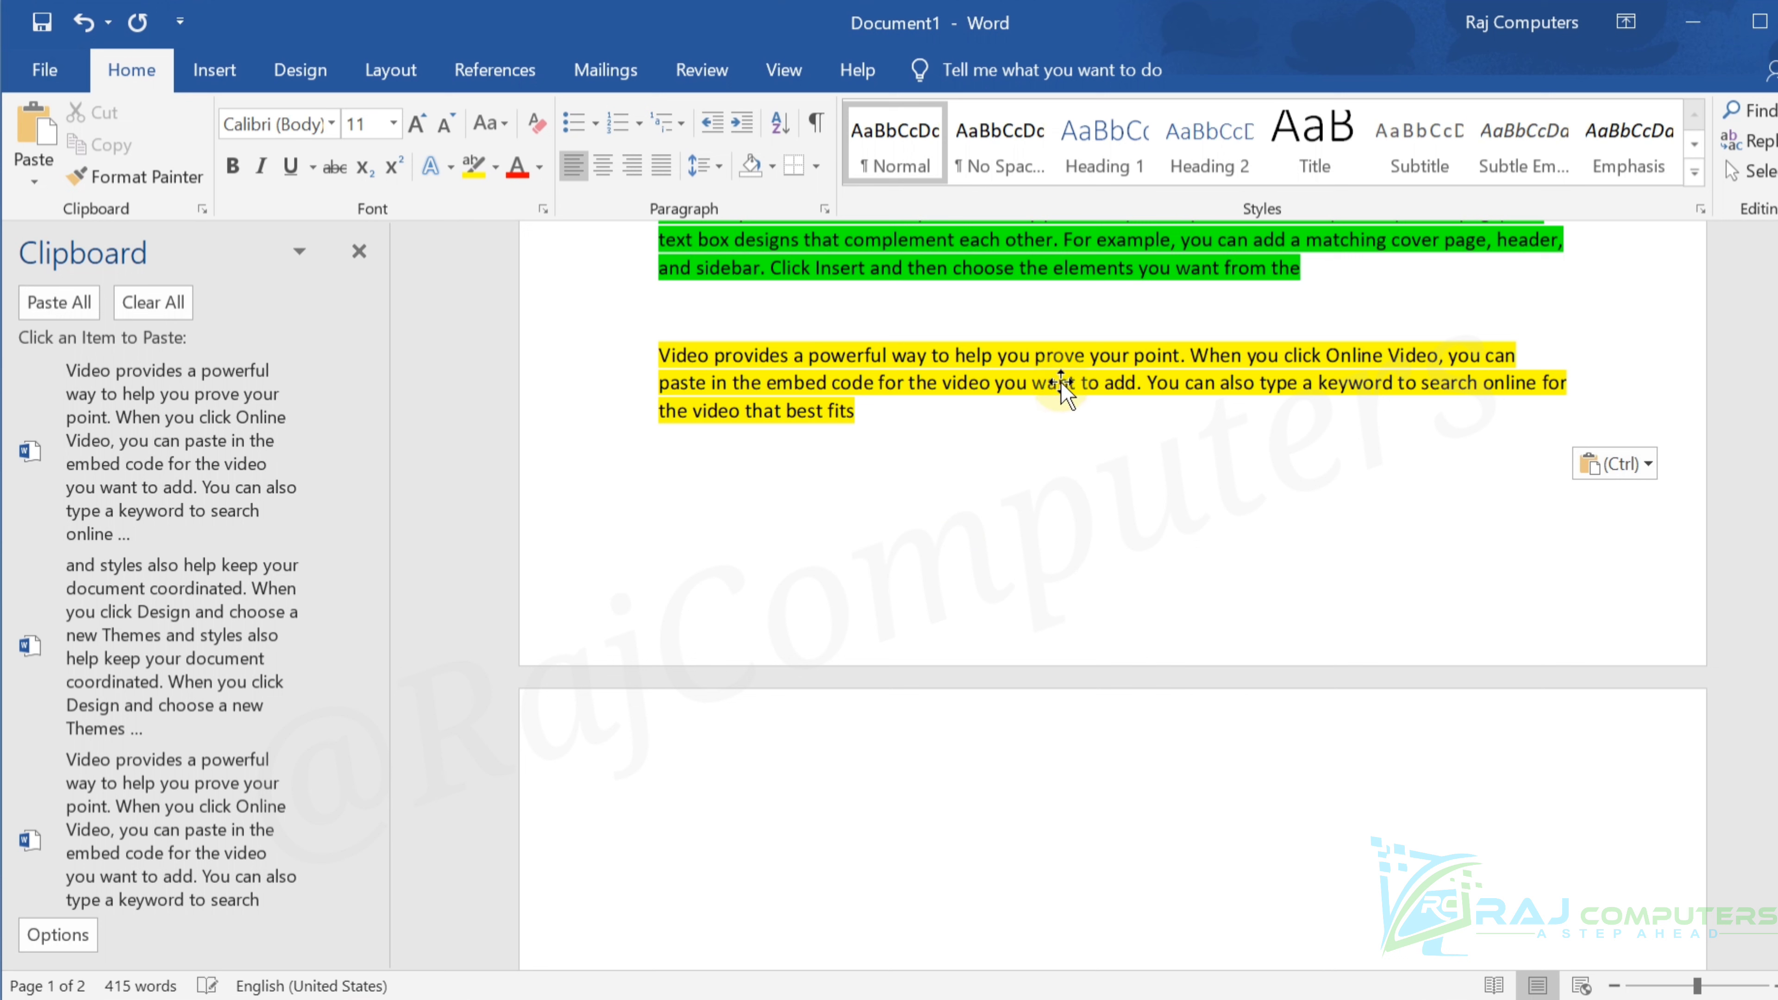
pyautogui.click(1054, 372)
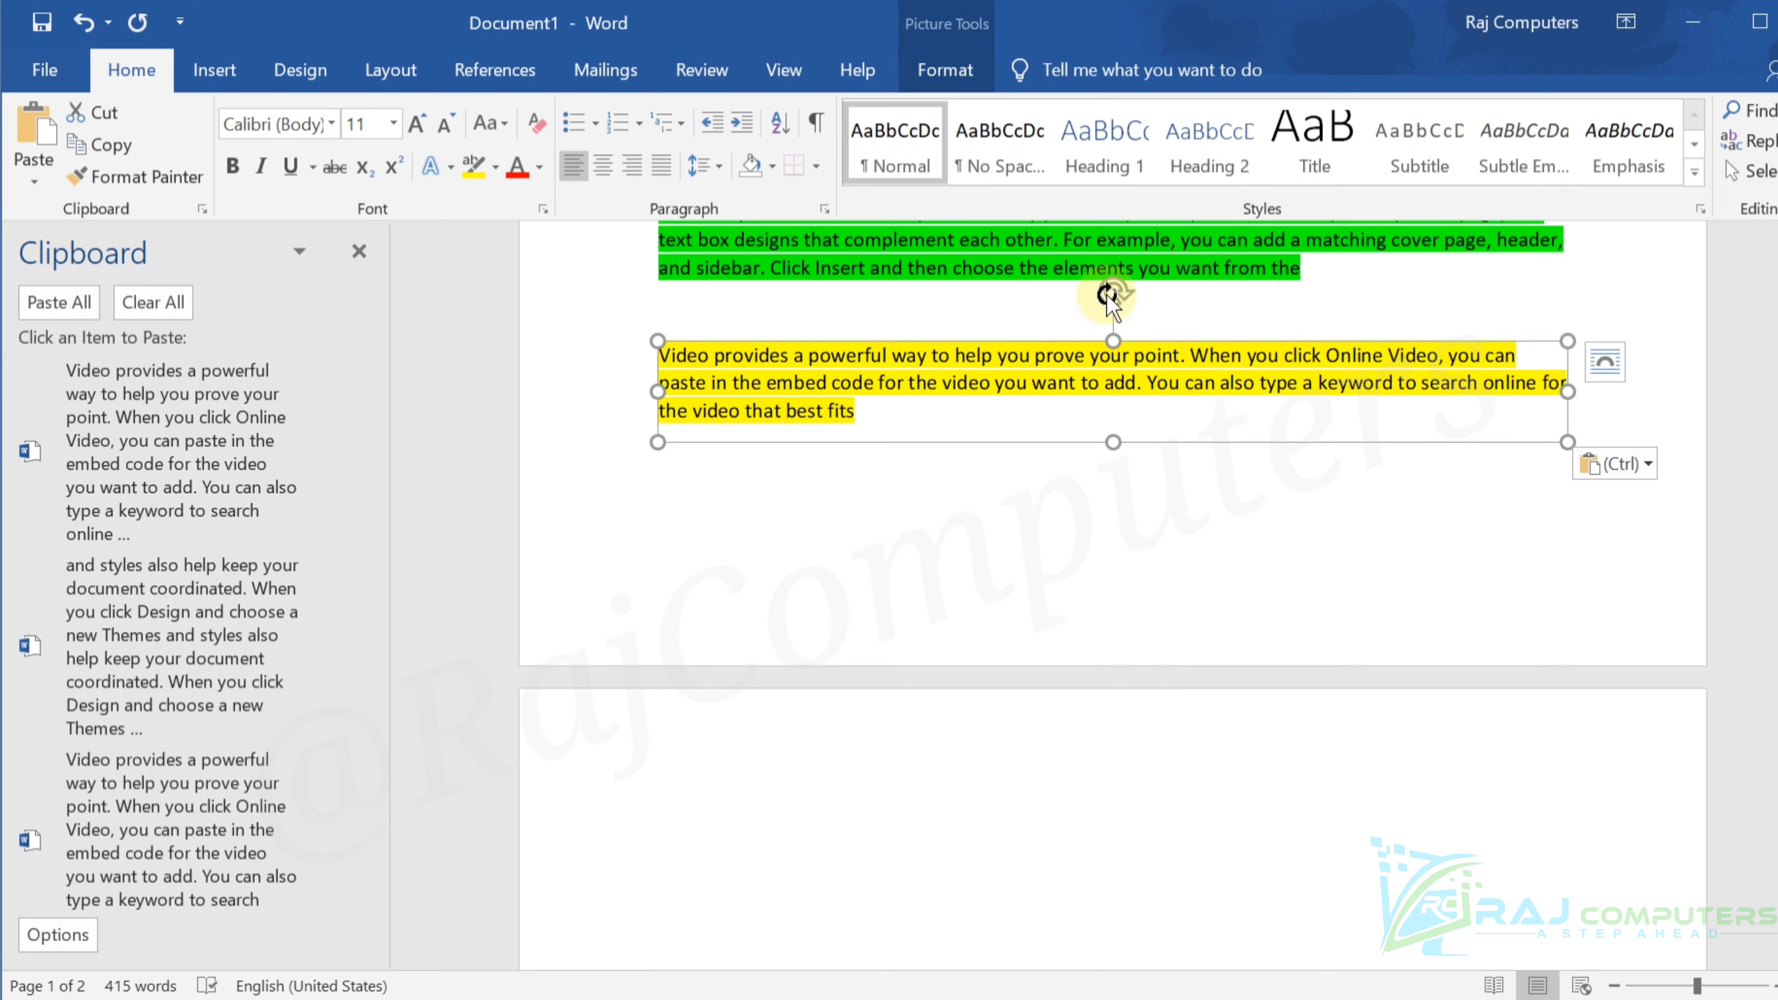
pyautogui.click(1173, 268)
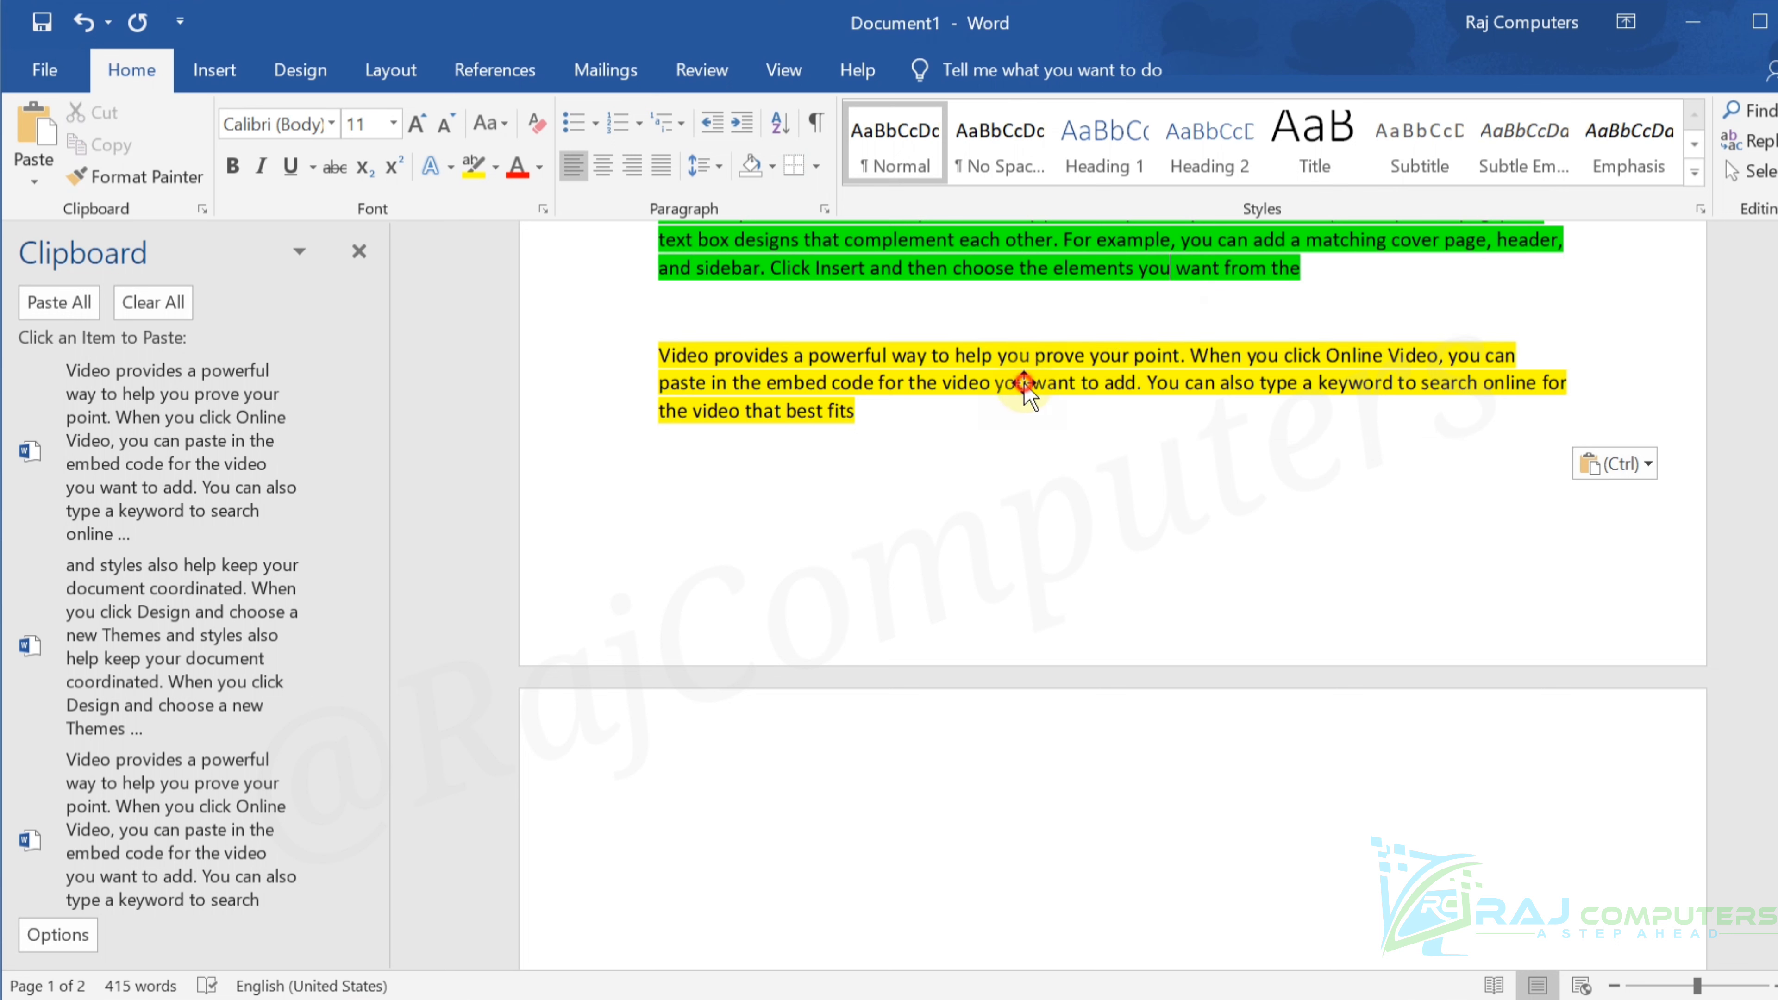
# Move the pasted text picture down into the next blank paragraph and shrink it to about two thirds of the text width
pyautogui.moveTo(1025, 384); pyautogui.dragTo(1193, 533)
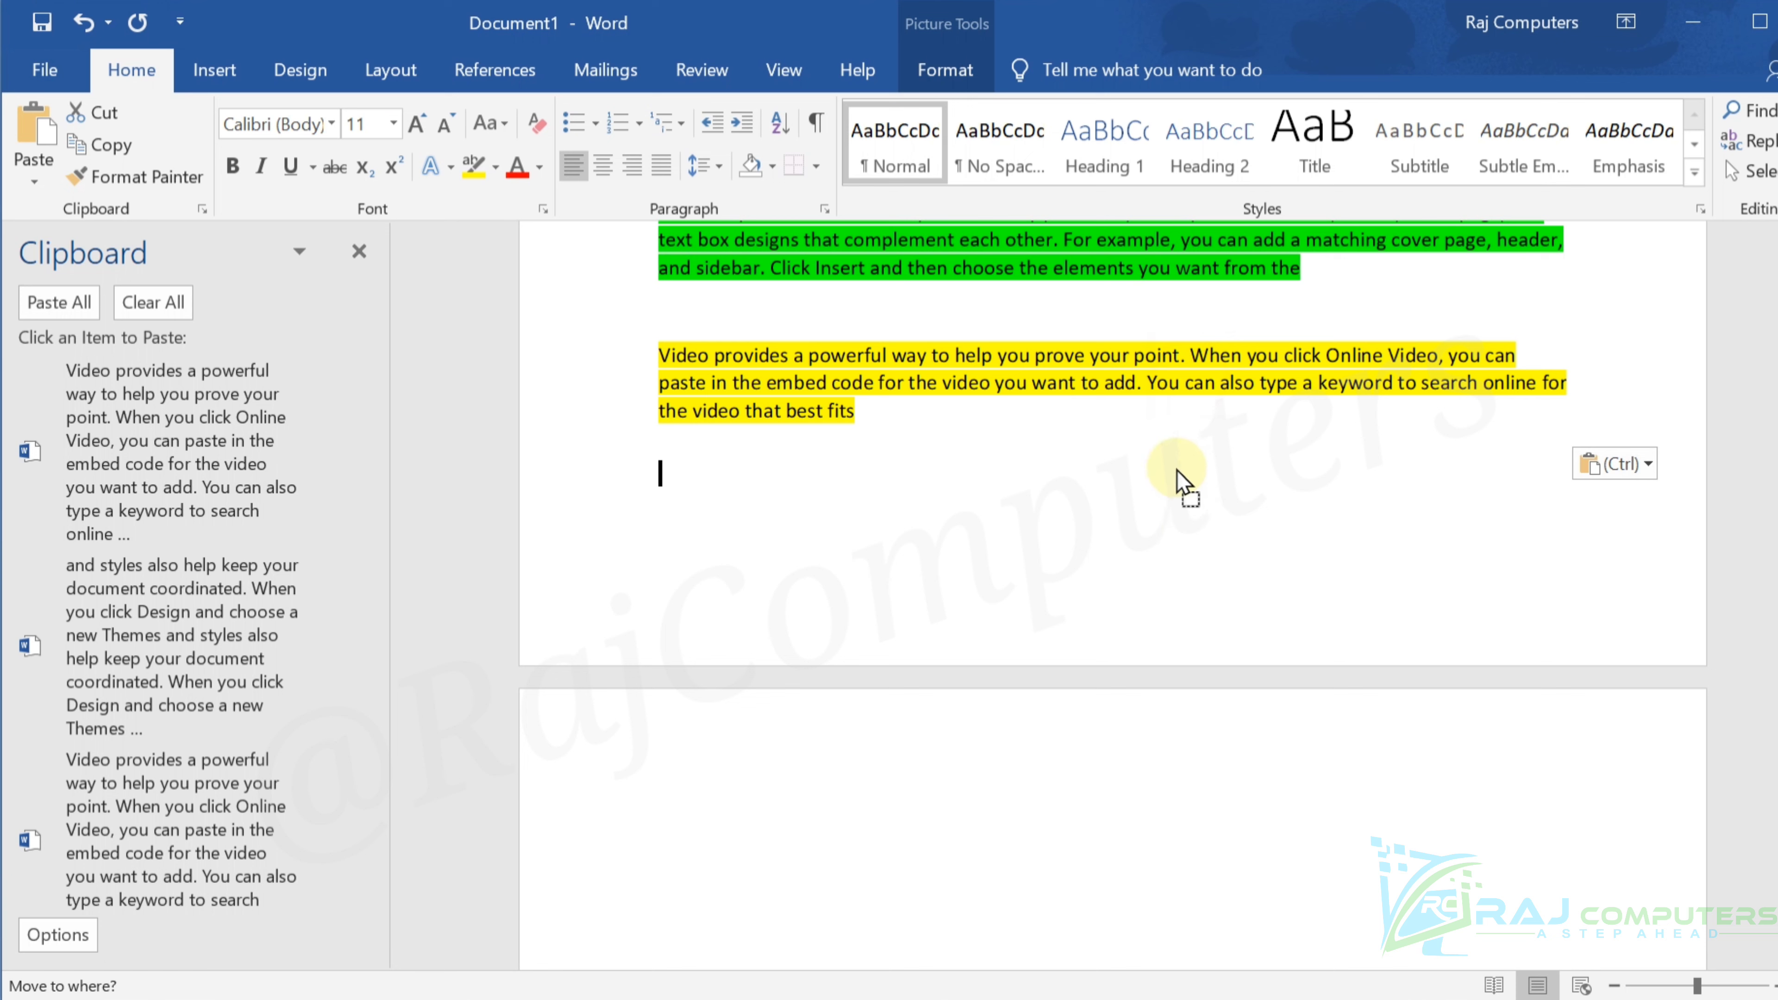
pyautogui.moveTo(1177, 470); pyautogui.dragTo(1178, 474)
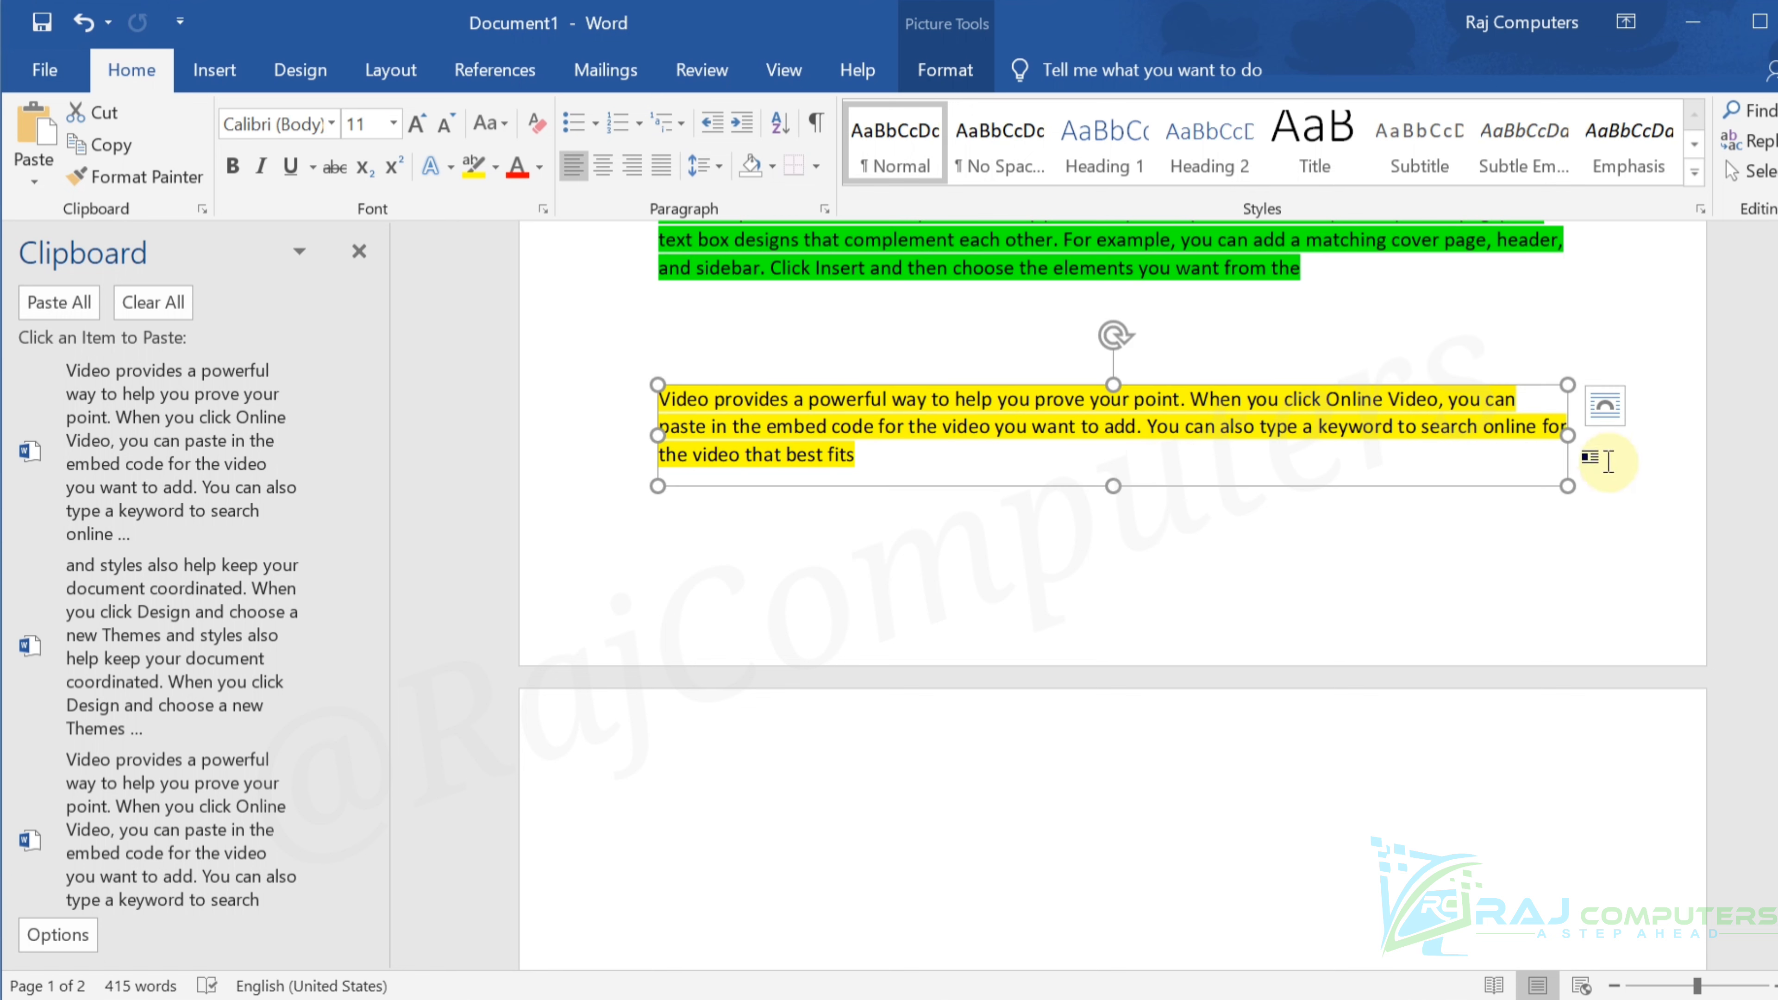
pyautogui.moveTo(1567, 486); pyautogui.dragTo(1250, 451)
pyautogui.moveTo(889, 450); pyautogui.dragTo(725, 498)
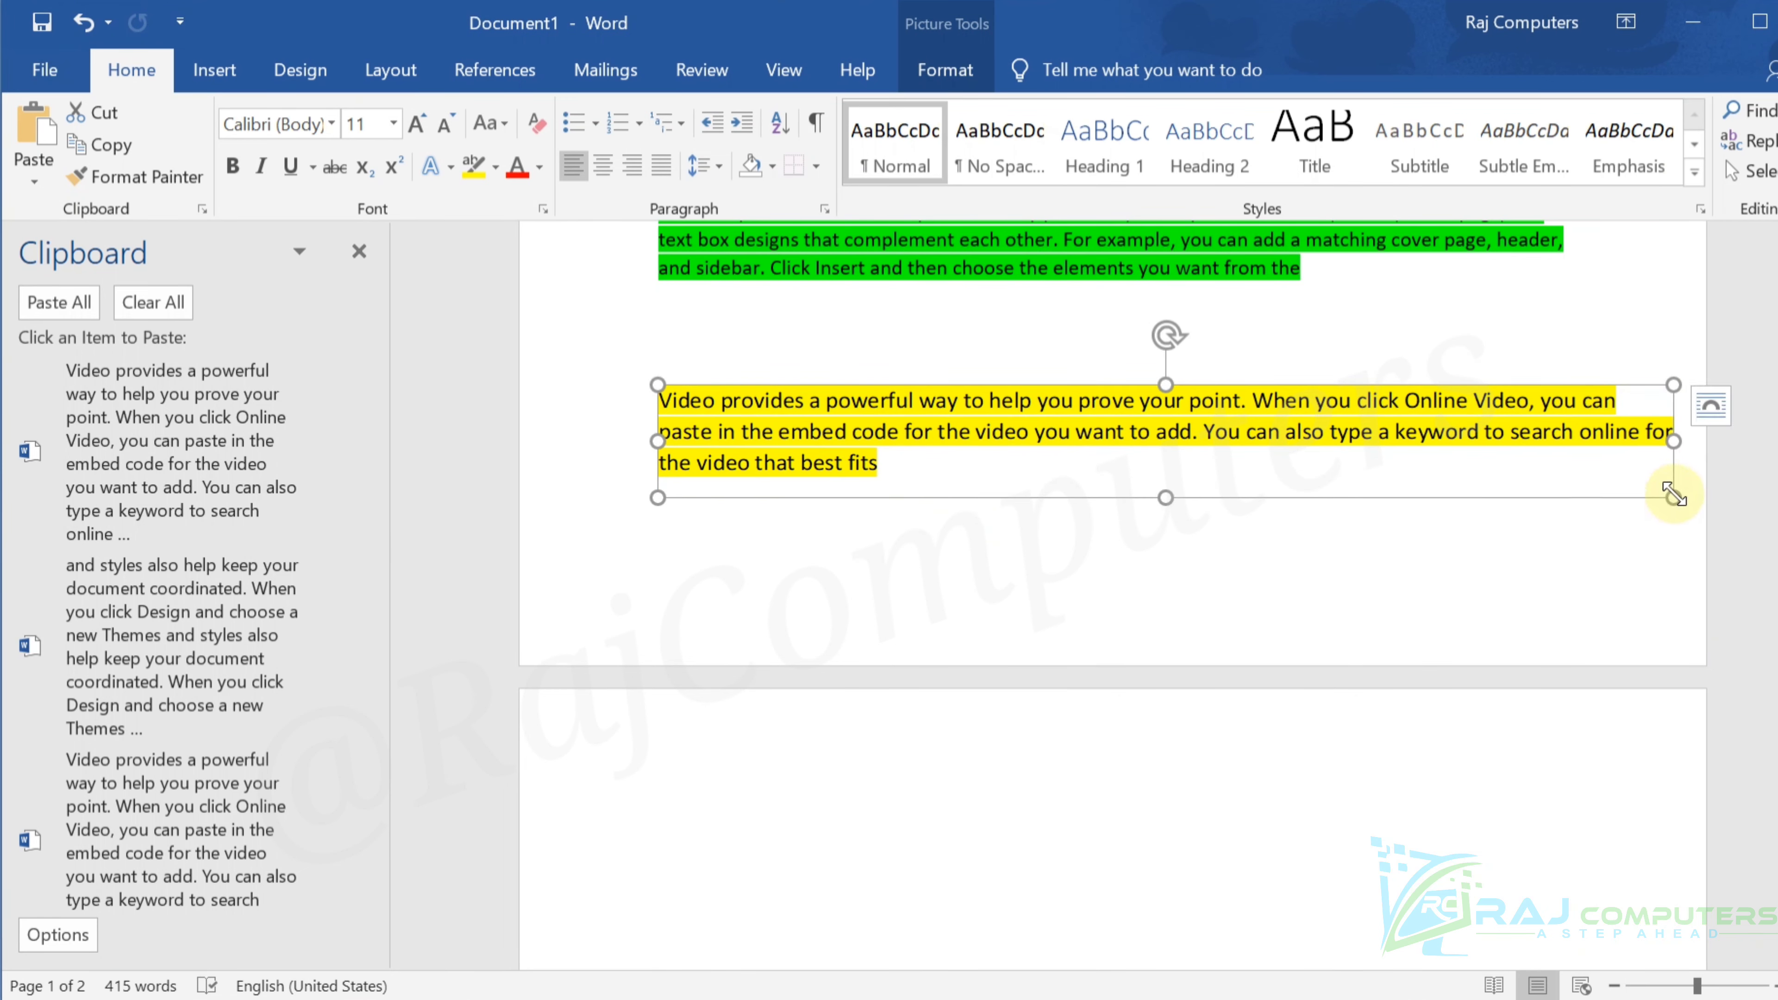
pyautogui.moveTo(1673, 498); pyautogui.dragTo(1230, 457)
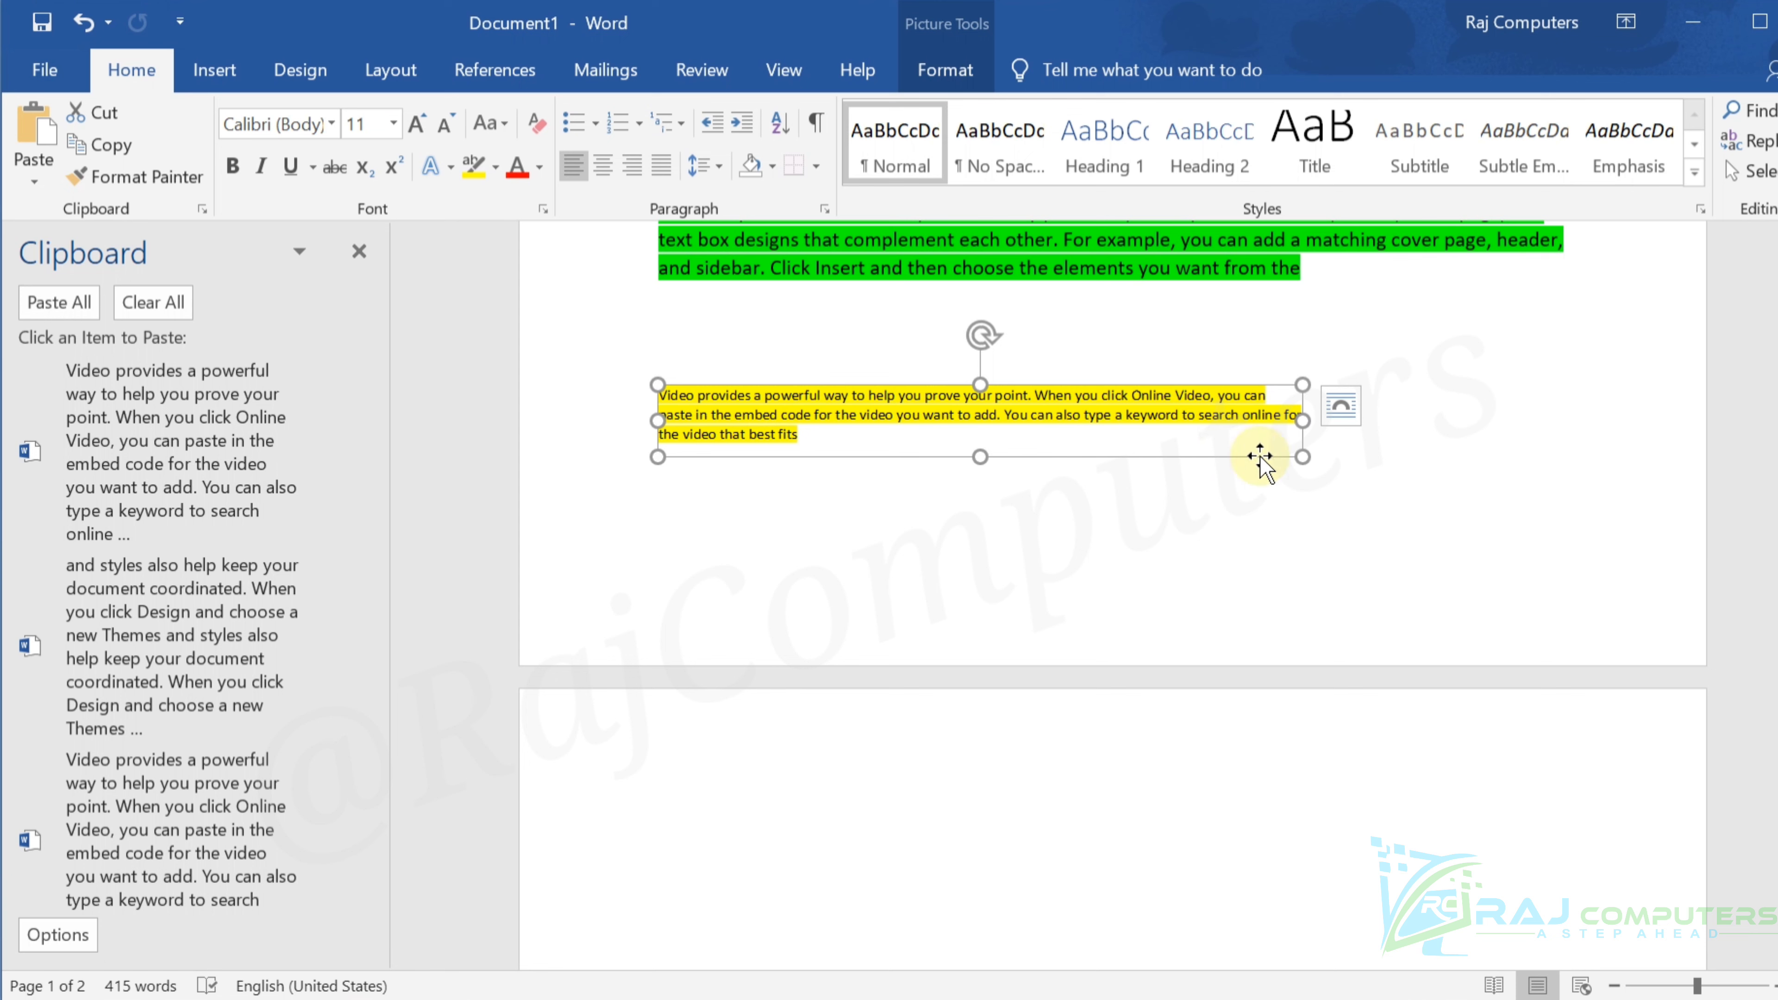
pyautogui.scroll(2, 1226, 483)
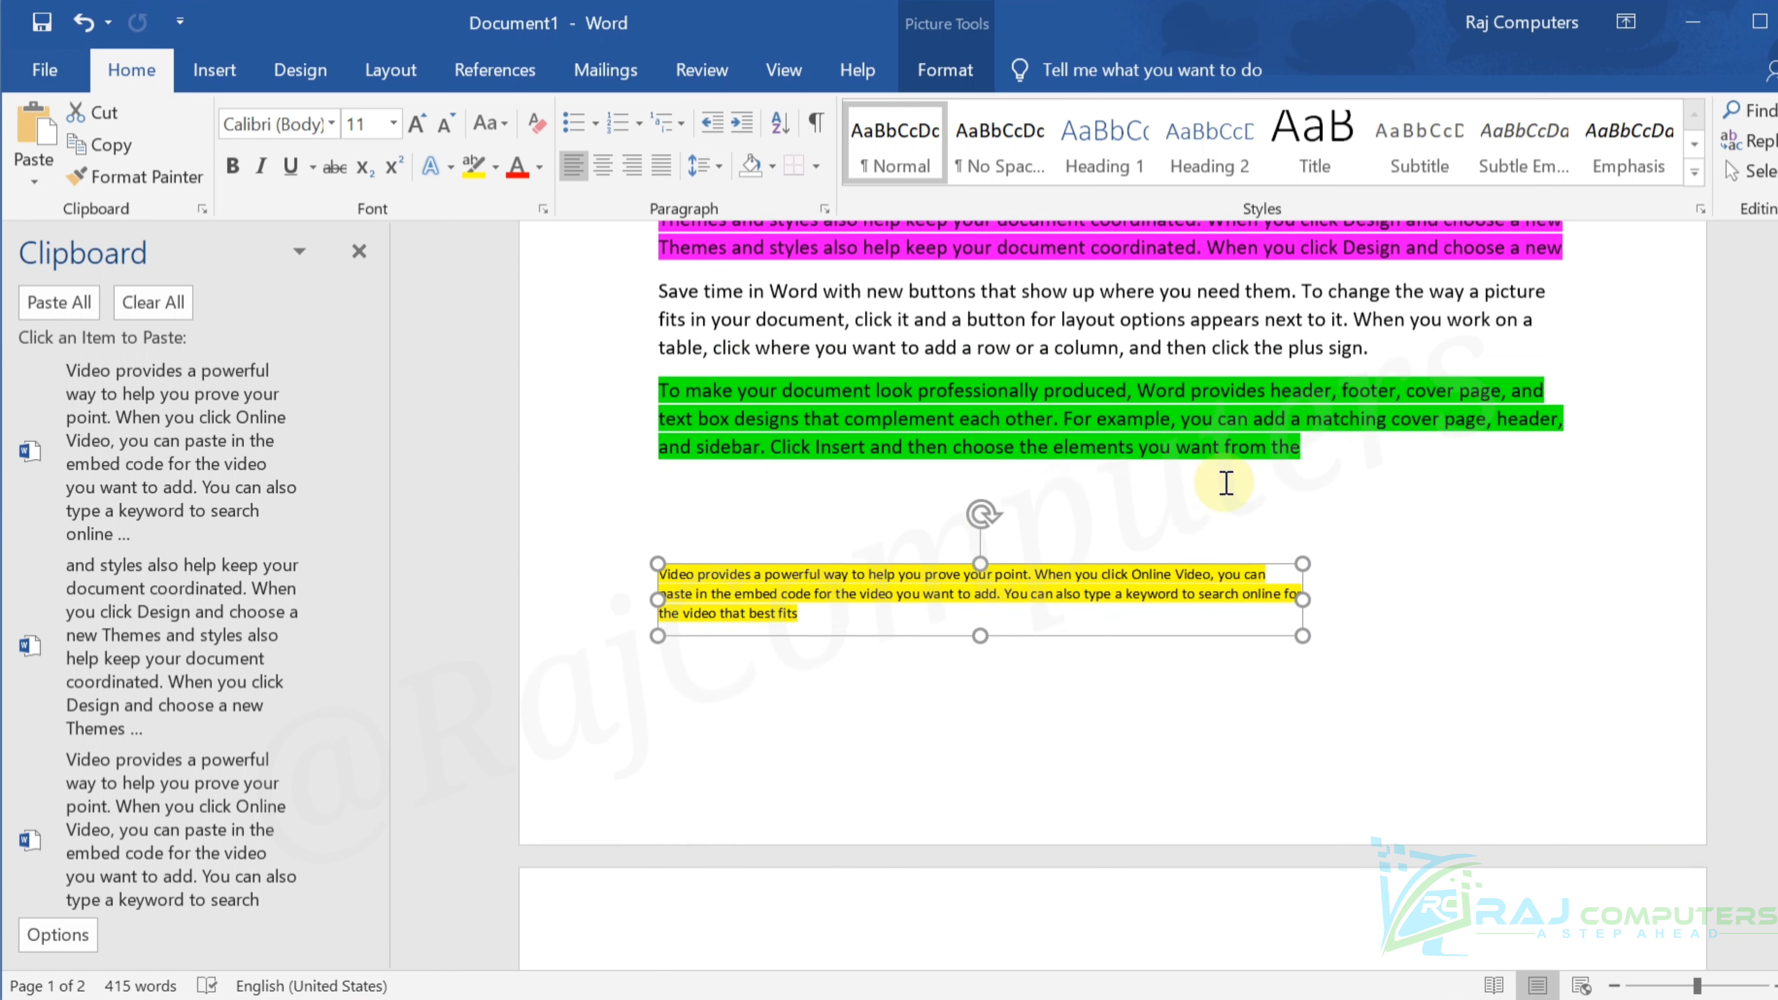
pyautogui.scroll(1, 1226, 483)
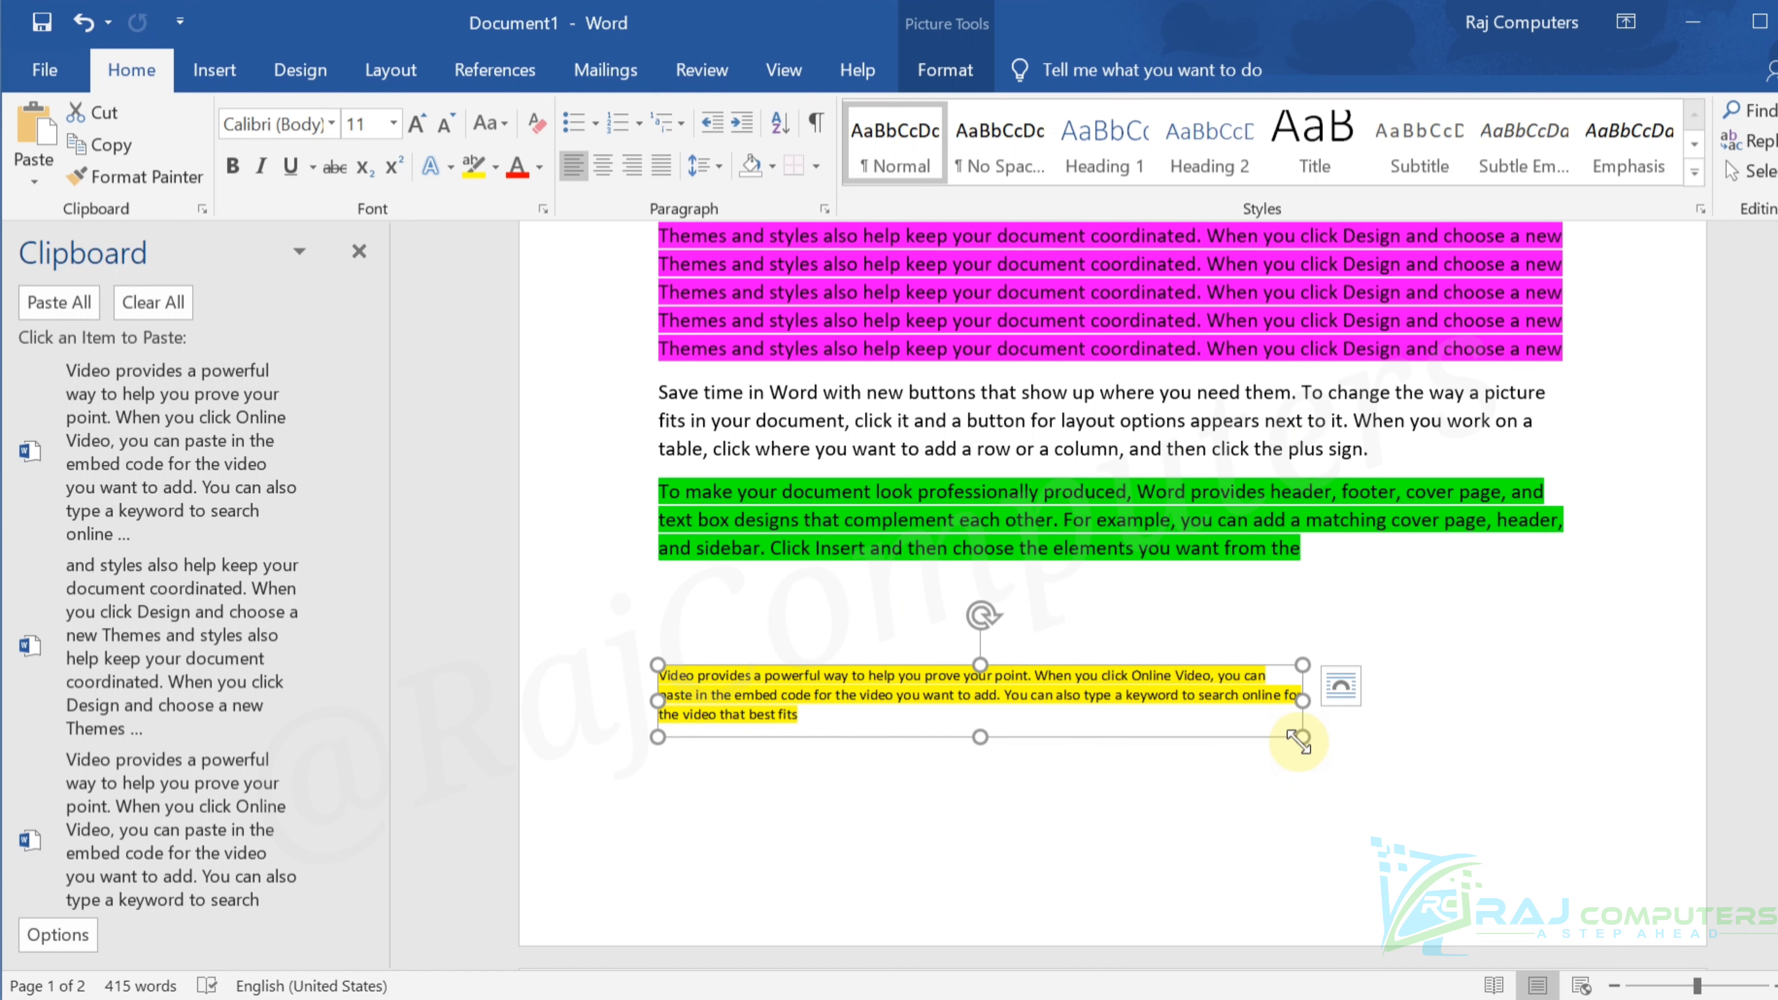
# Enlarge the pasted text picture back to the full width of the text column
pyautogui.moveTo(1303, 739); pyautogui.dragTo(1353, 768)
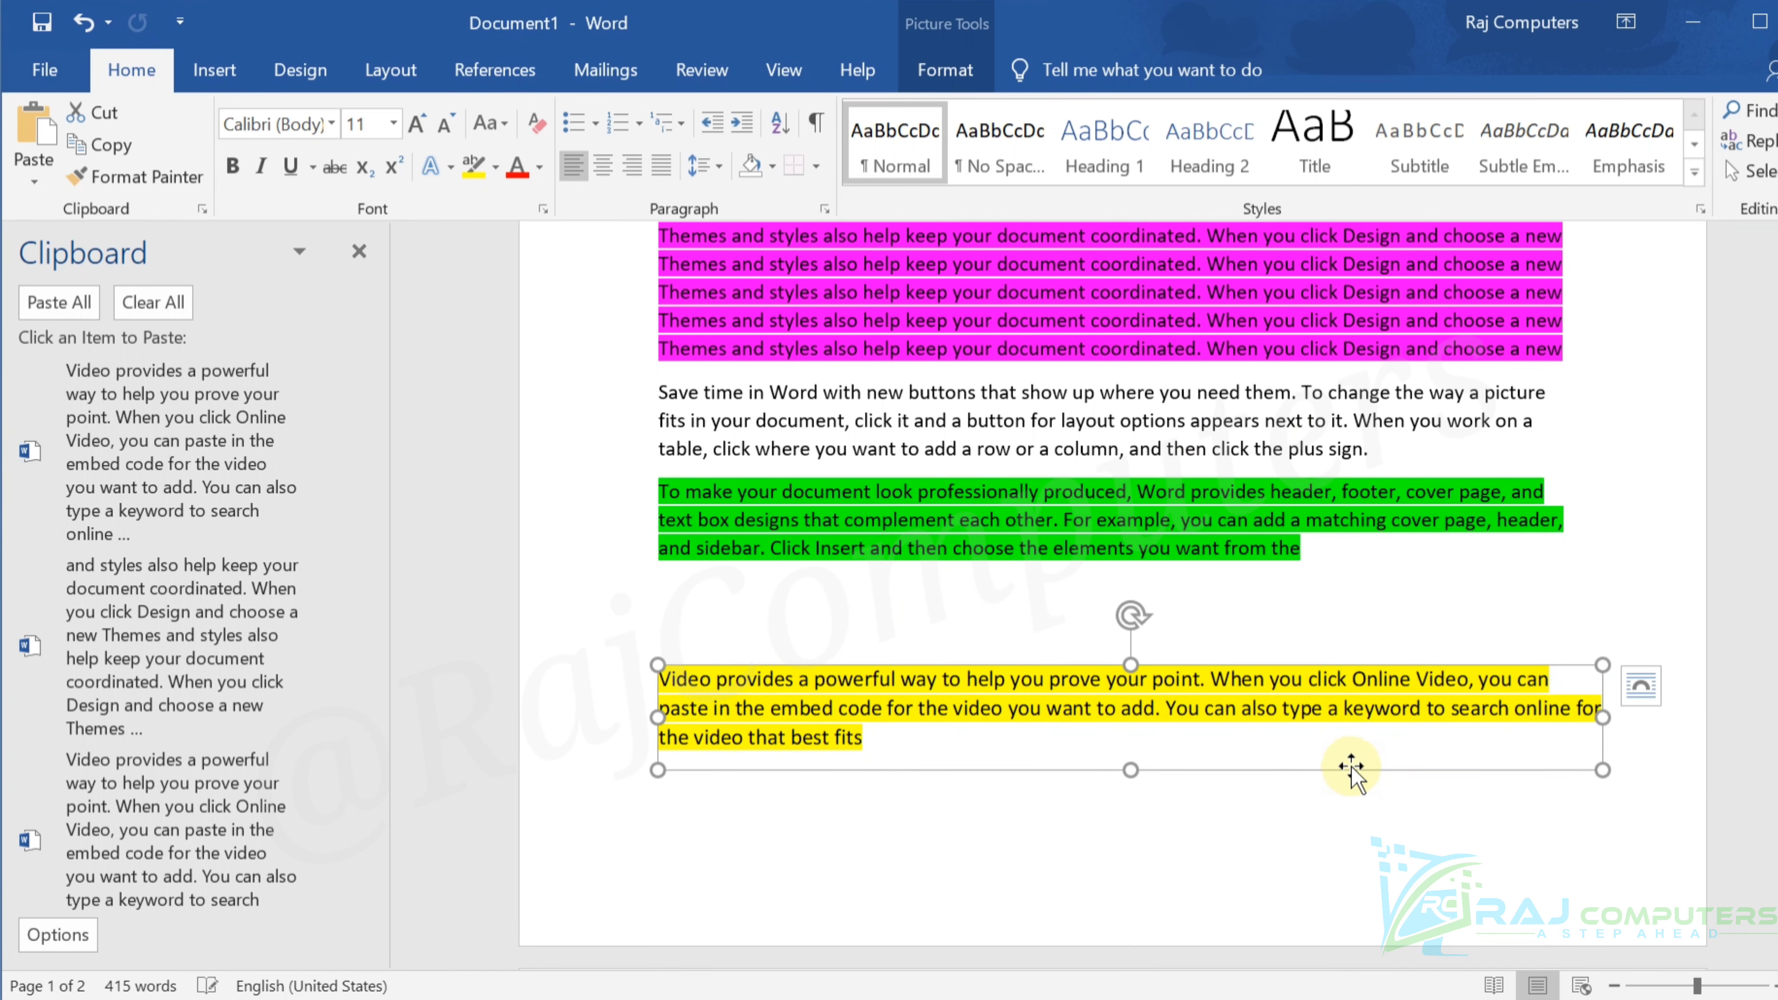
# Copy the flower picture at the start of the document and paste its stored Clipboard item into the blank paragraph above the yellow "Video provides" copy
pyautogui.scroll(1, 1258, 613)
pyautogui.scroll(2, 1259, 613)
pyautogui.scroll(4, 1250, 603)
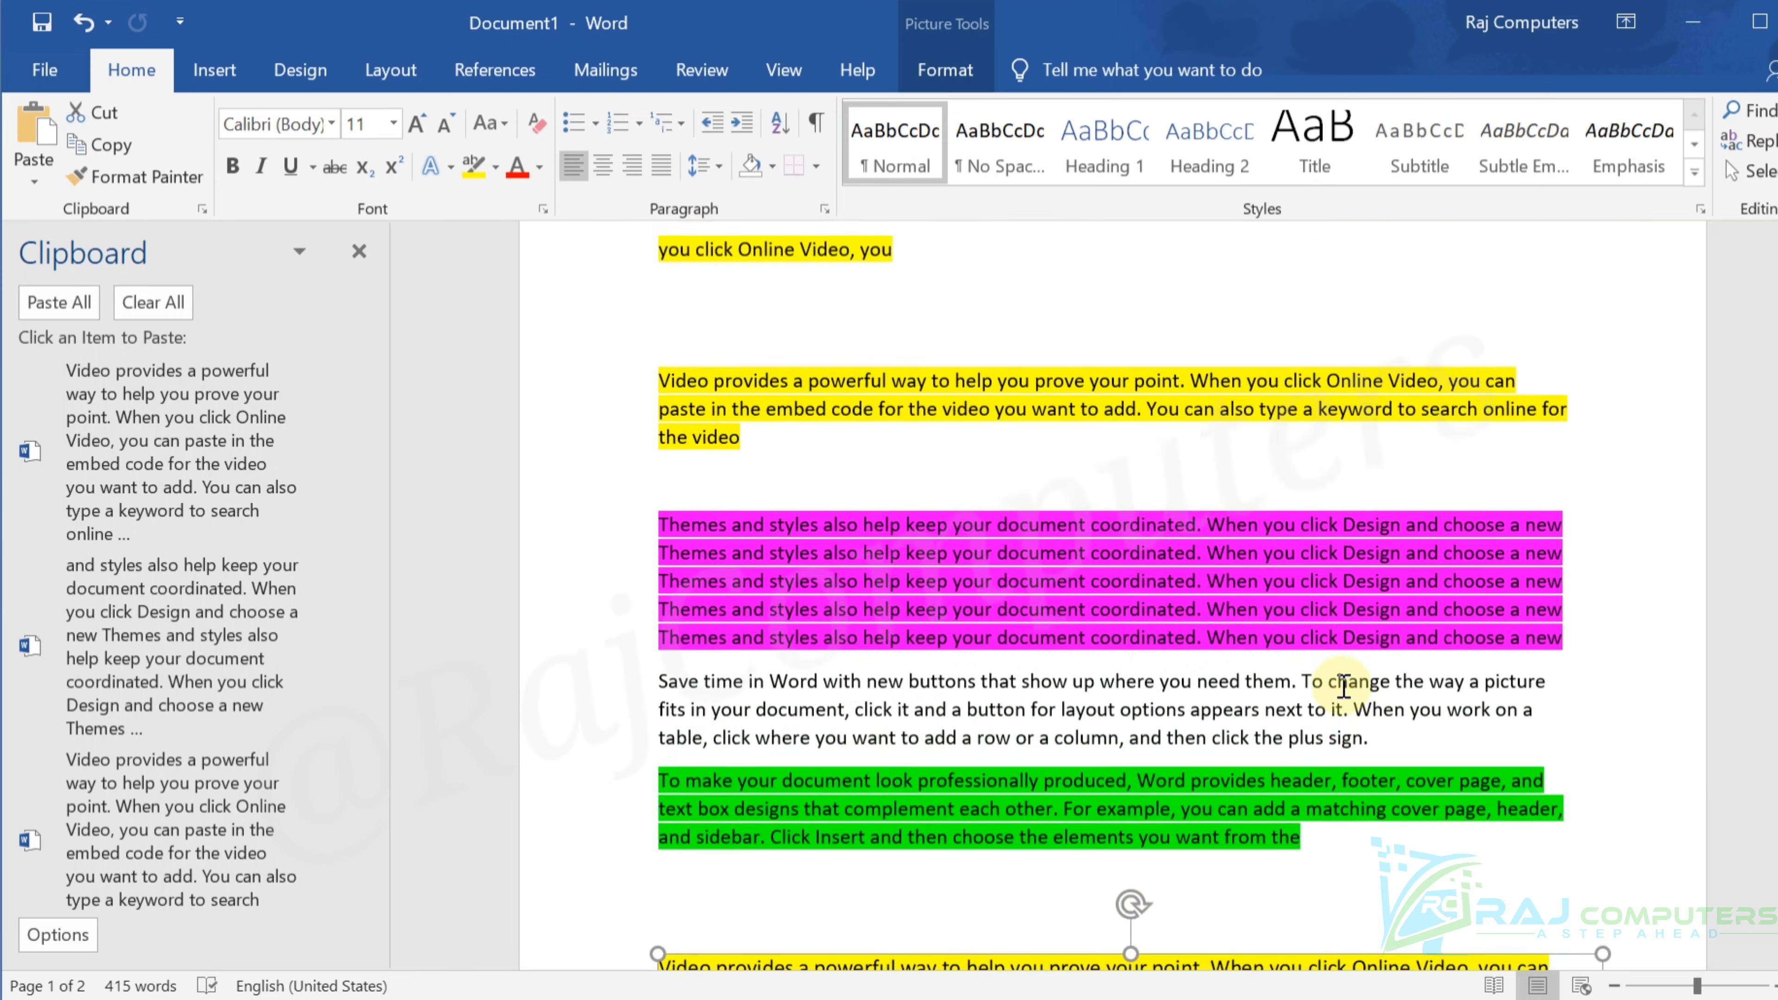
pyautogui.scroll(5, 1258, 635)
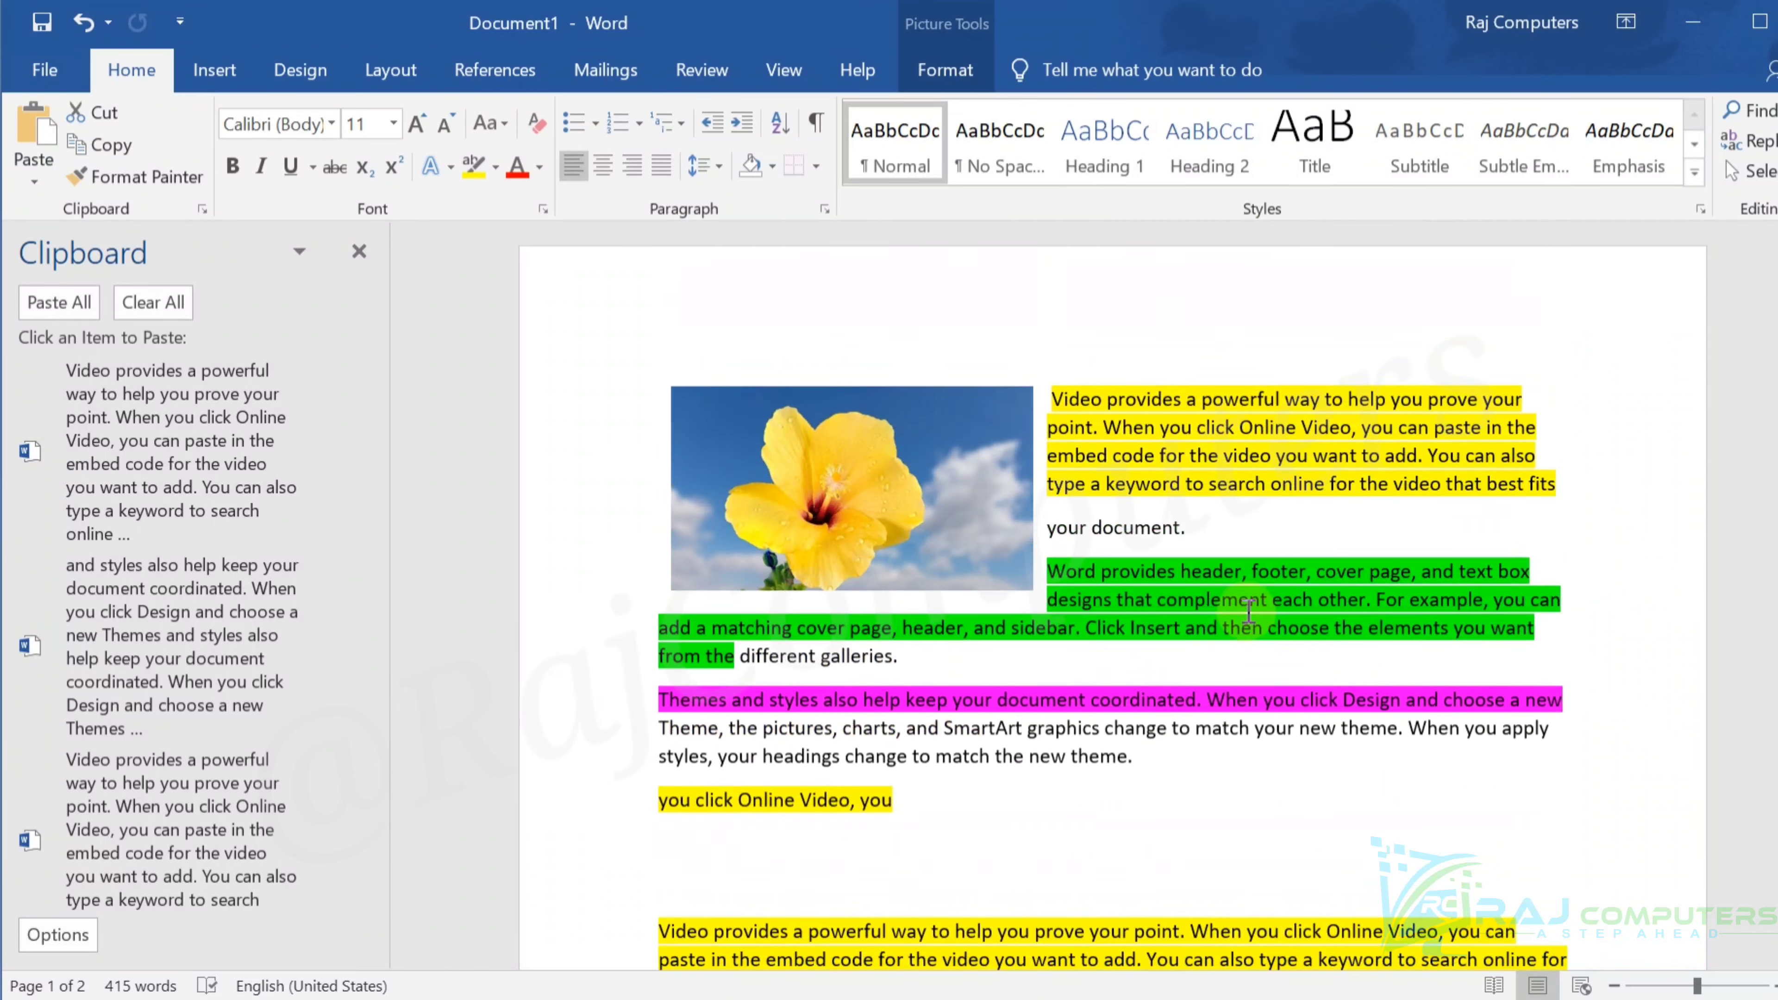
pyautogui.click(856, 503)
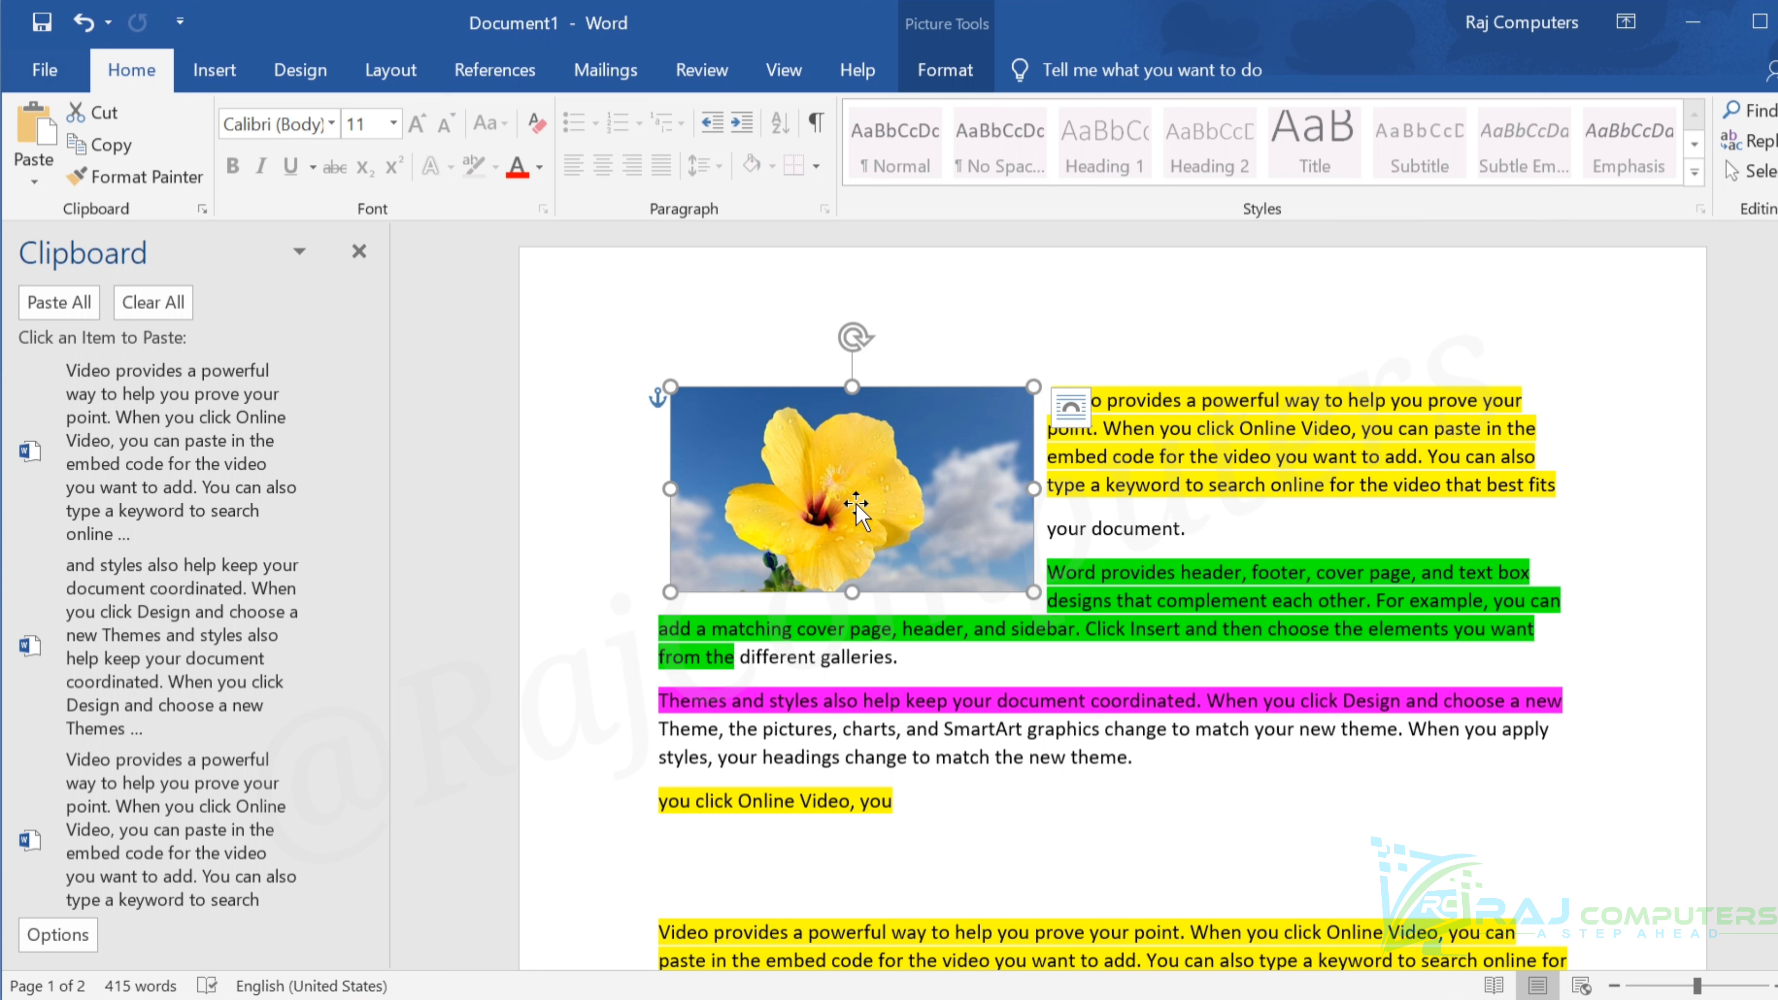
pyautogui.hotkey('ctrl', 'c')
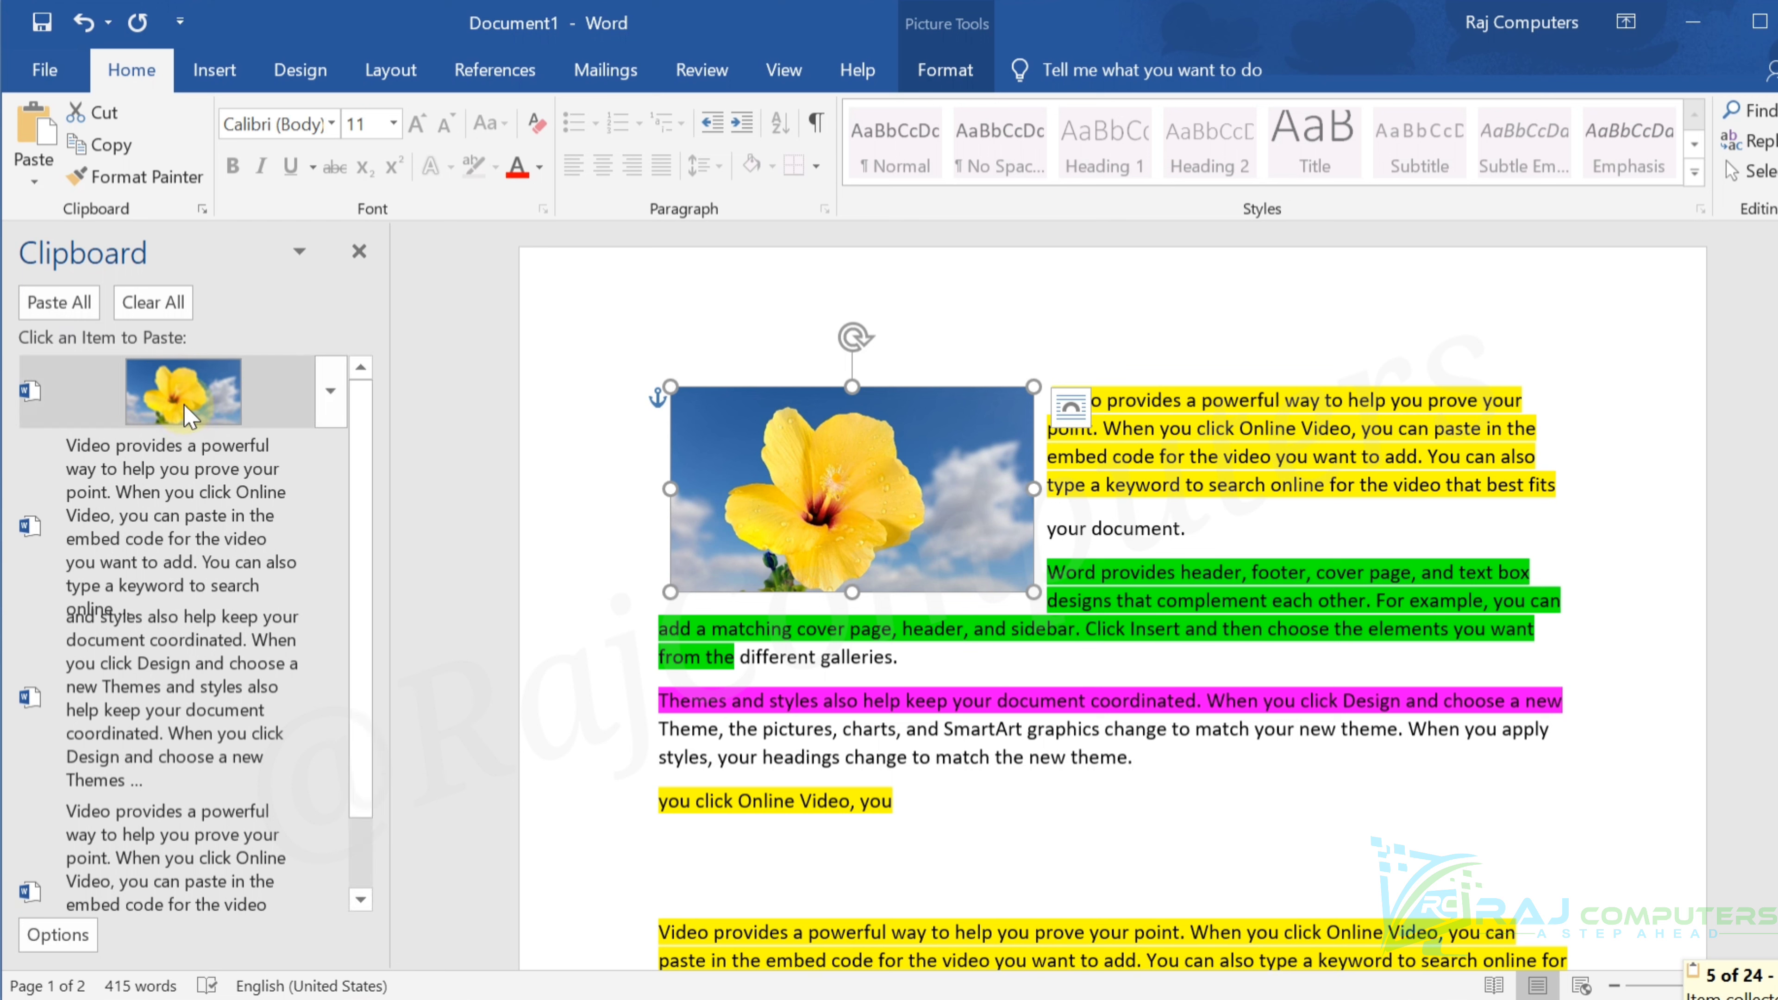
pyautogui.scroll(-3, 969, 819)
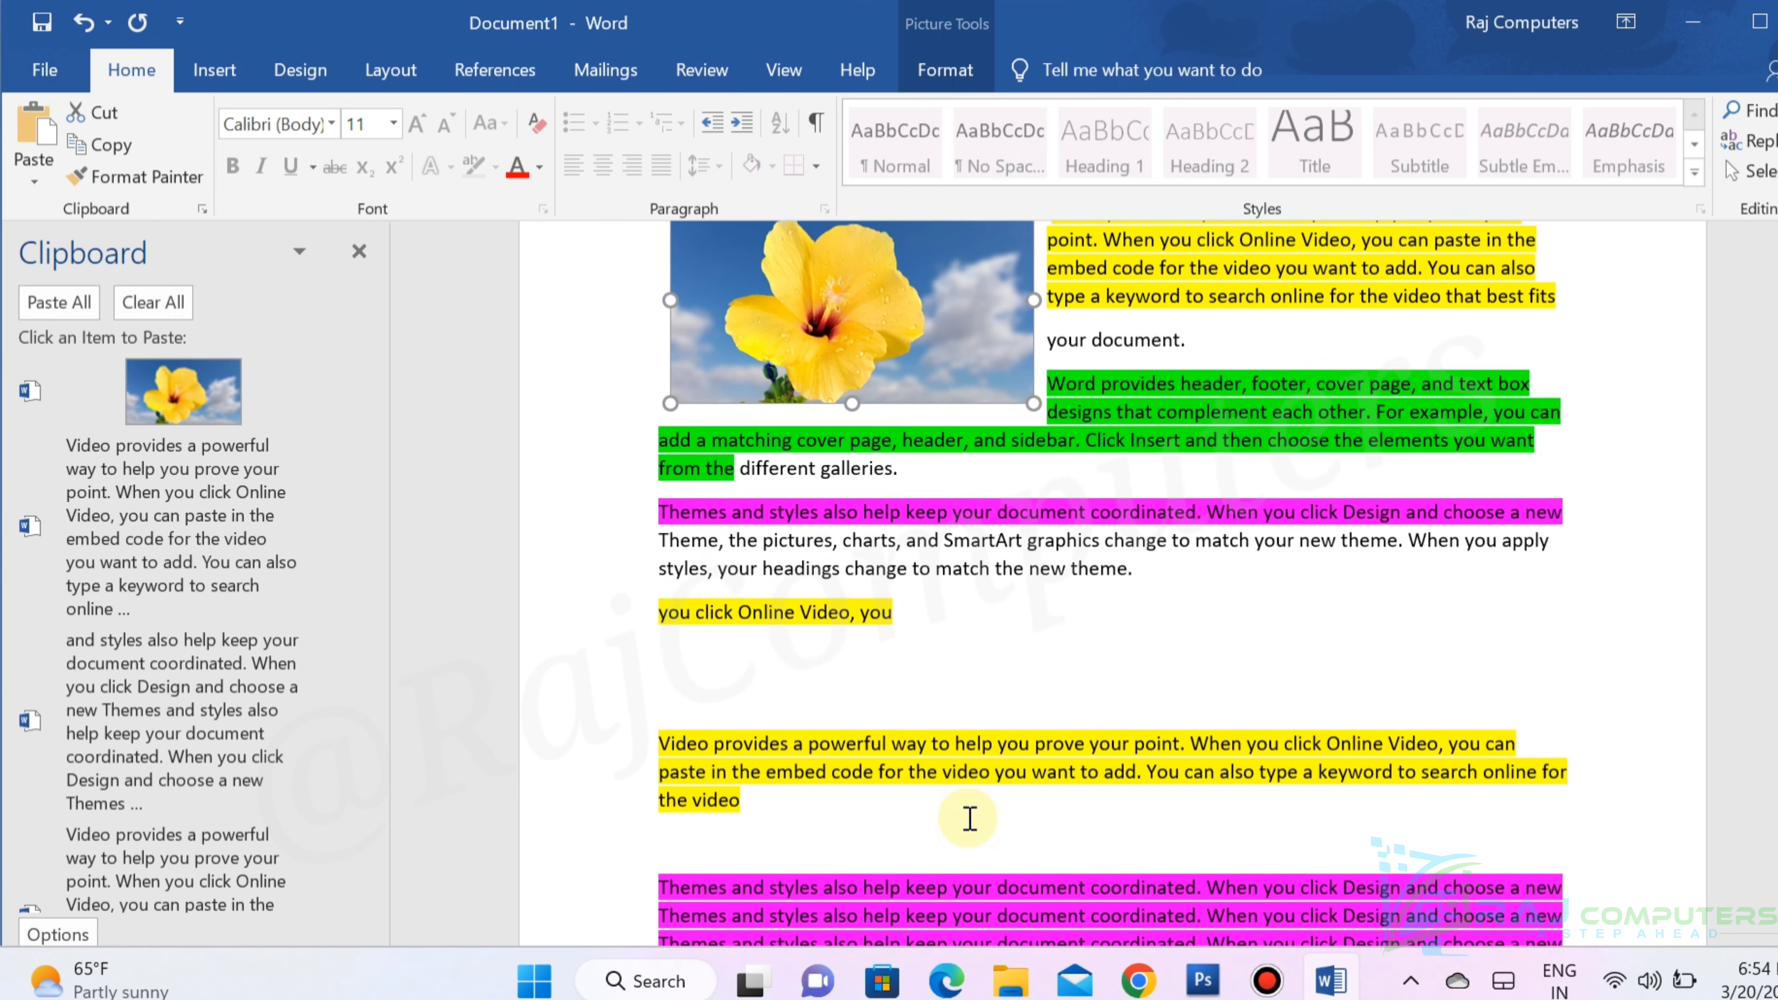
pyautogui.click(709, 669)
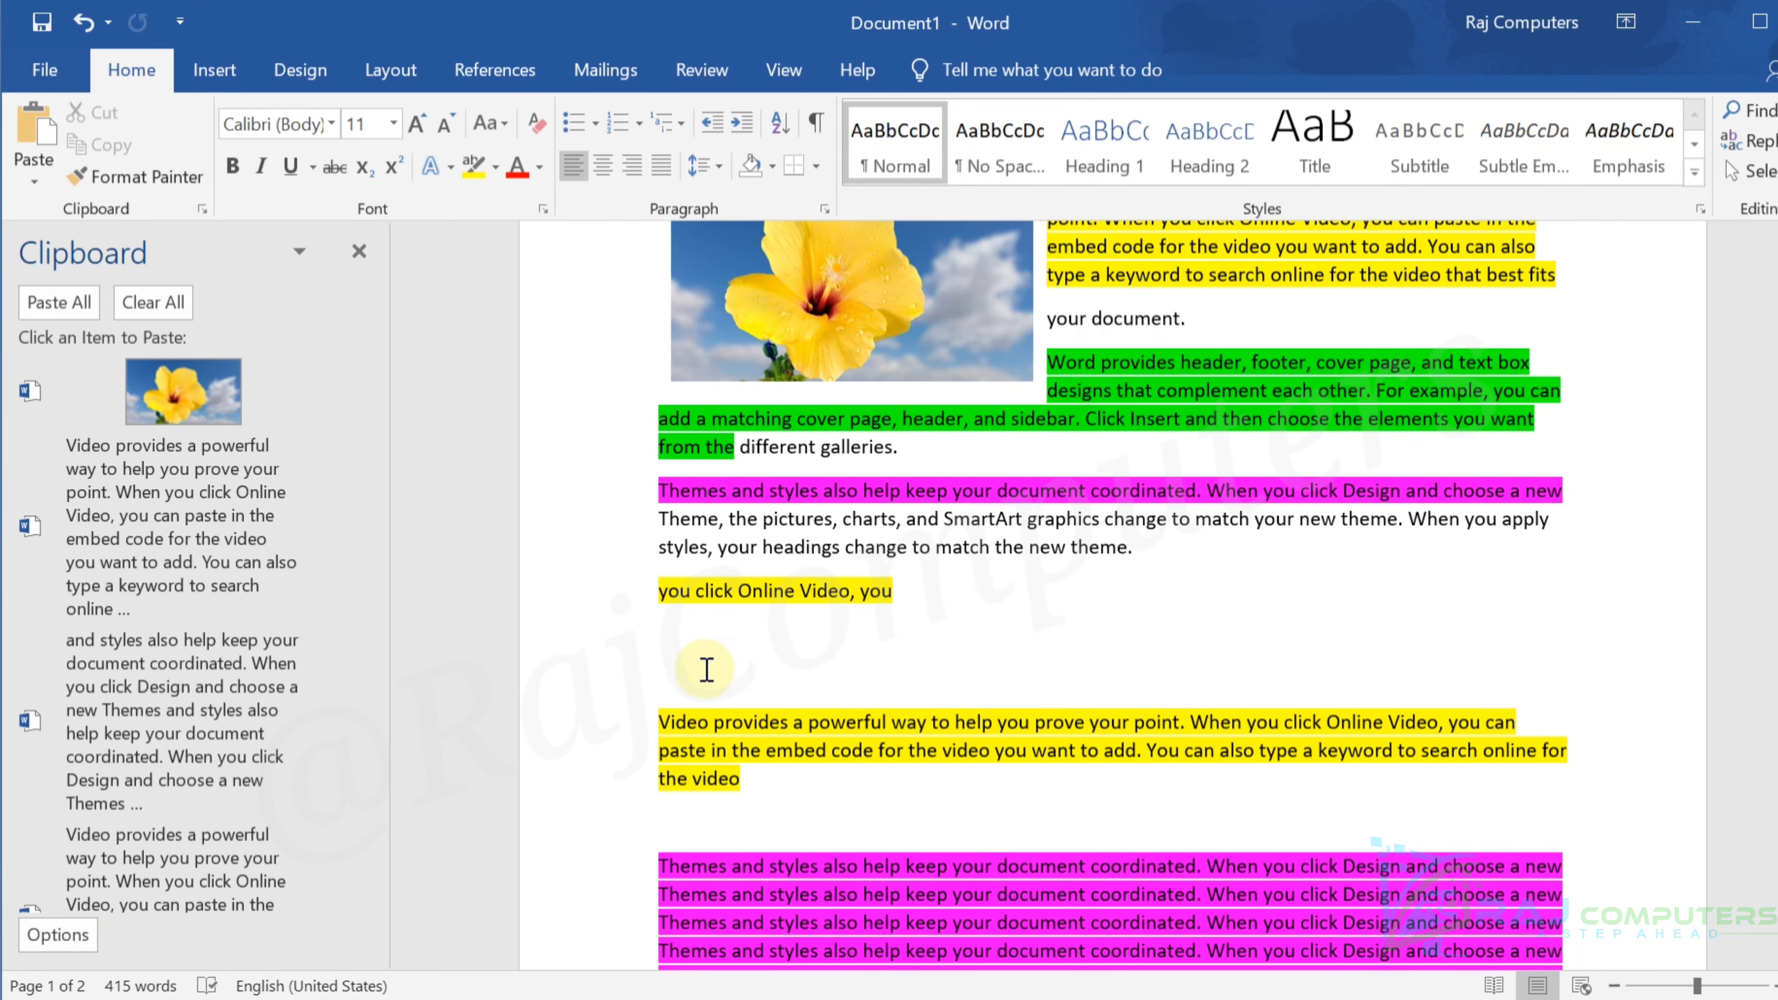
pyautogui.click(214, 389)
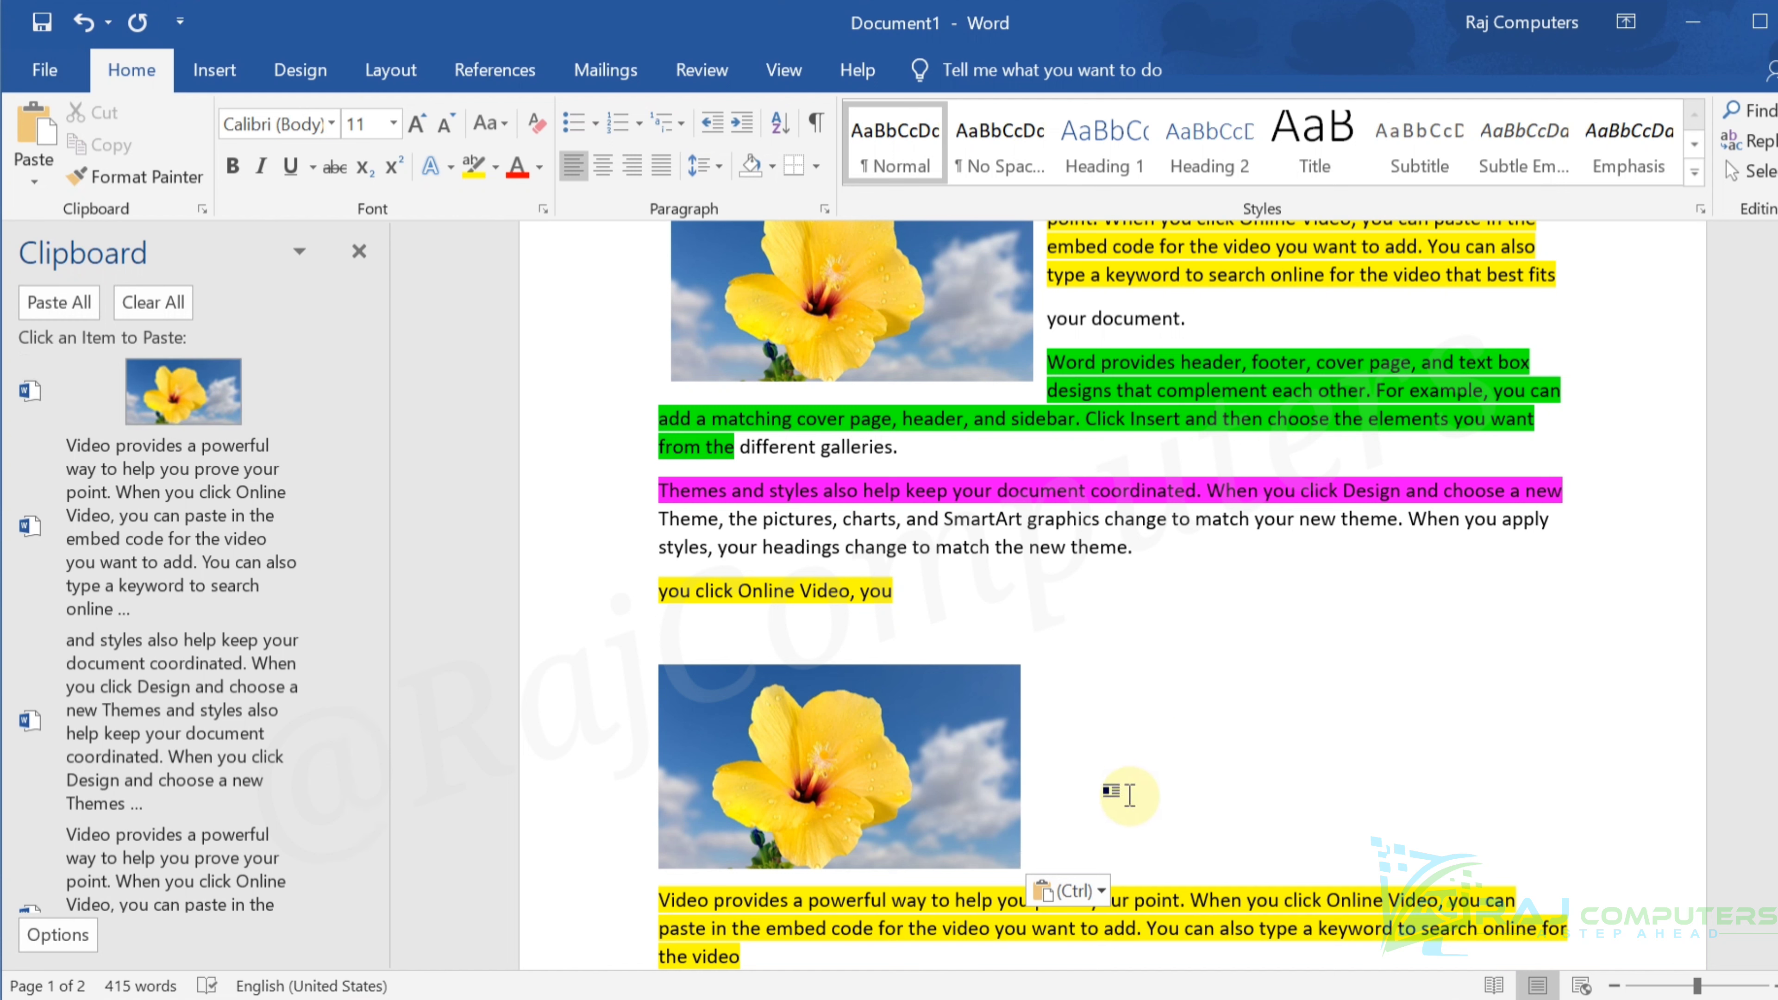
# Paste three more copies of the flower picture directly after the first pasted one
pyautogui.hotkey('ctrl', 'v')
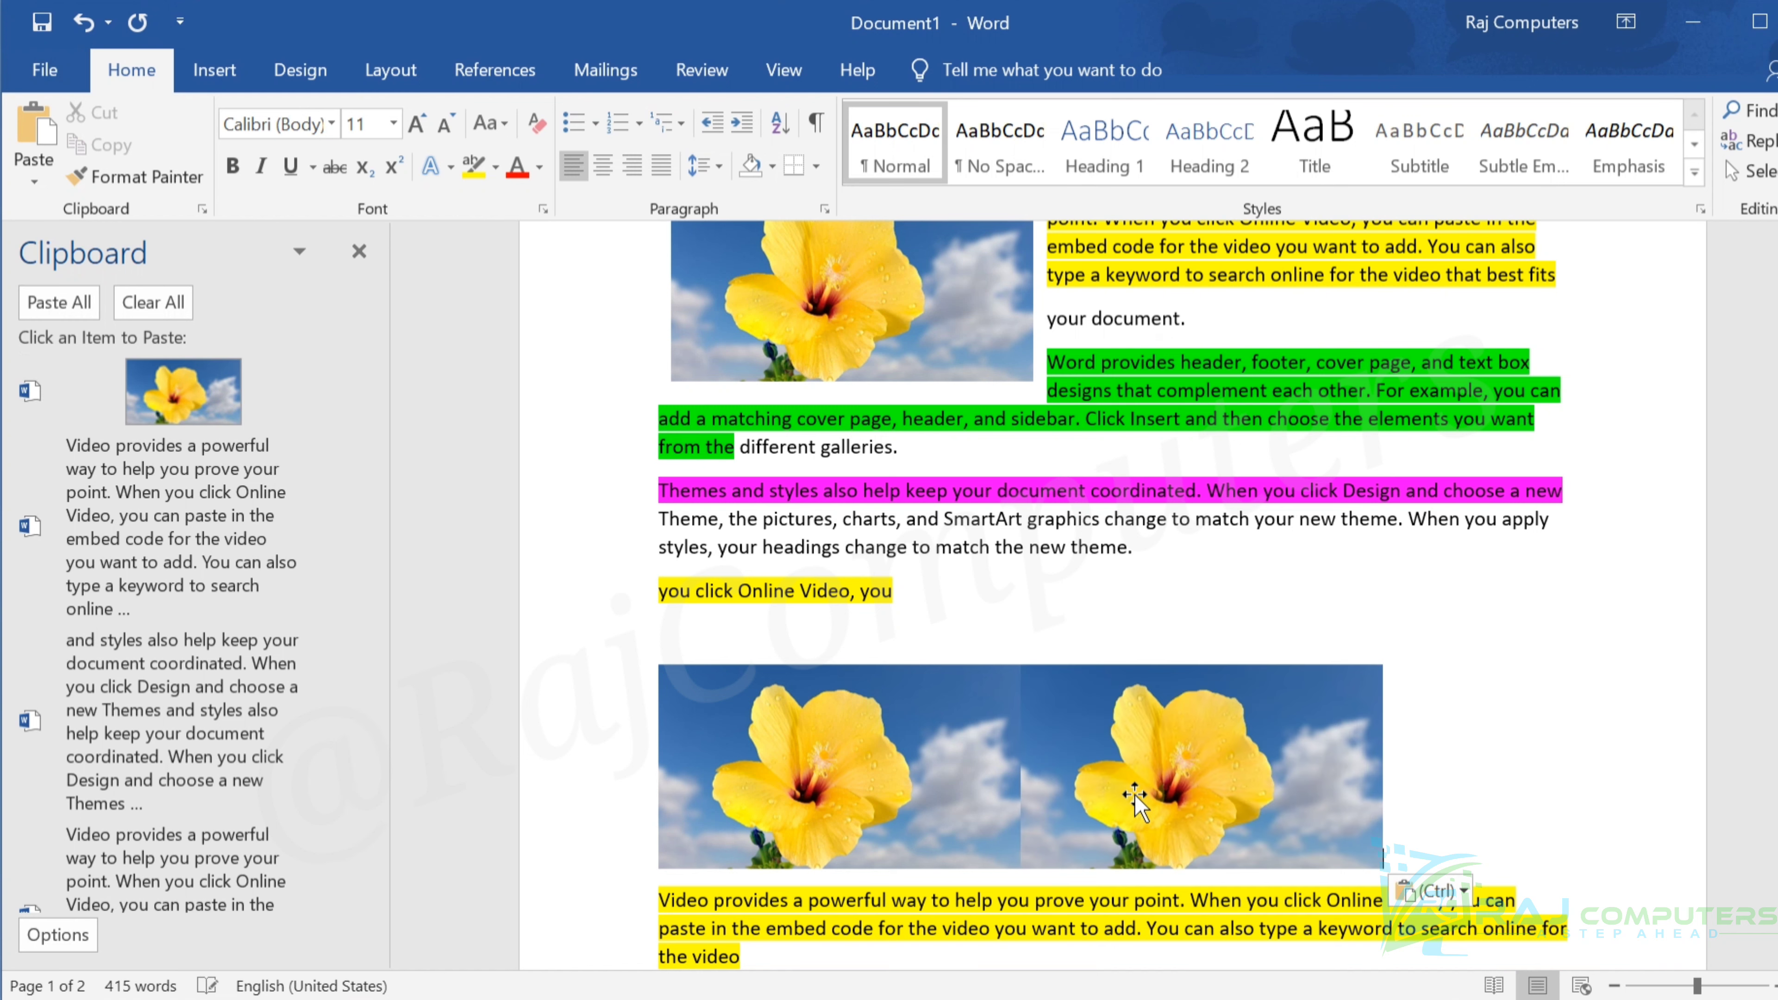
pyautogui.hotkey('ctrl', 'v')
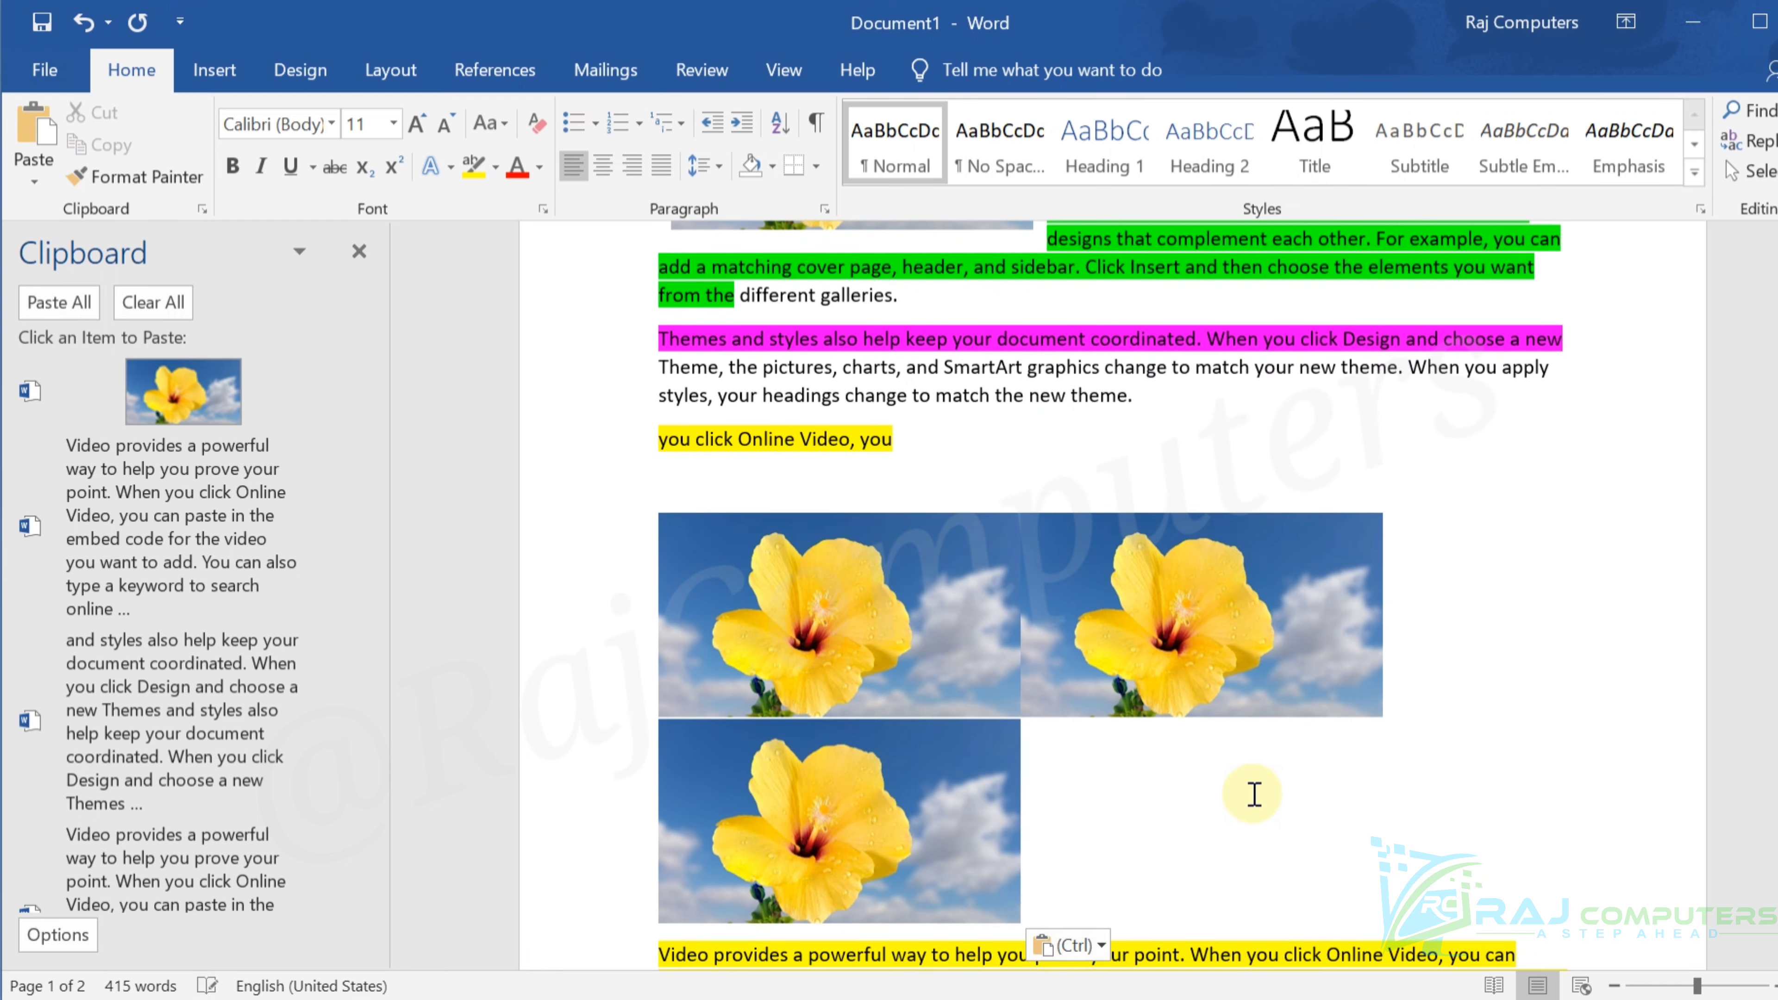
pyautogui.hotkey('ctrl', 'v')
pyautogui.scroll(3, 1254, 715)
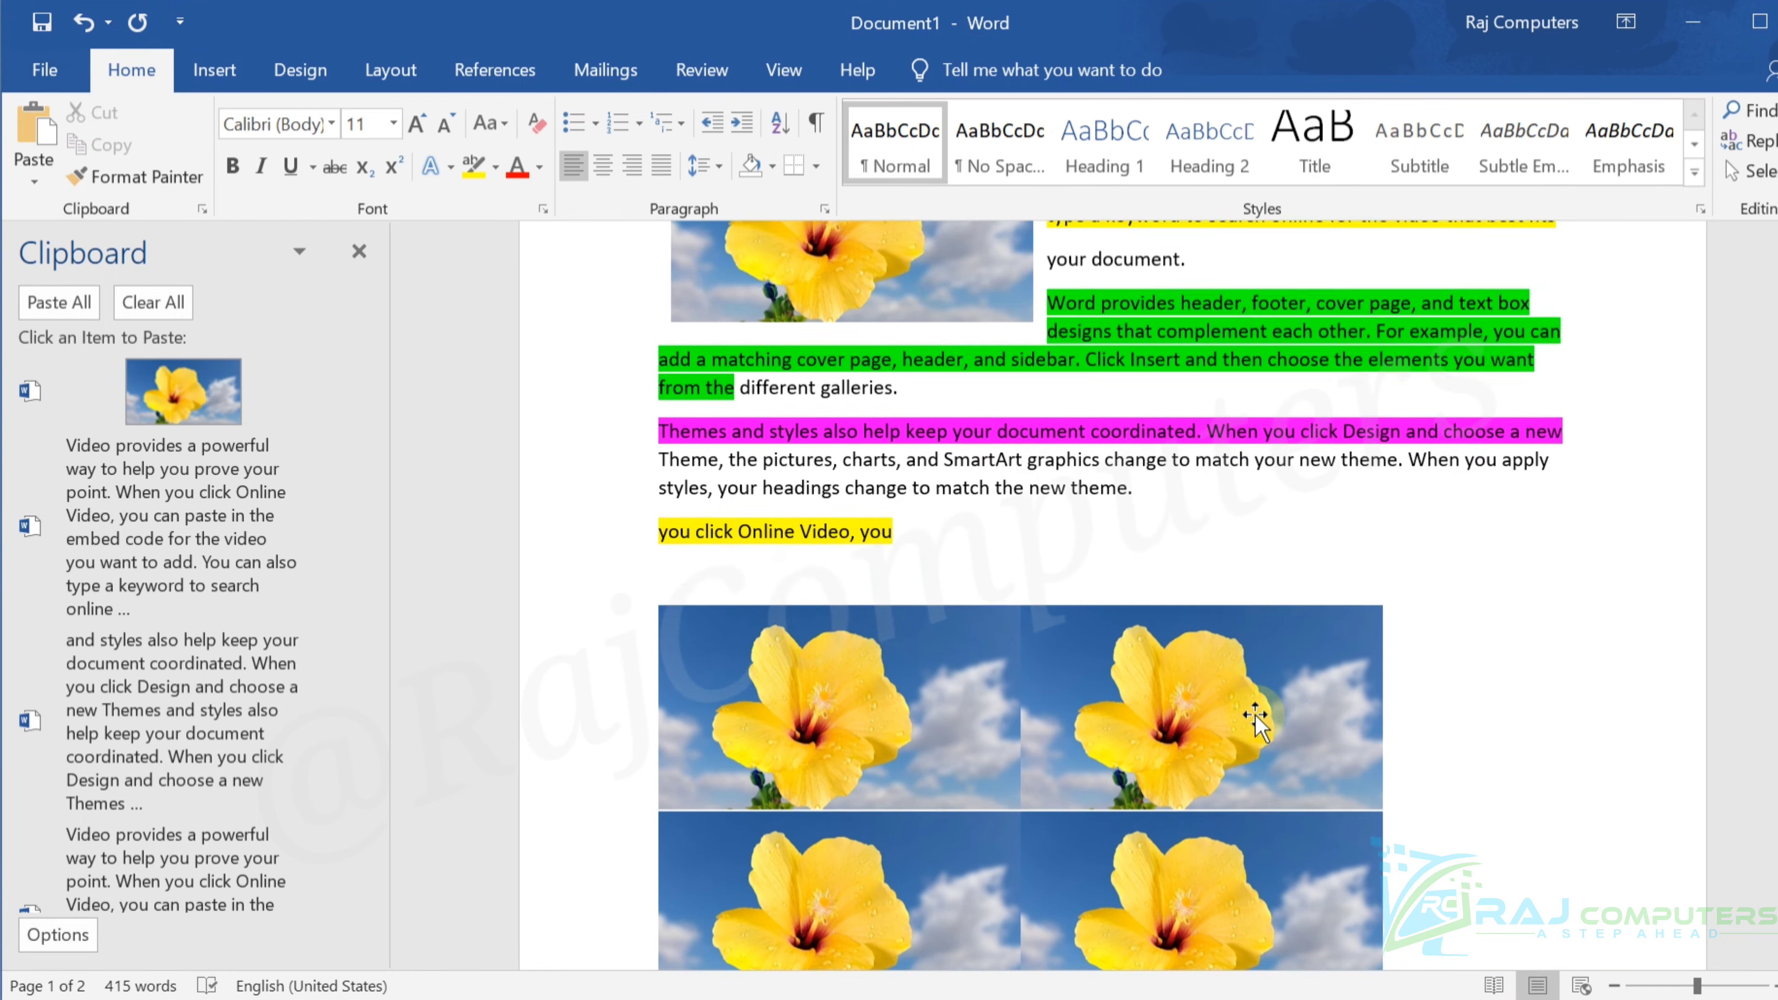
# Select the blue star and the orange arrow on page 2 together and copy them
pyautogui.scroll(-4, 1254, 714)
pyautogui.scroll(-15, 1254, 715)
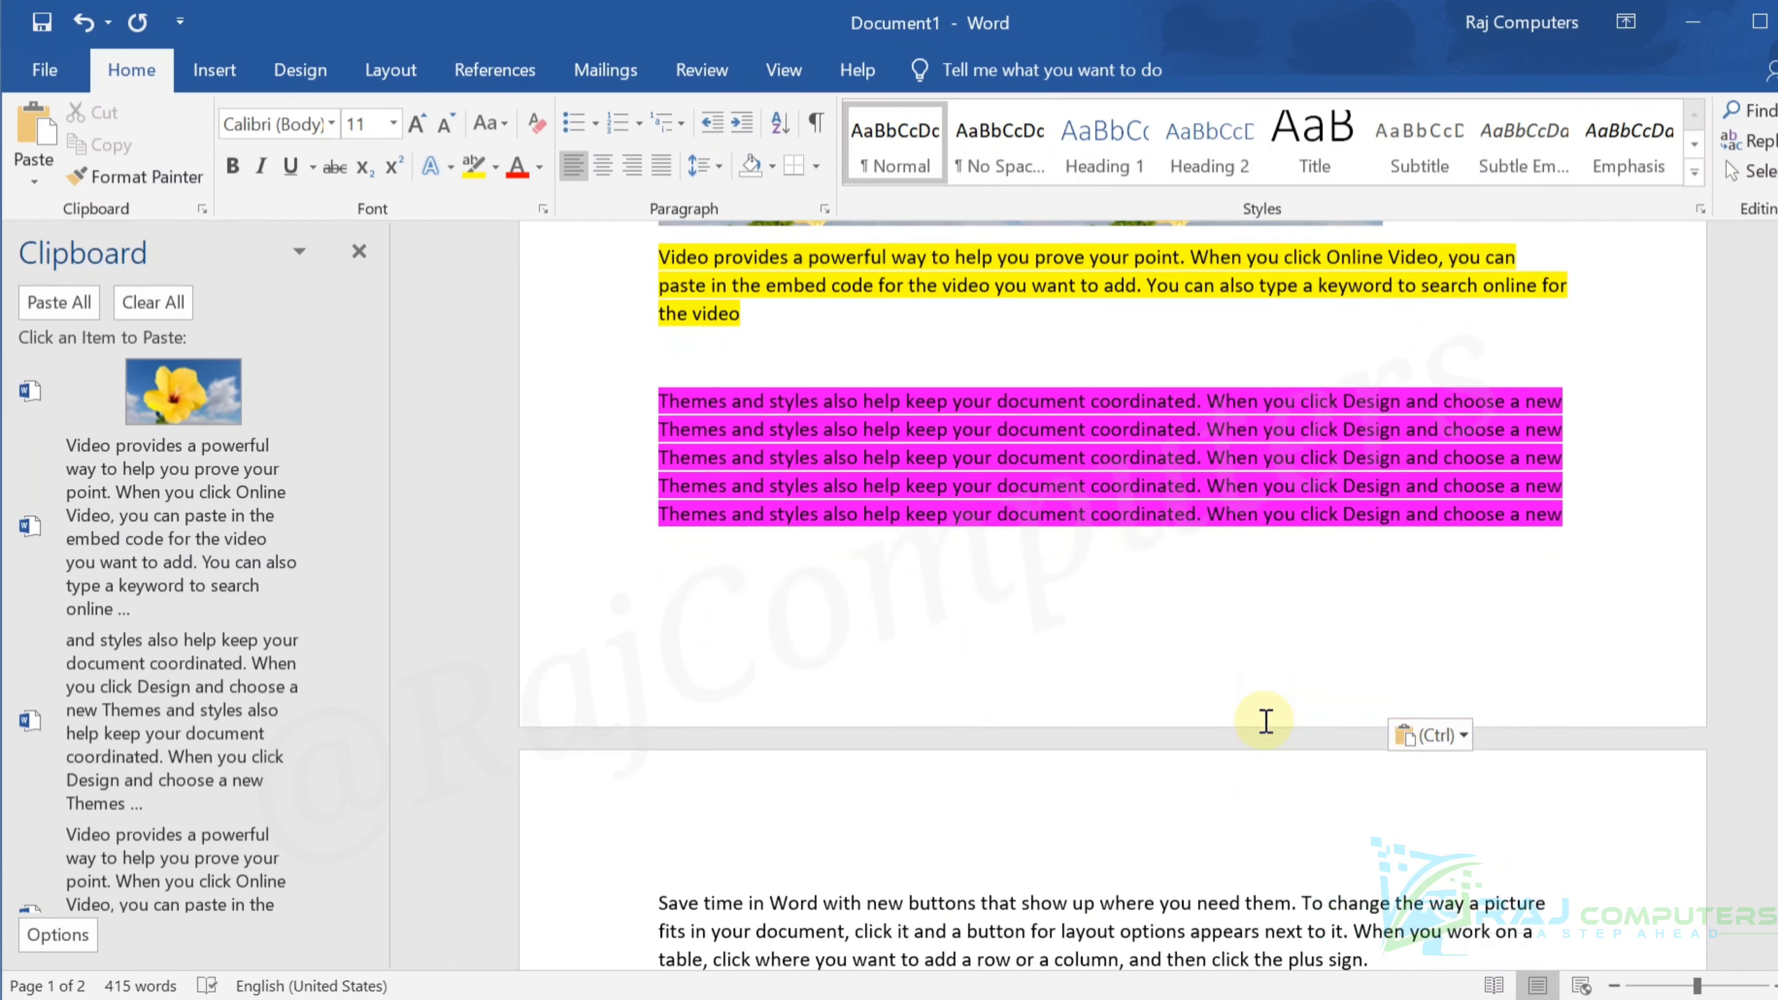
pyautogui.scroll(-8, 1265, 724)
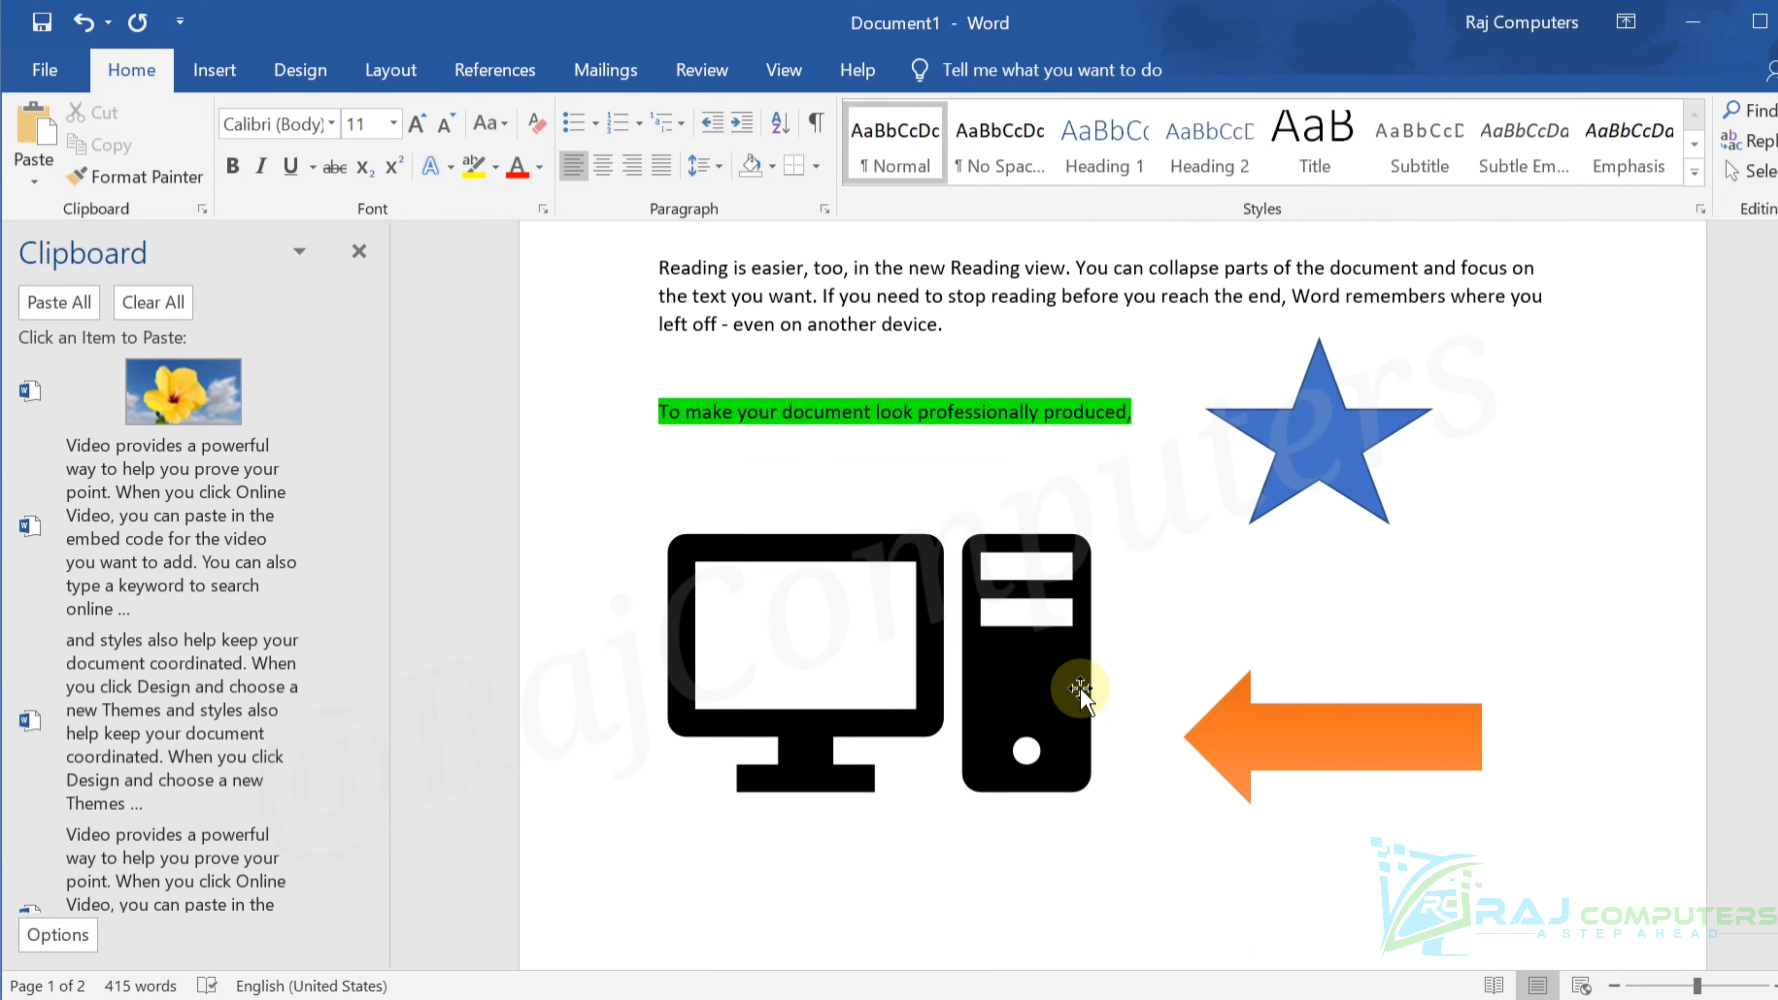
pyautogui.click(1300, 464)
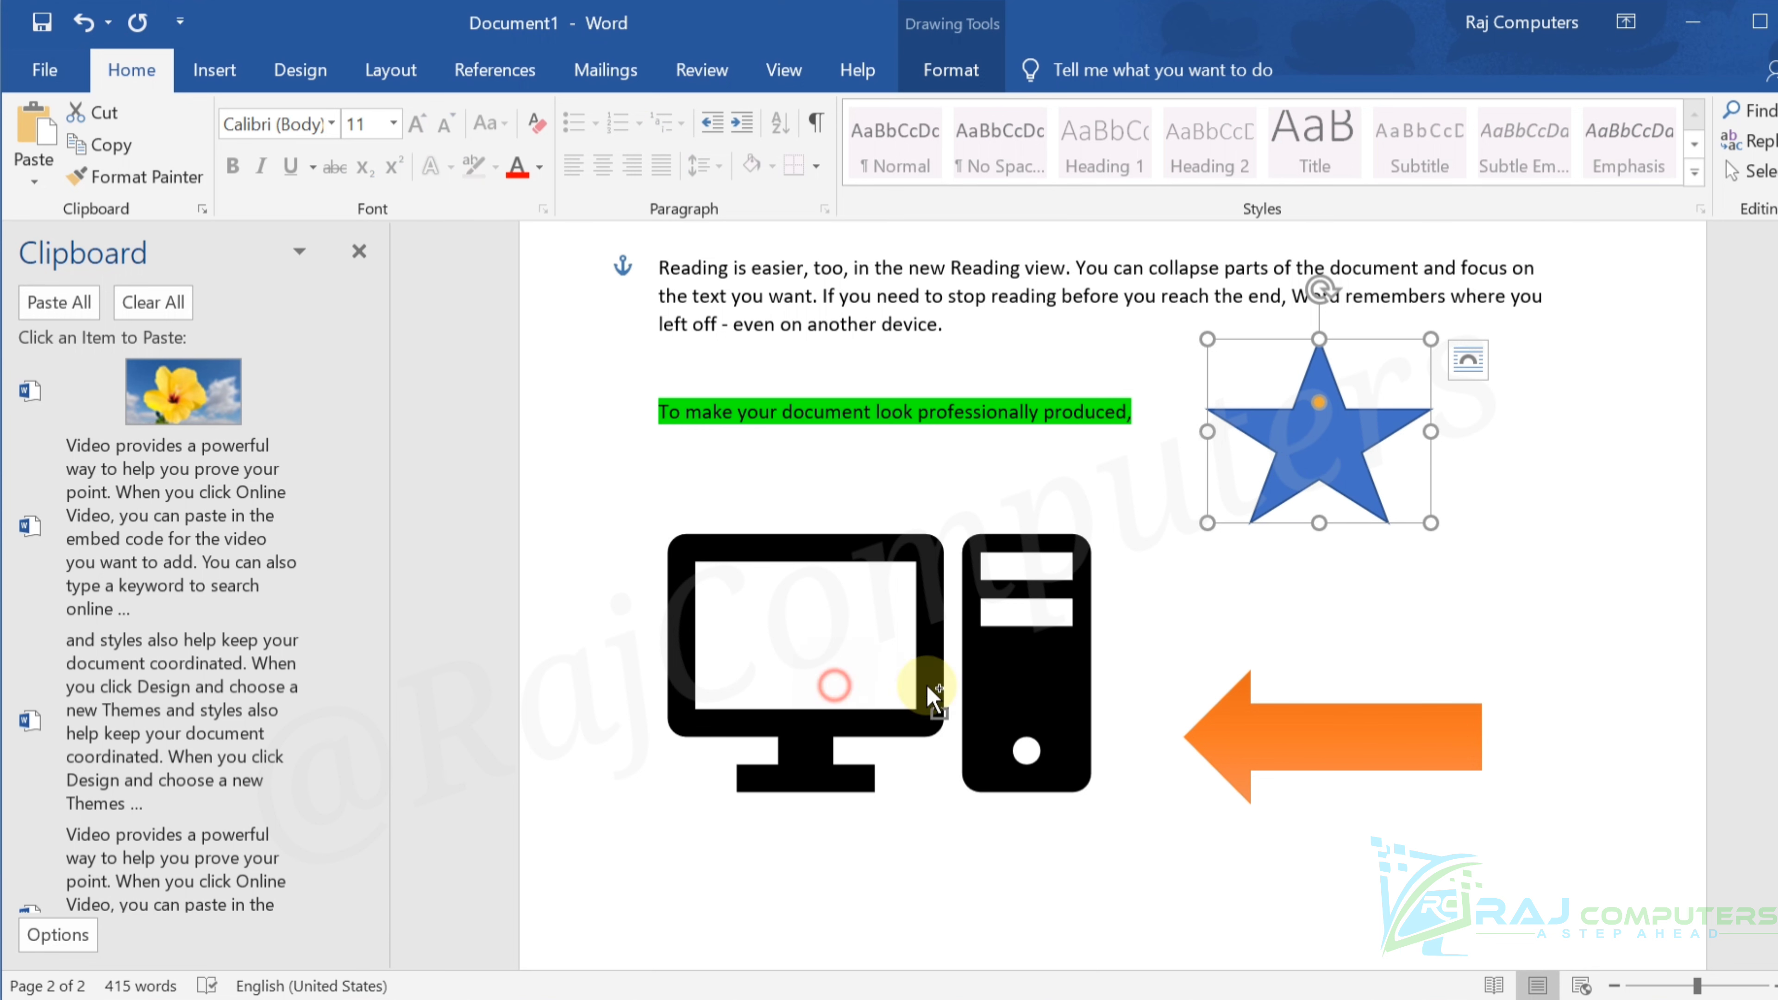
pyautogui.keyDown('ctrl'); pyautogui.click(1366, 741); pyautogui.keyUp('ctrl')
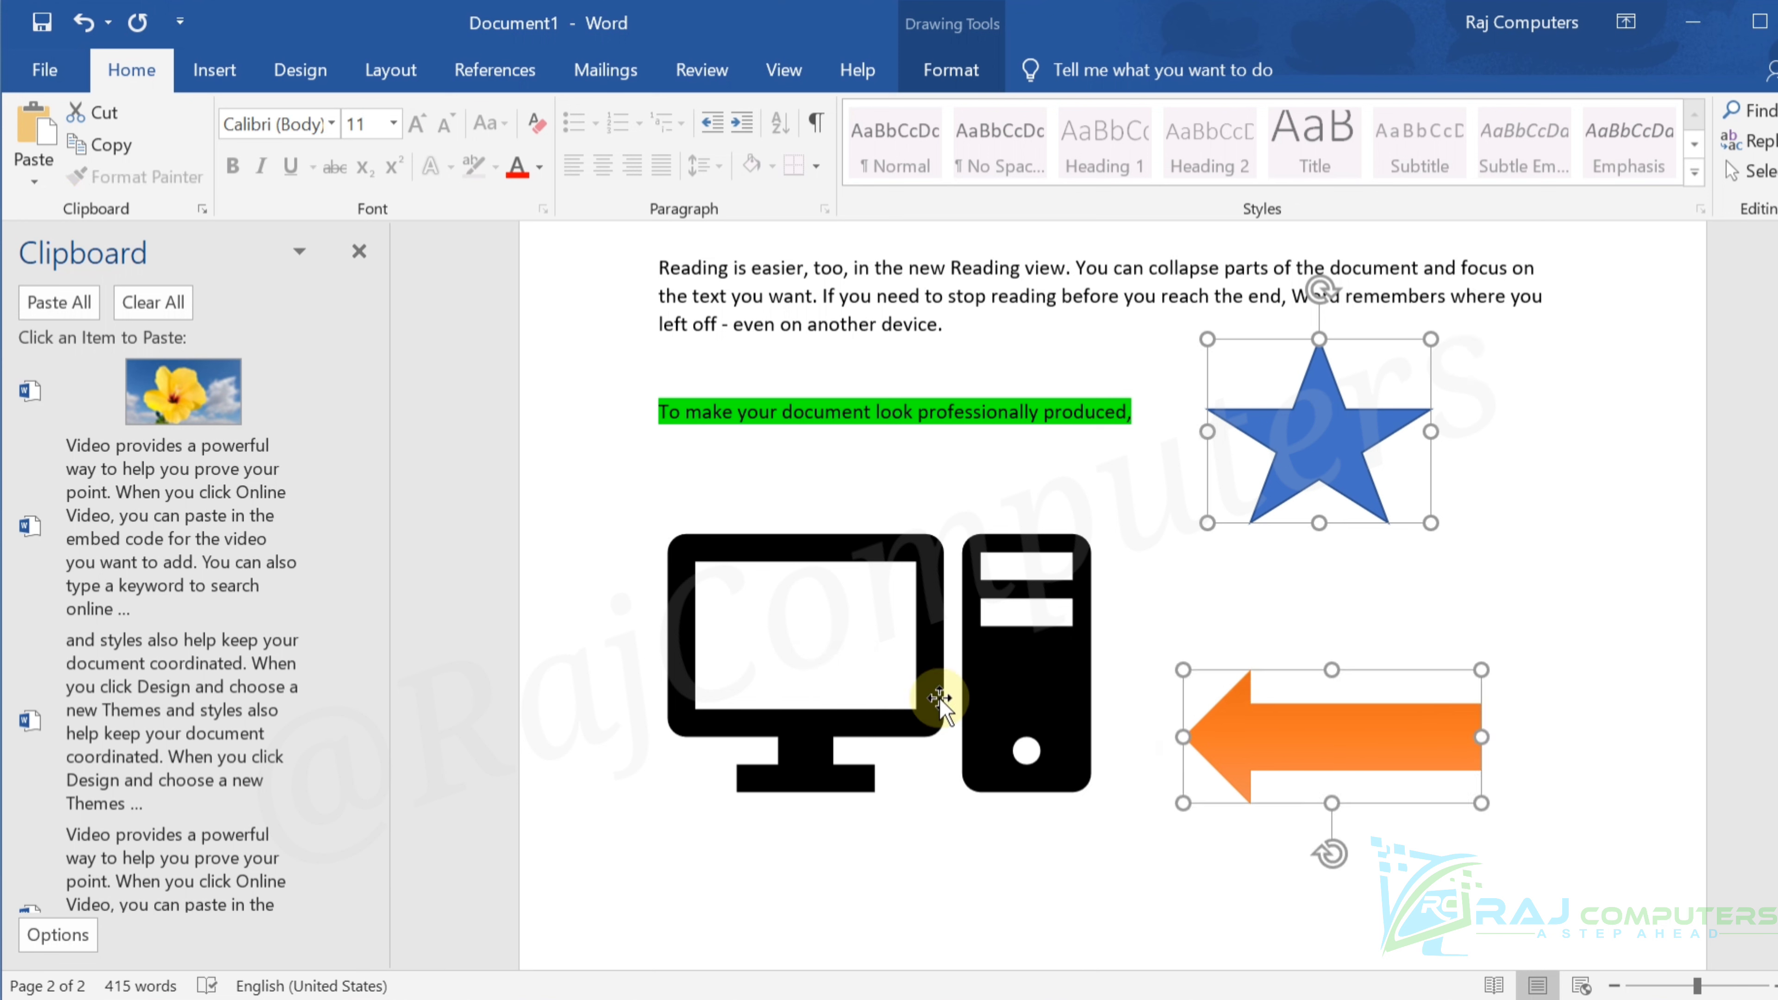
pyautogui.keyDown('ctrl'); pyautogui.click(915, 699); pyautogui.keyUp('ctrl')
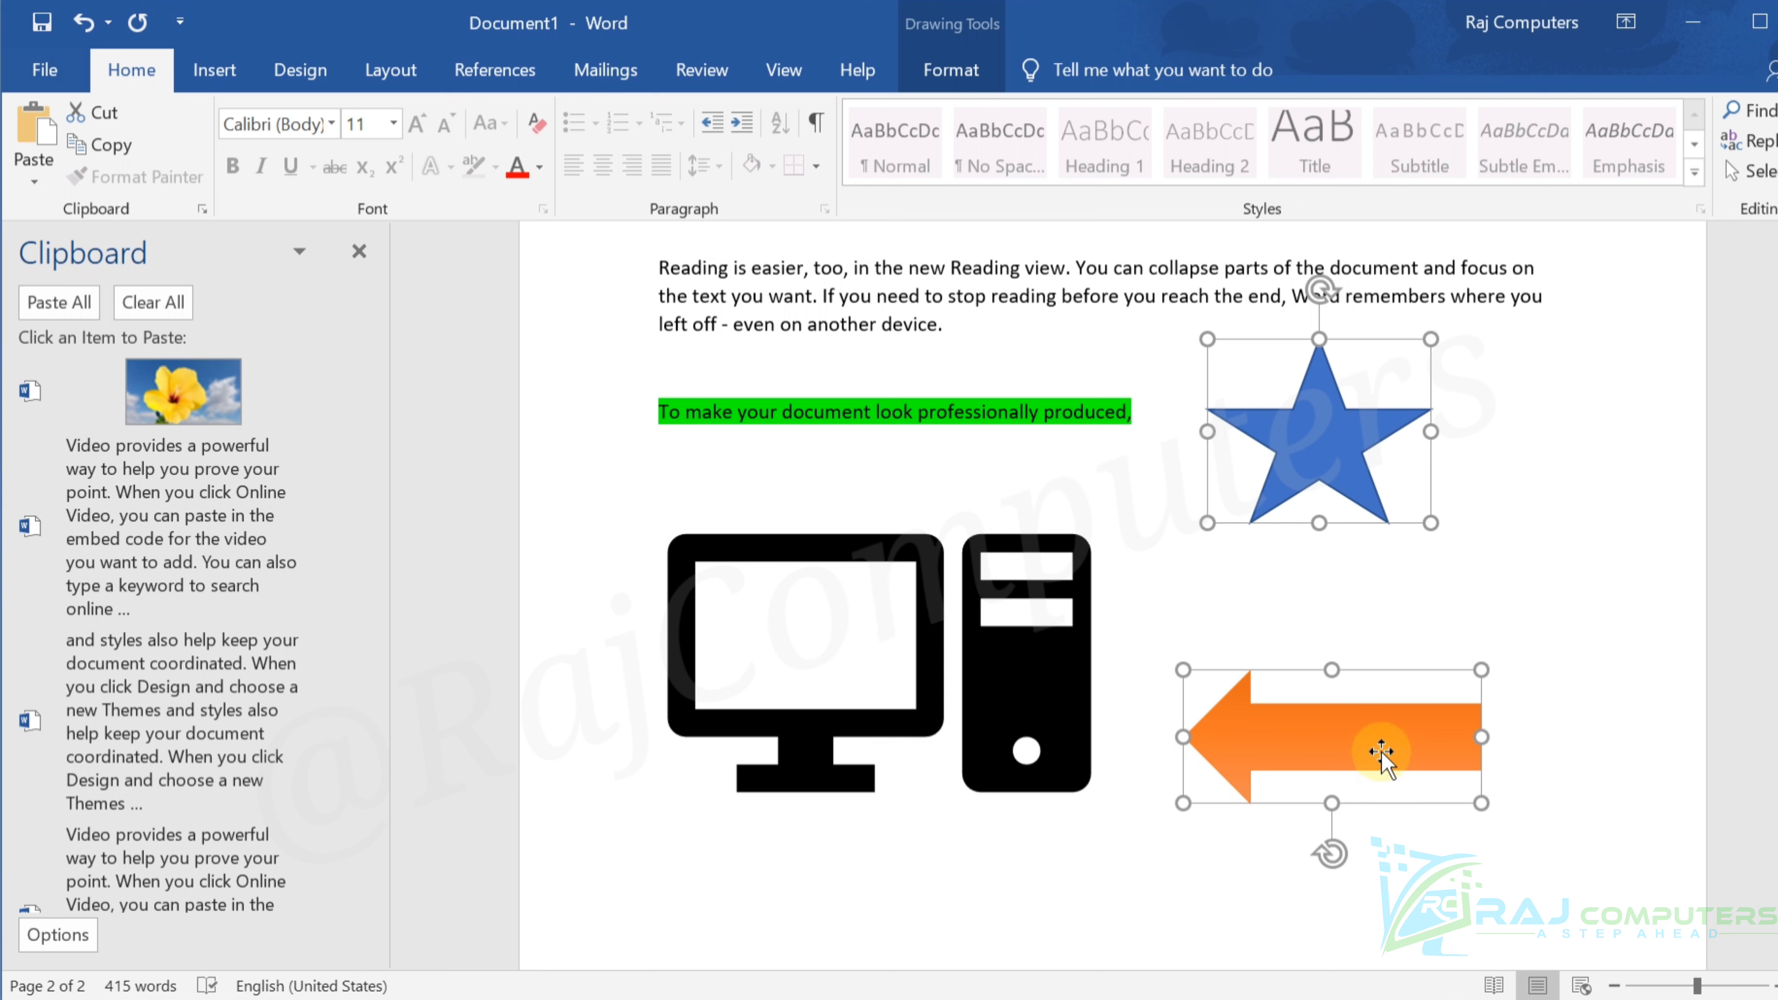
pyautogui.hotkey('ctrl', 'c')
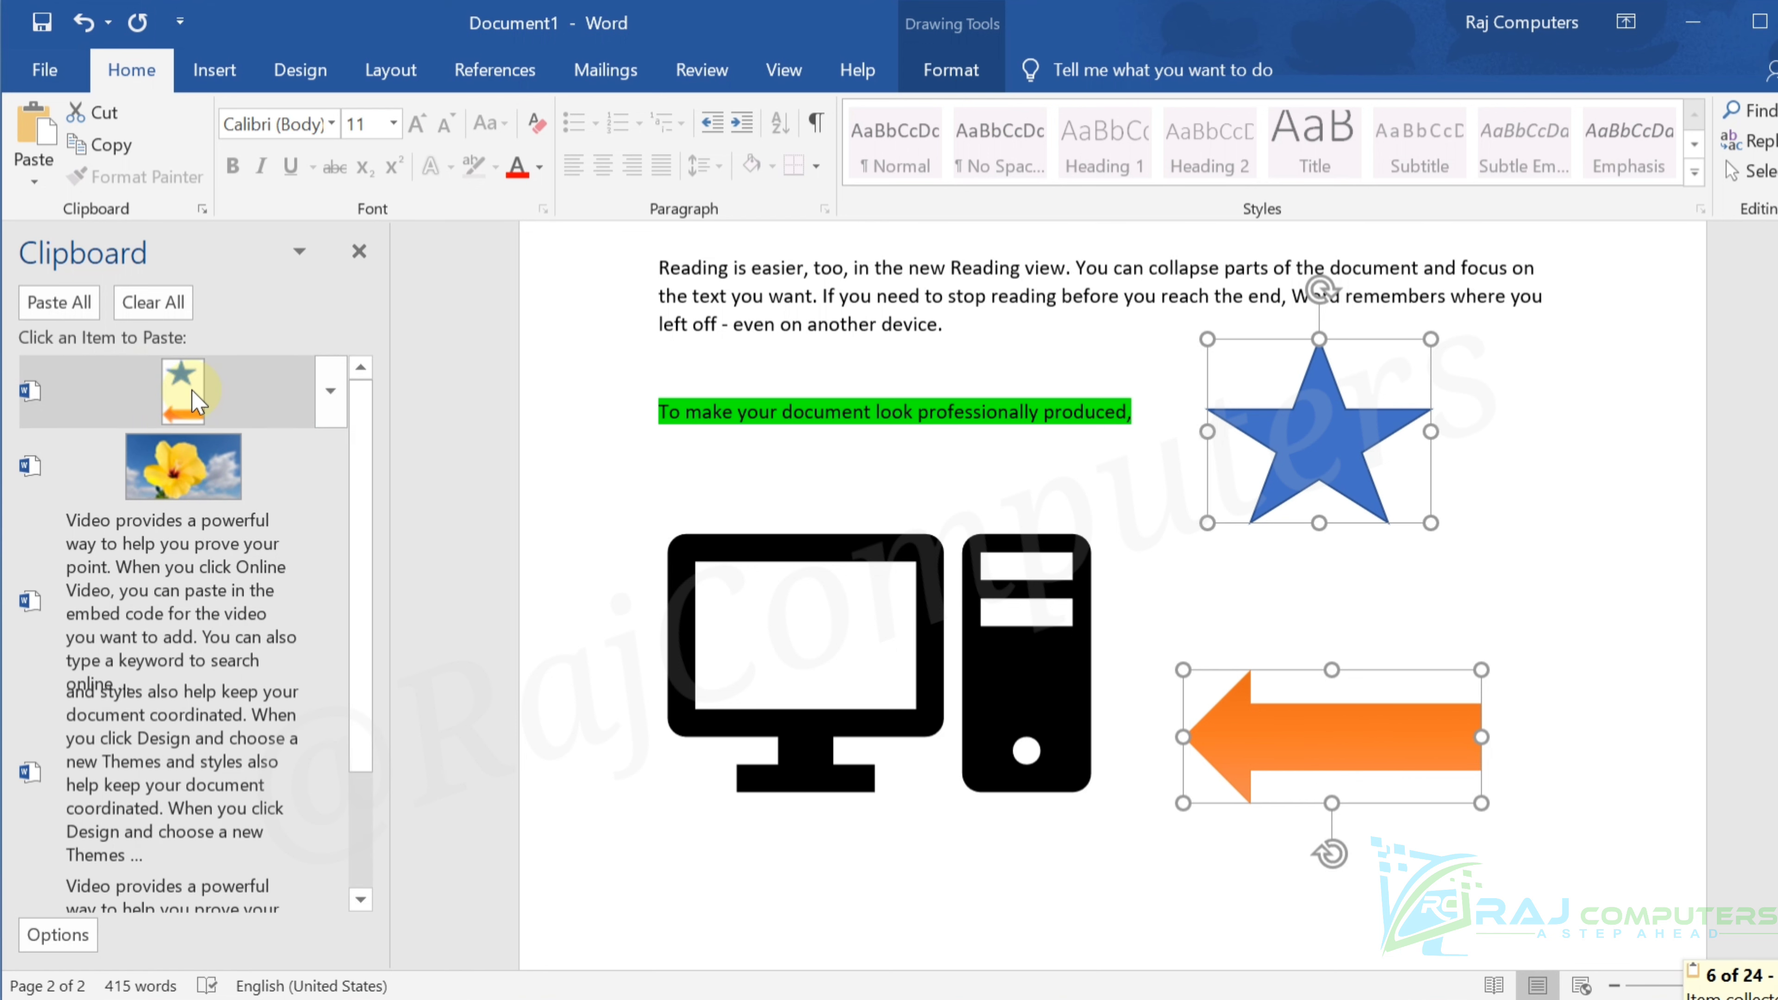
# Paste the copied star and arrow in the blank paragraph above "Reading is easier" and shift the pasted star right and slightly down
pyautogui.scroll(-1, 715, 652)
pyautogui.click(754, 820)
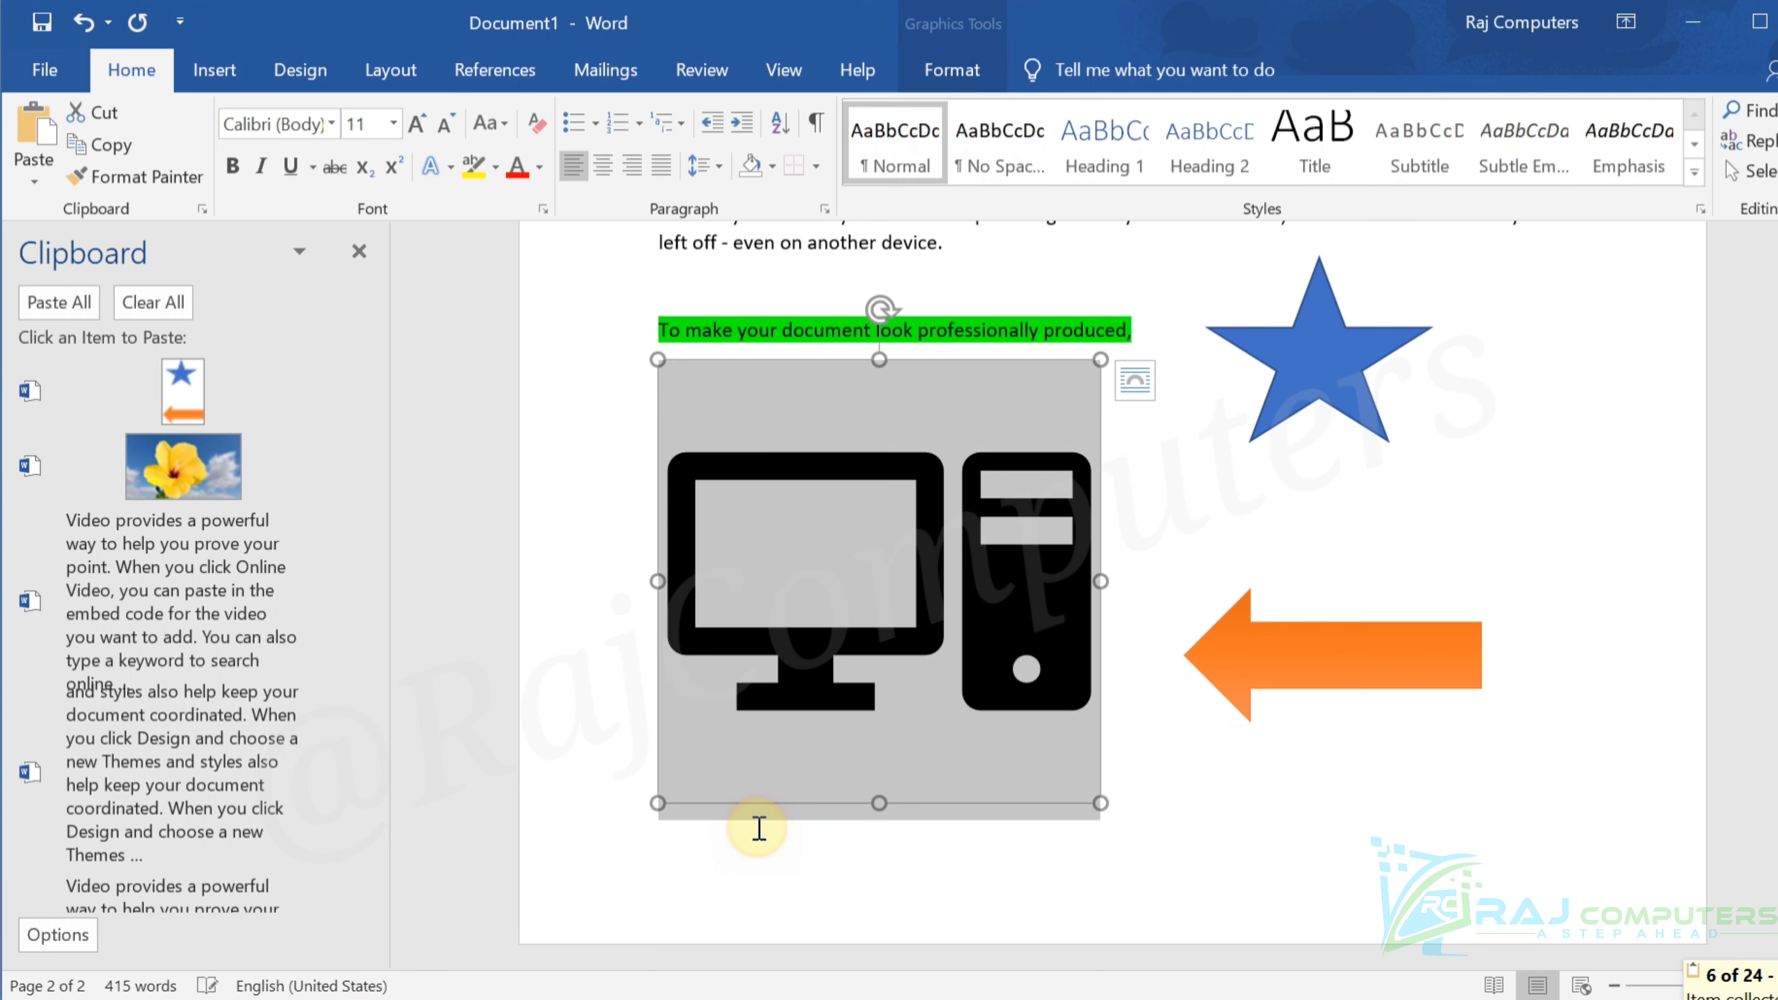
pyautogui.scroll(7, 1377, 778)
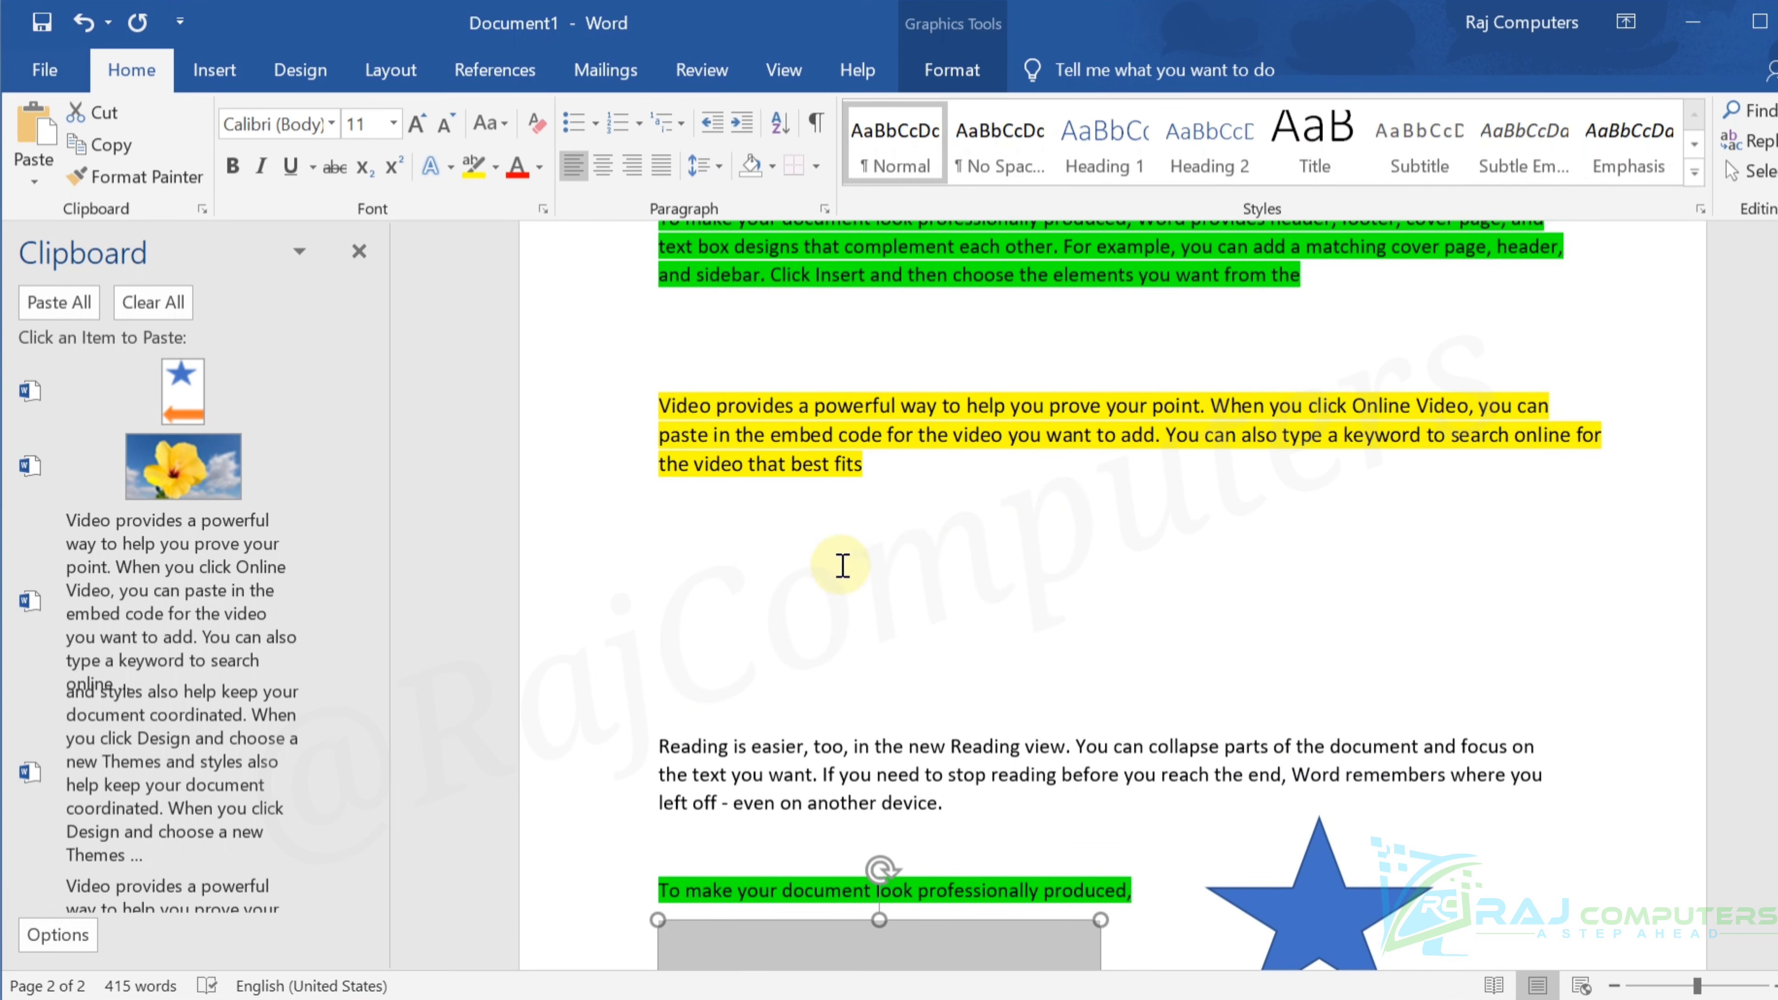
pyautogui.press('Delete')
pyautogui.click(710, 561)
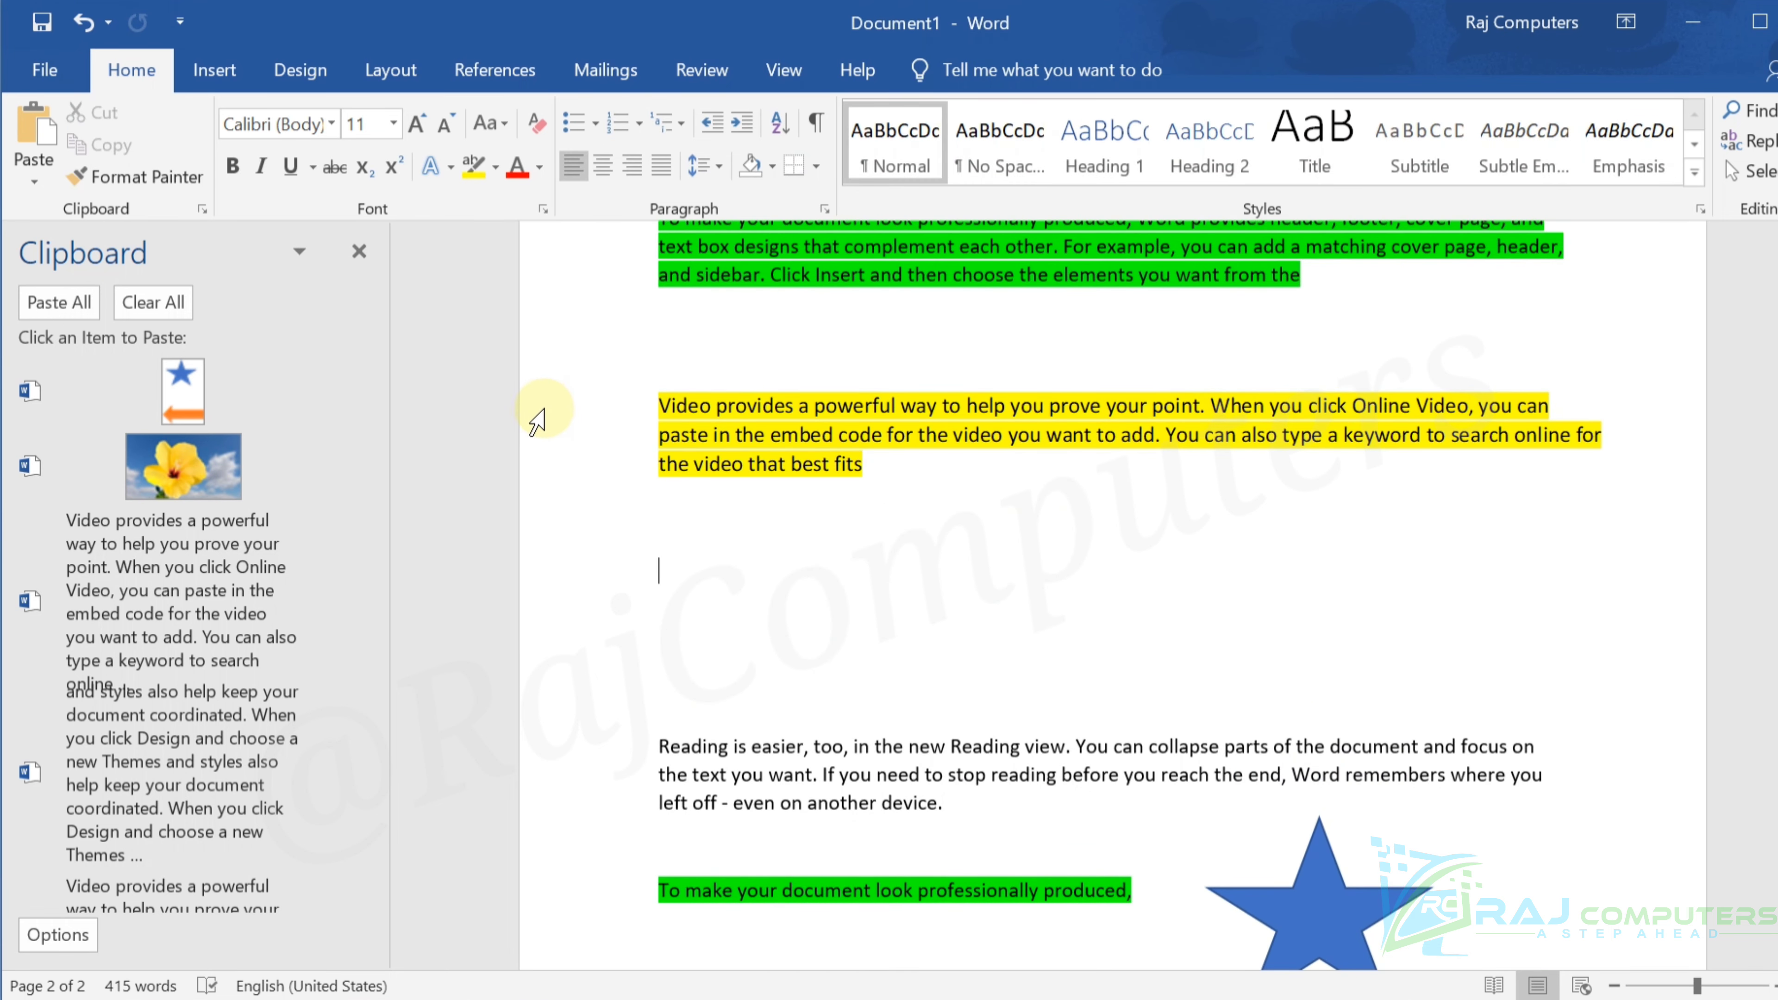
pyautogui.hotkey('ctrl', 'v')
pyautogui.scroll(-6, 870, 547)
pyautogui.scroll(3, 1186, 543)
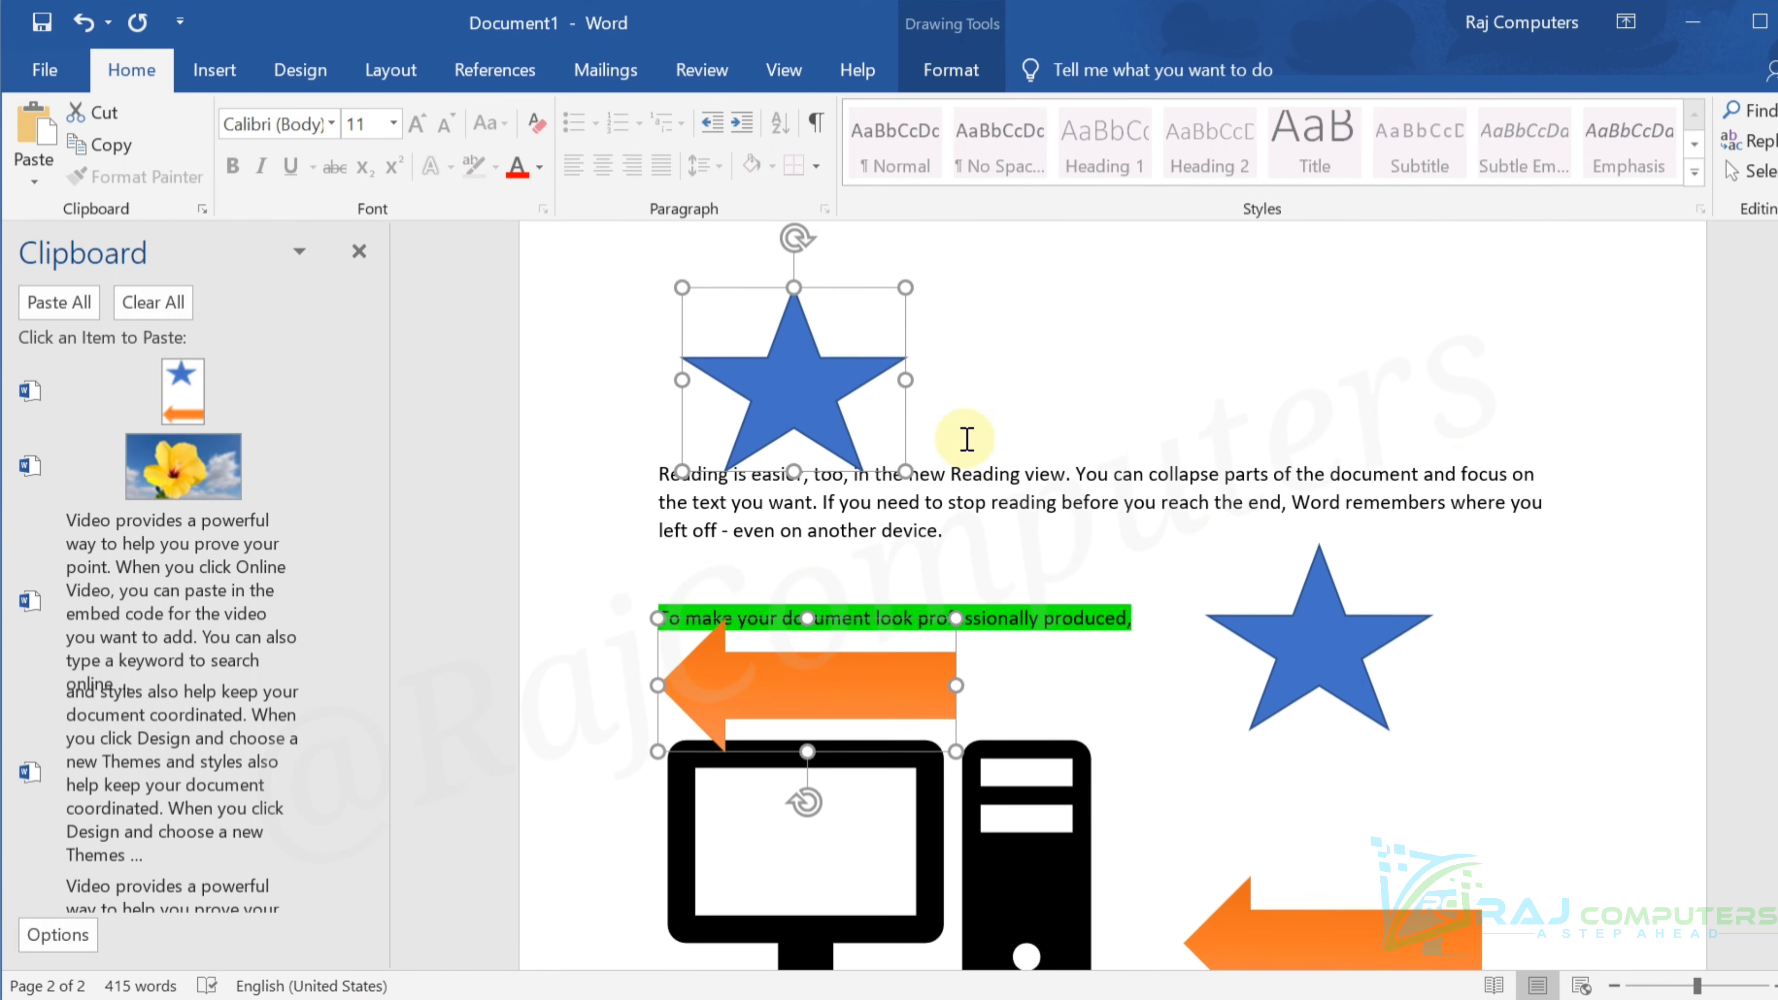
pyautogui.moveTo(802, 356); pyautogui.dragTo(1019, 429)
# Move the green-highlighted text from "Word provides header" through "from the" into the blank paragraph above the four flower pictures
pyautogui.scroll(10, 1271, 550)
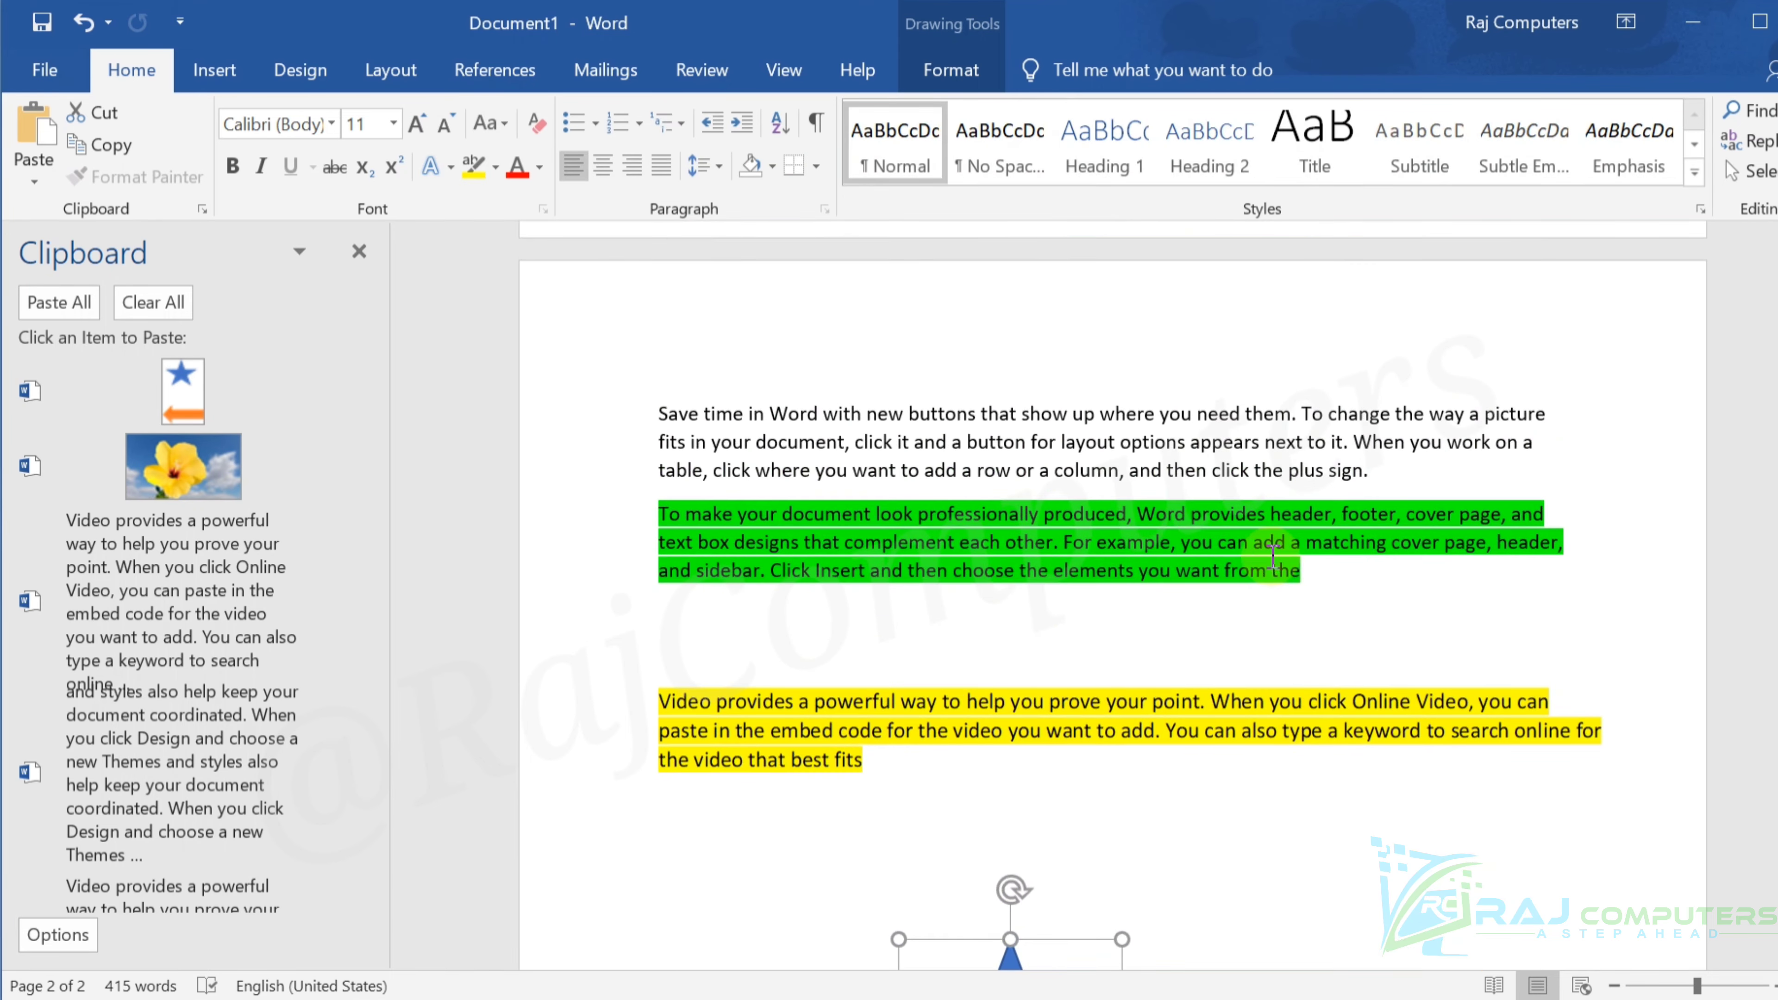
pyautogui.scroll(15, 1271, 559)
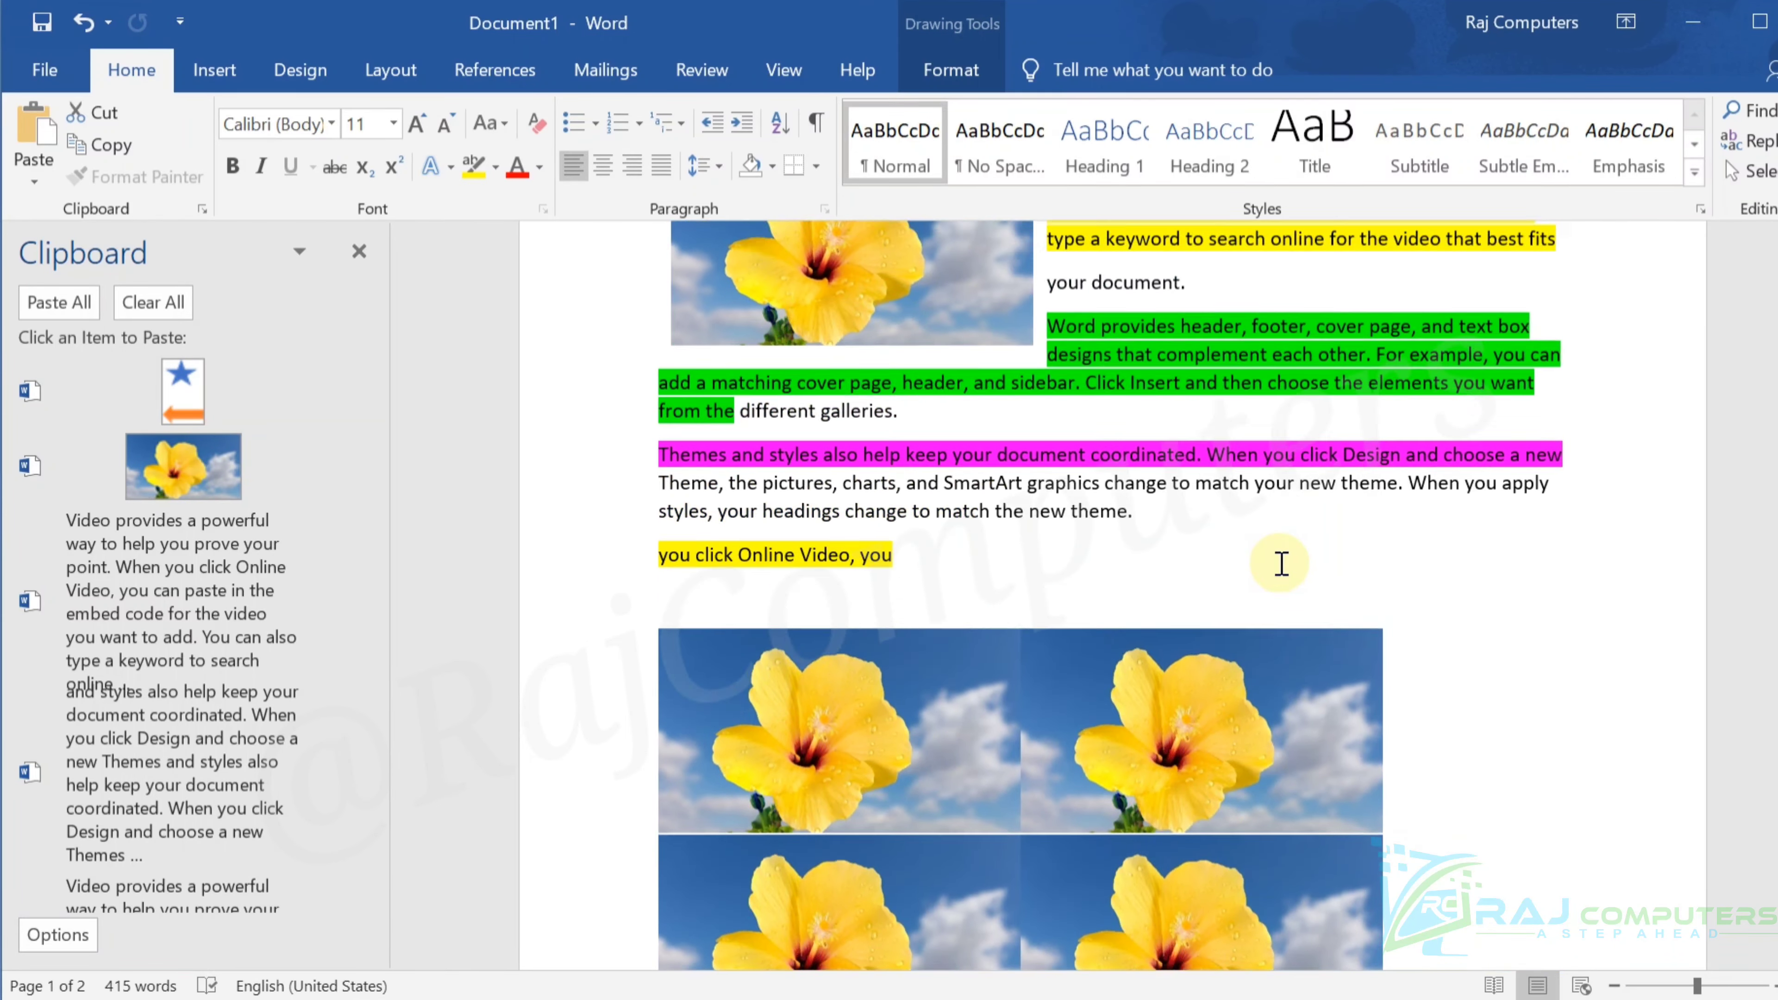
pyautogui.scroll(-3, 1405, 735)
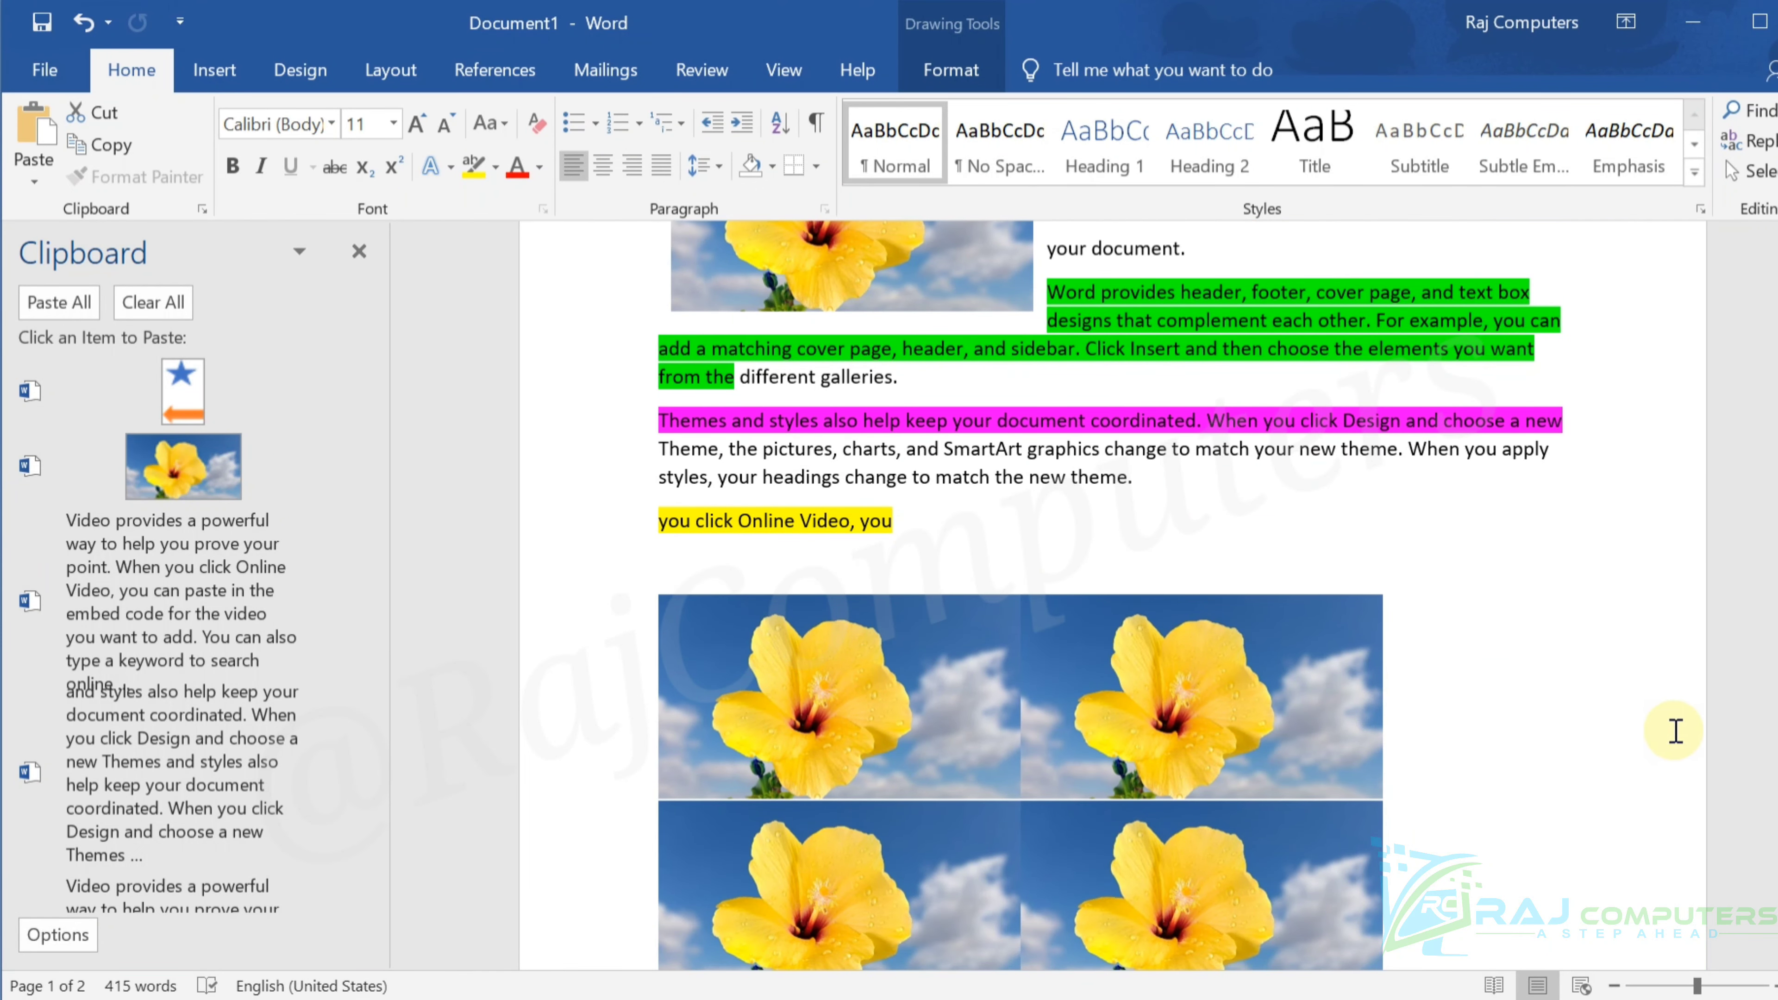
pyautogui.click(1594, 655)
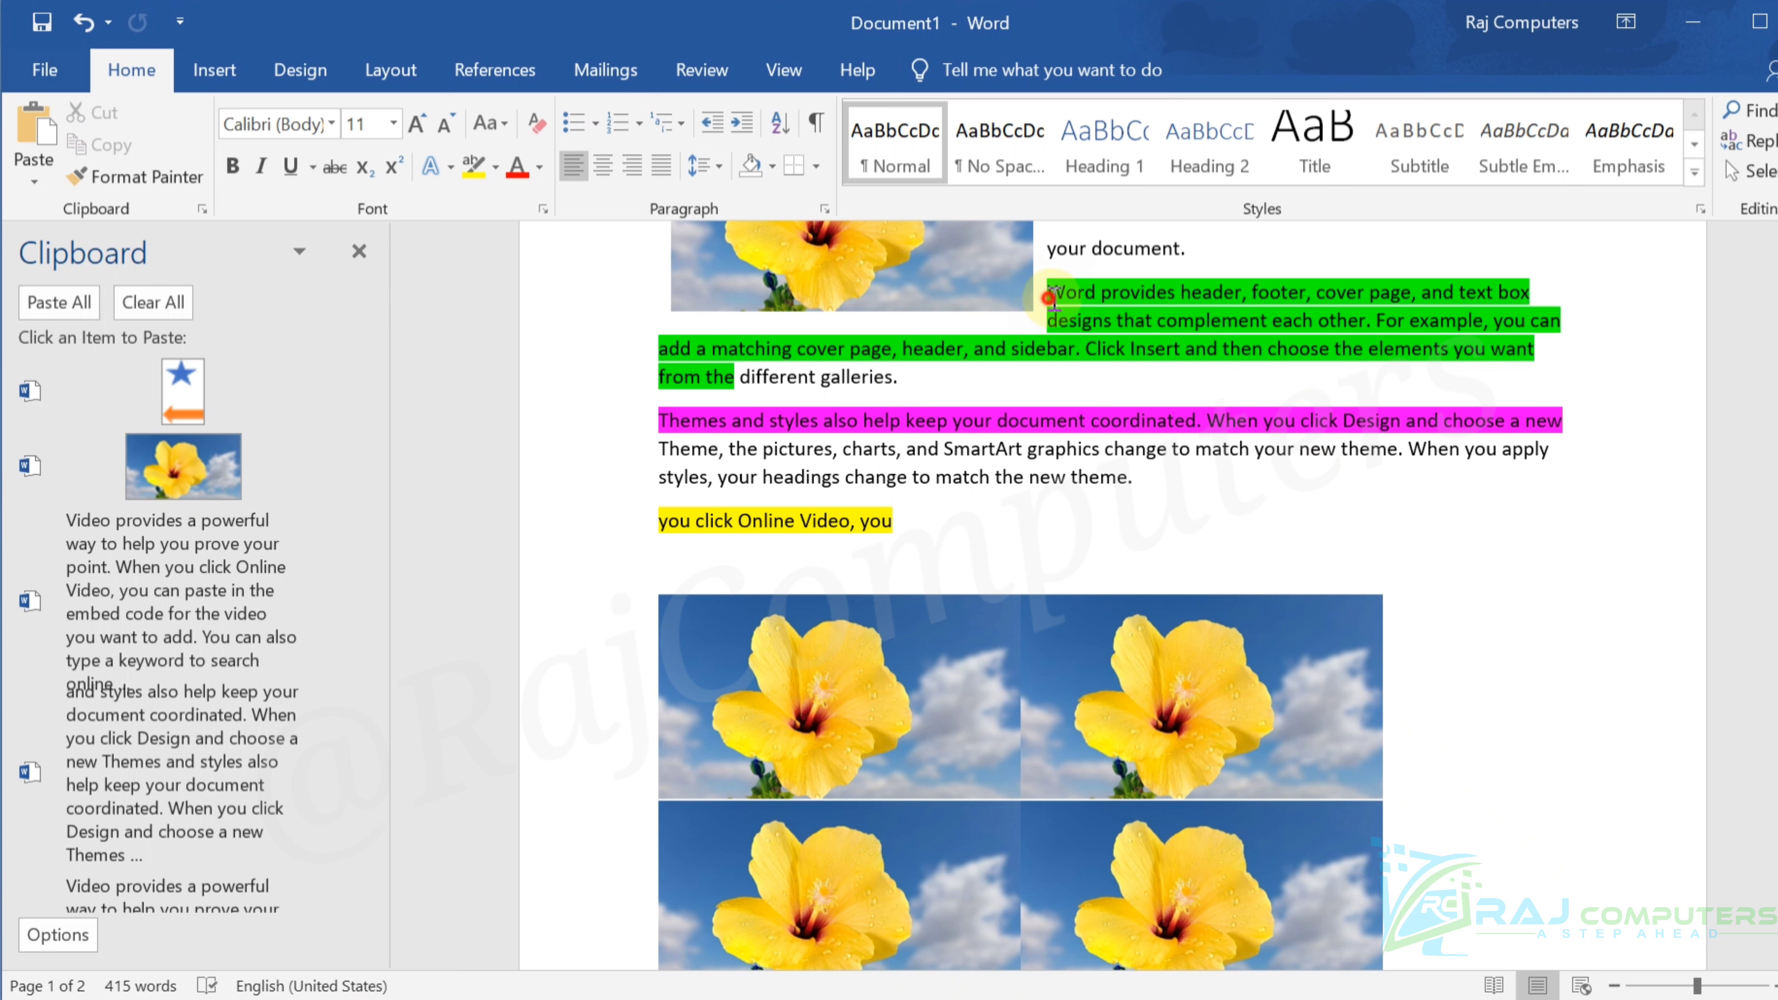
pyautogui.moveTo(1048, 298); pyautogui.dragTo(735, 378)
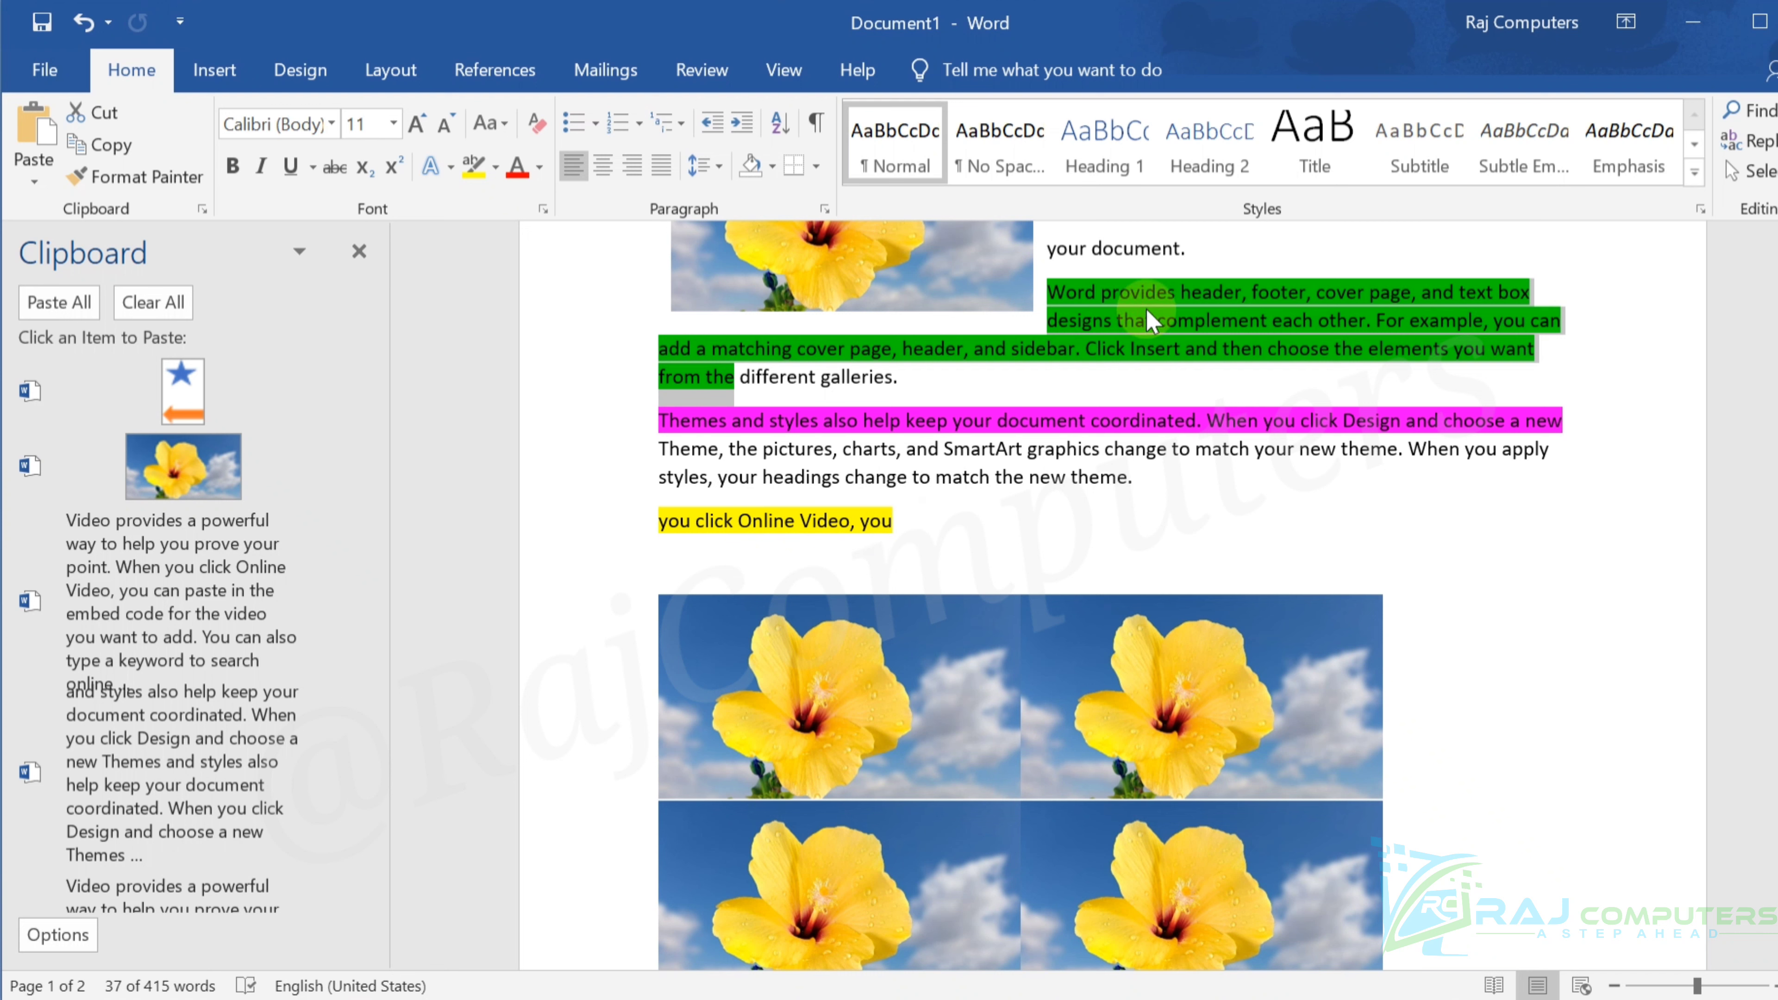
pyautogui.moveTo(1147, 310); pyautogui.dragTo(1190, 483)
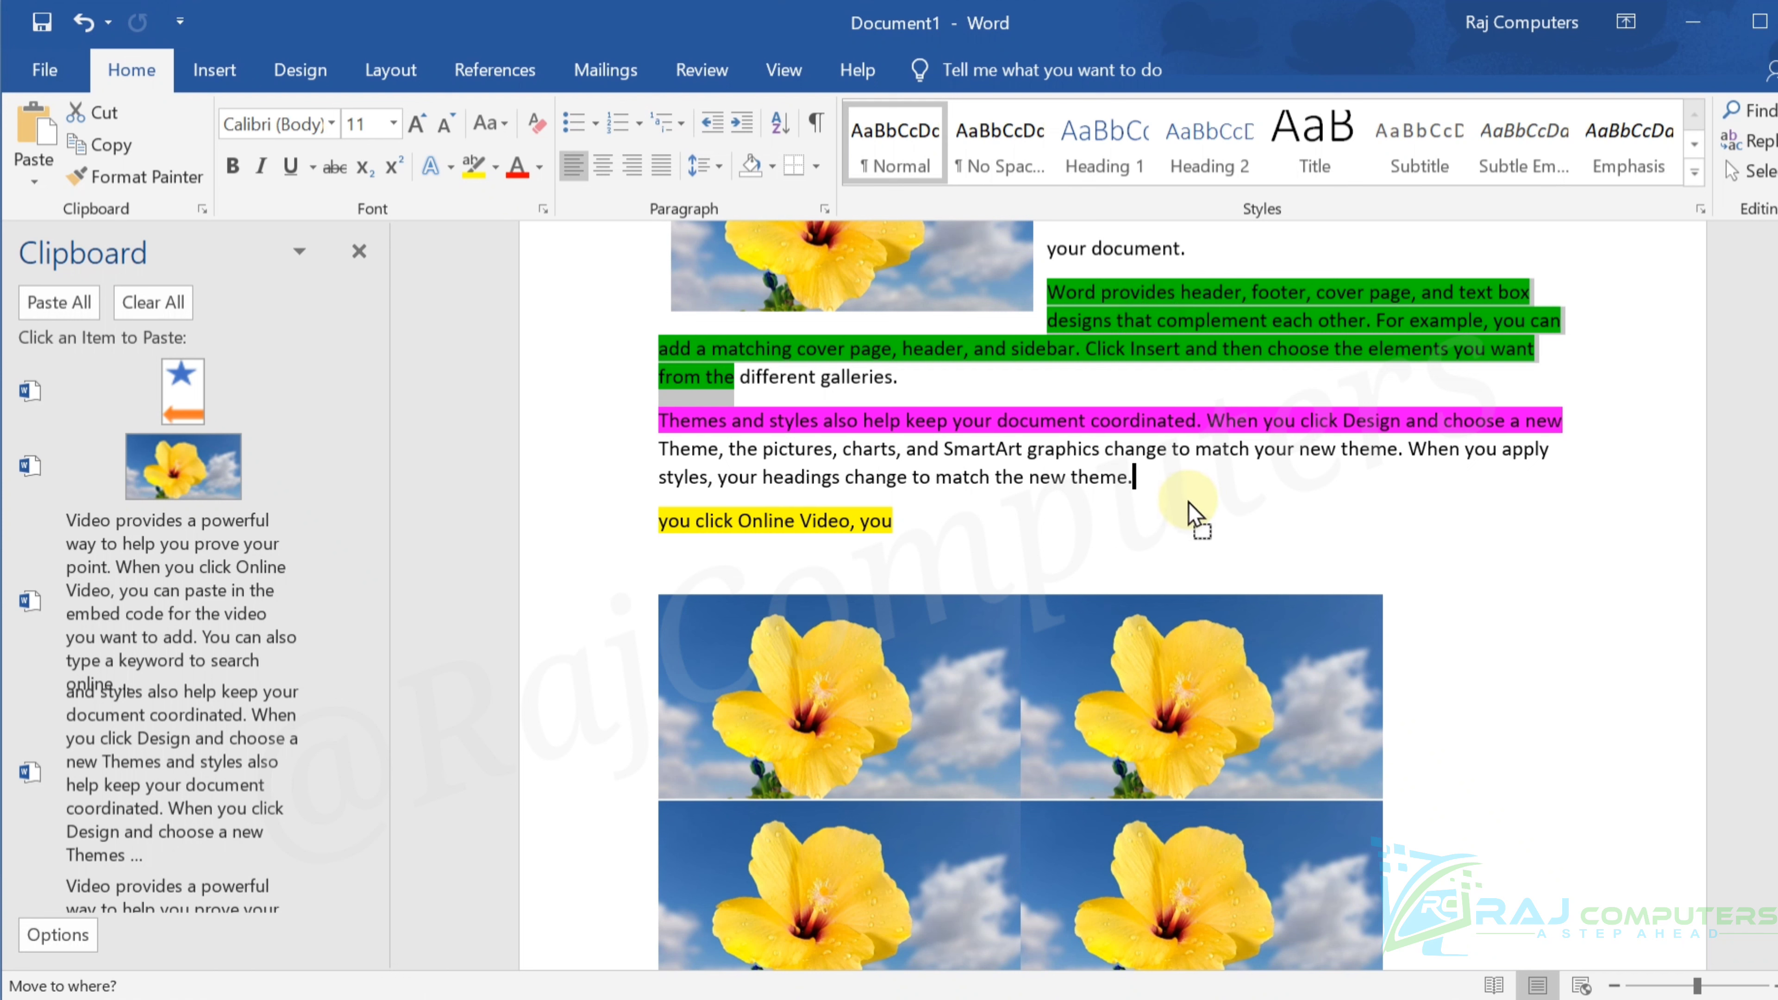
pyautogui.moveTo(1189, 502); pyautogui.dragTo(1422, 589)
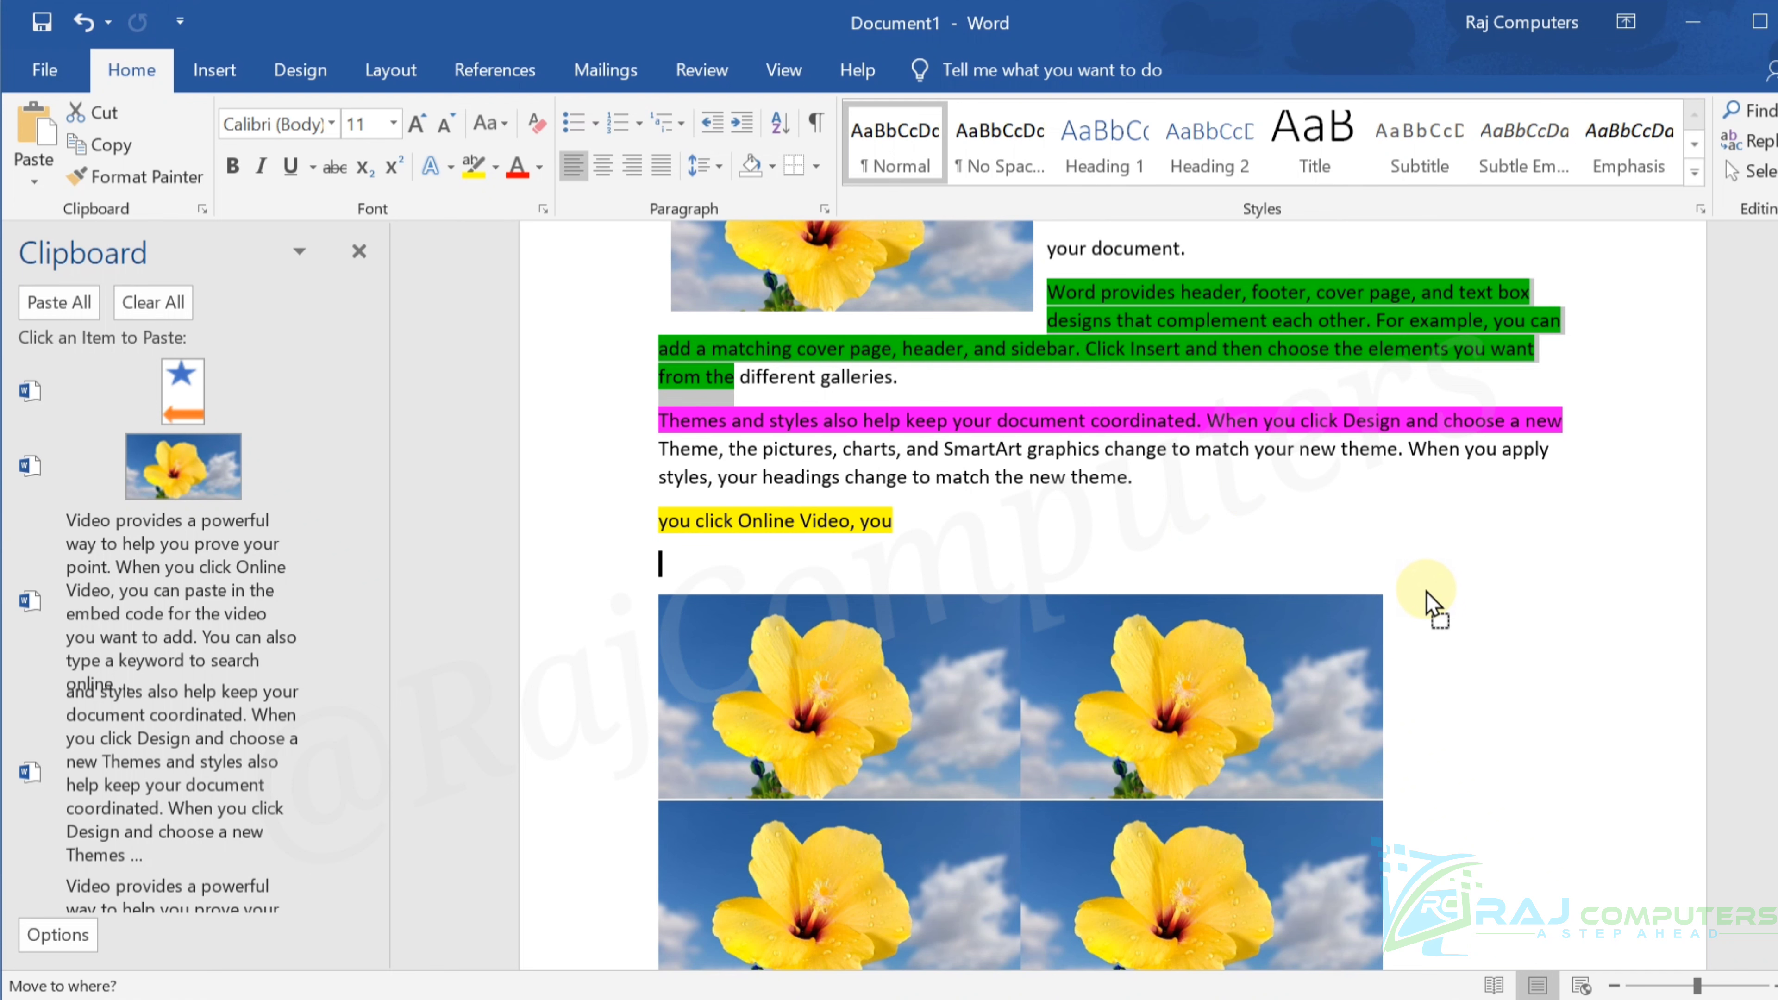
pyautogui.moveTo(1425, 590); pyautogui.dragTo(1421, 588)
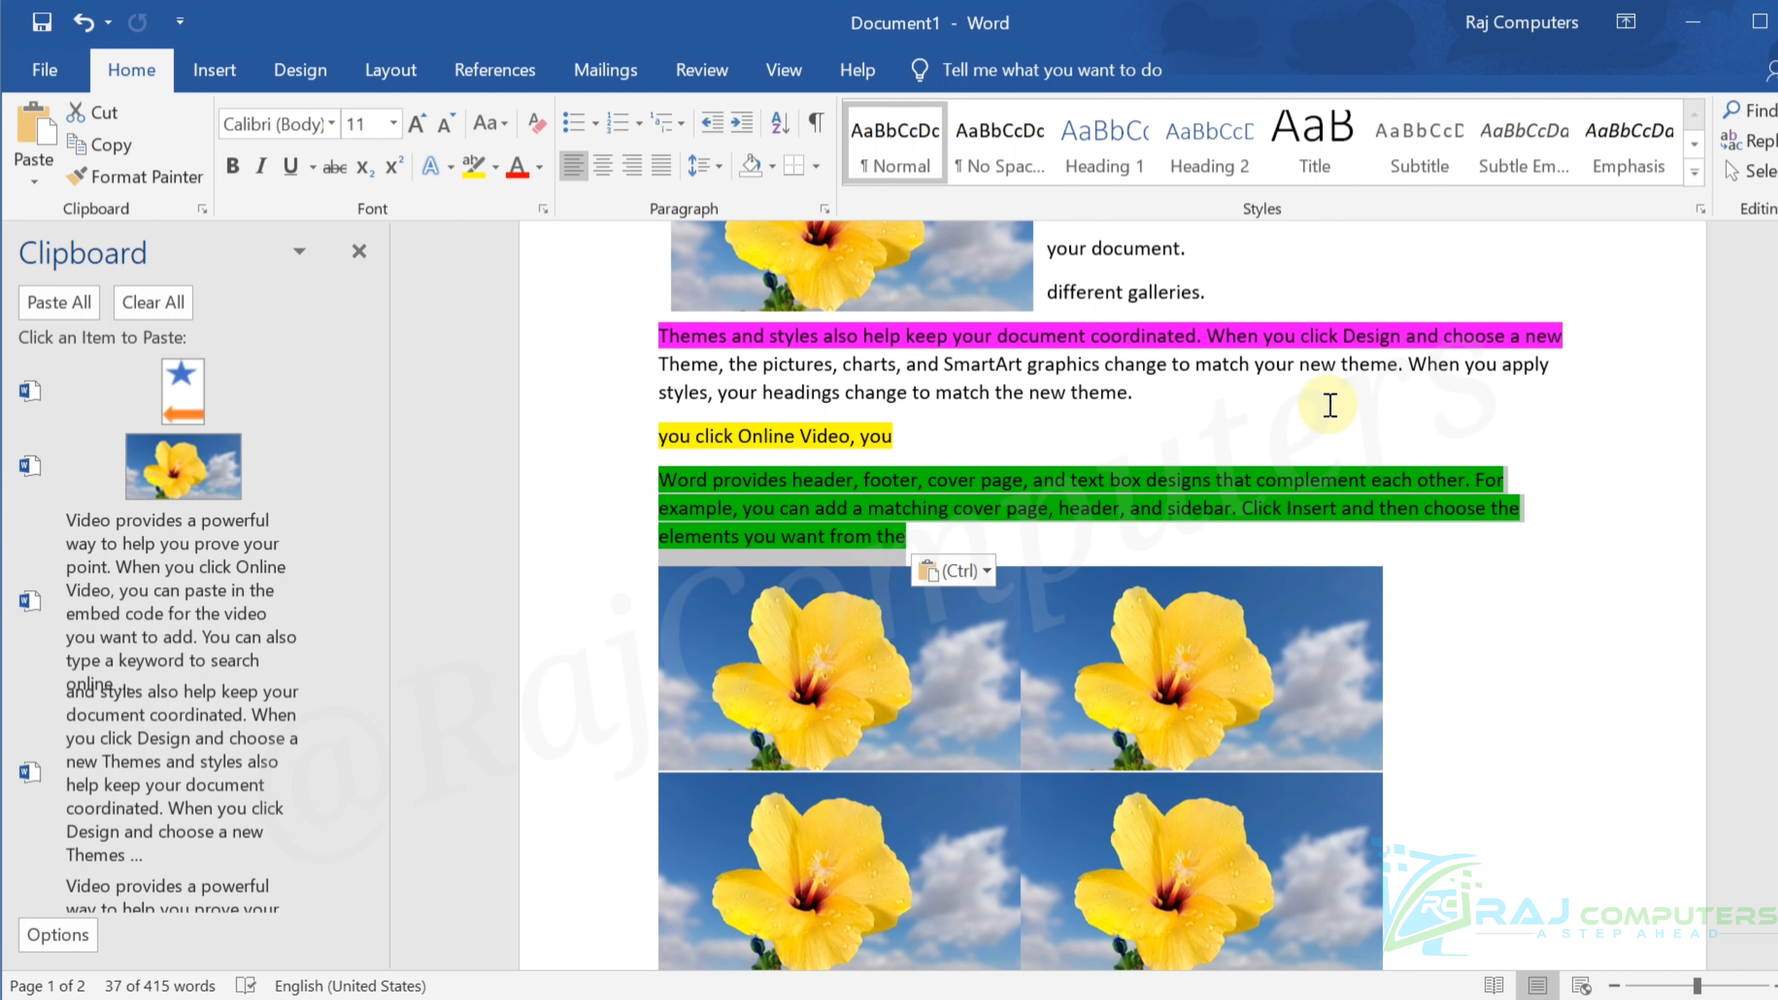
# Move the green-highlighted "Word provides header" text up to the end of the "different galleries." line
pyautogui.scroll(3, 1338, 401)
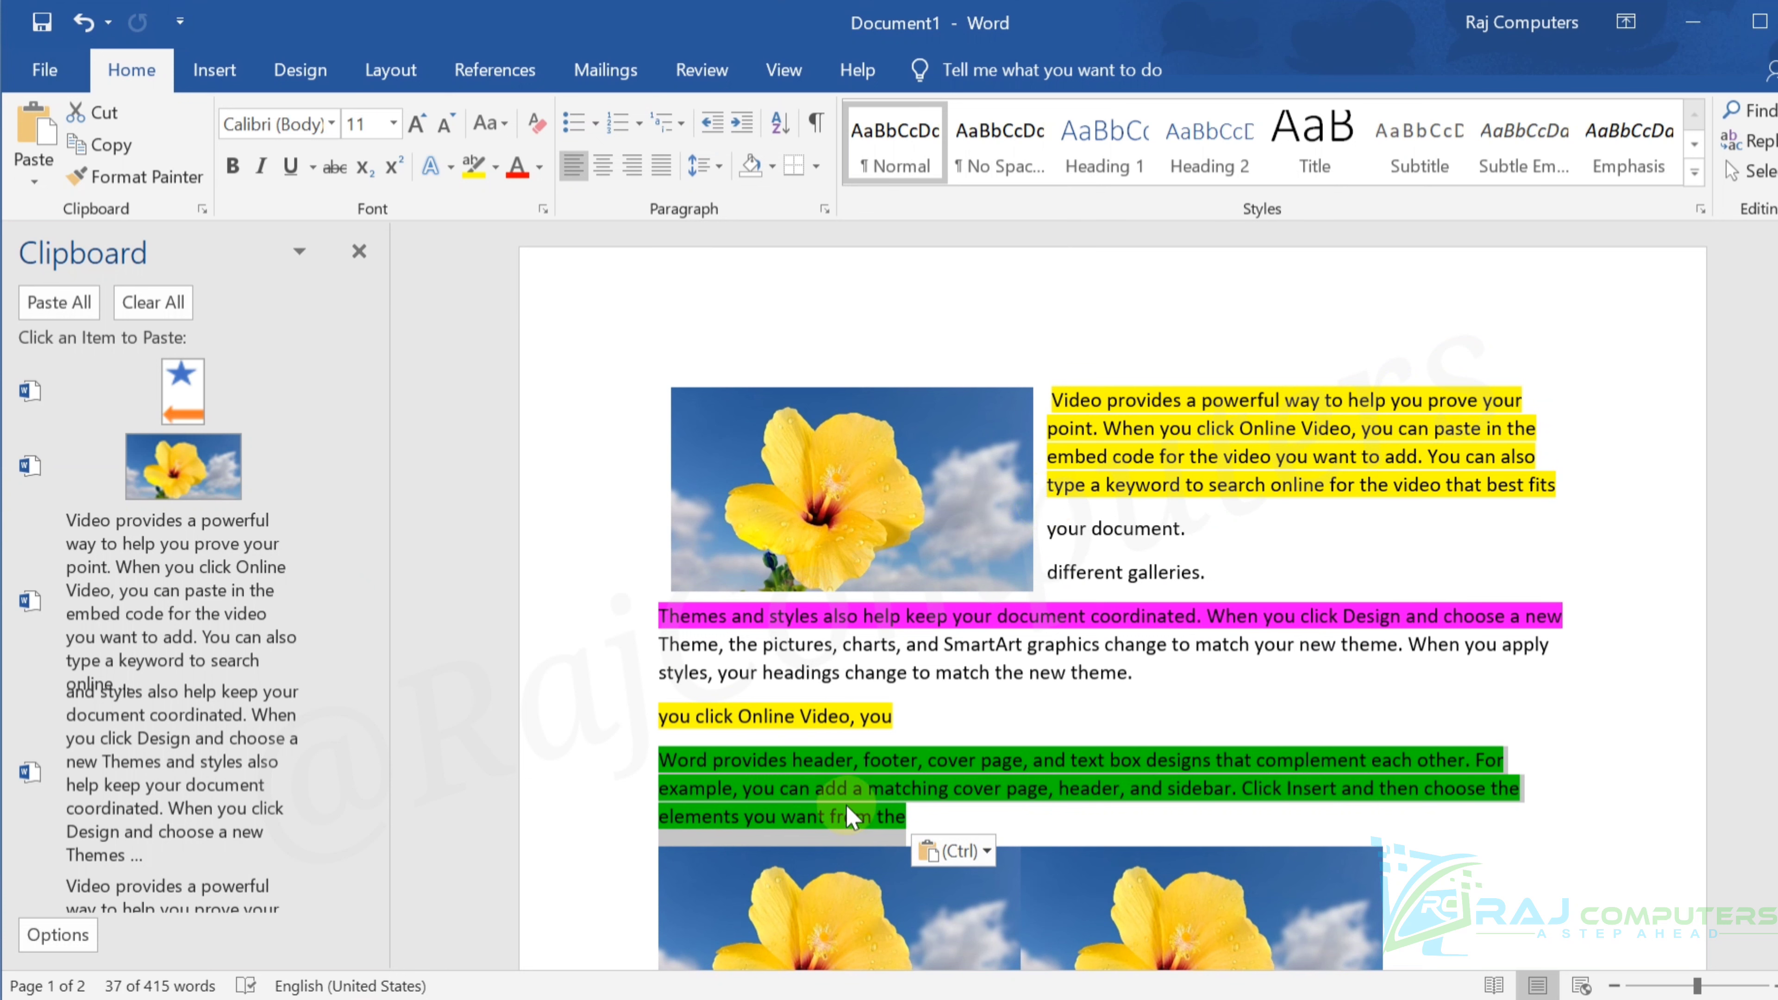
pyautogui.moveTo(850, 798); pyautogui.dragTo(1253, 576)
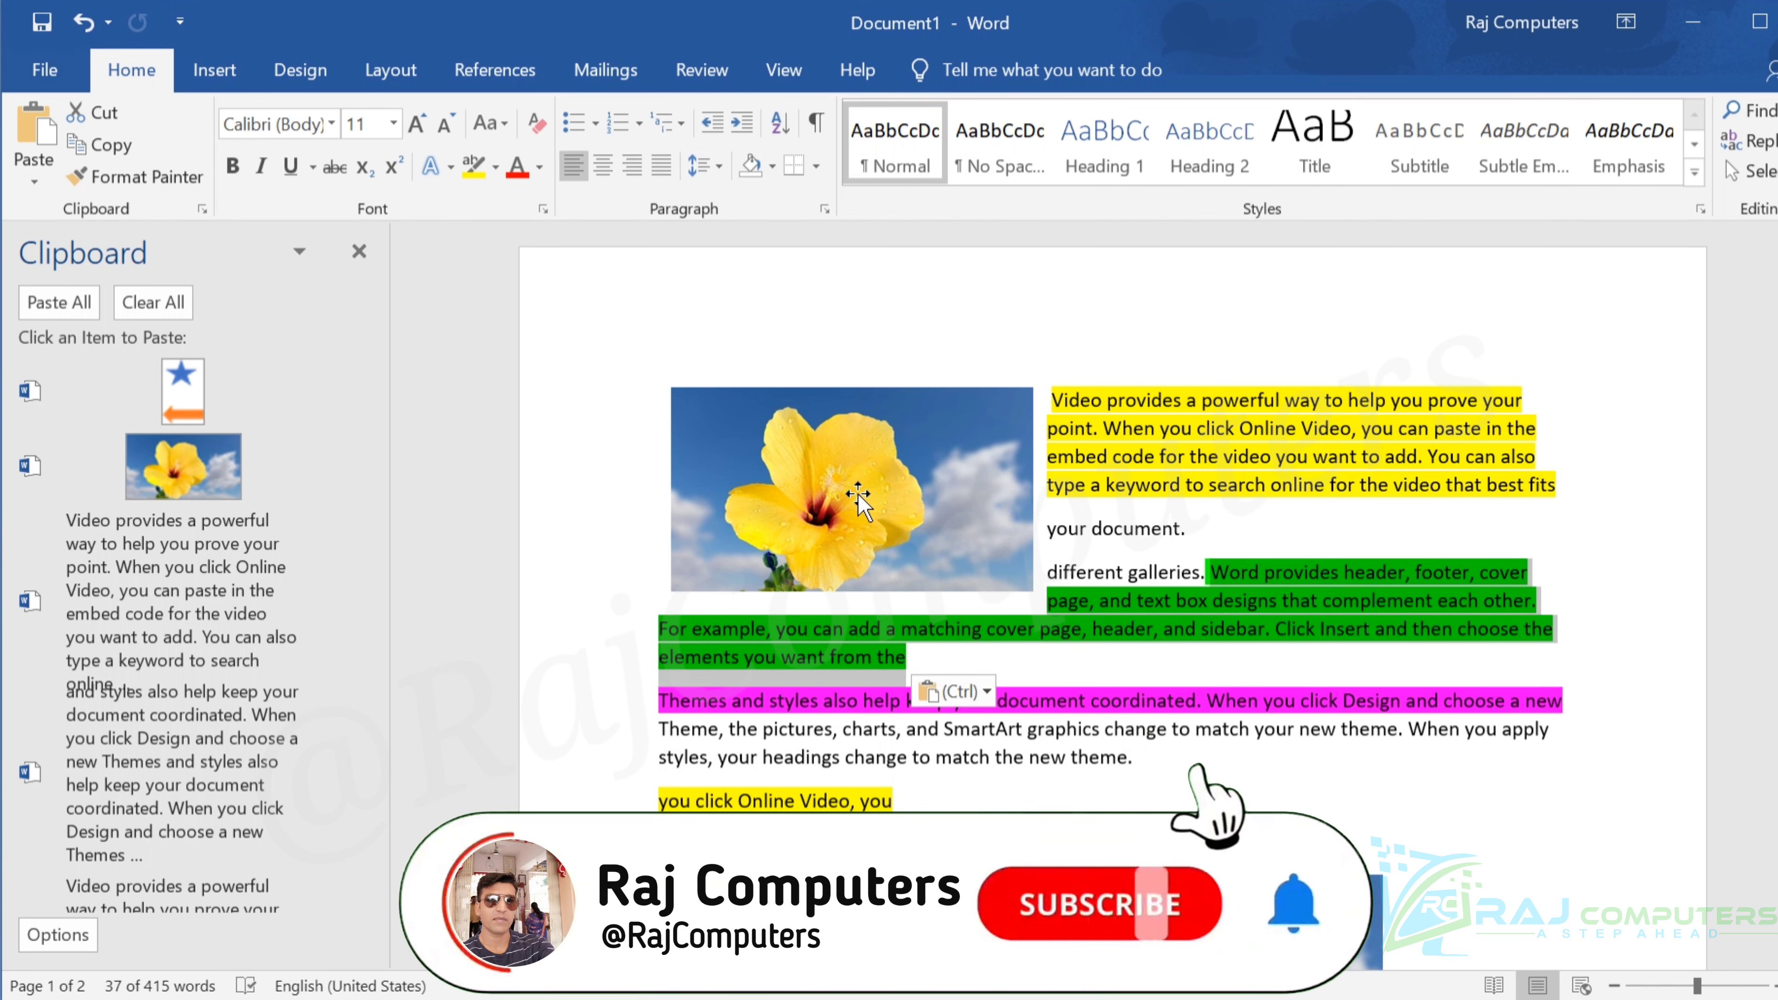
# Move the original flower picture at the start of page 1 slightly to the left
pyautogui.moveTo(857, 493); pyautogui.dragTo(795, 467)
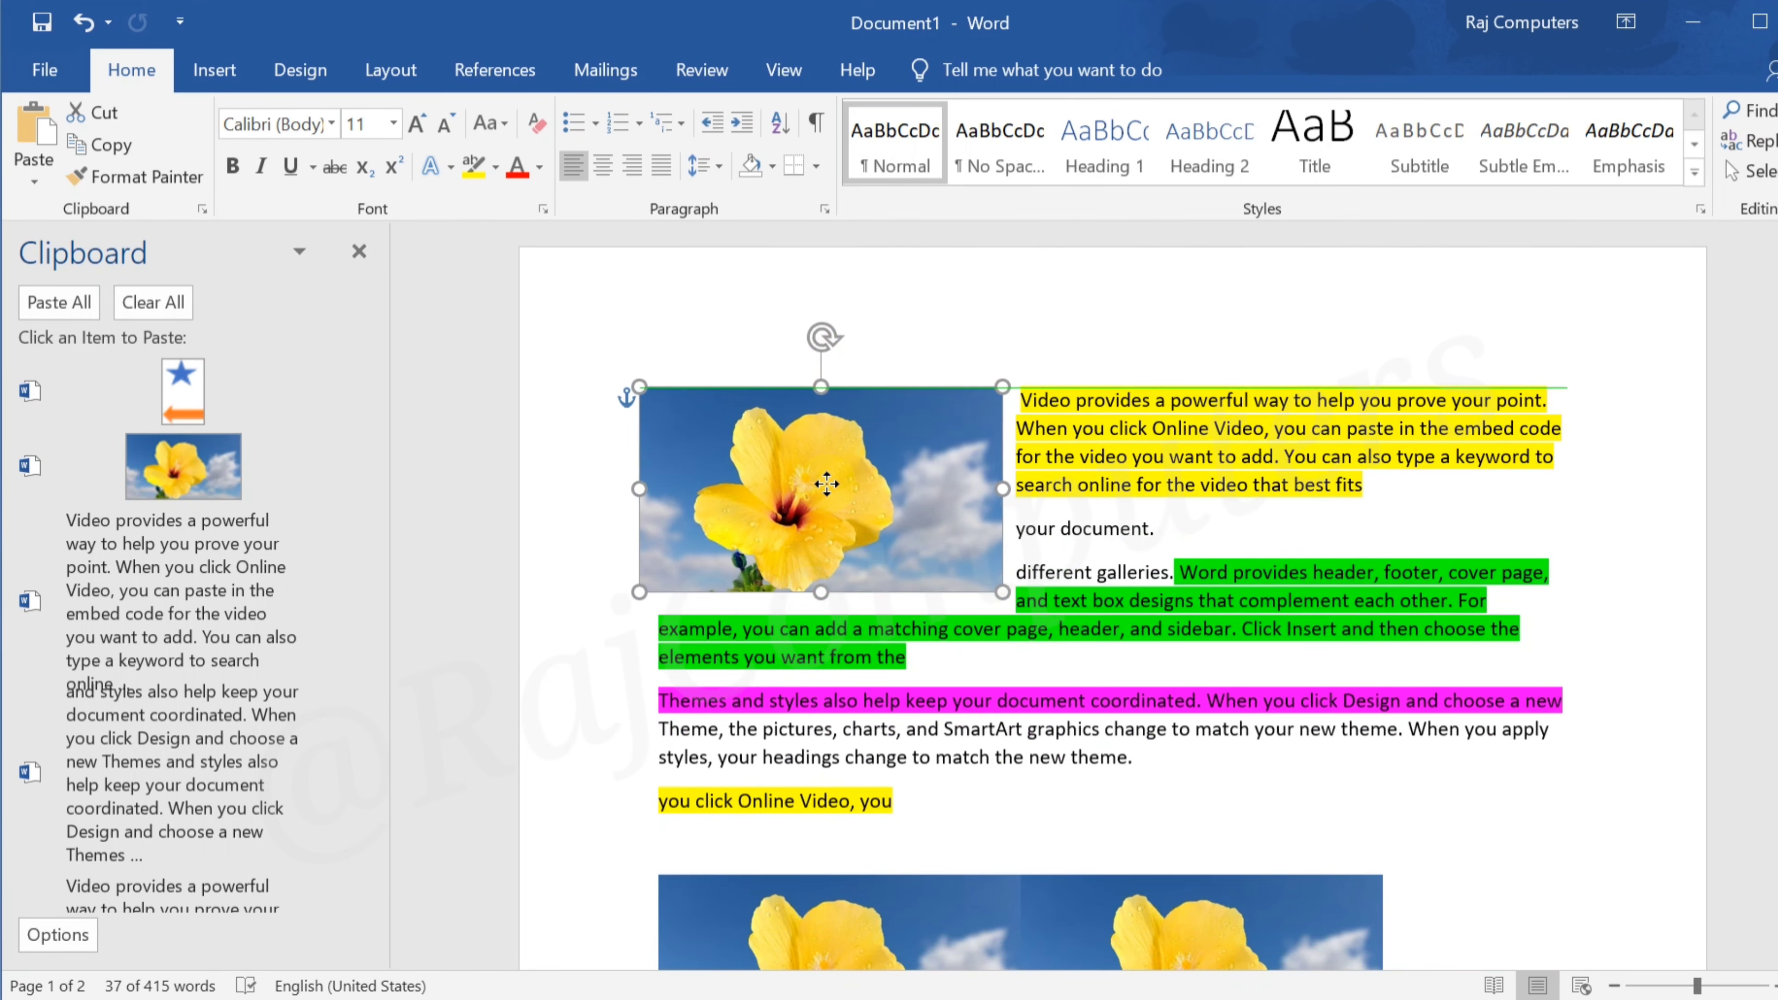
pyautogui.click(923, 560)
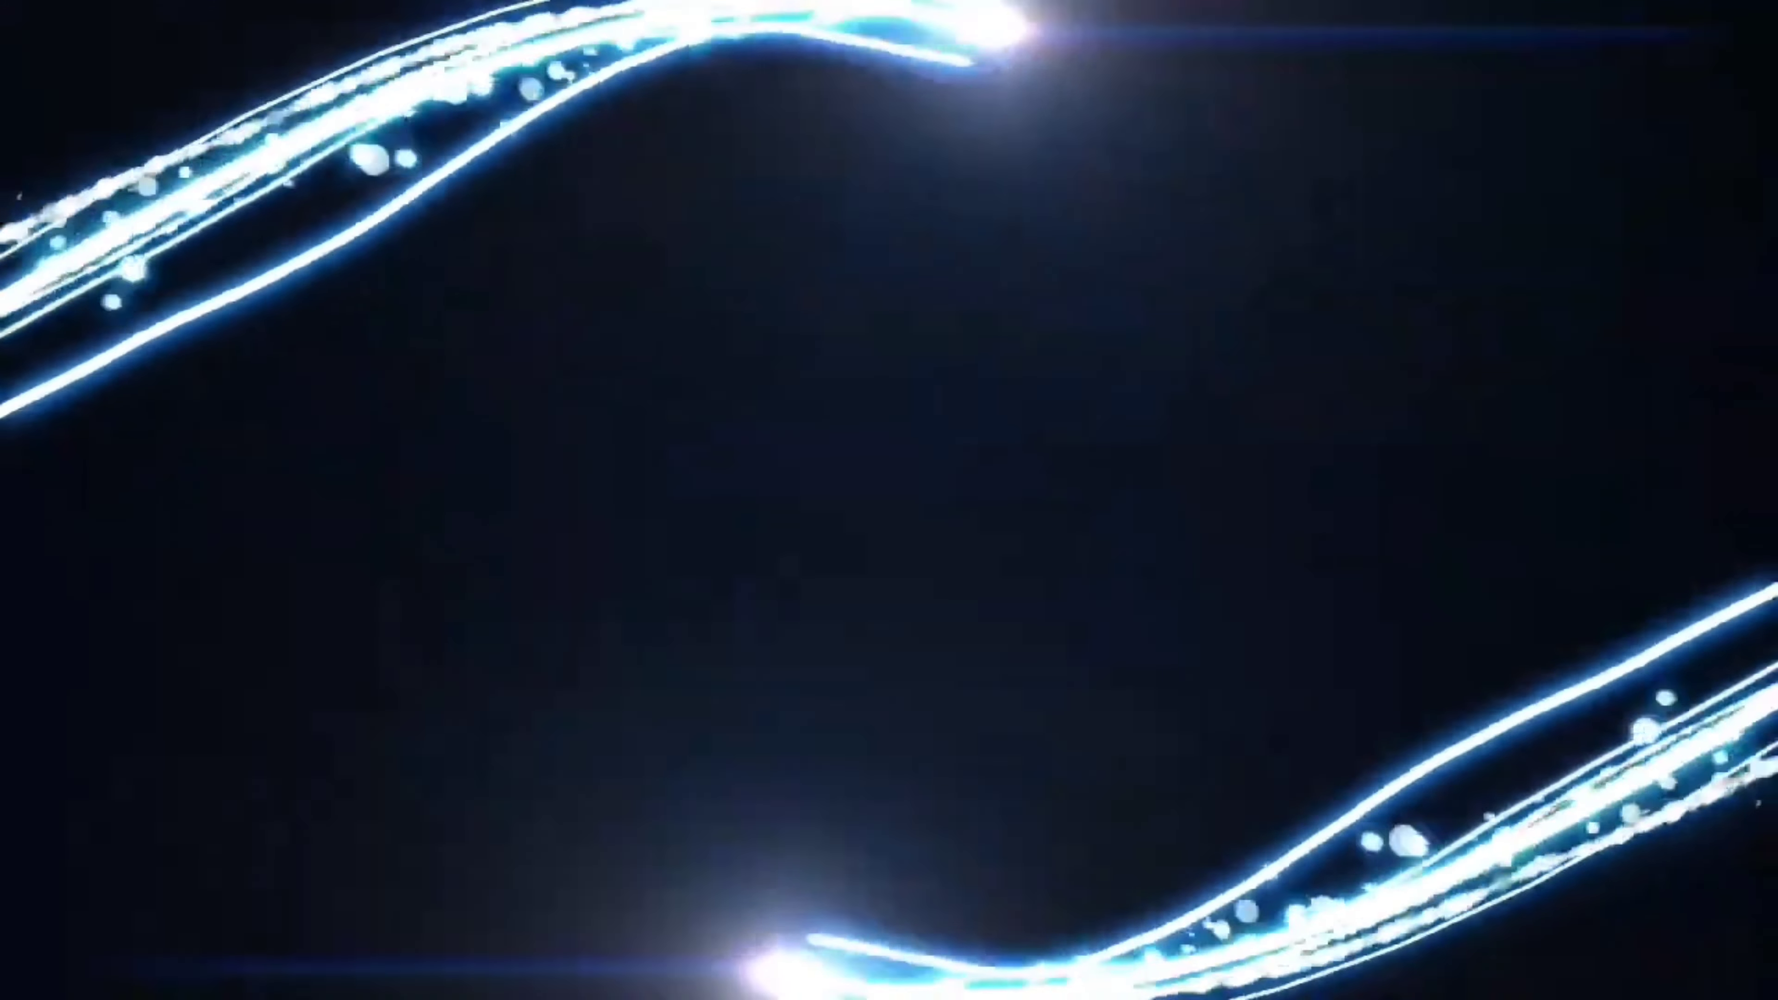